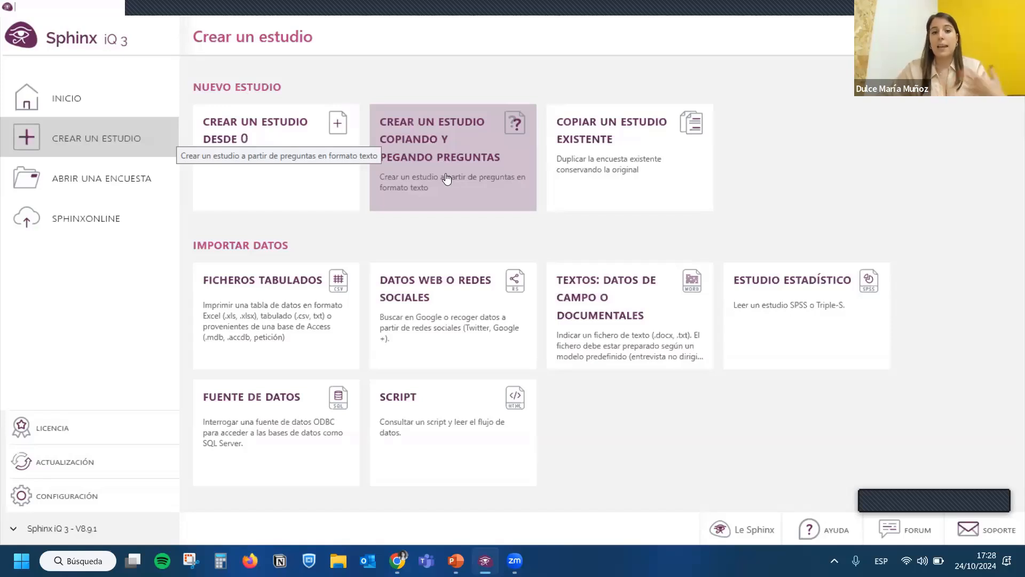
# - Examine the form for creating a study by copying and pasting questions, and close it
pyautogui.click(447, 179)
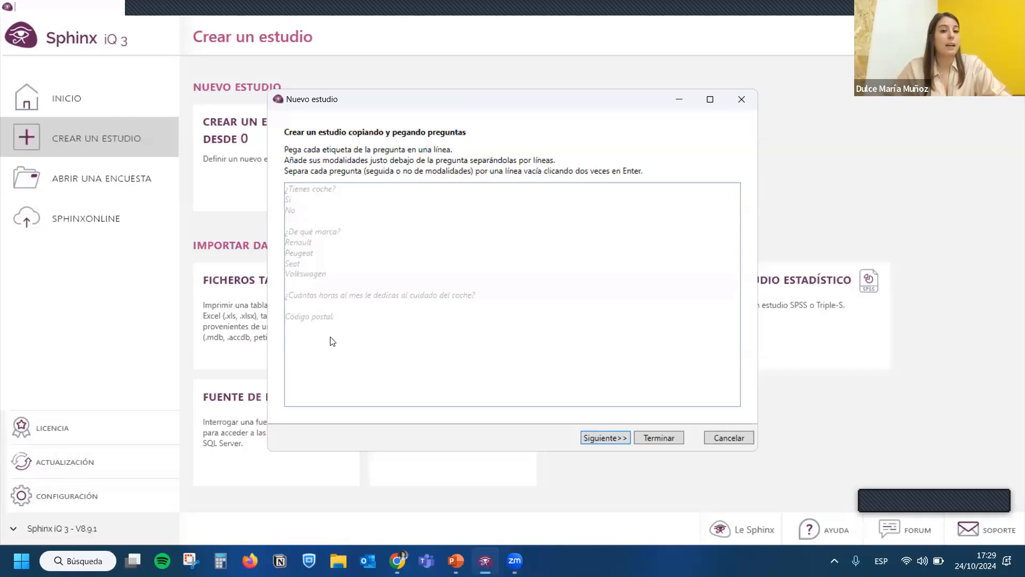
pyautogui.click(741, 100)
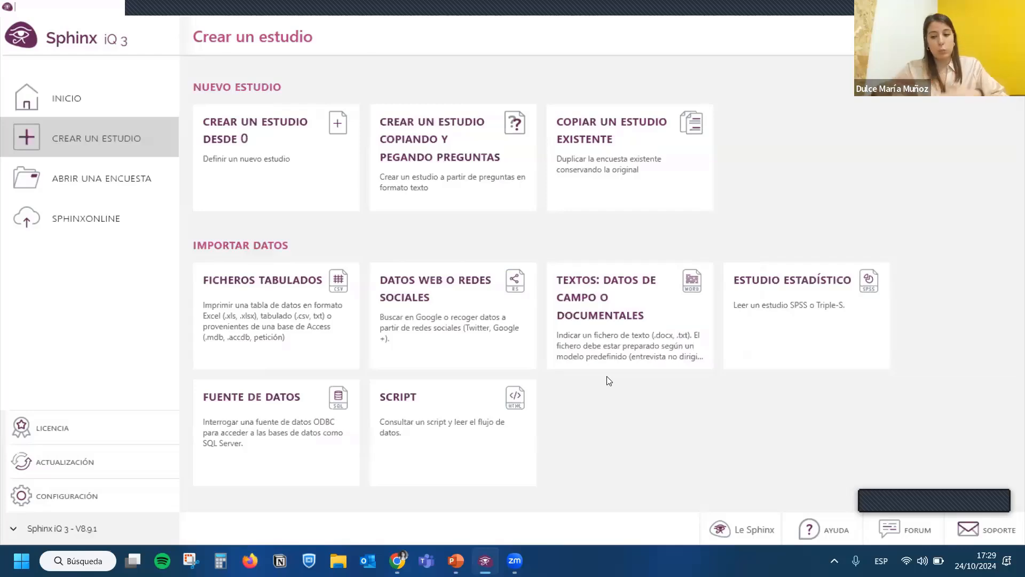
# - Open the recent project "Estudio de mercado" in its questionnaire design view
pyautogui.click(133, 195)
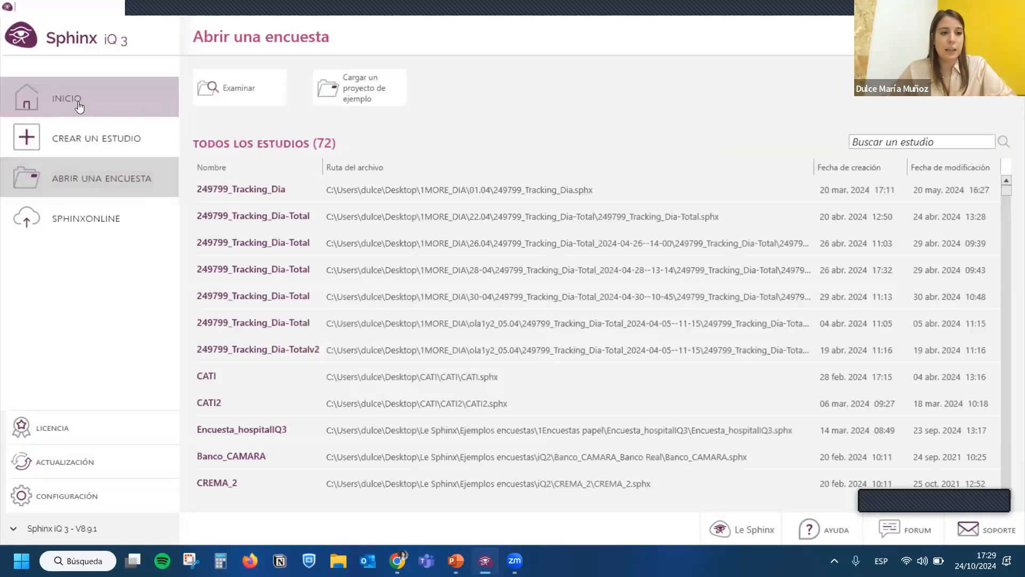
pyautogui.click(79, 107)
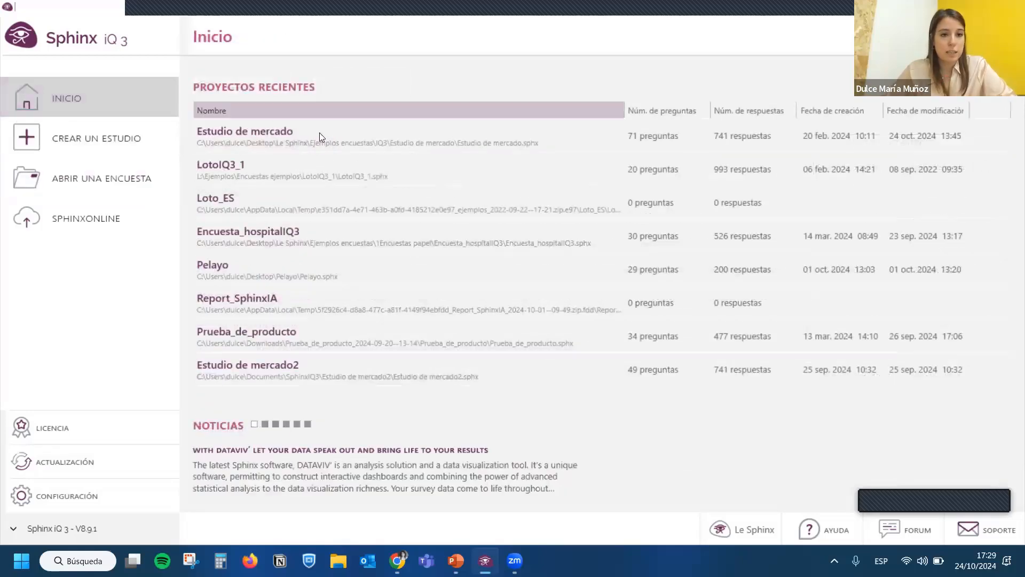
pyautogui.doubleClick(319, 132)
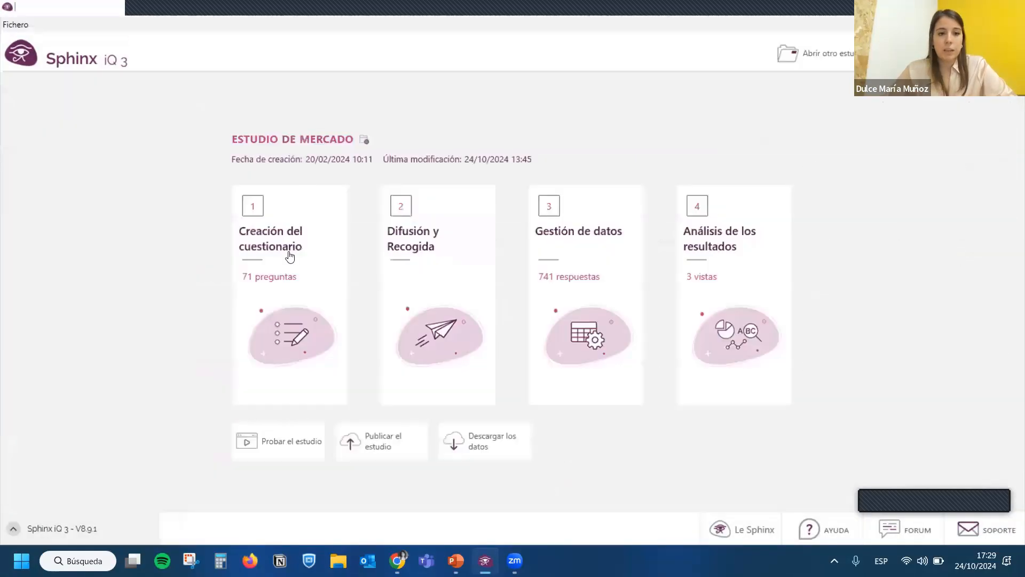
pyautogui.click(288, 251)
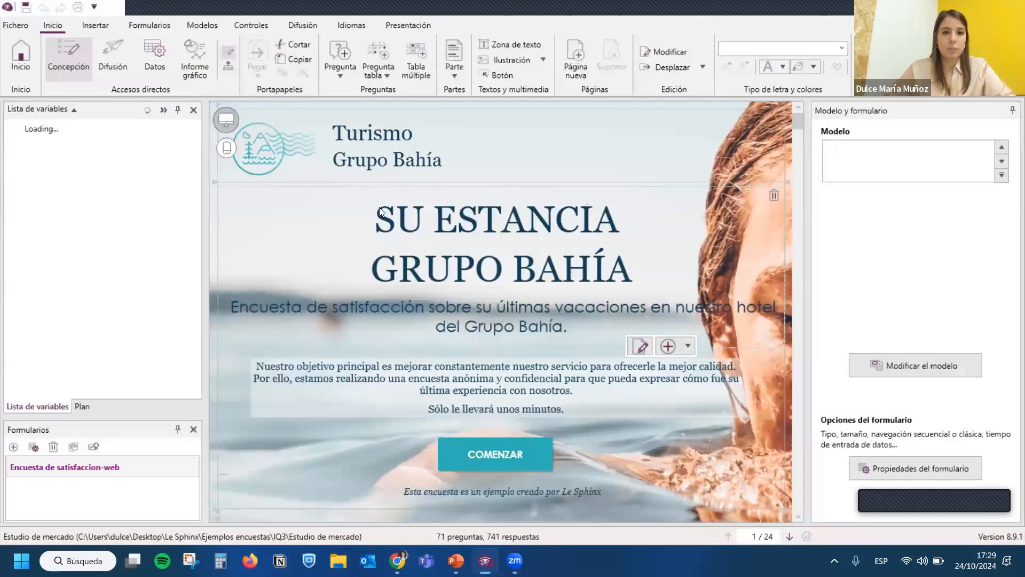
# - Reduce the form's zoom to 80 % and collapse the GSE1 group in the variable list
pyautogui.click(410, 25)
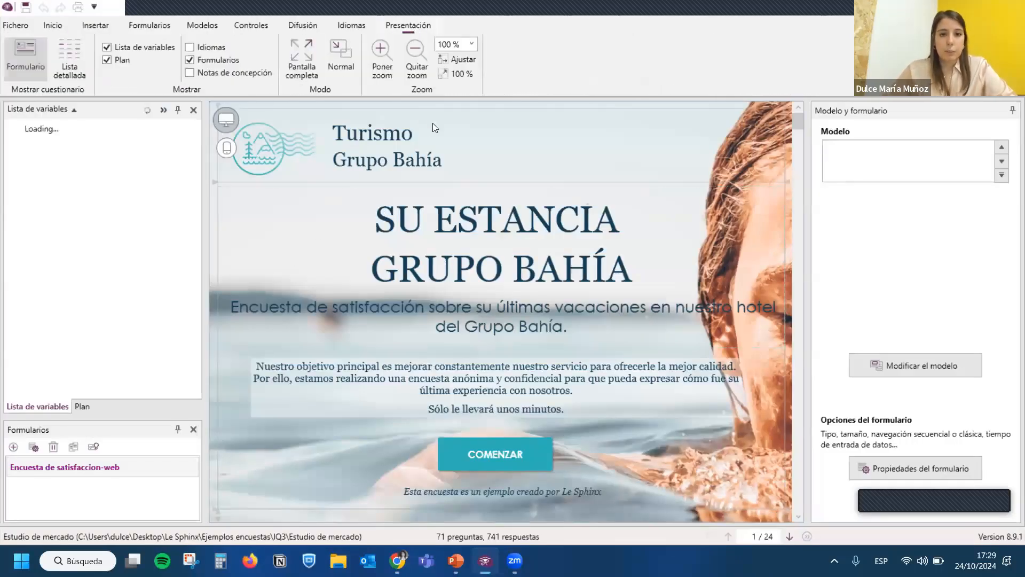
pyautogui.click(413, 58)
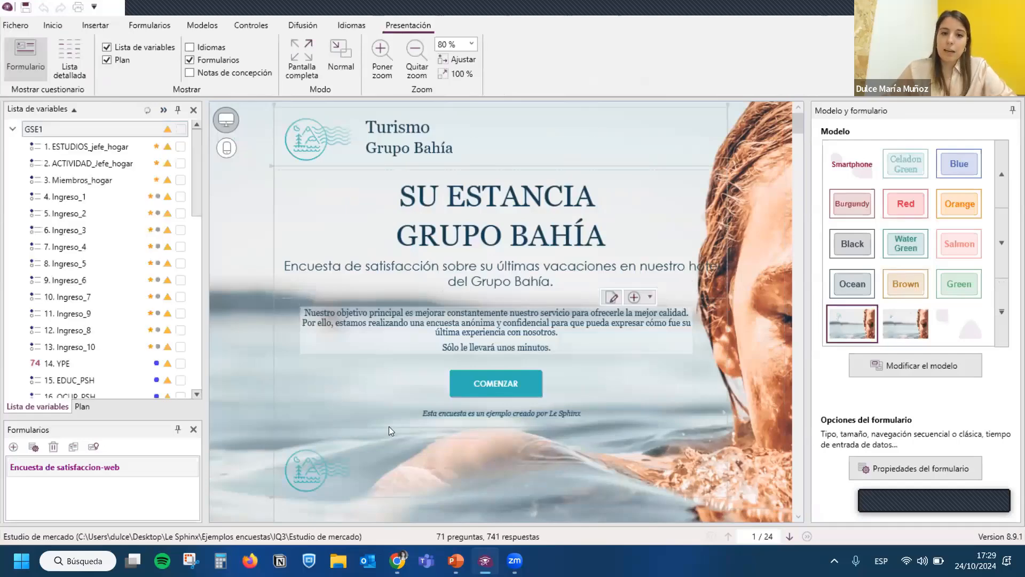
pyautogui.click(13, 129)
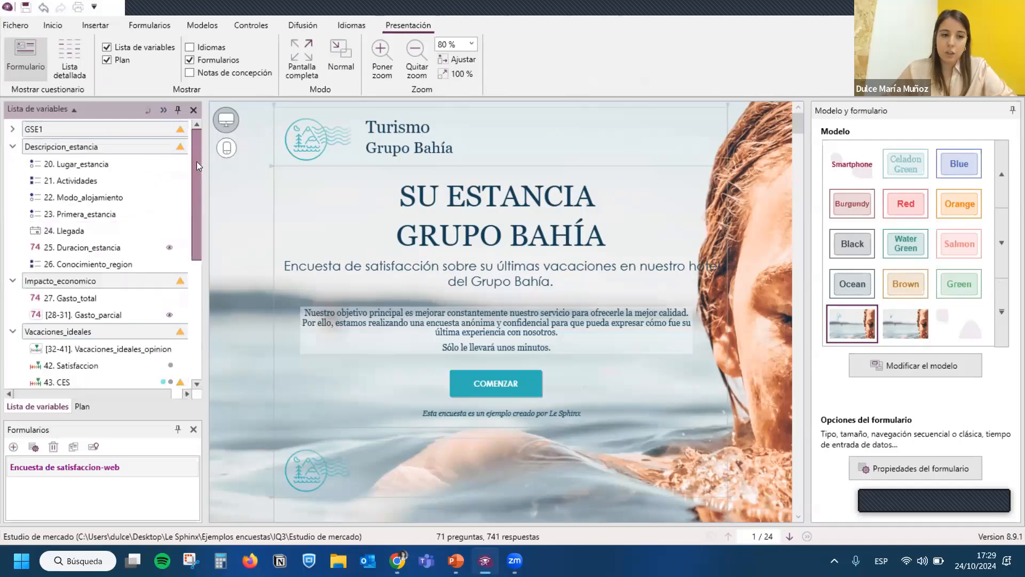
pyautogui.moveTo(197, 161); pyautogui.dragTo(197, 276)
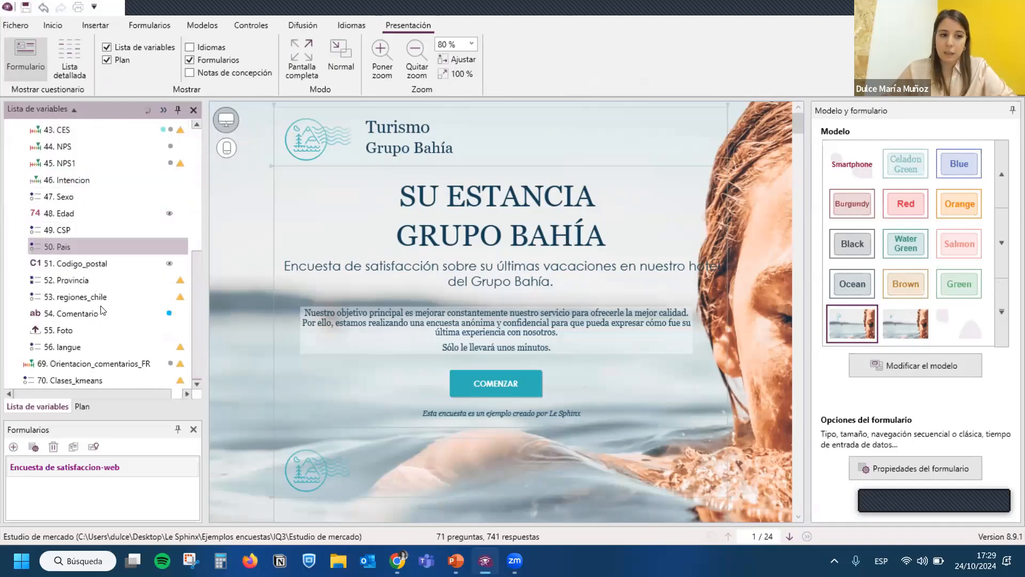
pyautogui.scroll(5, 103, 310)
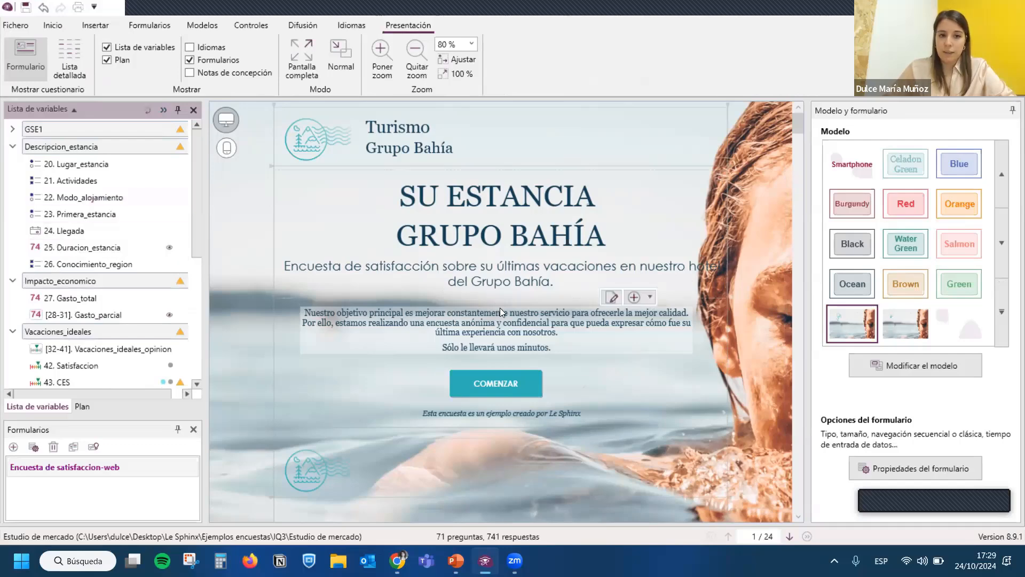
# - Narrow the block of the question "¿En qué hotel del Grupo Bahía pasó sus últimas vacaciones?" on page 3
pyautogui.scroll(-1, 501, 311)
pyautogui.scroll(1, 501, 311)
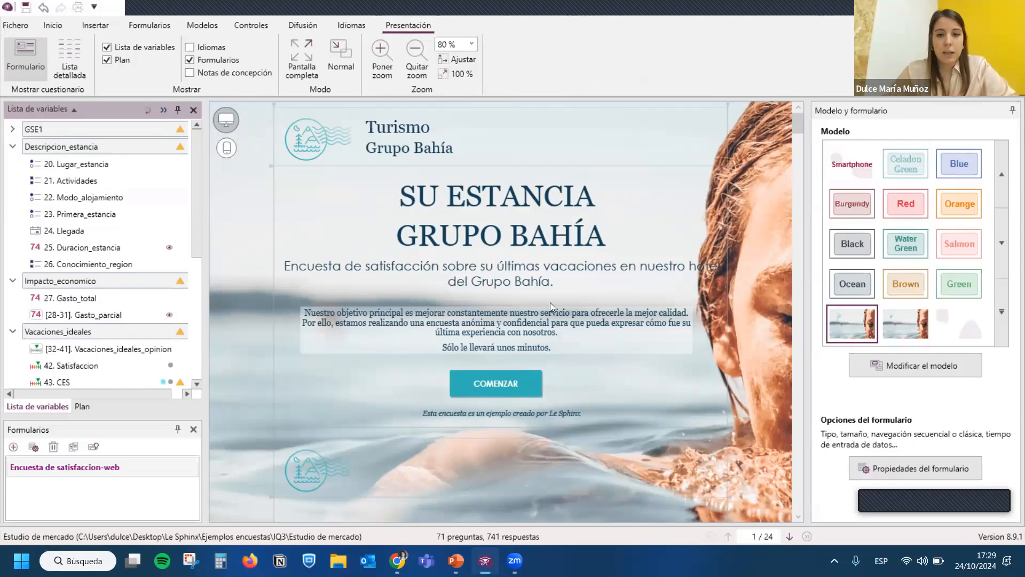
pyautogui.scroll(-5, 550, 305)
pyautogui.scroll(-4, 550, 335)
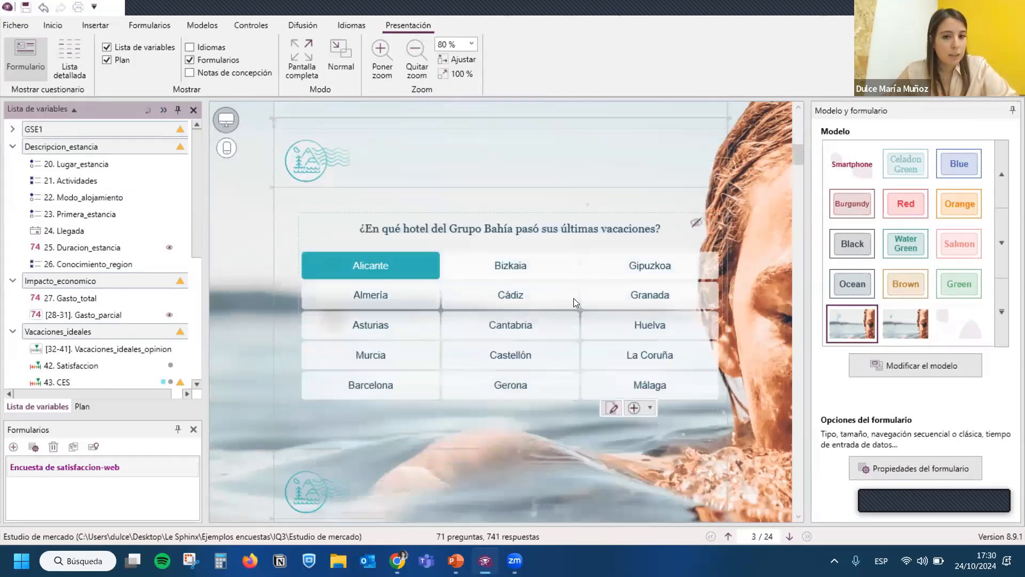
pyautogui.click(465, 300)
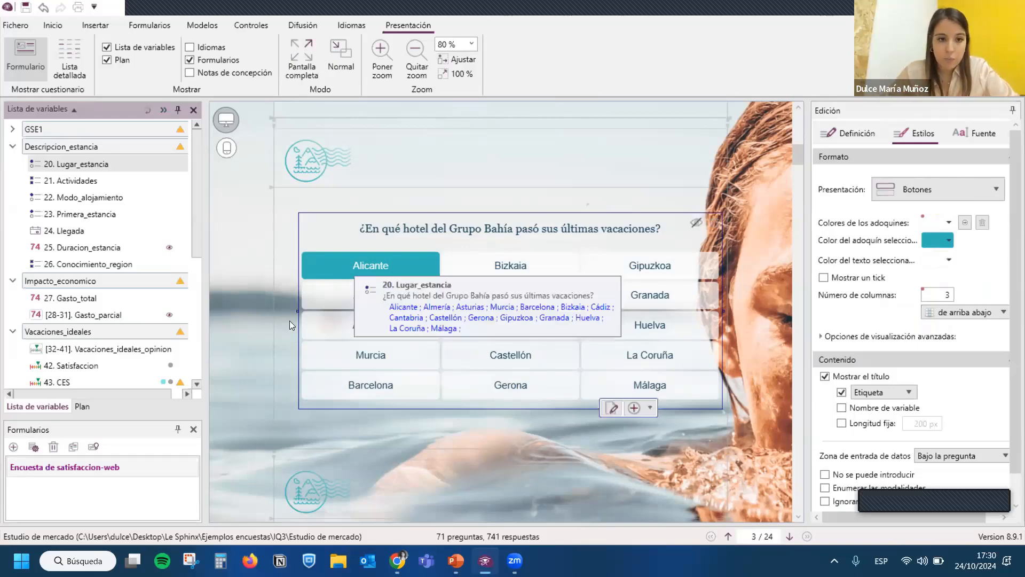
pyautogui.moveTo(333, 310); pyautogui.dragTo(451, 317)
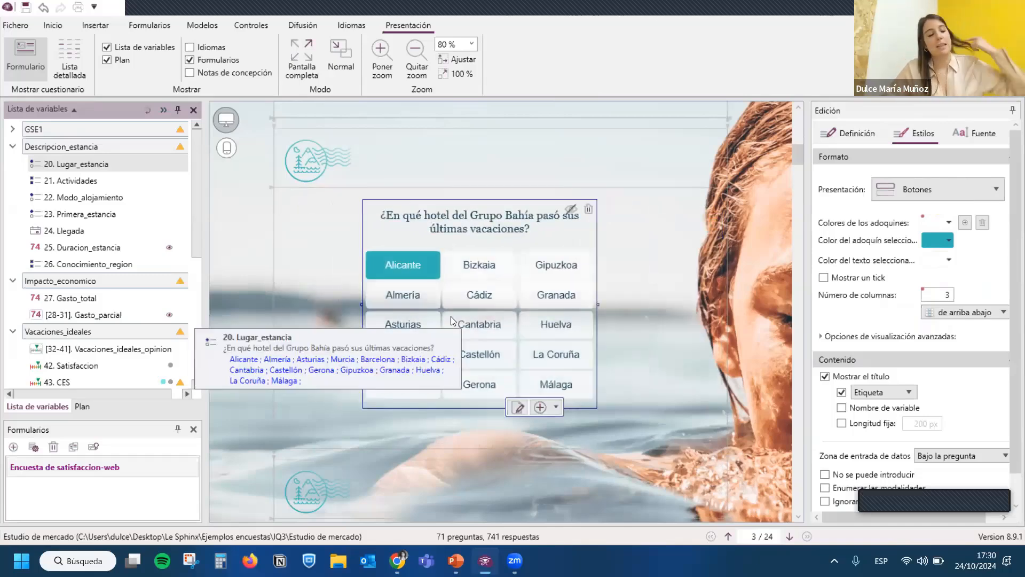
# - Narrow the question "¿Qué tipo de alojamiento eligió?" on page 5 and place it against the form's left margin
pyautogui.scroll(-8, 484, 281)
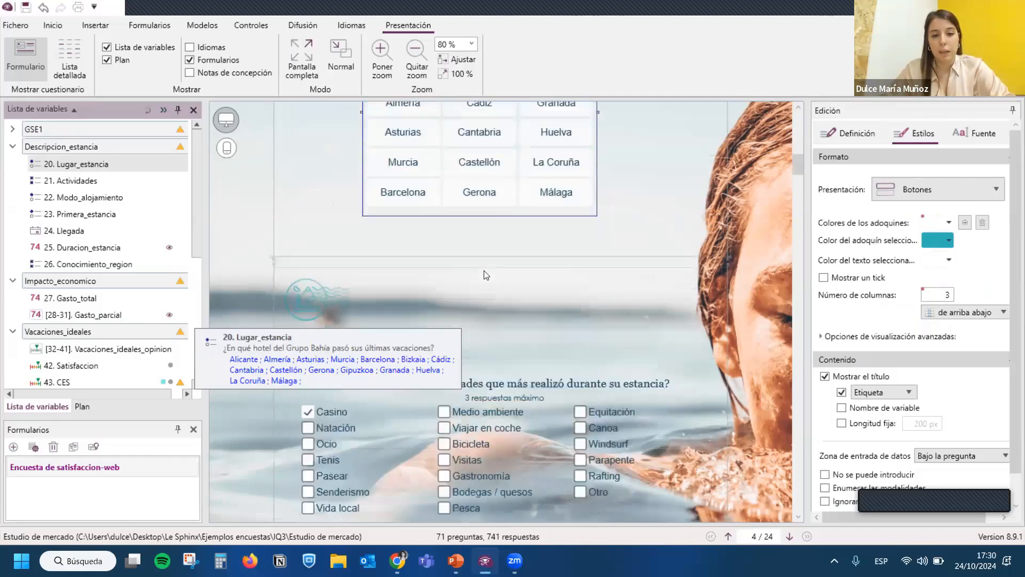
pyautogui.scroll(-4, 486, 285)
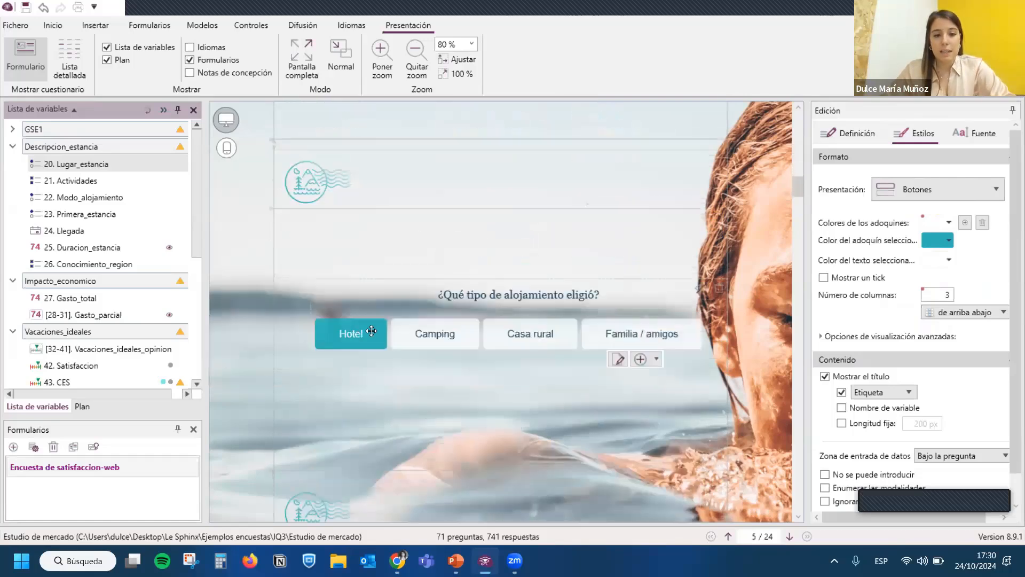
pyautogui.click(369, 330)
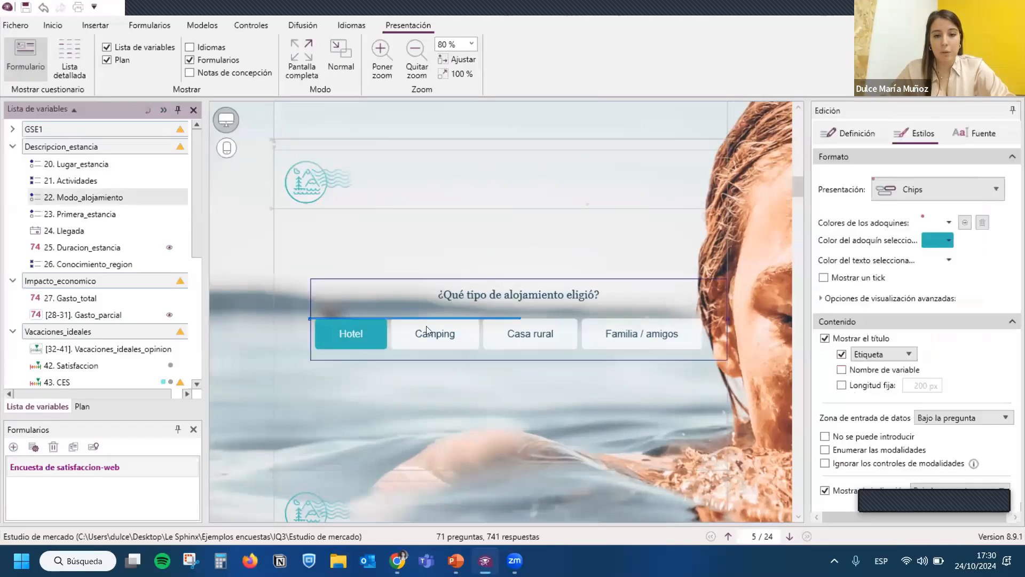
pyautogui.moveTo(311, 320); pyautogui.dragTo(444, 320)
pyautogui.moveTo(569, 309); pyautogui.dragTo(405, 266)
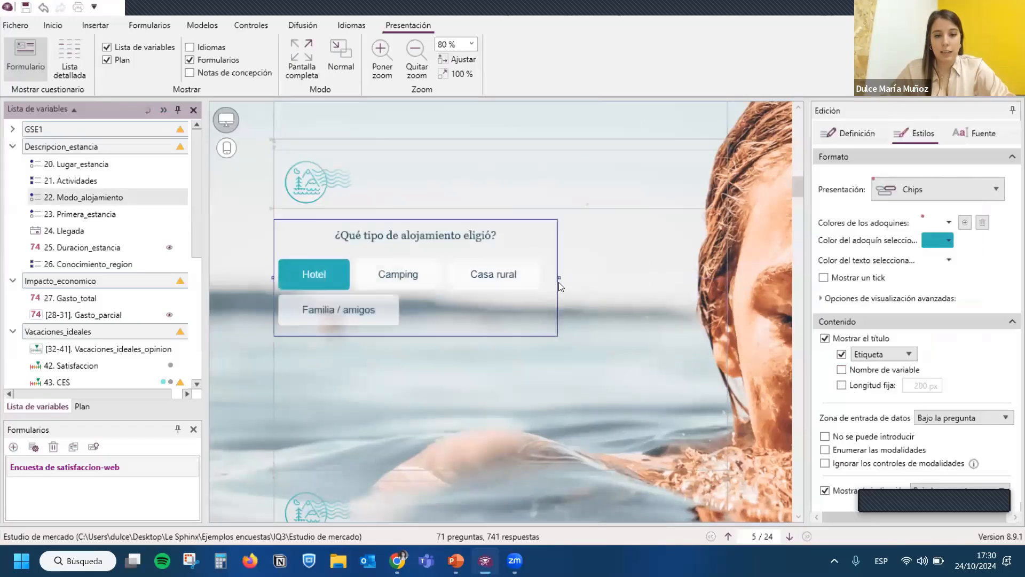
pyautogui.moveTo(557, 277); pyautogui.dragTo(463, 277)
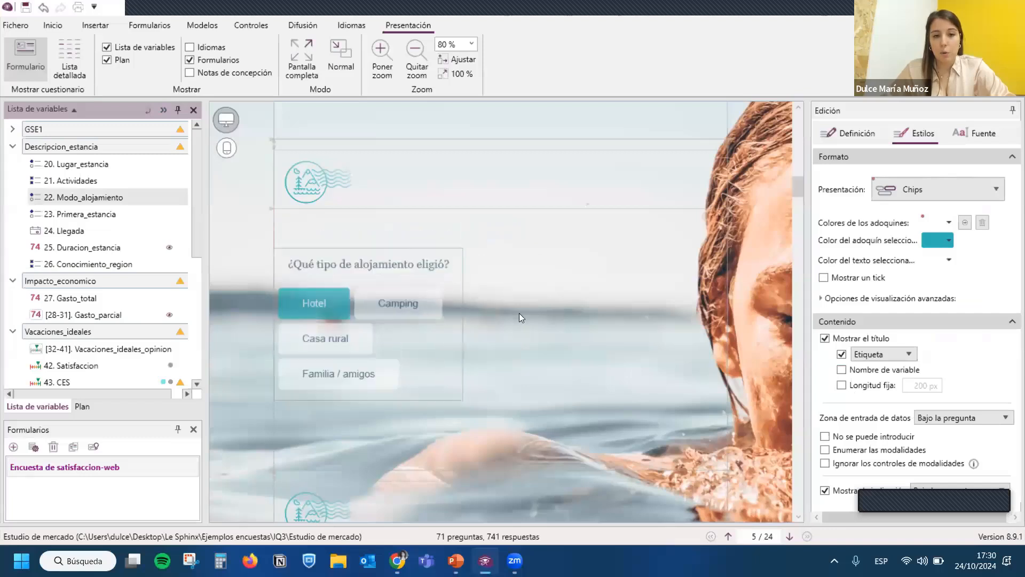
# - Narrow the Primera_estancia question on page 6 and move it to page 5 beside the accommodation question
pyautogui.scroll(-3, 442, 421)
pyautogui.click(370, 450)
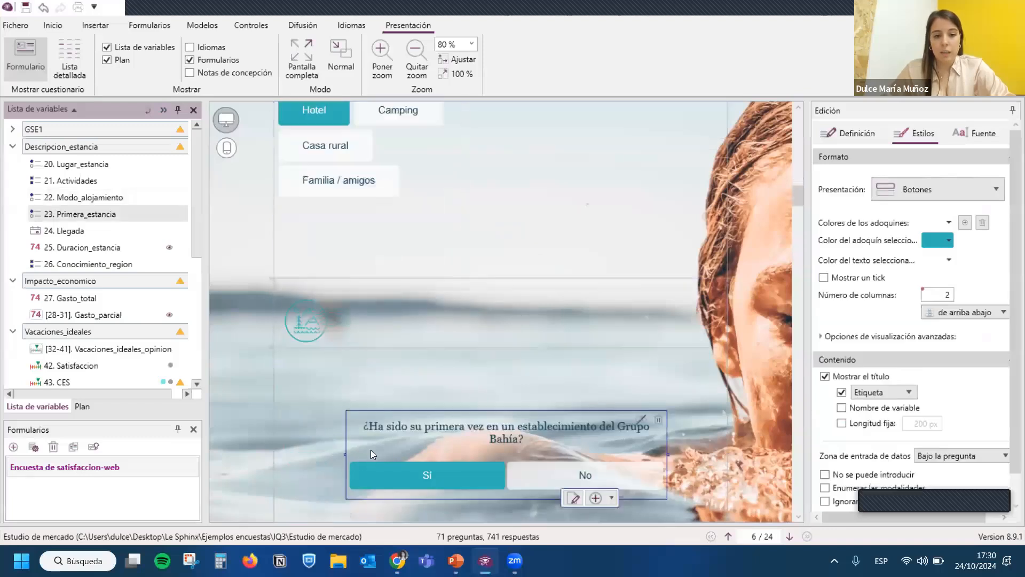
pyautogui.moveTo(343, 456); pyautogui.dragTo(492, 456)
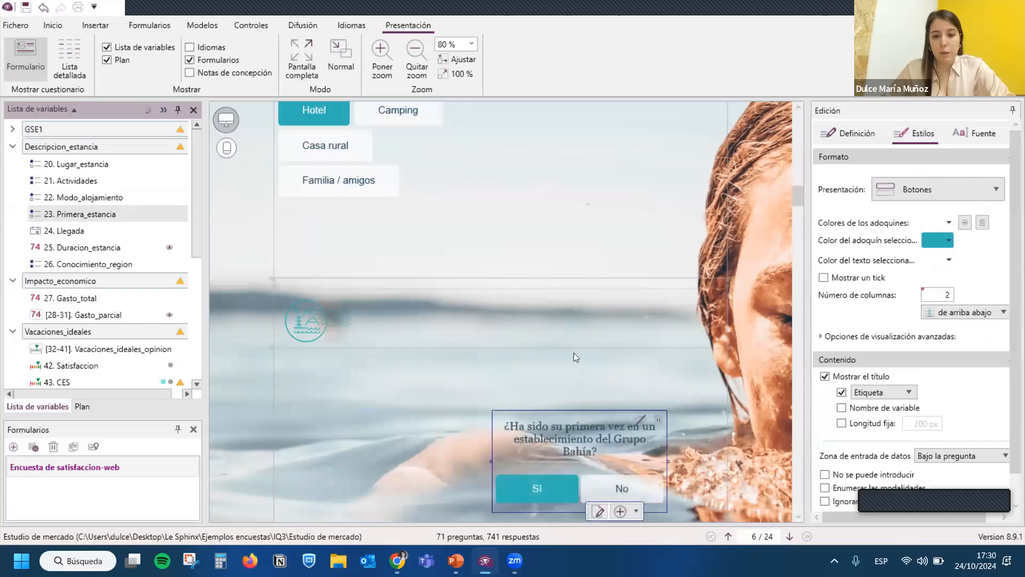
pyautogui.scroll(3, 597, 283)
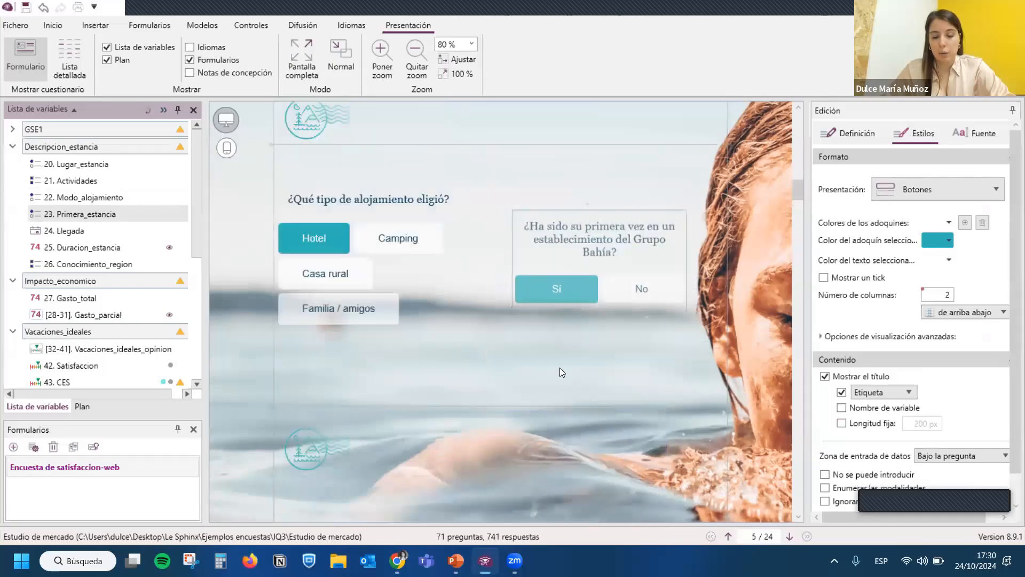
pyautogui.scroll(-4, 569, 424)
pyautogui.click(500, 391)
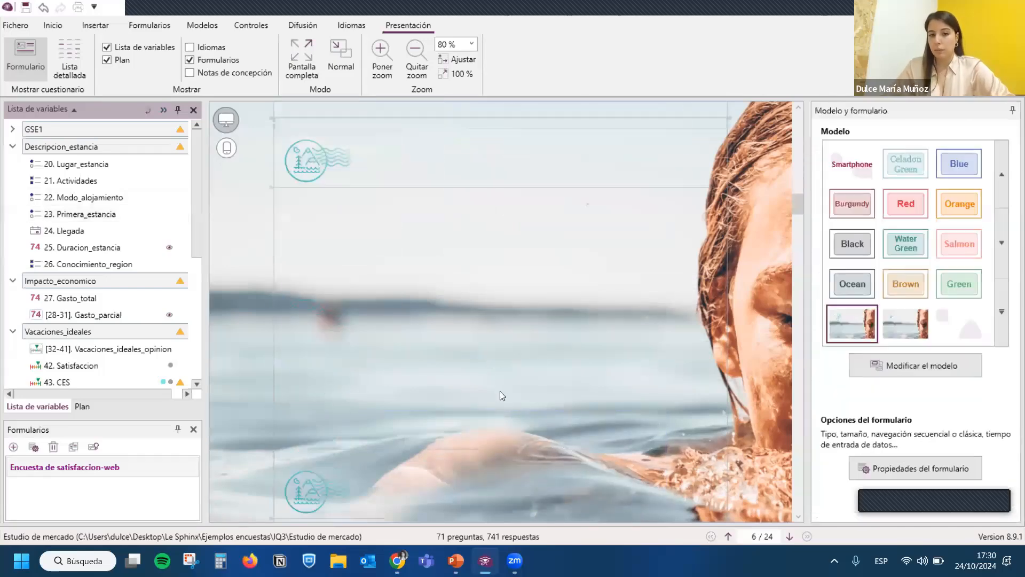
# - Reposition the Primera_estancia question on page 5, to the right of the accommodation question
pyautogui.scroll(3, 500, 391)
pyautogui.click(598, 320)
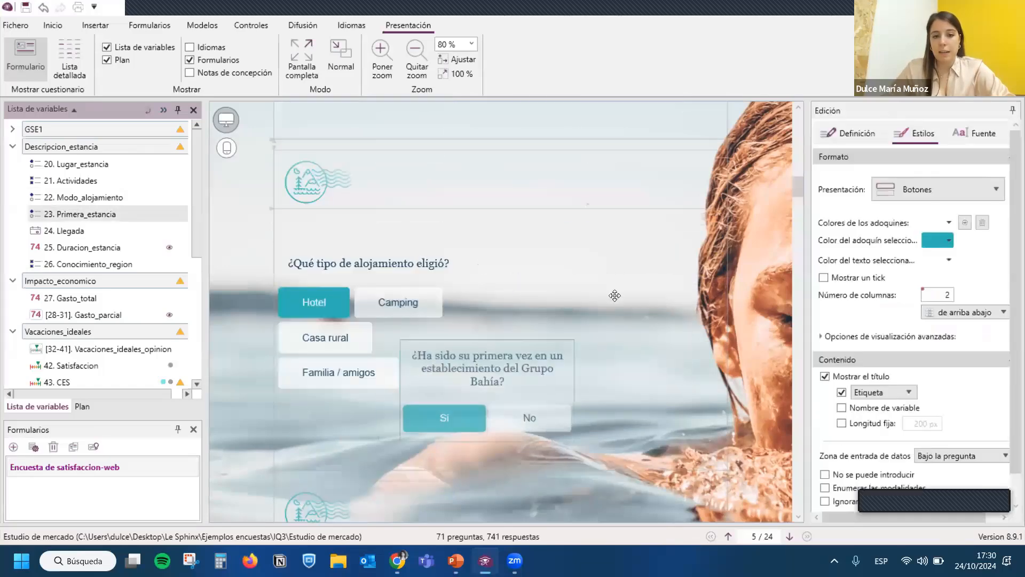
pyautogui.moveTo(596, 322); pyautogui.dragTo(452, 336)
# - Review the scale question types available for insertion on page 6, such as Escala coloreada, Escala dinámica, Net Promoter Score and Estrellas
pyautogui.scroll(-5, 452, 336)
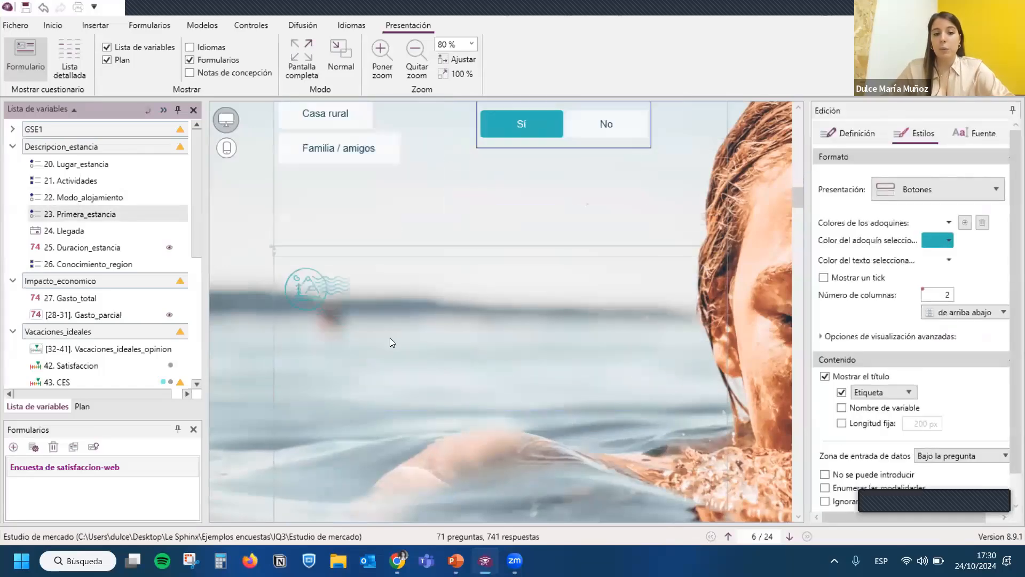
pyautogui.click(379, 350)
pyautogui.scroll(-1, 361, 325)
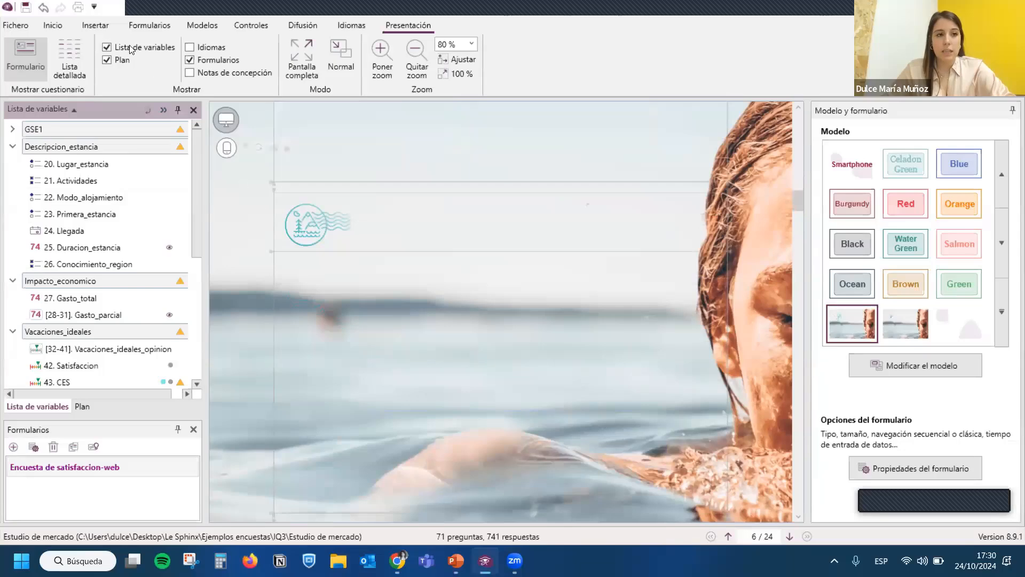
pyautogui.click(101, 27)
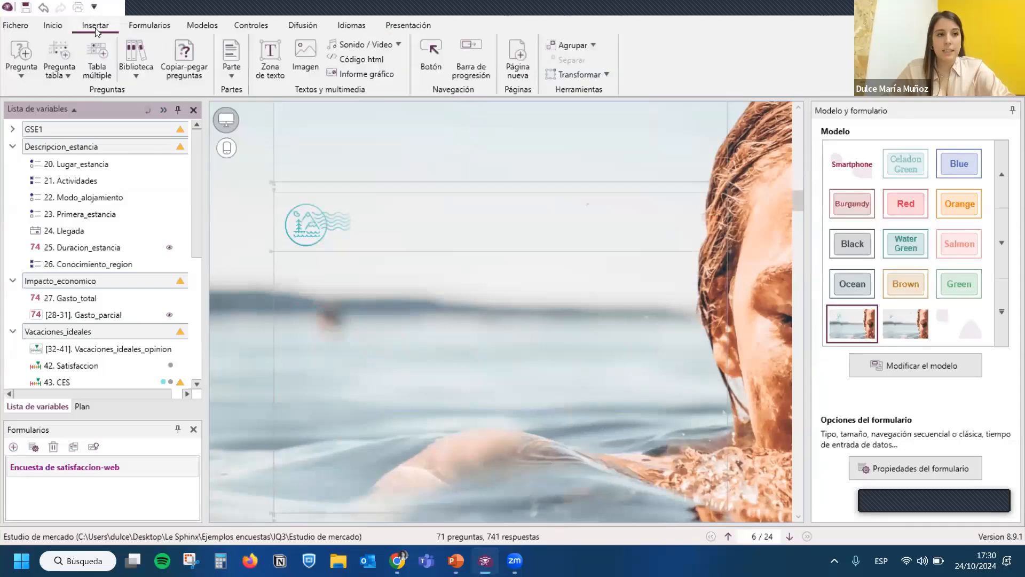
pyautogui.click(21, 70)
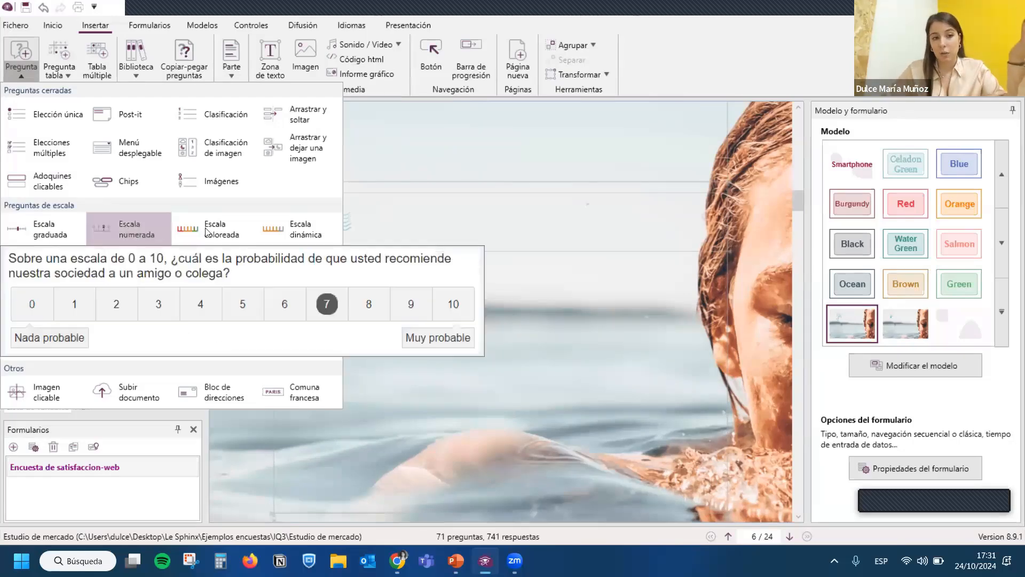
pyautogui.moveTo(208, 232)
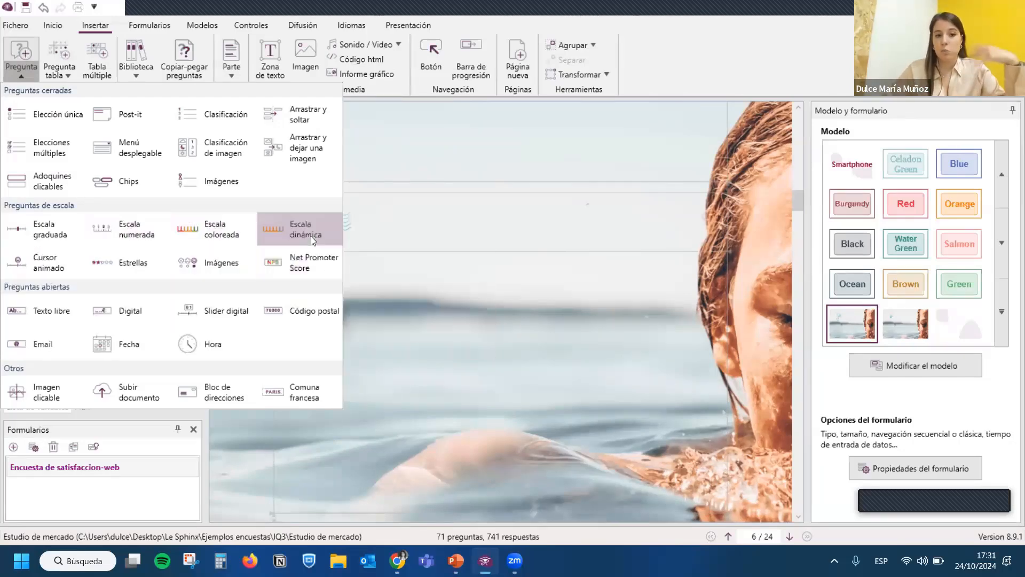
pyautogui.moveTo(310, 234)
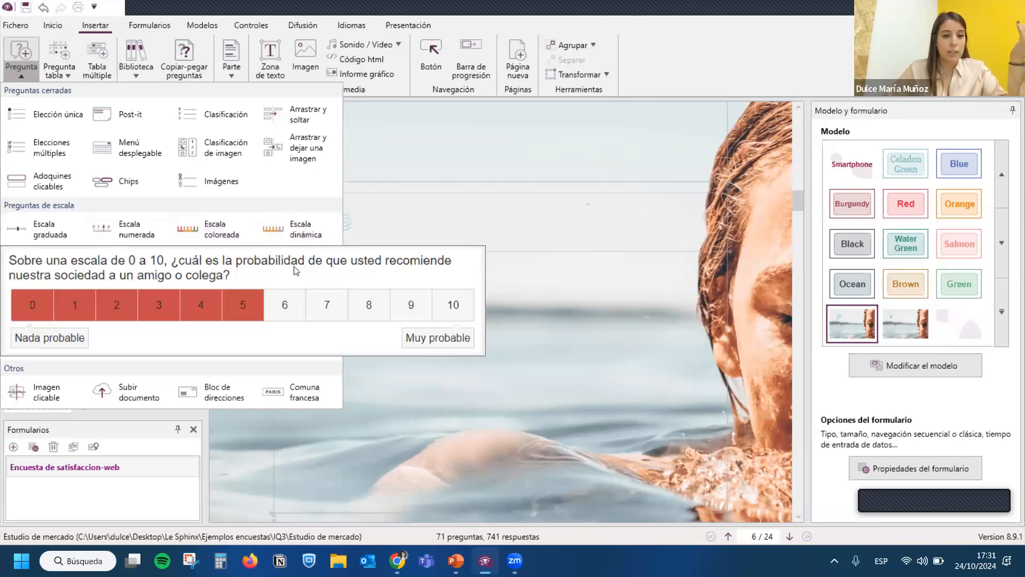
pyautogui.moveTo(303, 265)
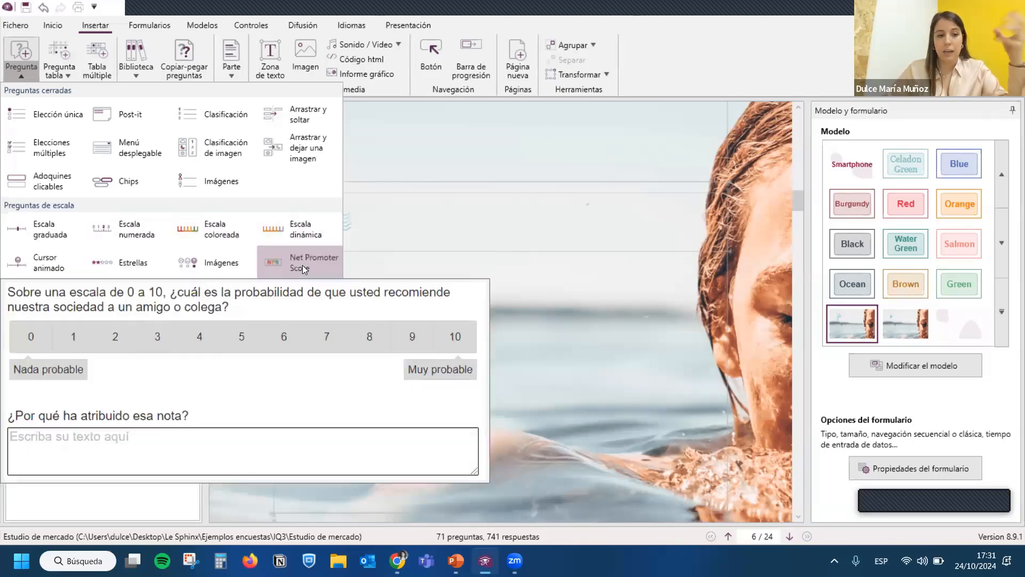
pyautogui.moveTo(195, 268)
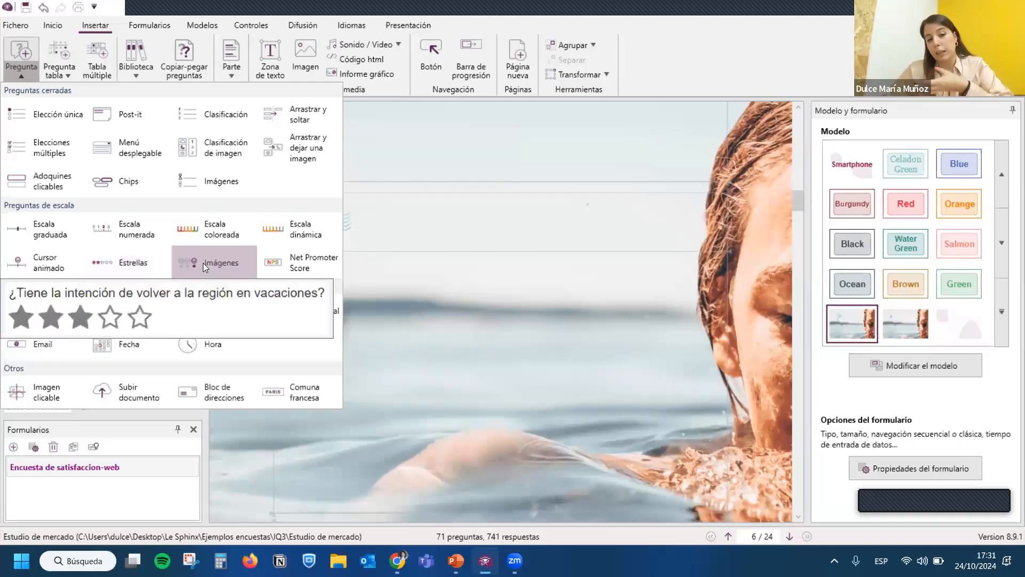
pyautogui.moveTo(118, 268)
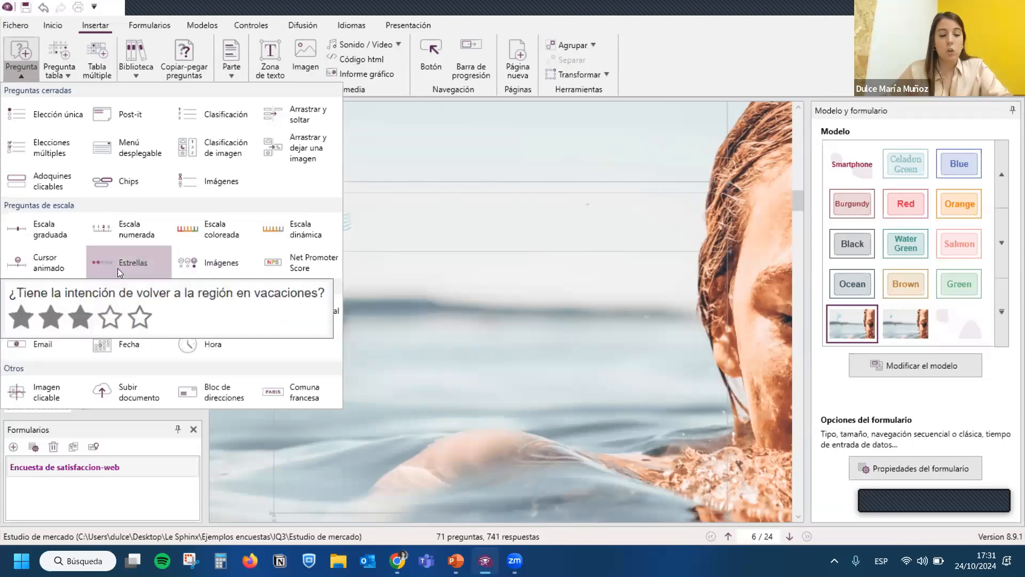
pyautogui.moveTo(63, 240)
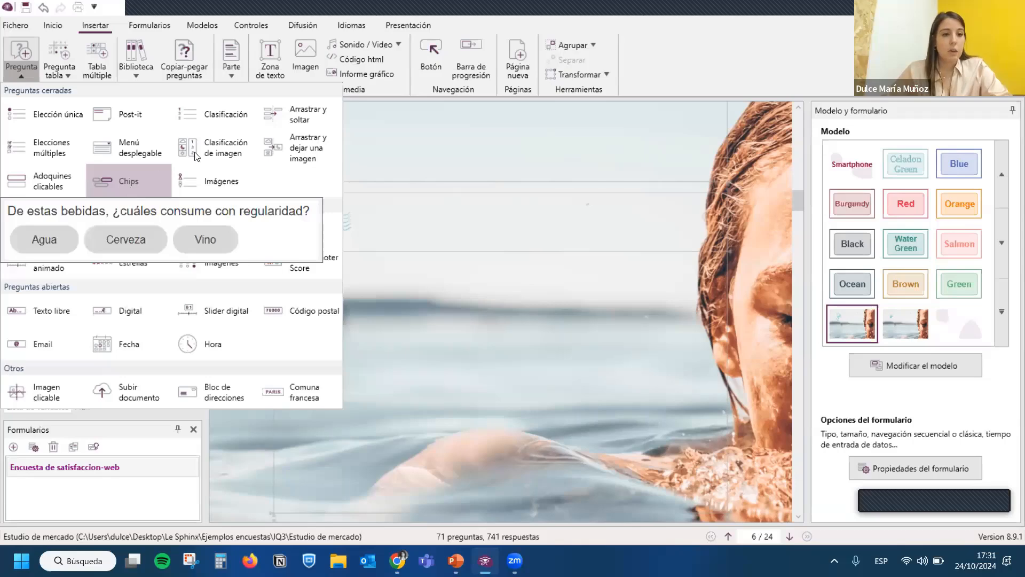
# - Preview the closed, open and other question types, including Menú desplegable, Imágenes, Texto libre, Digital, Slider digital and Imagen clicable
pyautogui.moveTo(129, 145)
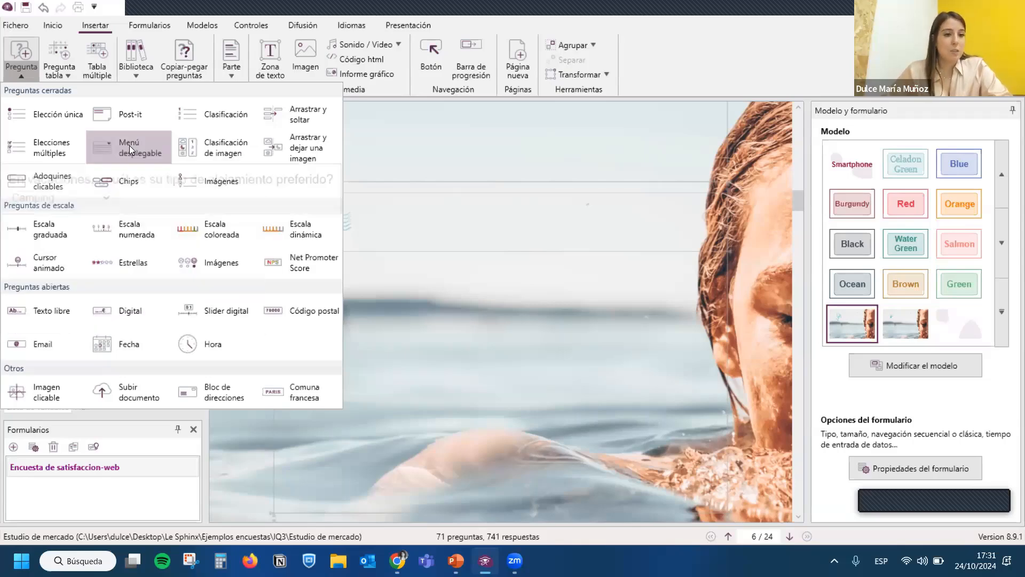
pyautogui.moveTo(203, 192)
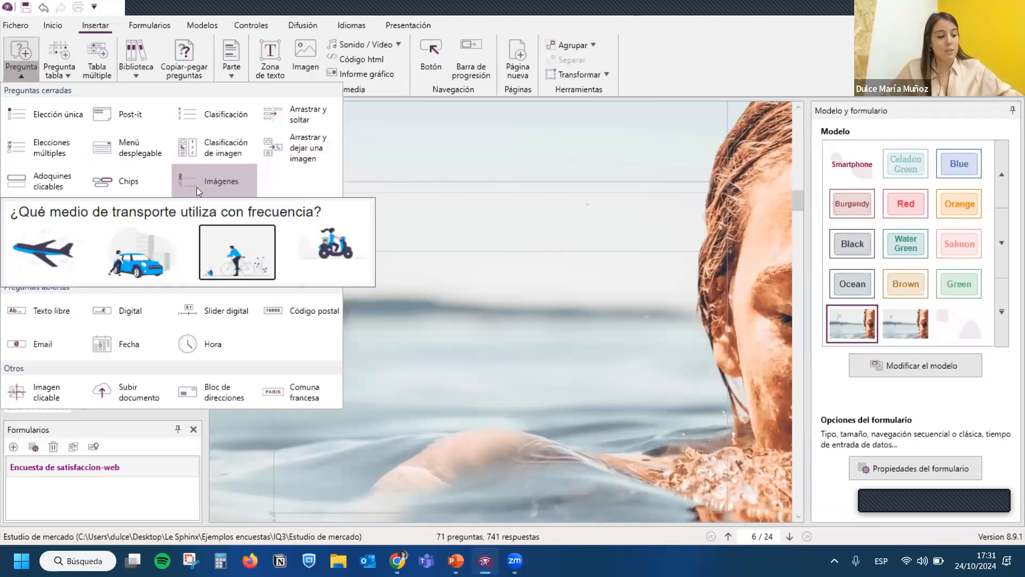
pyautogui.moveTo(278, 148)
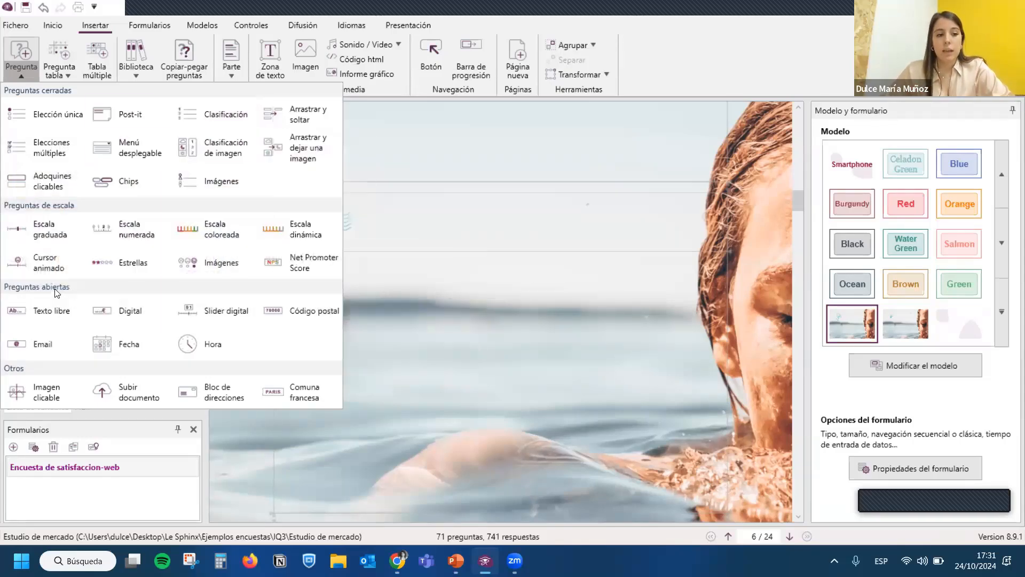
pyautogui.moveTo(55, 310)
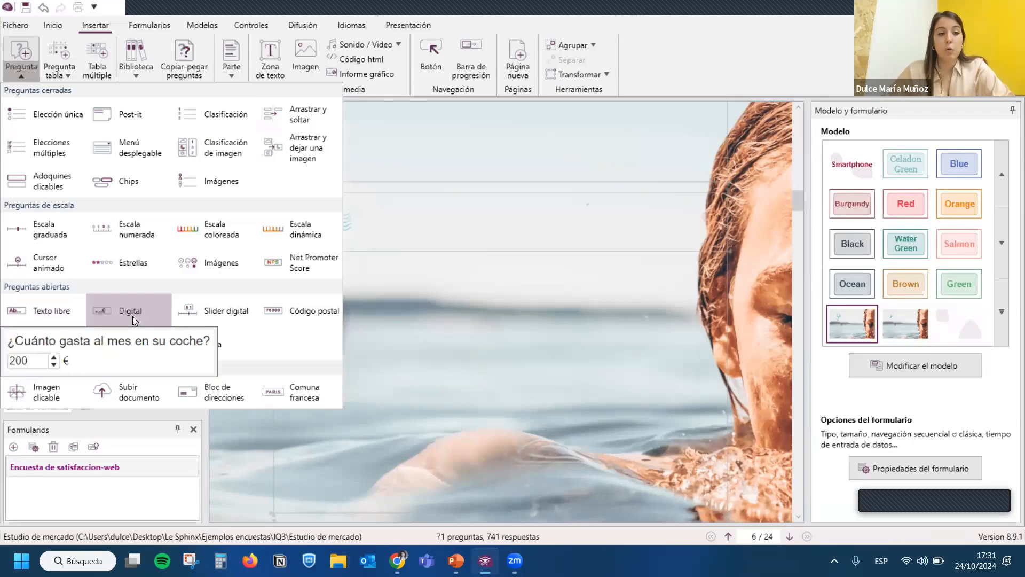
pyautogui.moveTo(200, 310)
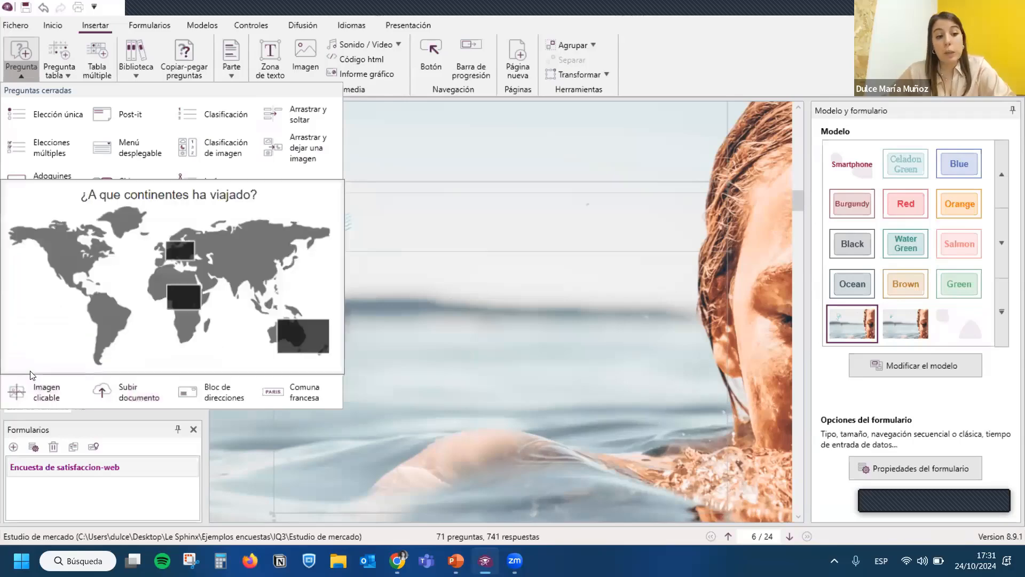
pyautogui.moveTo(36, 382)
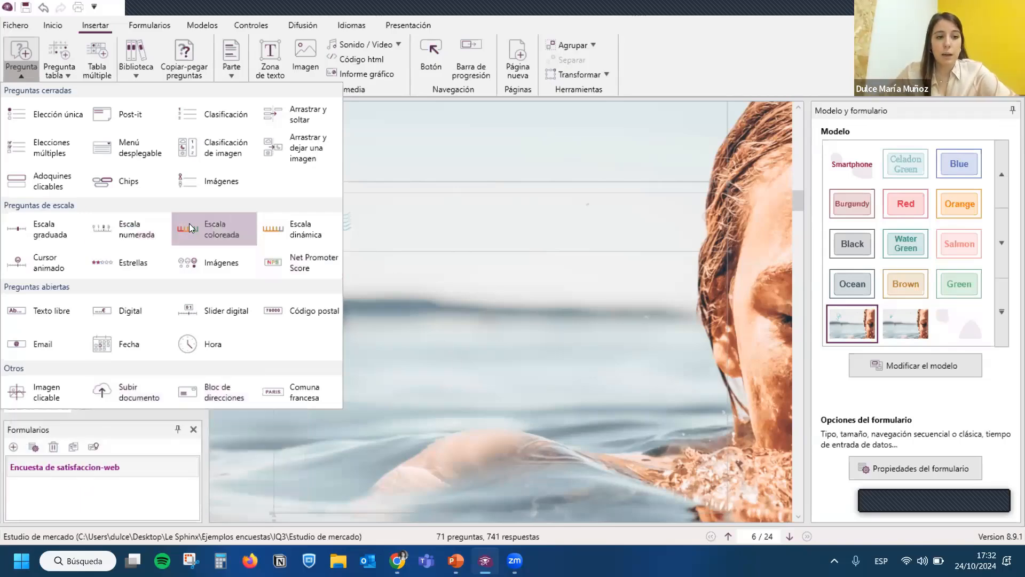
# - Insert an Escala coloreada question on page 6 with the label "estás satisfecho con el servicio?"
pyautogui.click(208, 230)
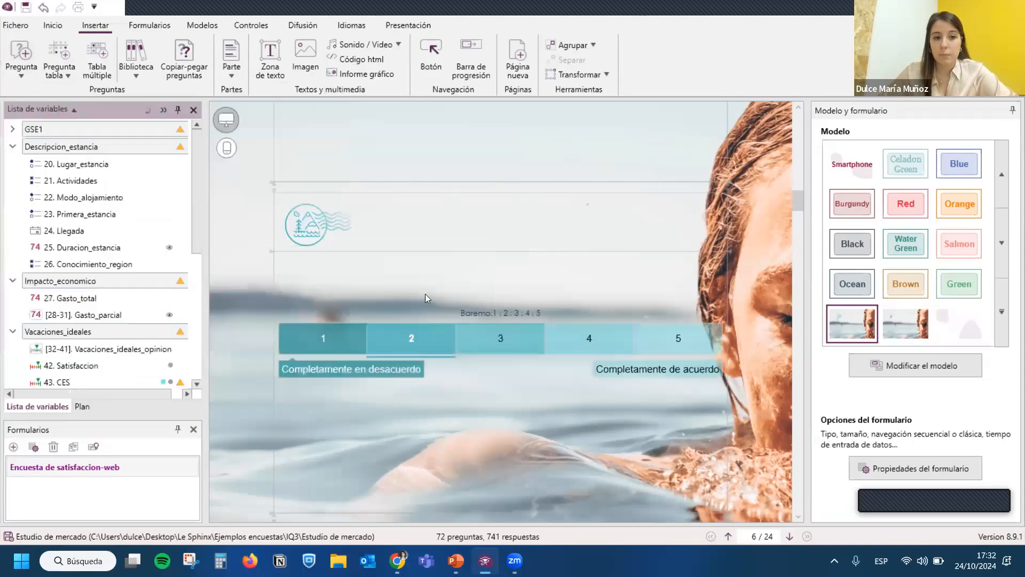
pyautogui.doubleClick(421, 286)
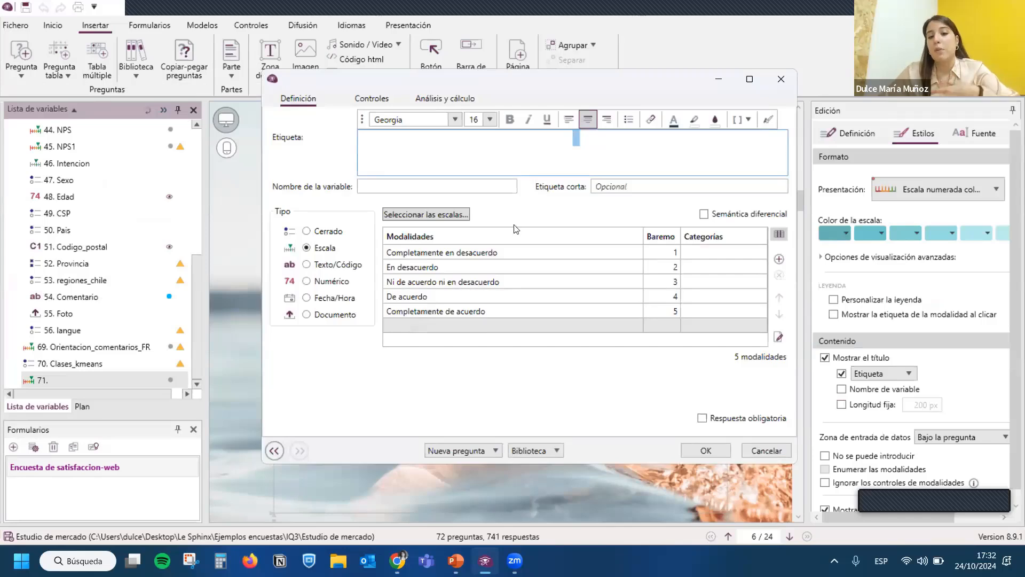
pyautogui.write('e')
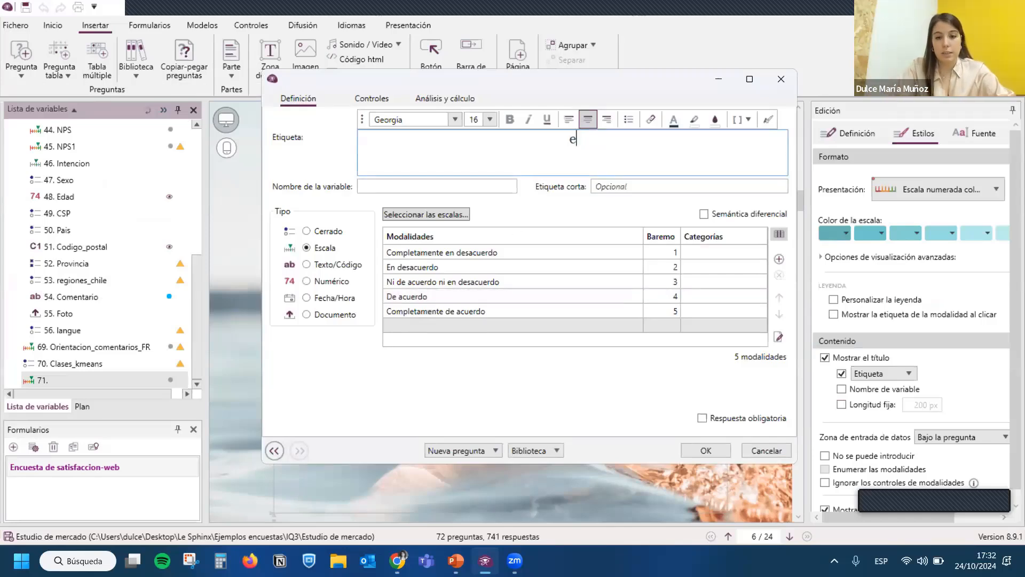
pyautogui.write('stás satios')
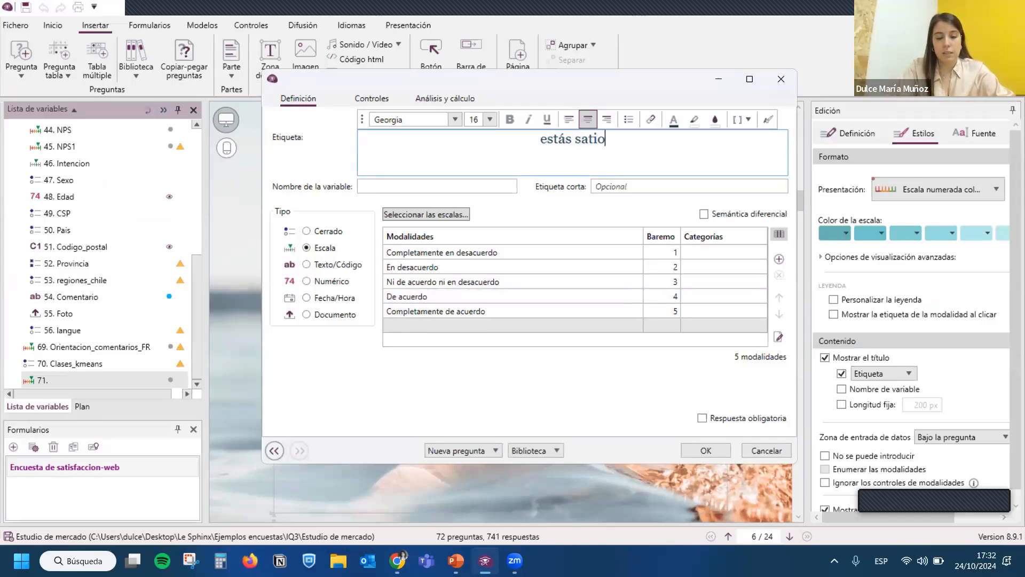
pyautogui.press('BackSpace')
pyautogui.press('BackSpace')
pyautogui.write('sfe')
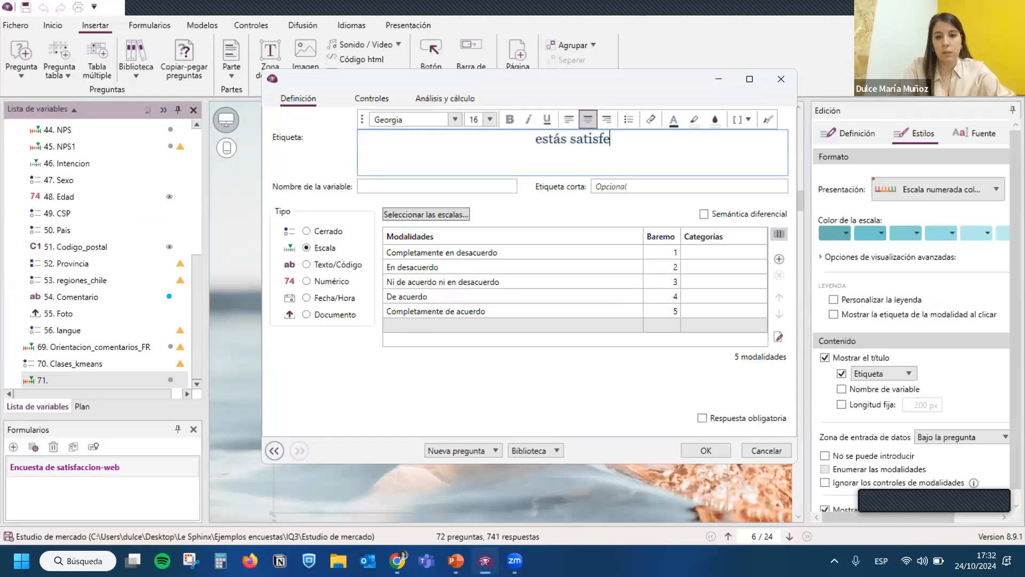
pyautogui.write('cho con el servicio?')
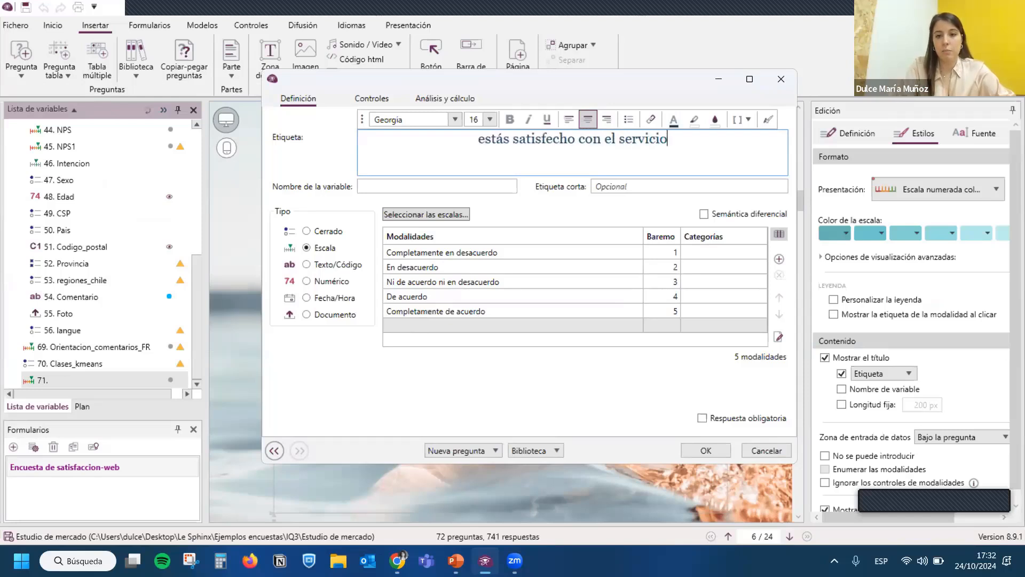
# - Replace the first two scale options with "muy insatisfecho" and "insatisfecho"
pyautogui.click(485, 257)
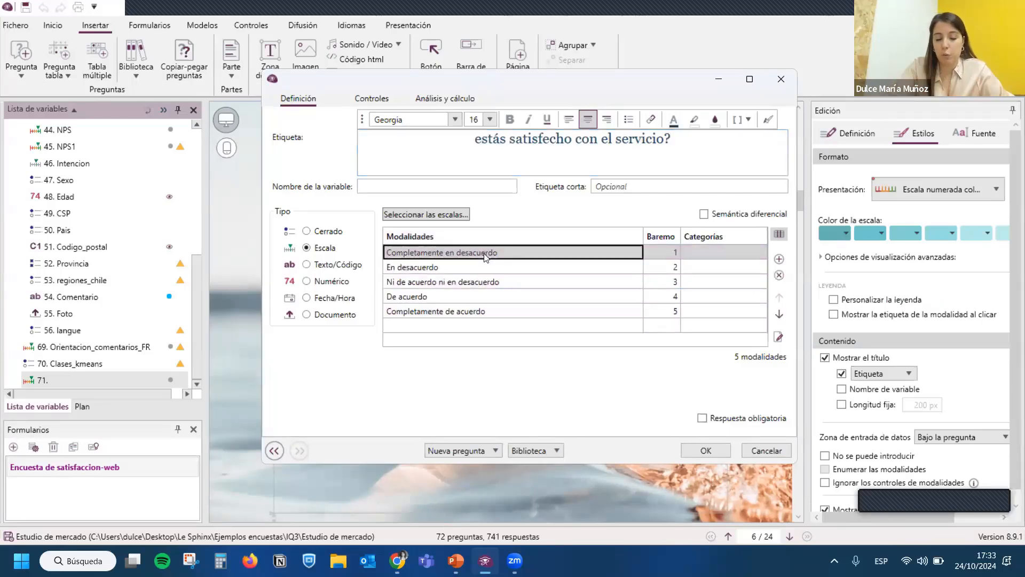
pyautogui.write('muy insa')
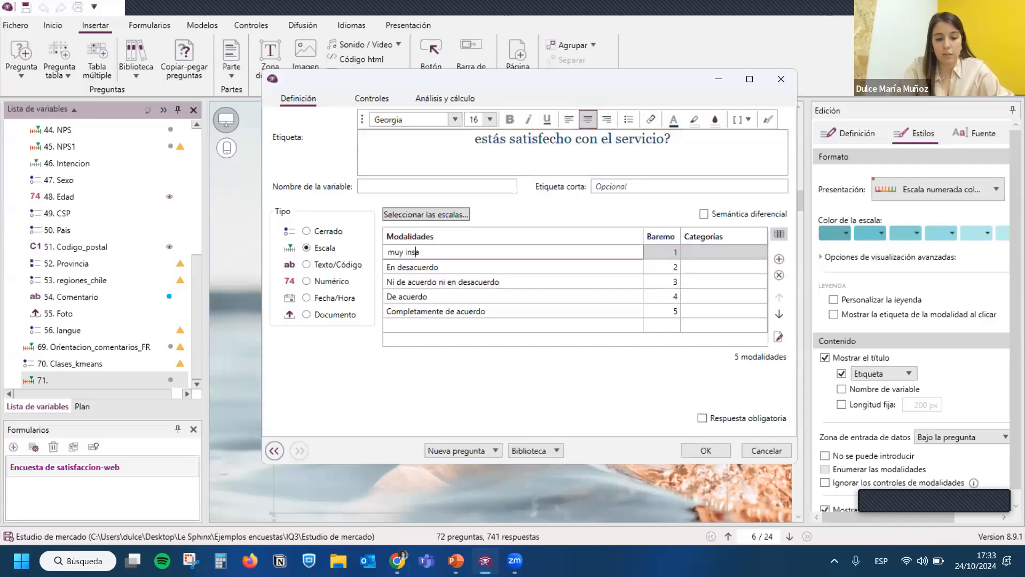
pyautogui.write('tis')
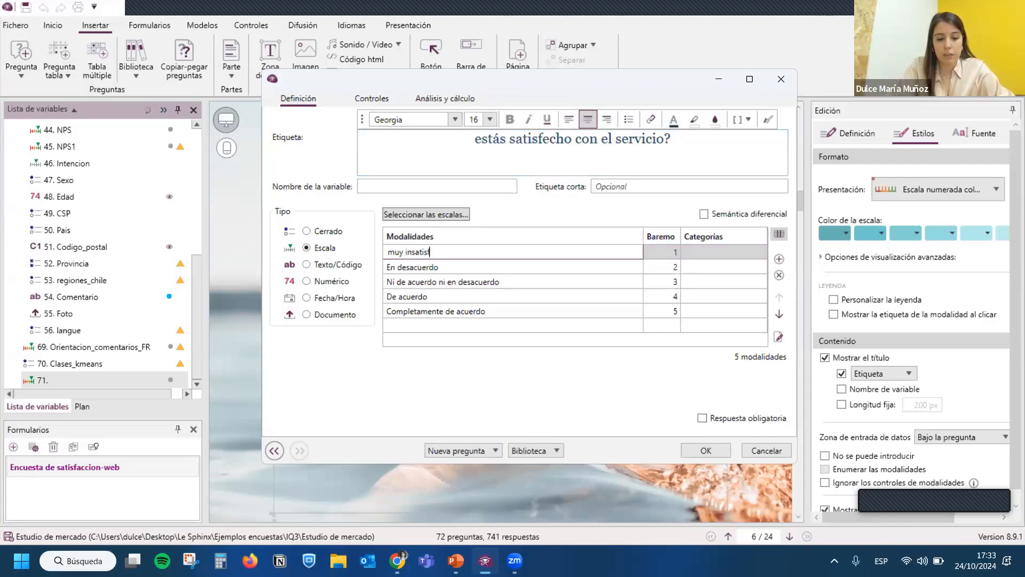
pyautogui.write('fecho')
pyautogui.press('Return')
pyautogui.write('insas')
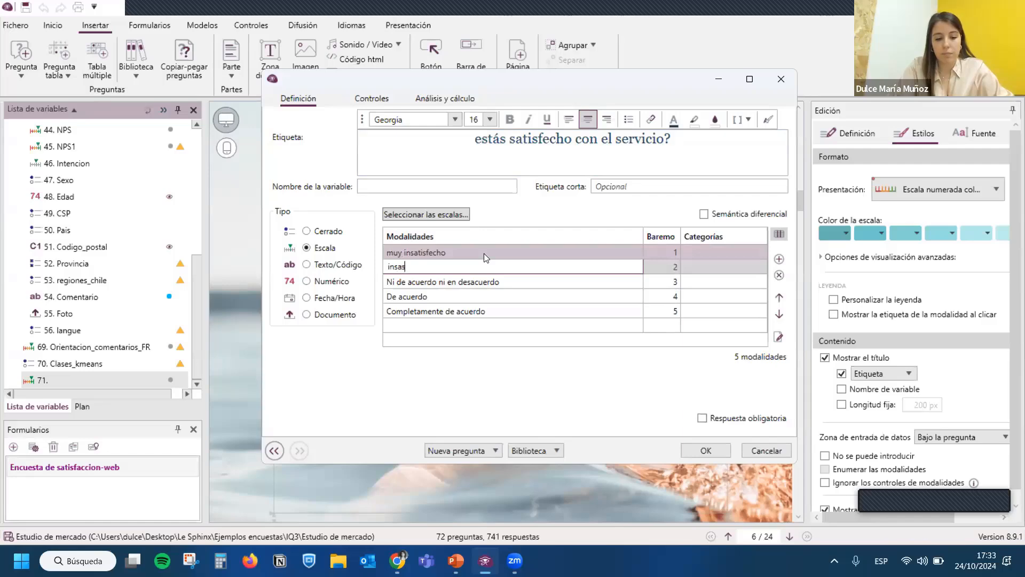
pyautogui.press('BackSpace')
pyautogui.write('tisfecho')
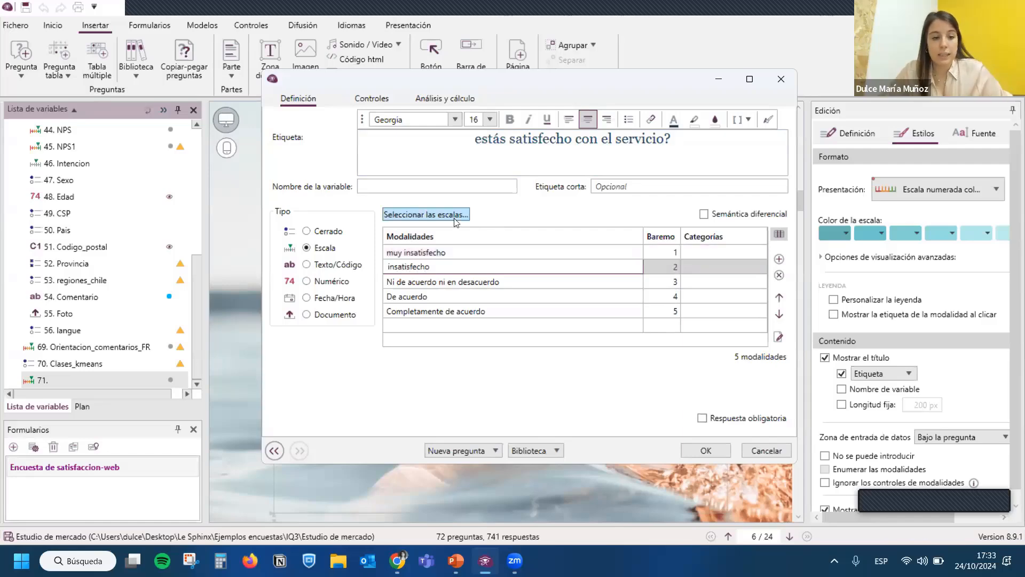
# - Apply the predefined 1 to 10 scale to the service satisfaction question and accept its definition
pyautogui.click(455, 219)
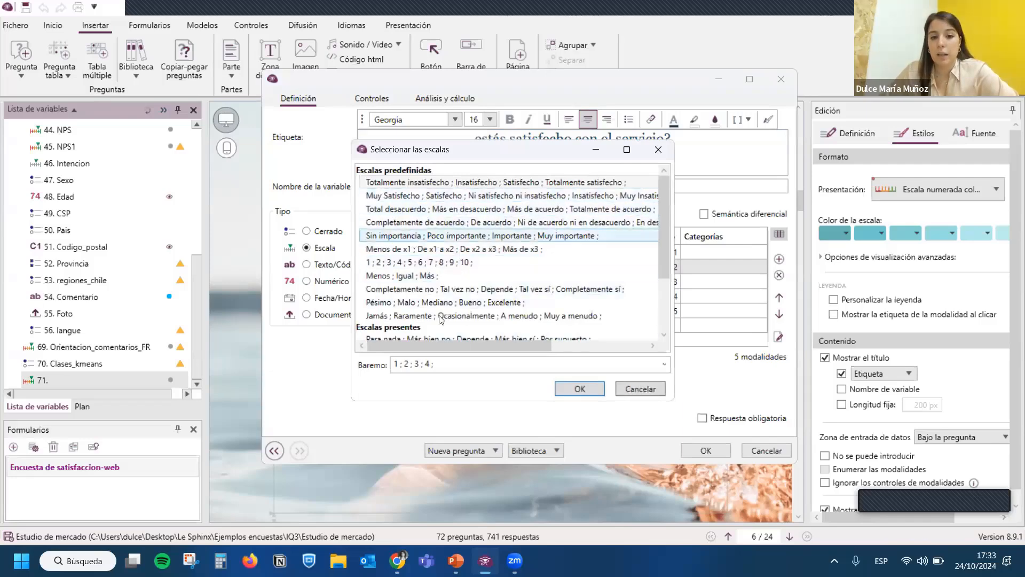
pyautogui.click(443, 263)
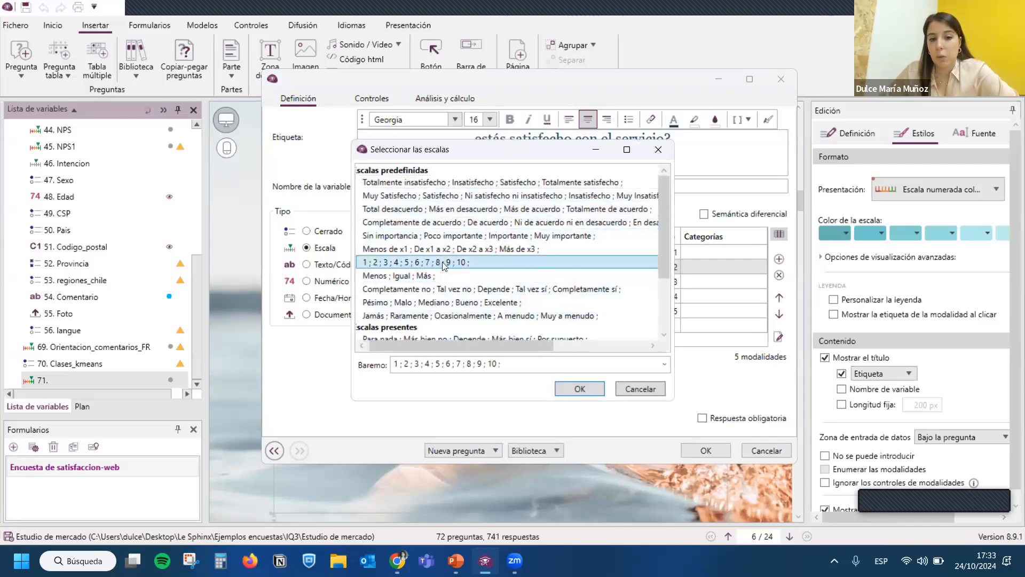
pyautogui.click(581, 387)
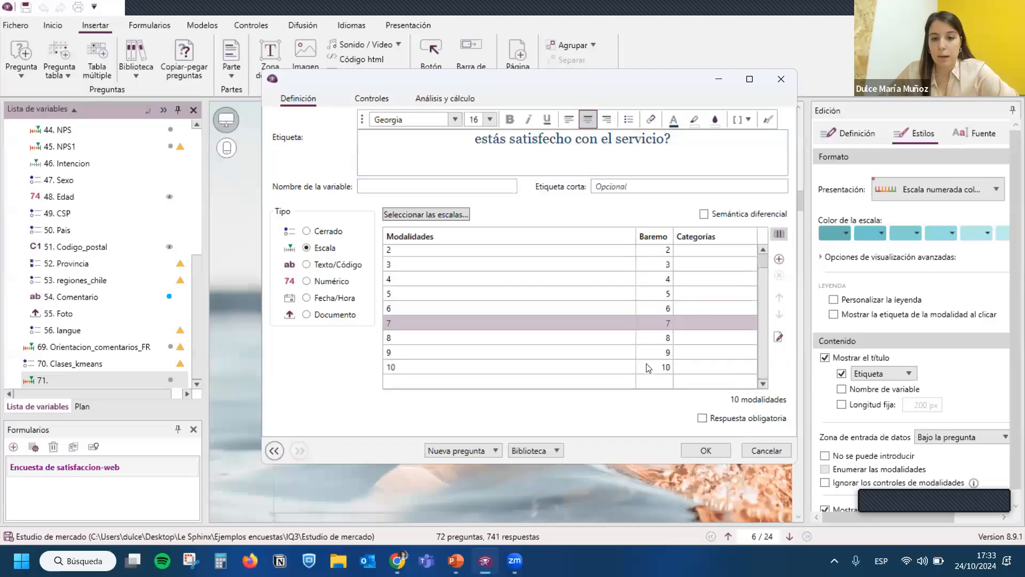
pyautogui.scroll(1, 648, 358)
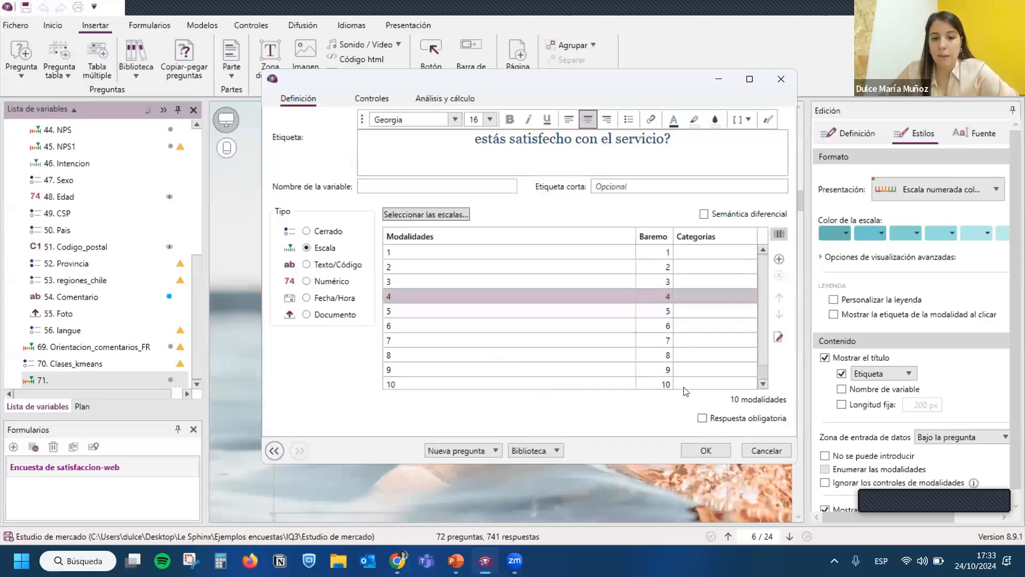
pyautogui.click(723, 455)
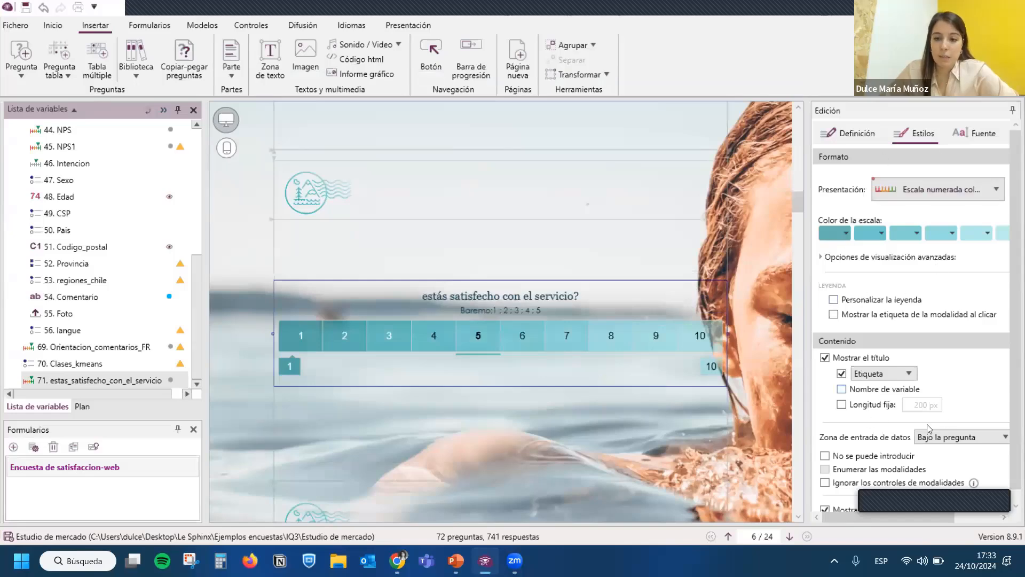
# - Set the first colour of the service satisfaction scale to red and the second to green from the standard colours
pyautogui.click(889, 258)
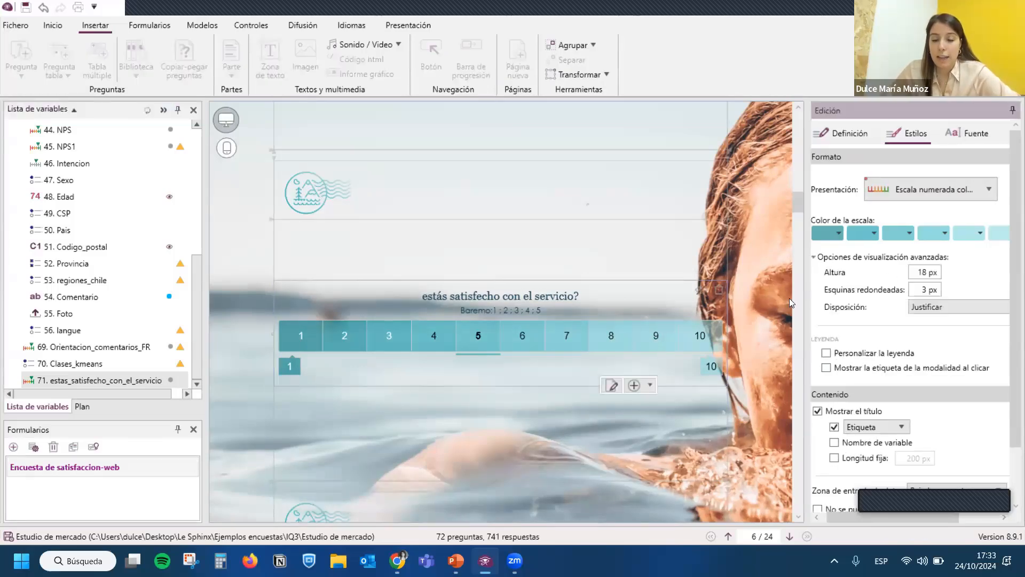
pyautogui.click(836, 233)
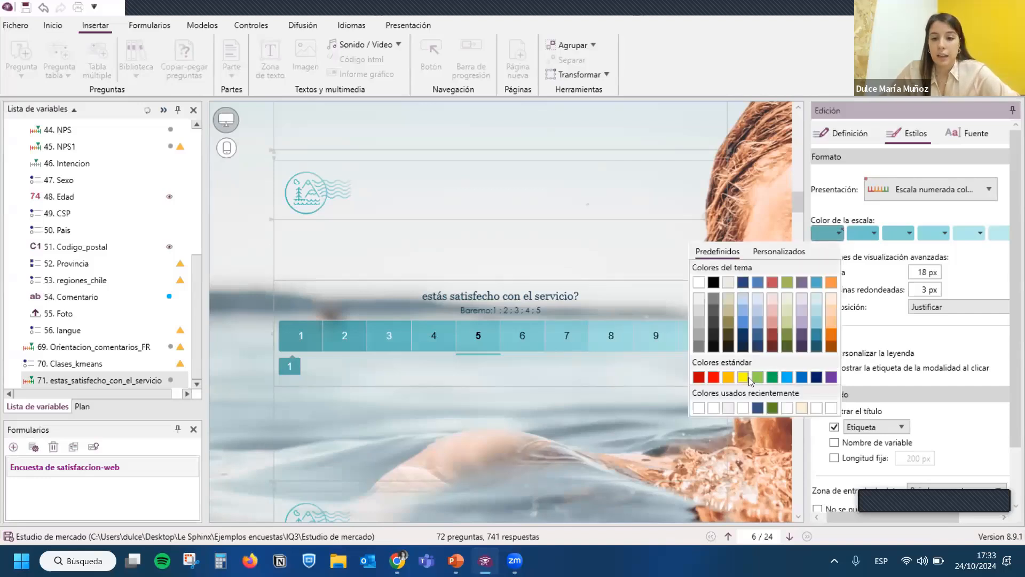
pyautogui.click(715, 378)
pyautogui.click(874, 233)
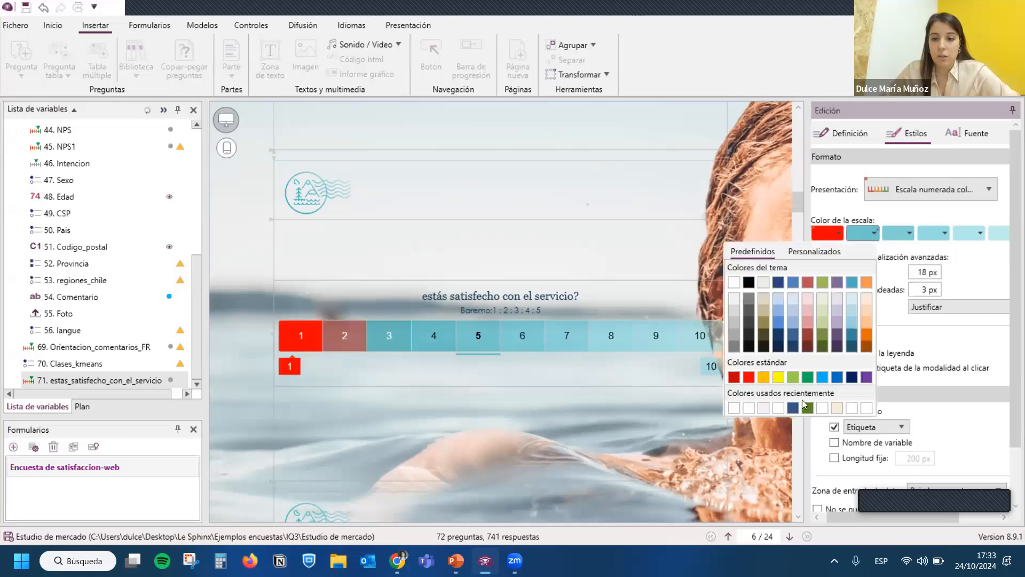
pyautogui.click(807, 377)
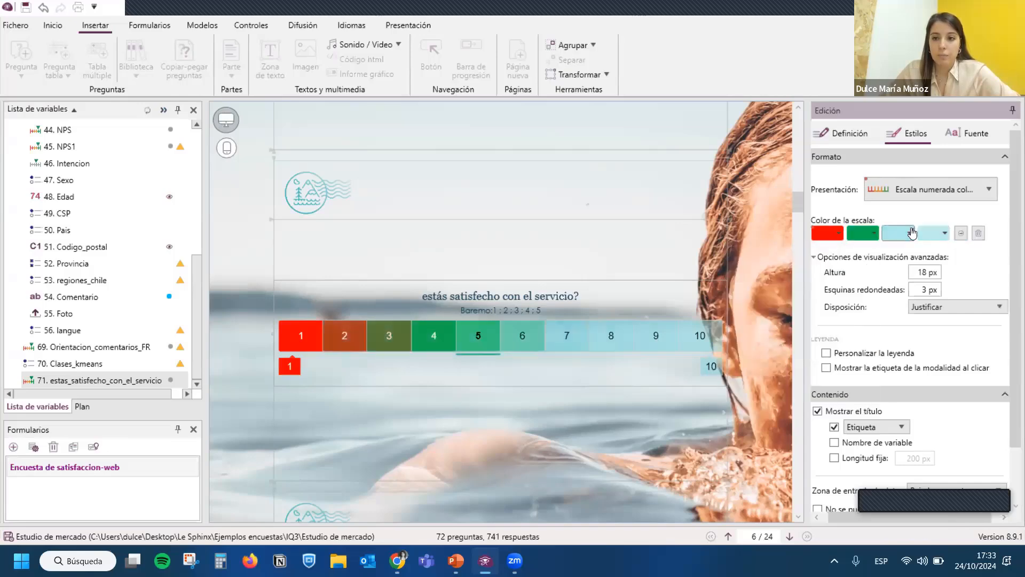
# - Remove the remaining light blue colours from the service satisfaction scale, leaving a red-to-green gradient
pyautogui.click(911, 232)
pyautogui.click(913, 230)
pyautogui.click(914, 230)
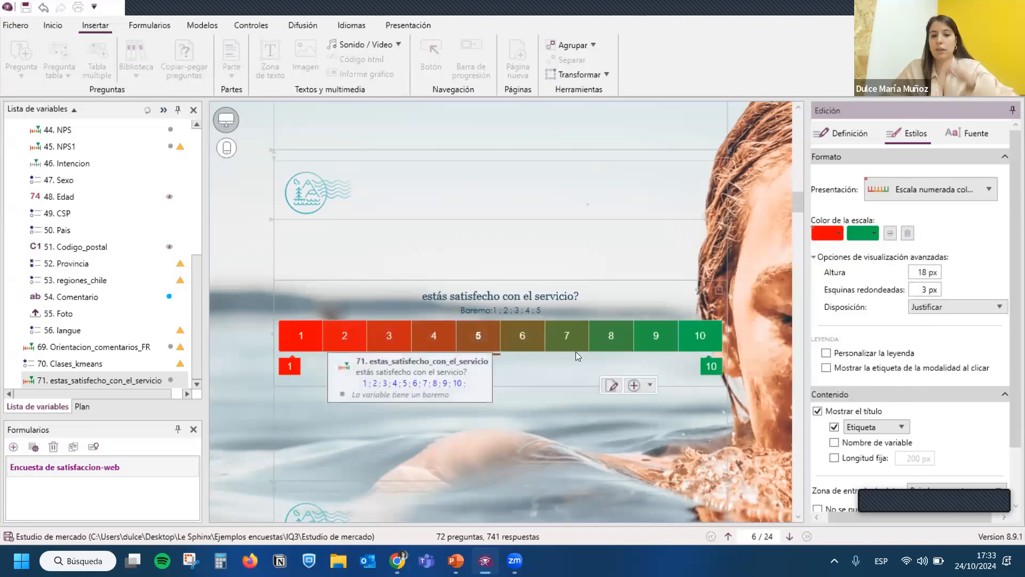
pyautogui.click(562, 353)
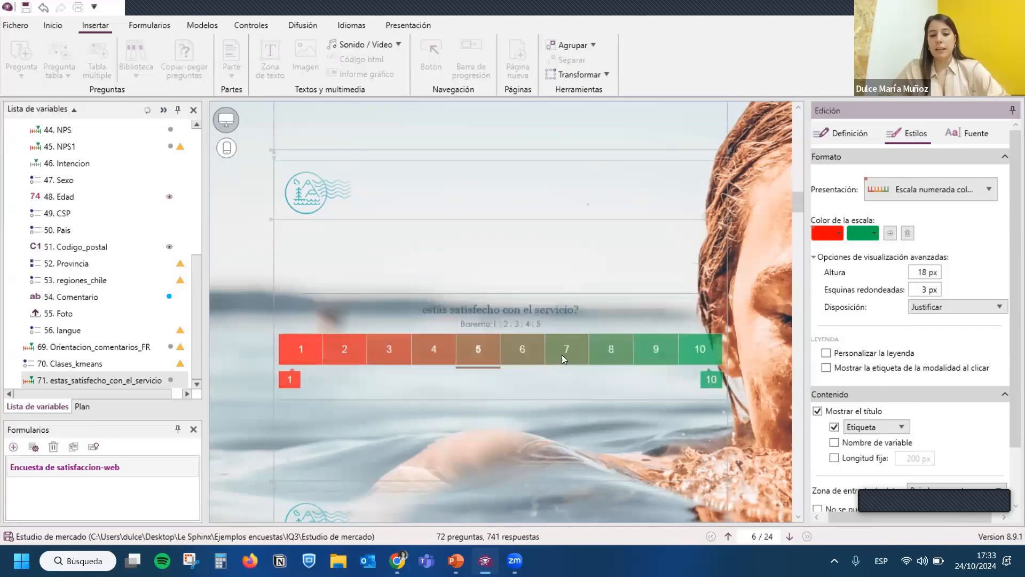
pyautogui.scroll(-1, 518, 389)
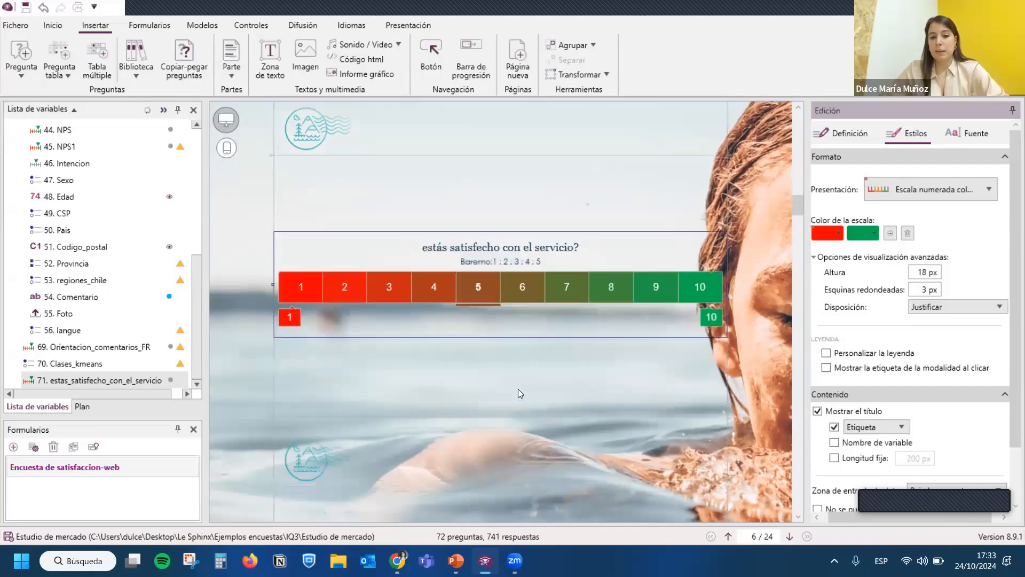
pyautogui.click(480, 351)
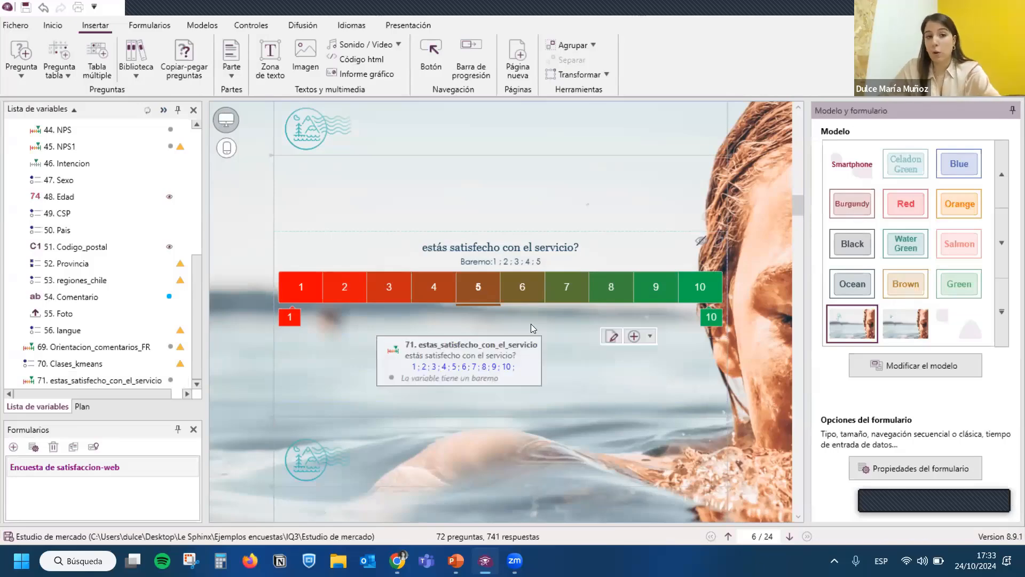
# - Review the service satisfaction question's font settings for label, options, answer and instruction text
pyautogui.click(52, 25)
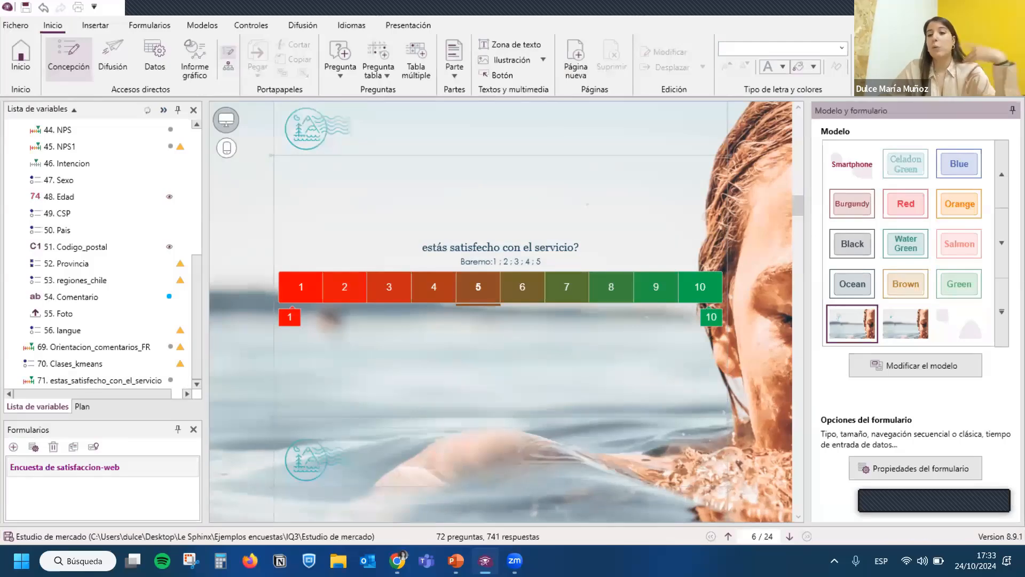
pyautogui.scroll(-2, 565, 311)
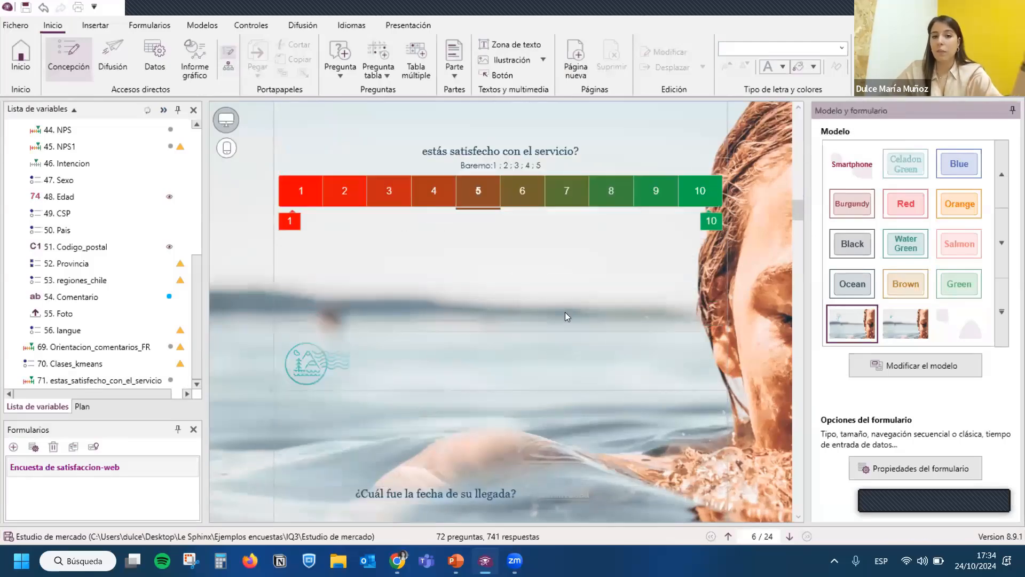
pyautogui.scroll(3, 564, 312)
pyautogui.click(569, 310)
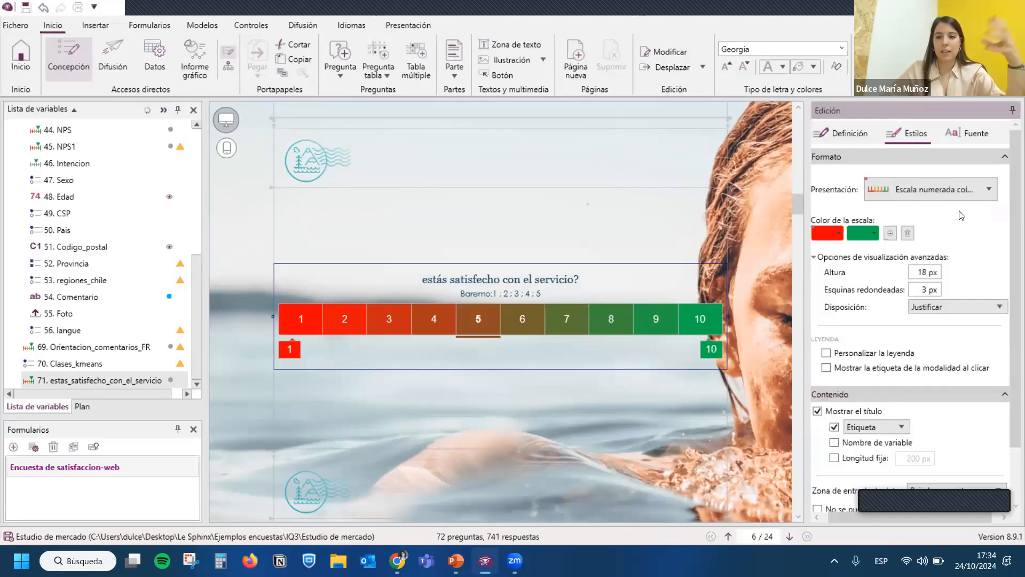
pyautogui.click(968, 133)
pyautogui.click(969, 133)
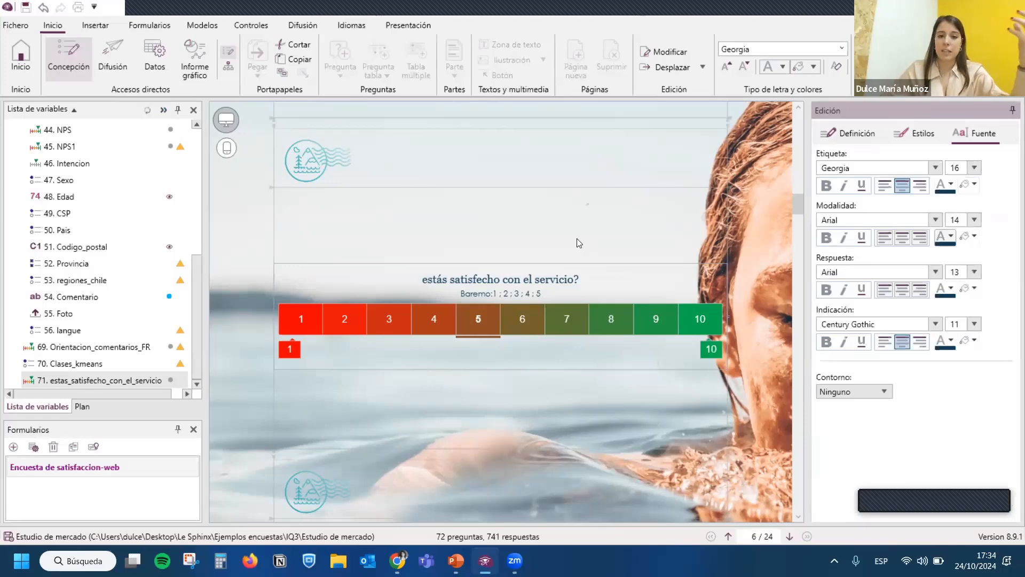
pyautogui.click(604, 243)
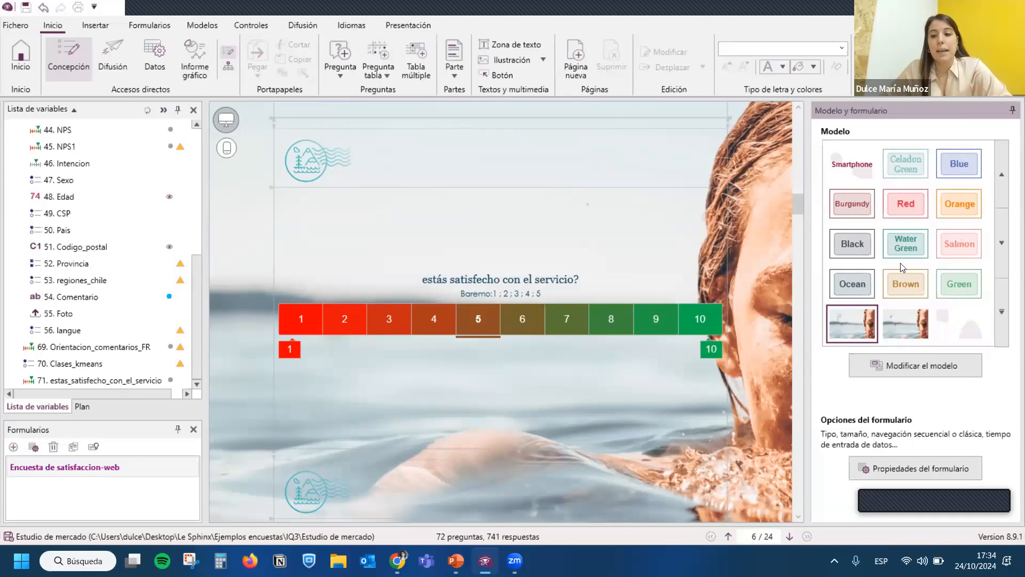
# - Try the Bellini, Default, Mountain and Funny Dog models on the form and return it to the Tourism model
pyautogui.scroll(3, 901, 268)
pyautogui.scroll(2, 901, 268)
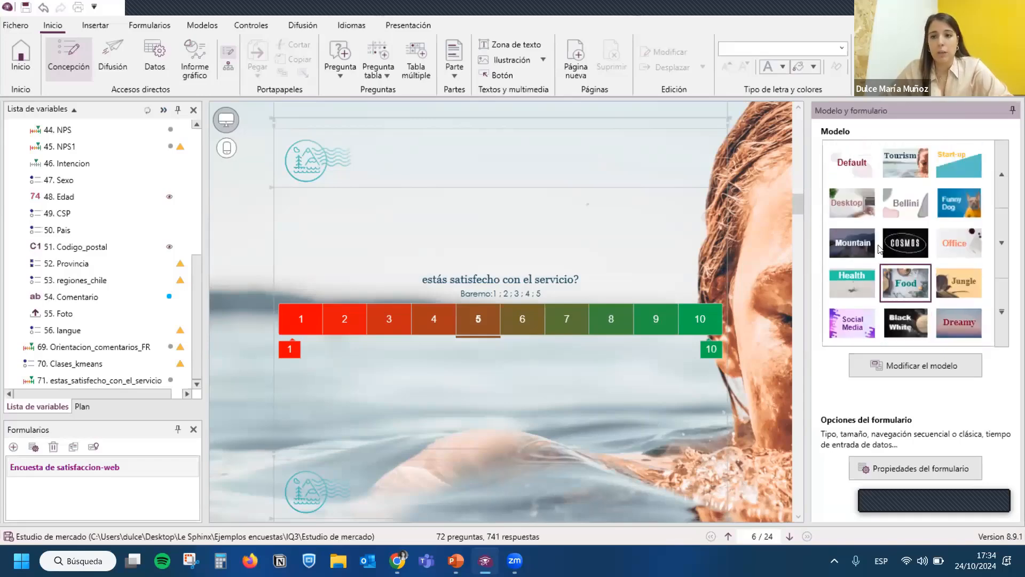
pyautogui.click(904, 210)
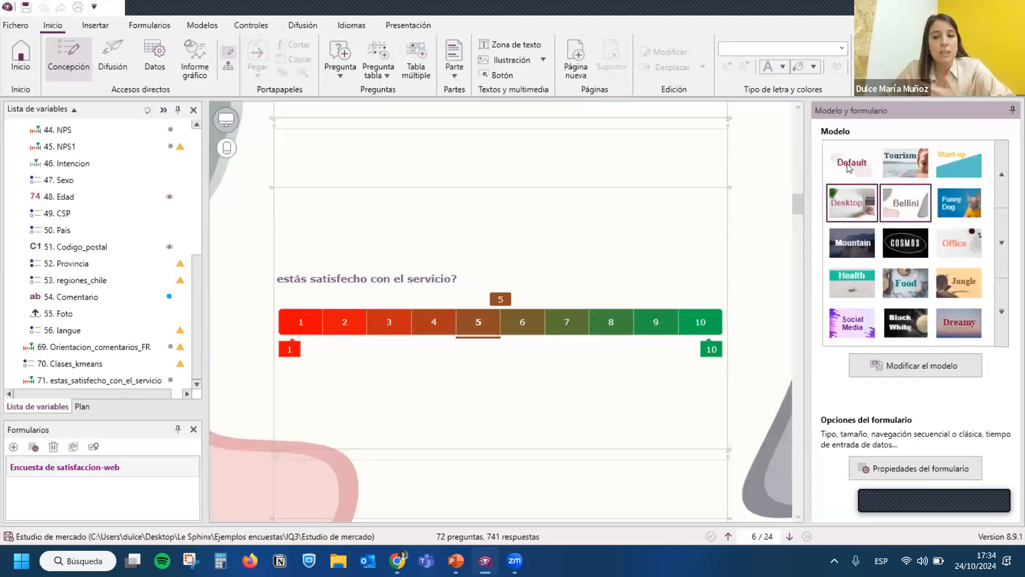
pyautogui.click(904, 168)
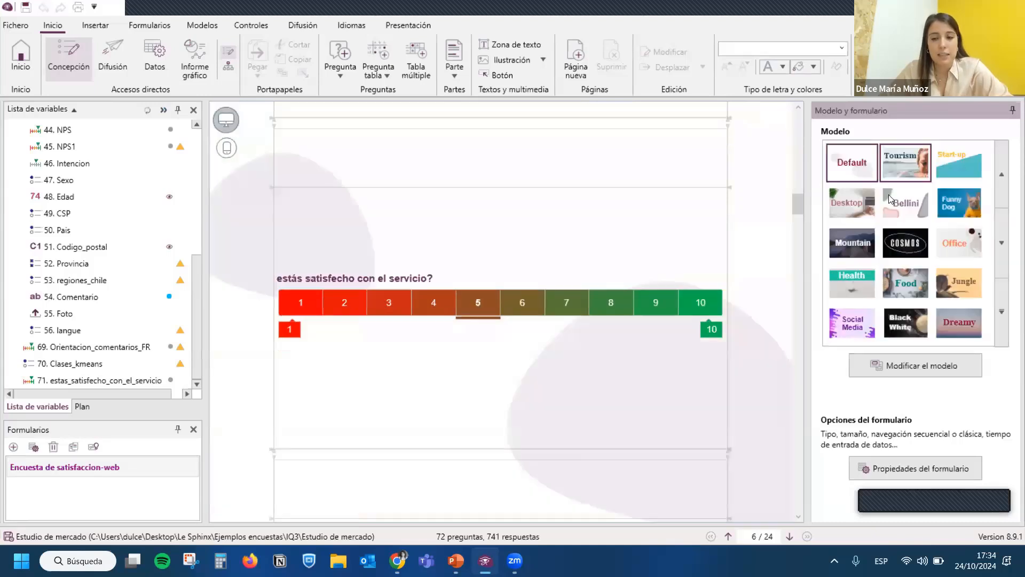
pyautogui.click(863, 245)
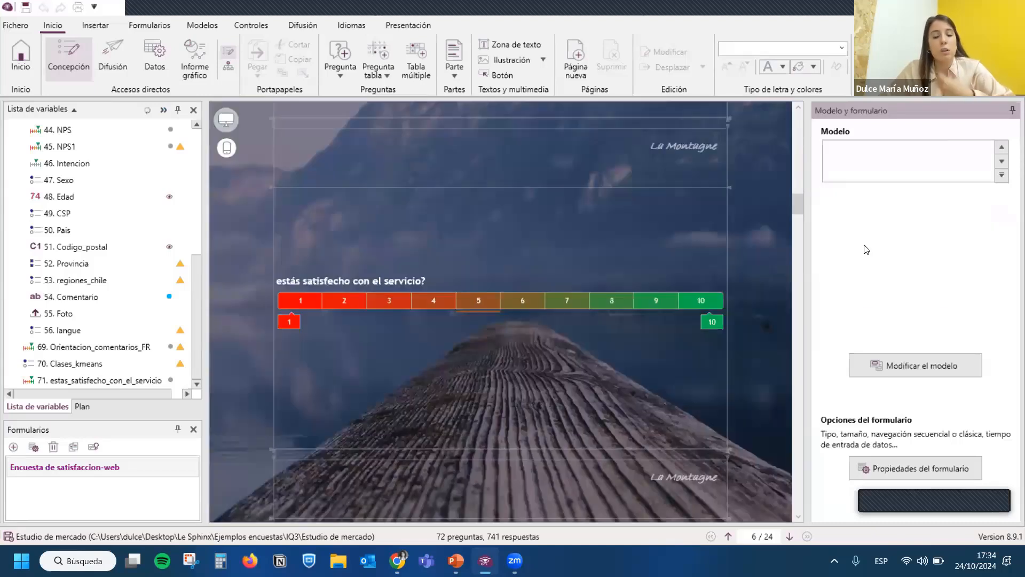
pyautogui.click(942, 211)
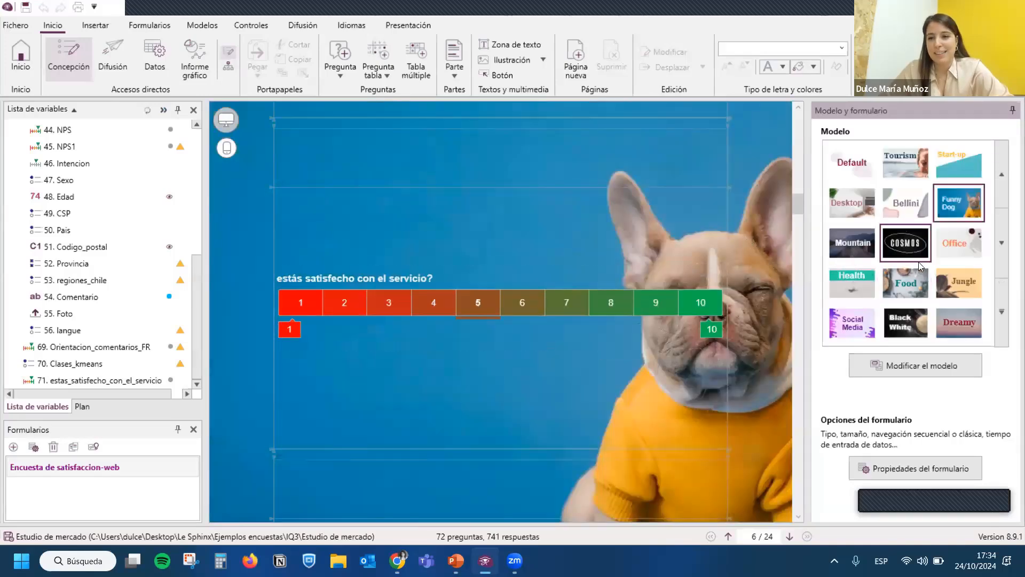
pyautogui.click(904, 176)
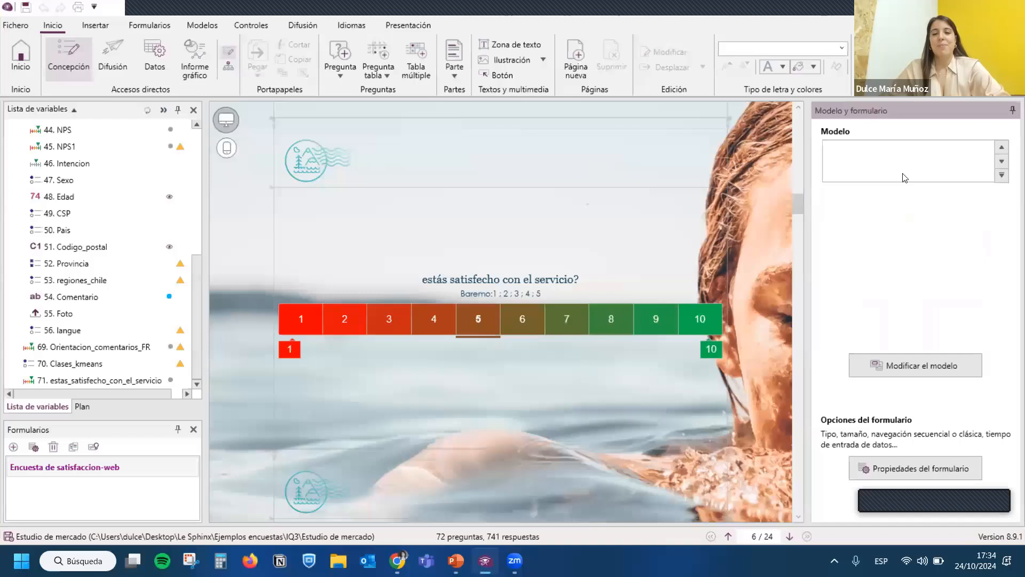
# - Look over the current model's theme and background image settings and browse the other predefined models
pyautogui.click(912, 362)
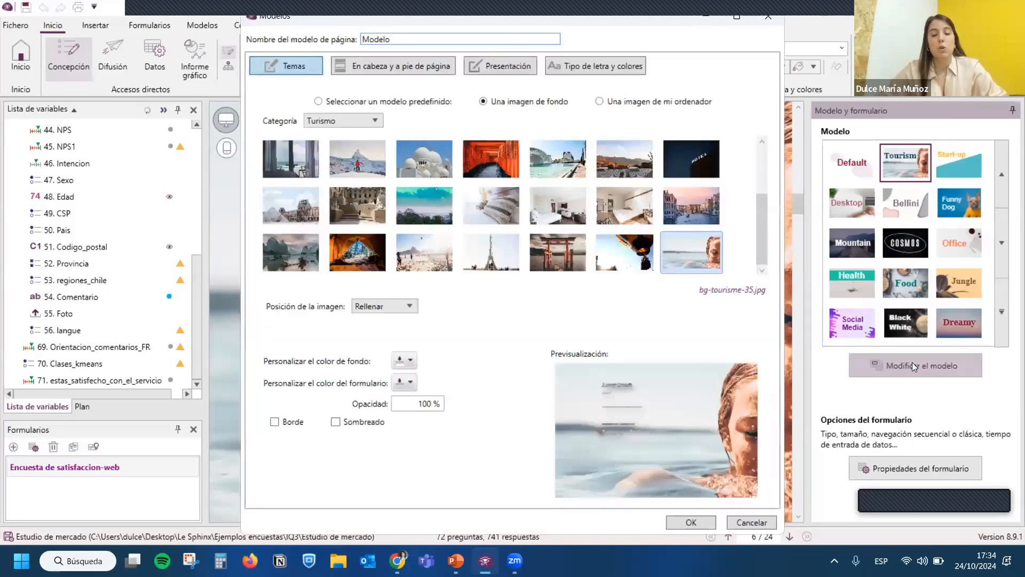
pyautogui.click(772, 18)
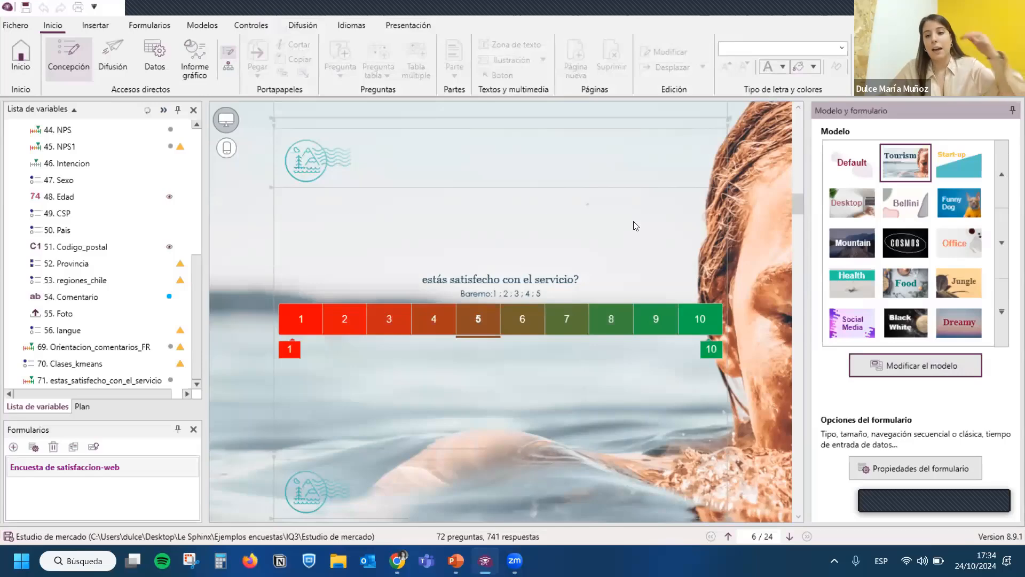
pyautogui.scroll(-1, 907, 288)
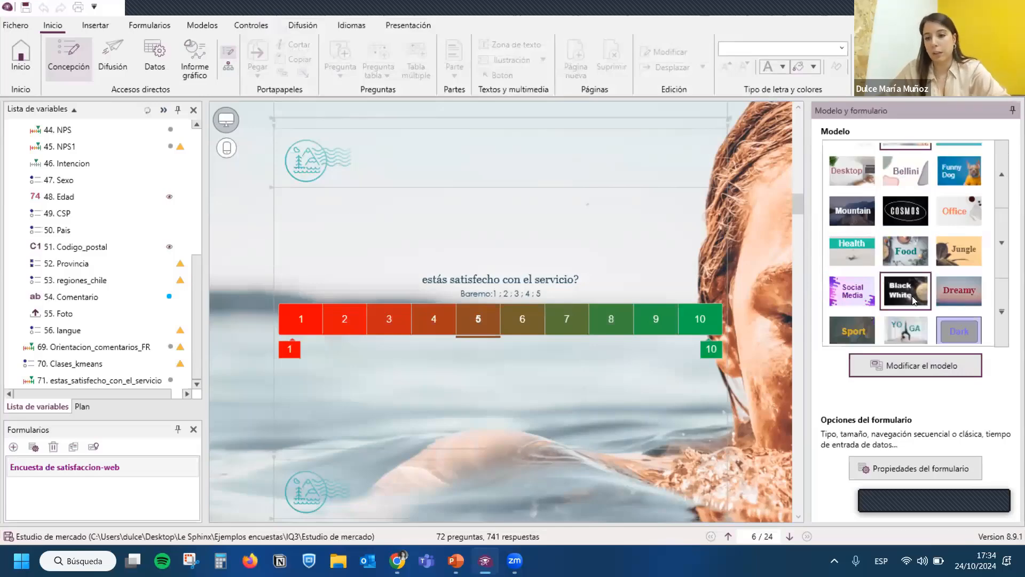
pyautogui.scroll(-1, 473, 299)
pyautogui.scroll(-3, 473, 299)
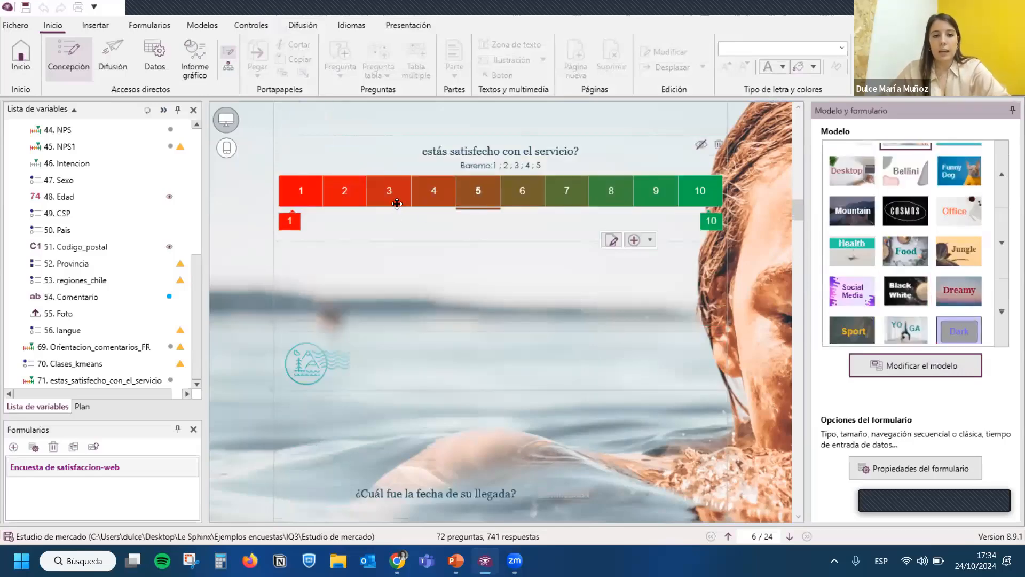
# - Open the definition of the service satisfaction question
pyautogui.click(397, 205)
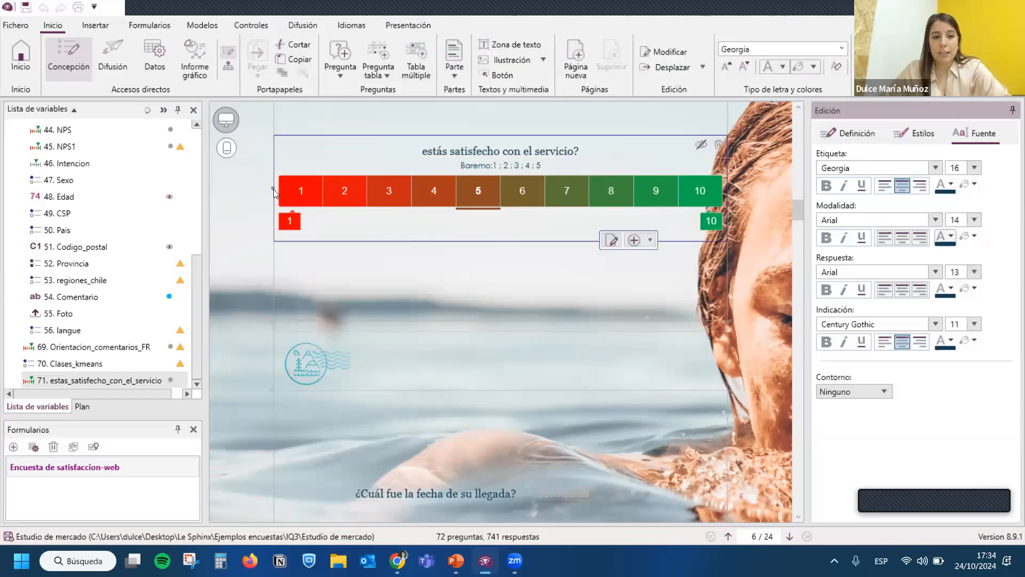
pyautogui.doubleClick(482, 184)
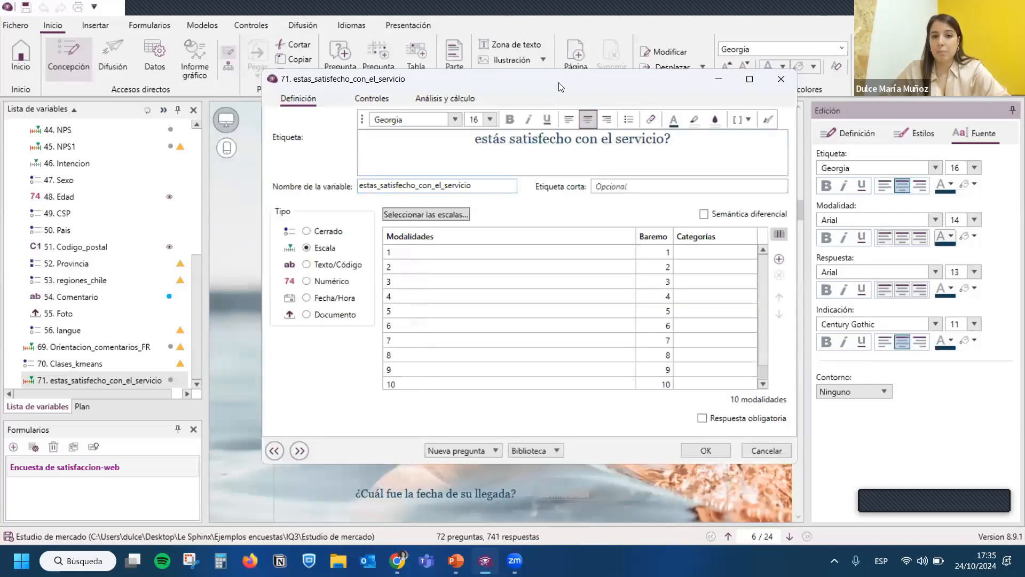
pyautogui.moveTo(559, 84); pyautogui.dragTo(562, 79)
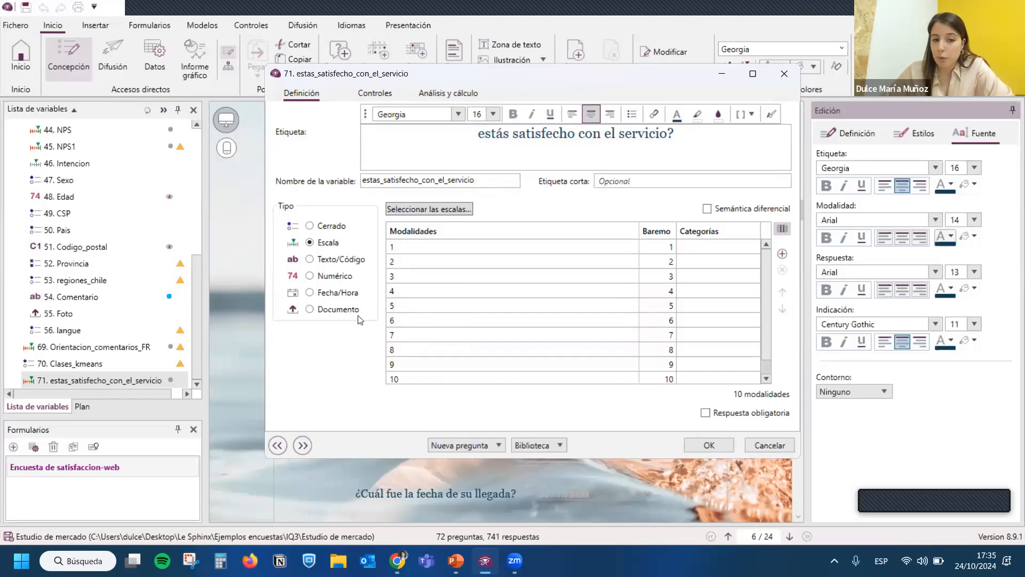
# - Try the Cerrado and Texto/Código types on the satisfaction question, including the Personalizado and Correo code formats
pyautogui.click(334, 227)
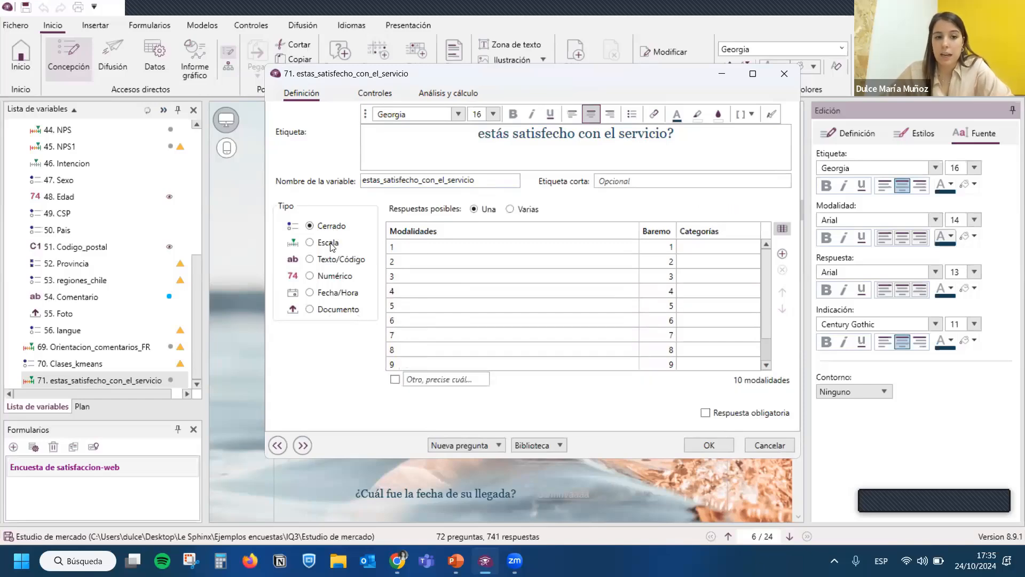
pyautogui.click(331, 262)
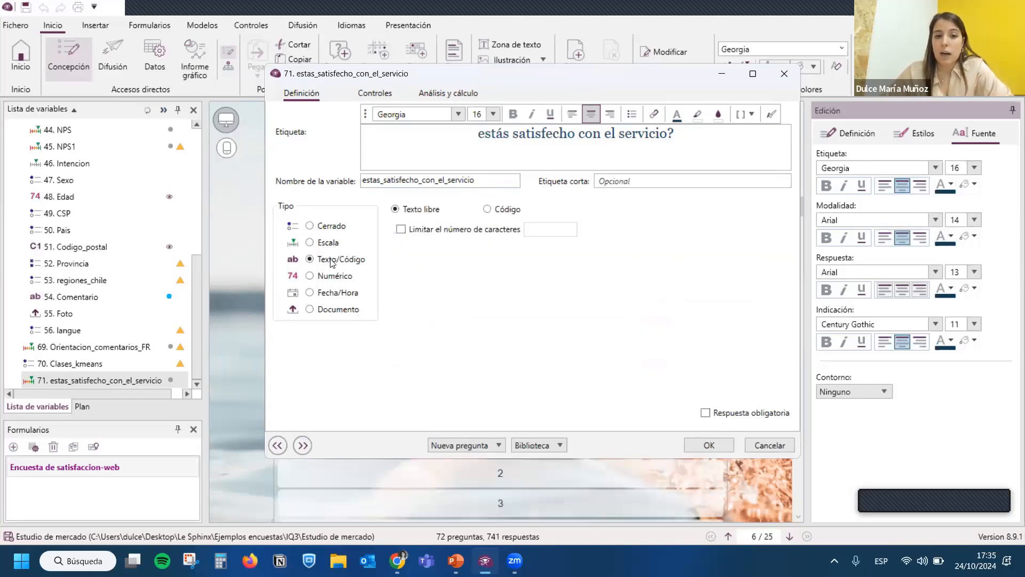
pyautogui.click(508, 210)
pyautogui.click(497, 232)
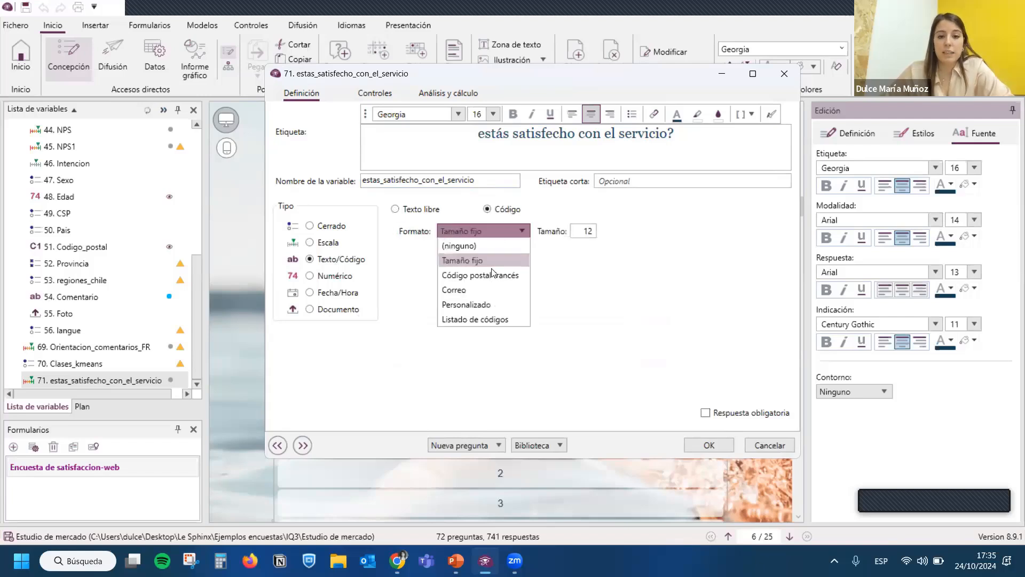
pyautogui.click(483, 309)
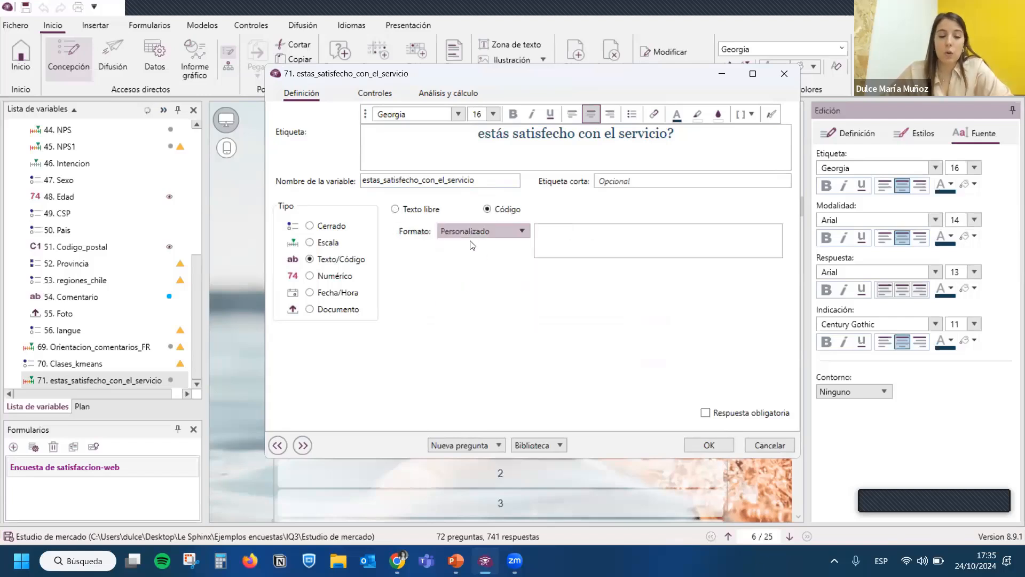
pyautogui.click(470, 232)
pyautogui.click(466, 287)
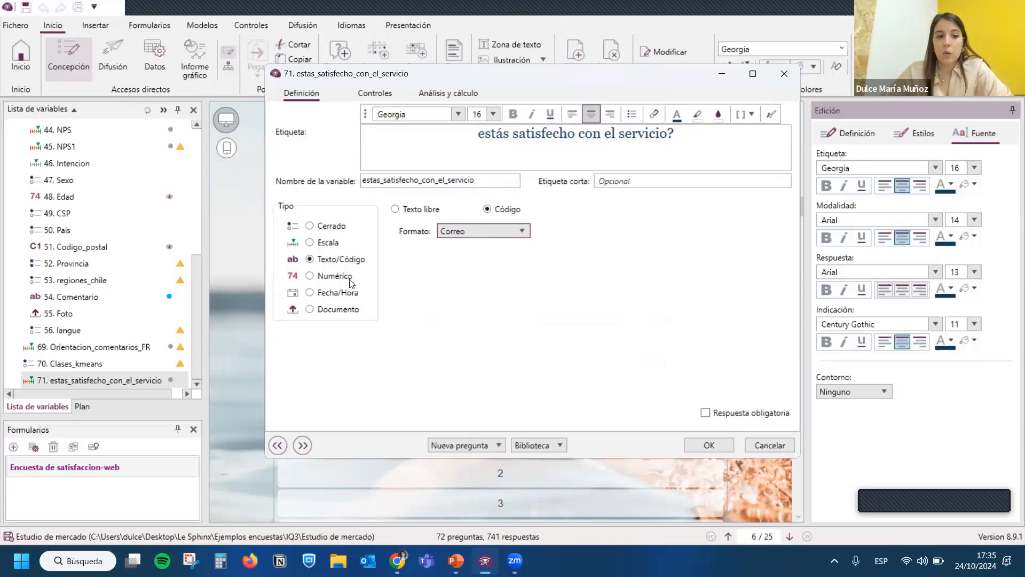
# - Try the Numérico, Fecha/Hora and Documento types on the satisfaction question and set its type back to Escala
pyautogui.click(353, 282)
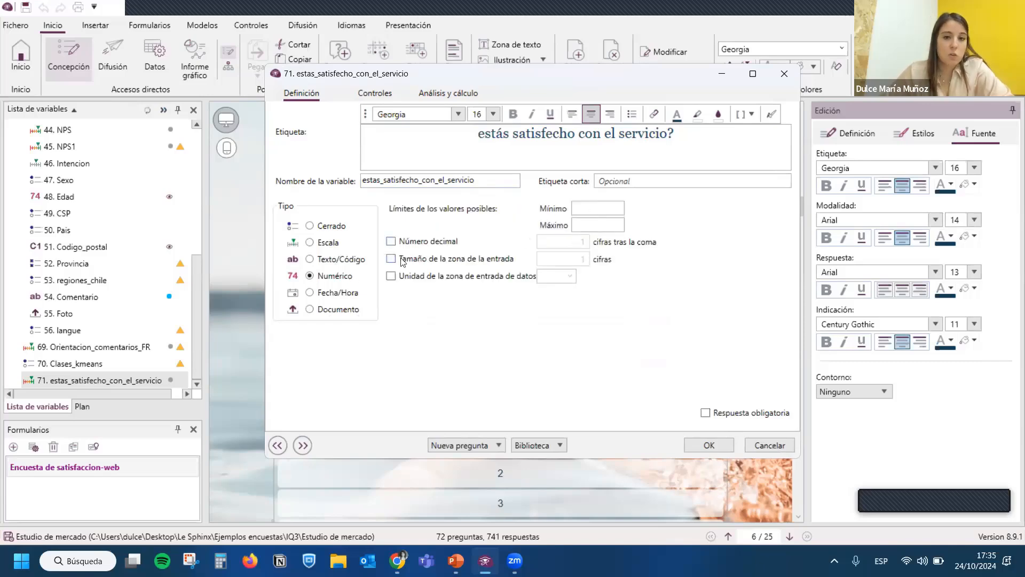
pyautogui.click(337, 300)
pyautogui.click(337, 312)
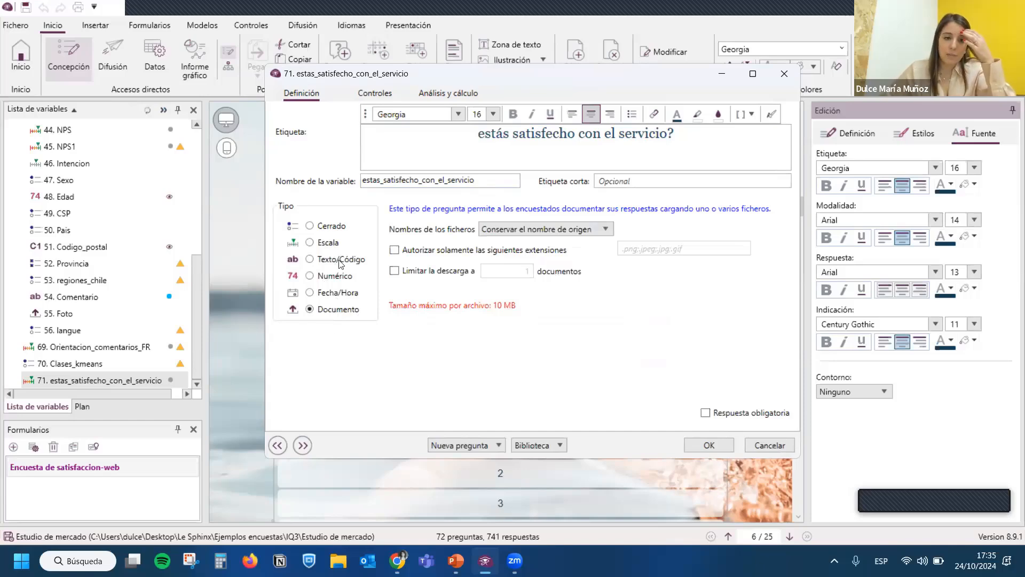
pyautogui.click(328, 243)
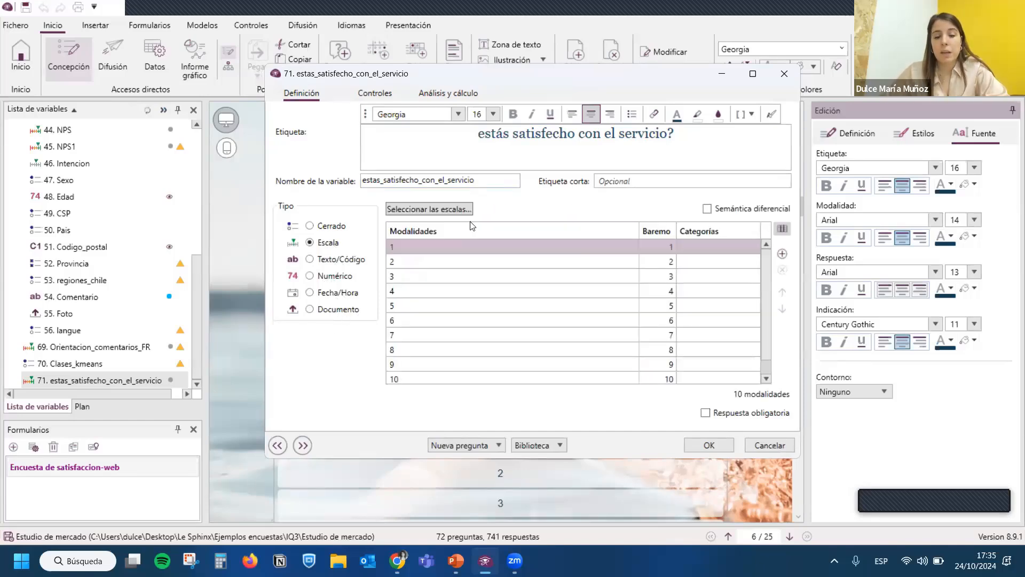
# - Try presenting the service satisfaction question only when the Actividades answer is Natación
pyautogui.click(373, 99)
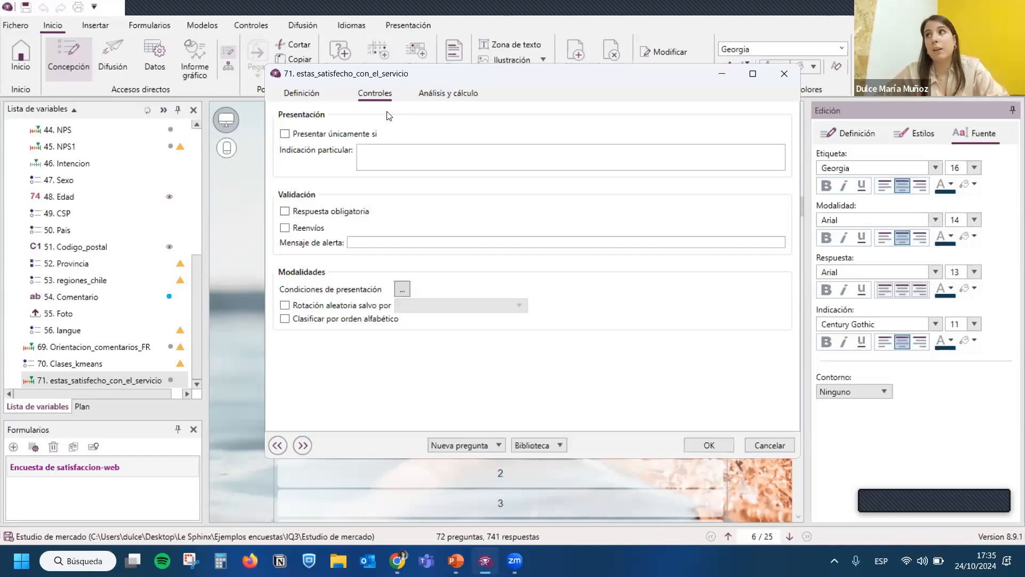
pyautogui.click(371, 134)
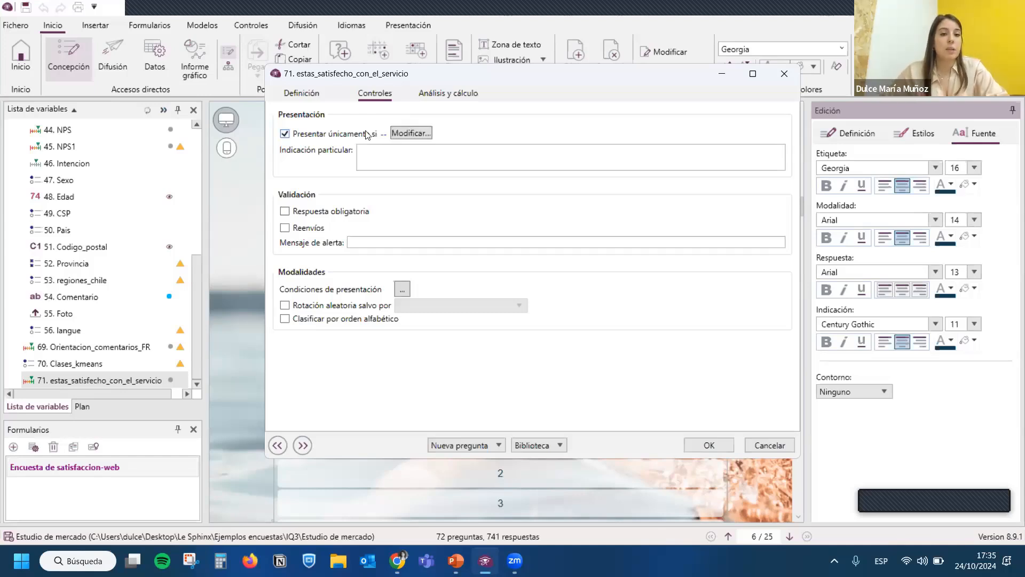
pyautogui.click(394, 135)
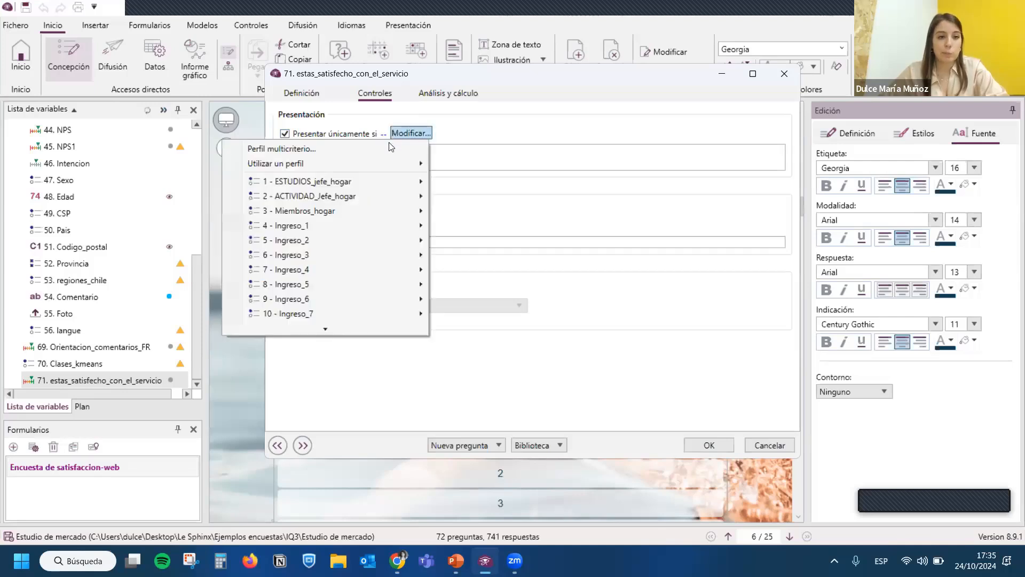
pyautogui.scroll(-2, 323, 224)
pyautogui.scroll(-5, 322, 225)
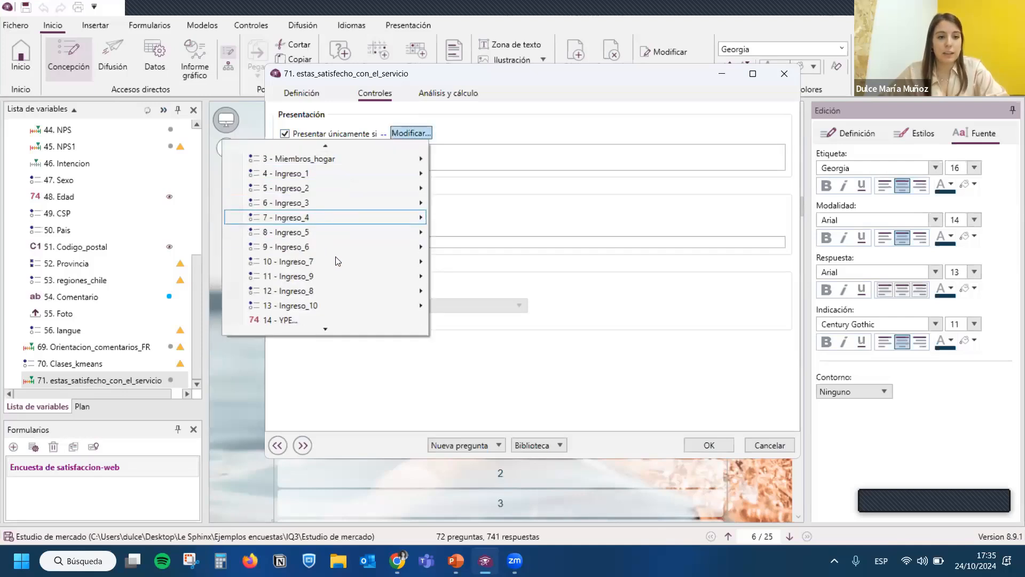
pyautogui.scroll(-1, 338, 269)
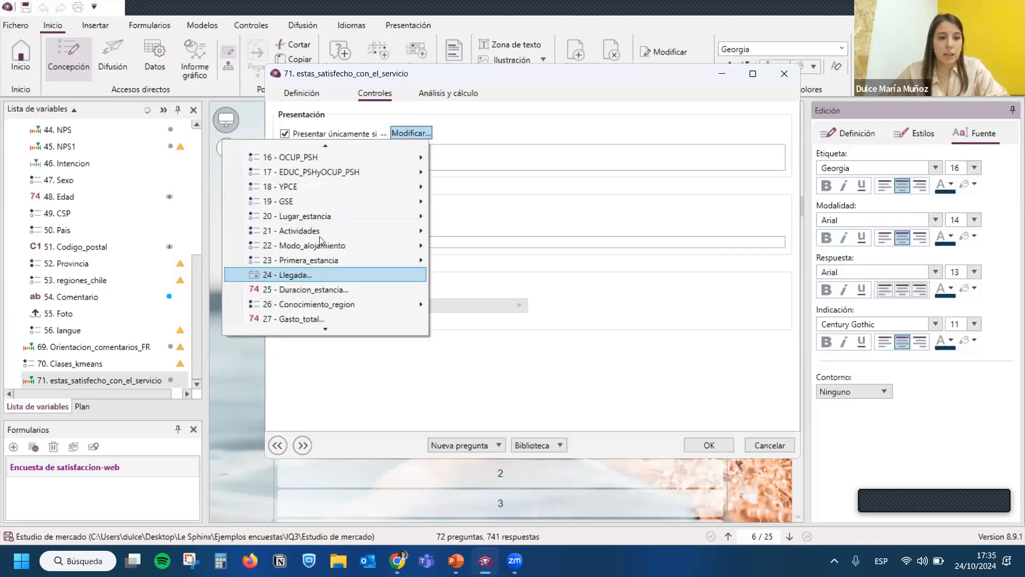
pyautogui.moveTo(231, 234)
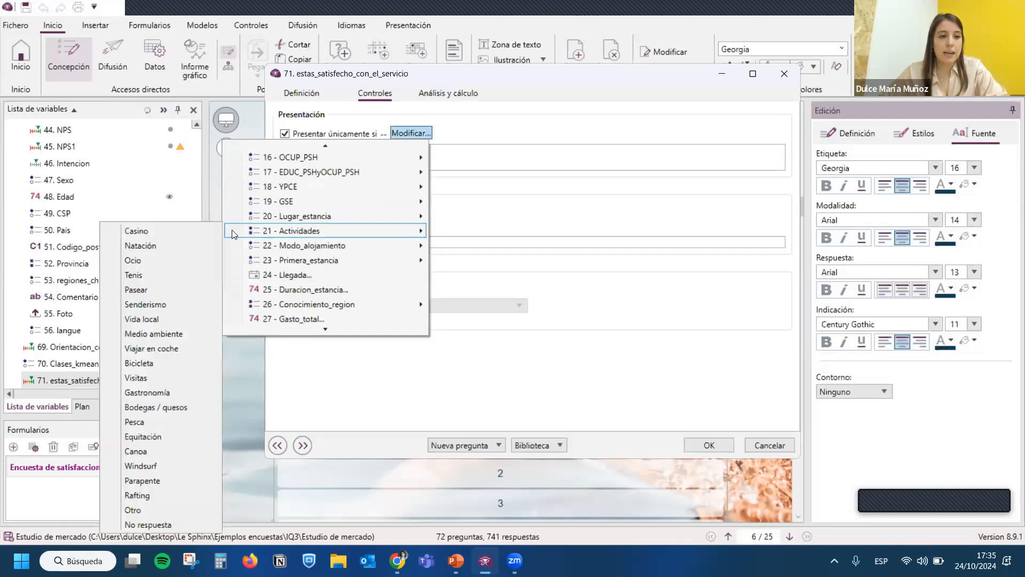
pyautogui.click(166, 245)
pyautogui.click(516, 193)
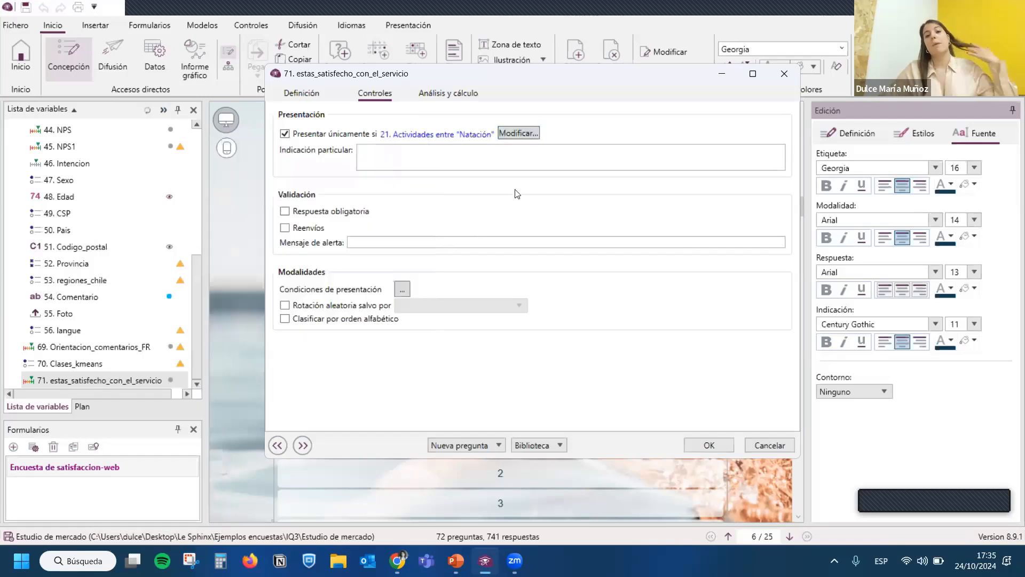
# - Try extending the presentation condition with a second criterion, Primera_estancia entre "Sí", joined by Y, and cancel the profile
pyautogui.click(516, 133)
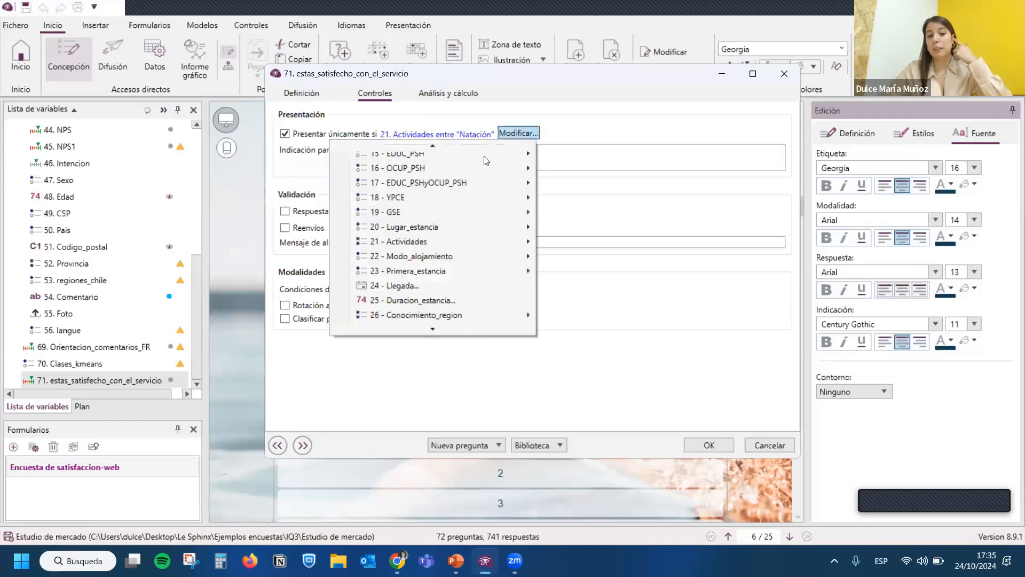
pyautogui.scroll(5, 437, 229)
pyautogui.scroll(5, 437, 227)
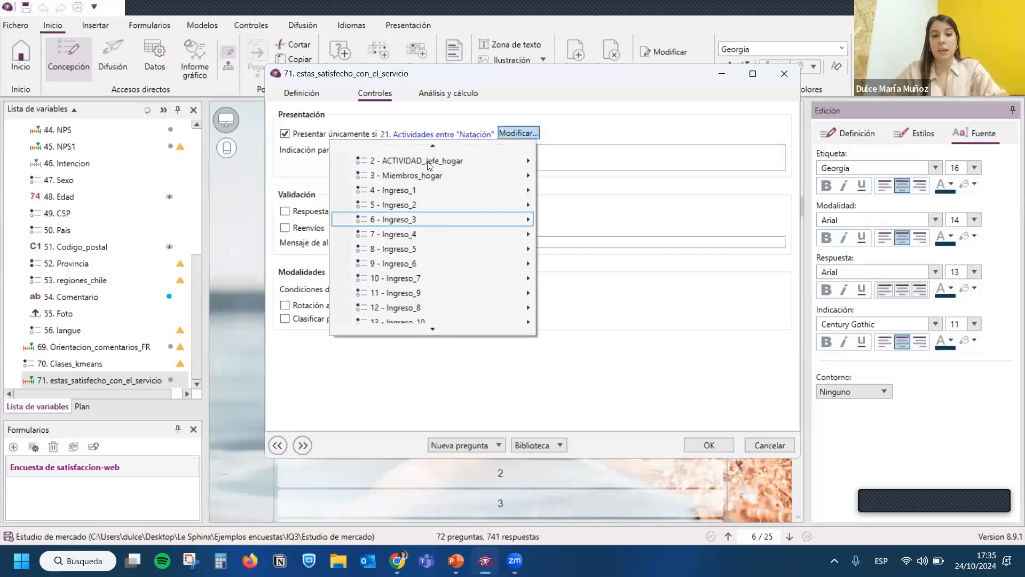
pyautogui.click(449, 214)
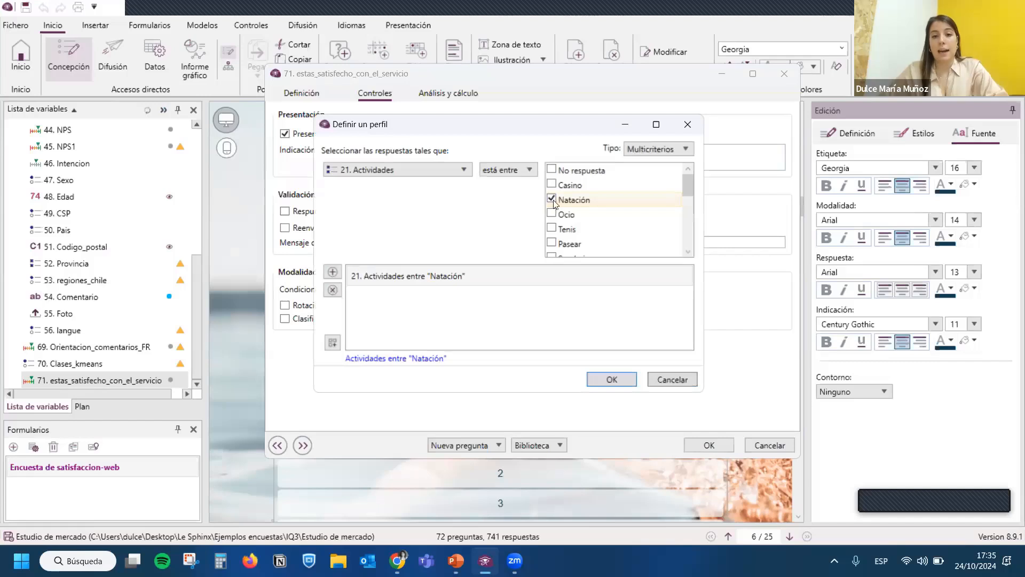
pyautogui.click(333, 271)
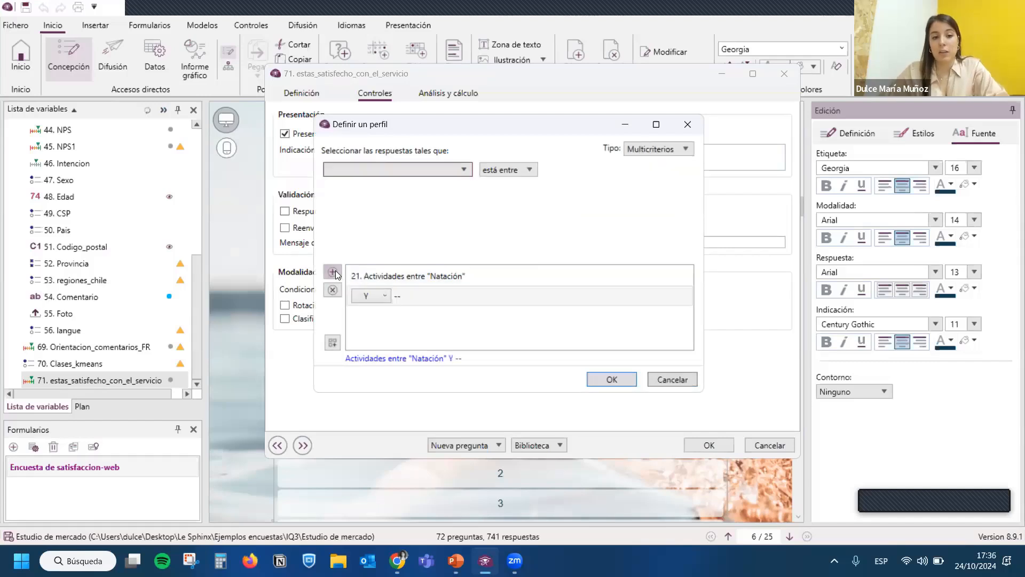
pyautogui.click(380, 309)
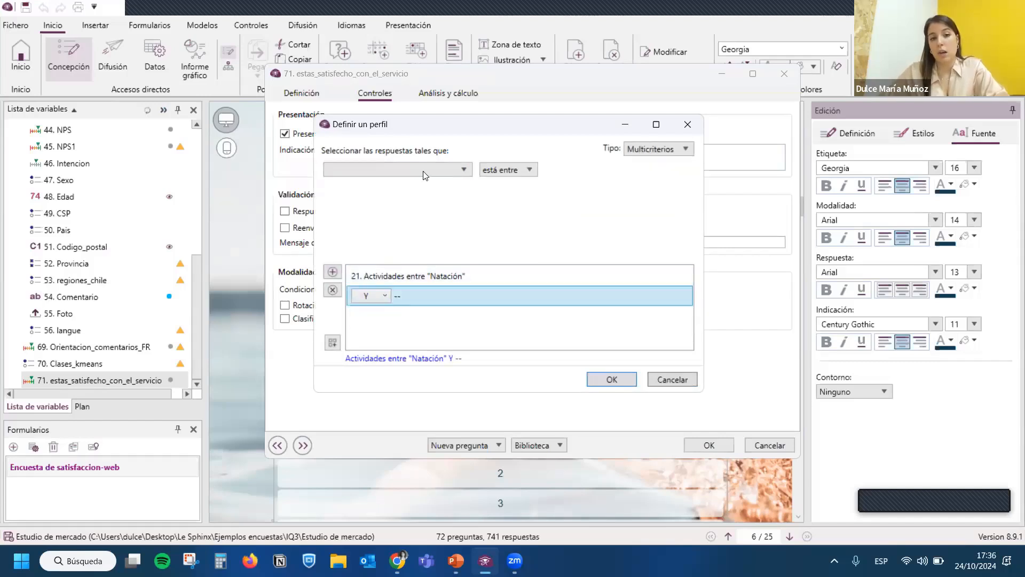
pyautogui.click(426, 169)
pyautogui.scroll(-7, 415, 223)
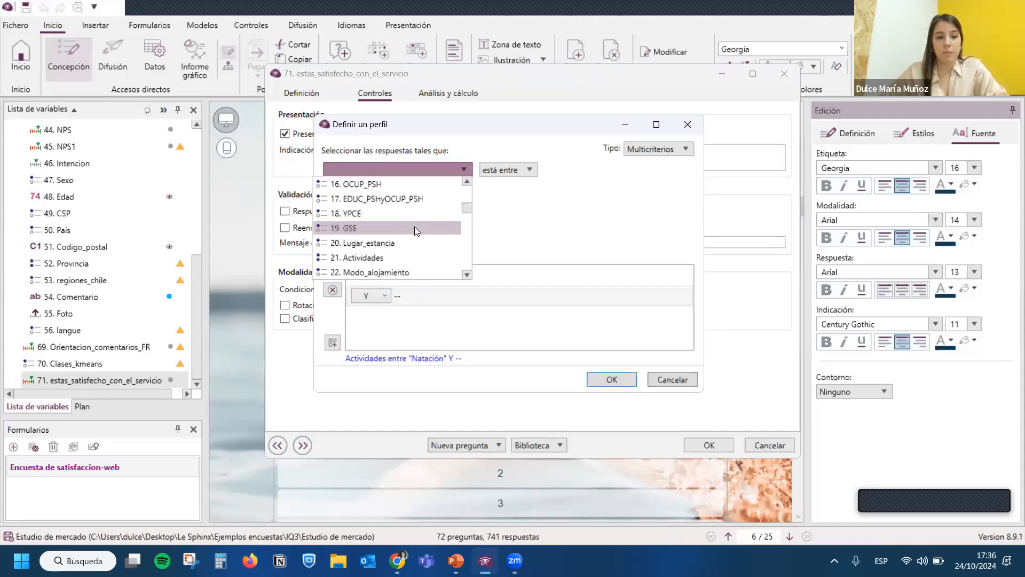
pyautogui.click(437, 214)
pyautogui.click(551, 183)
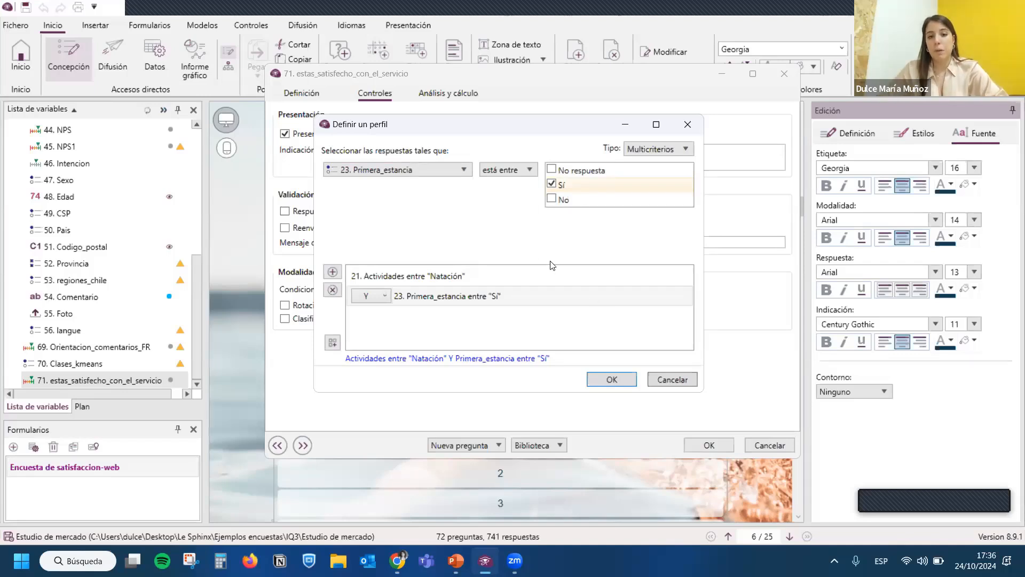
pyautogui.click(671, 379)
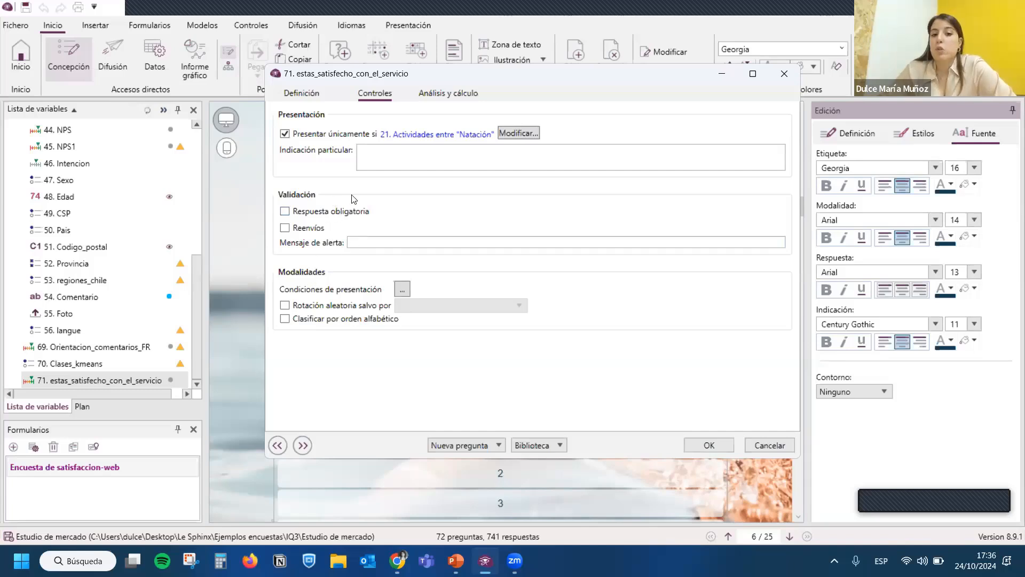
# - Look over the Reenvíos and analysis options, try Variable calculada with Cálculo básico, and close the question definition without saving
pyautogui.click(322, 231)
pyautogui.click(321, 231)
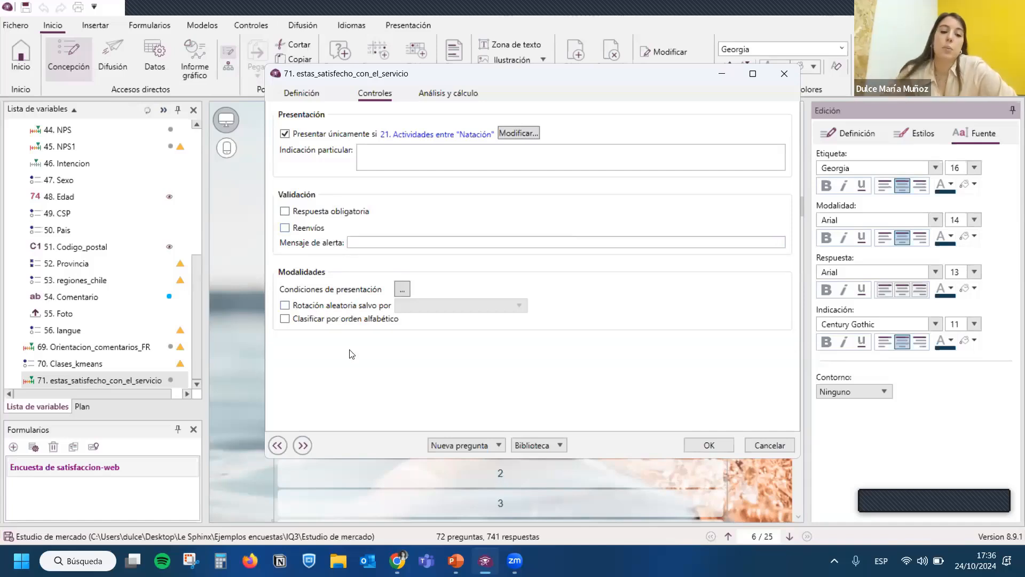
pyautogui.click(449, 95)
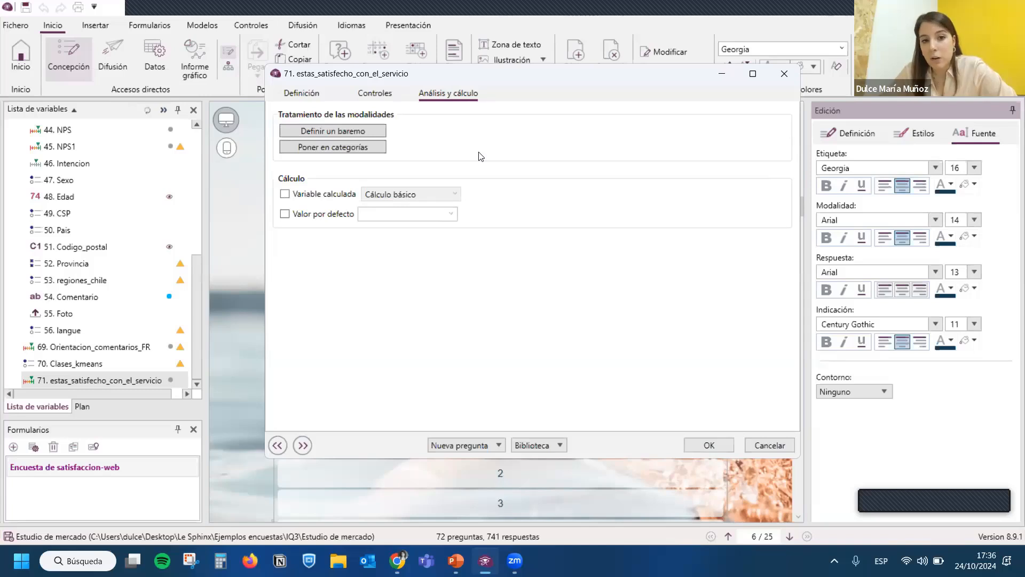
pyautogui.click(314, 197)
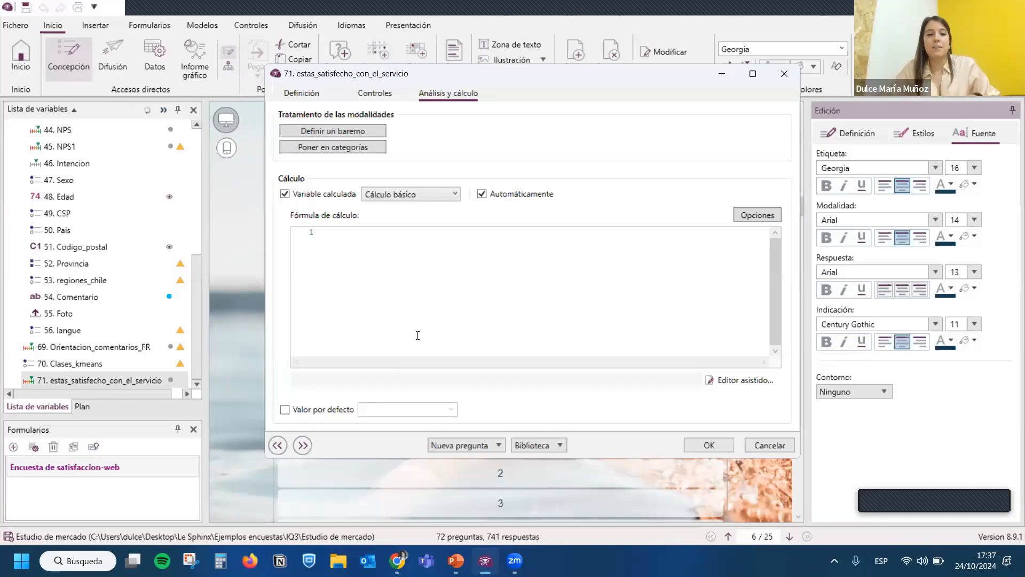
pyautogui.click(778, 75)
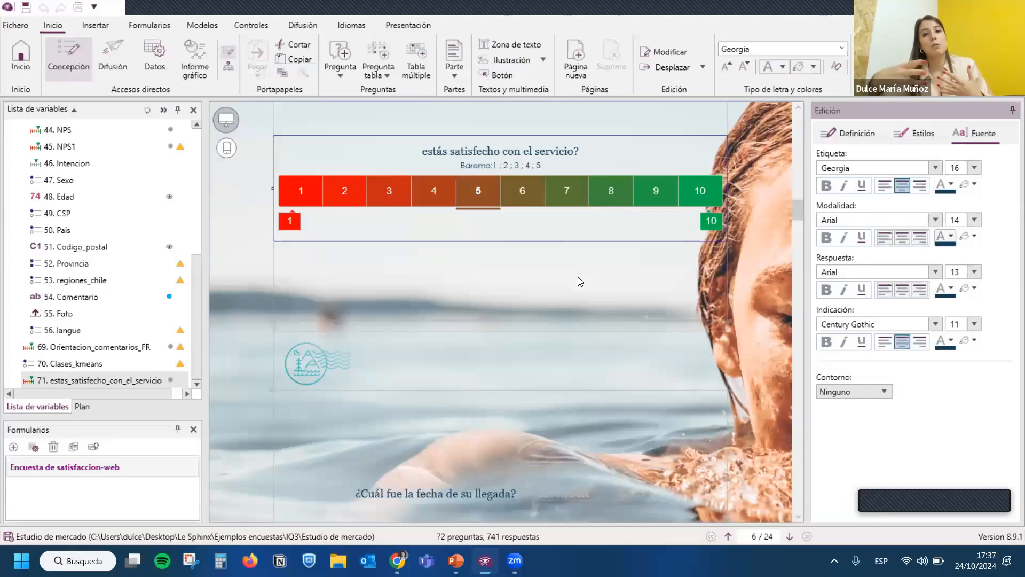
# - Look through the survey pages from the satisfaction scale to the "¿Cuál fue su presupuesto para...?" table
pyautogui.click(580, 282)
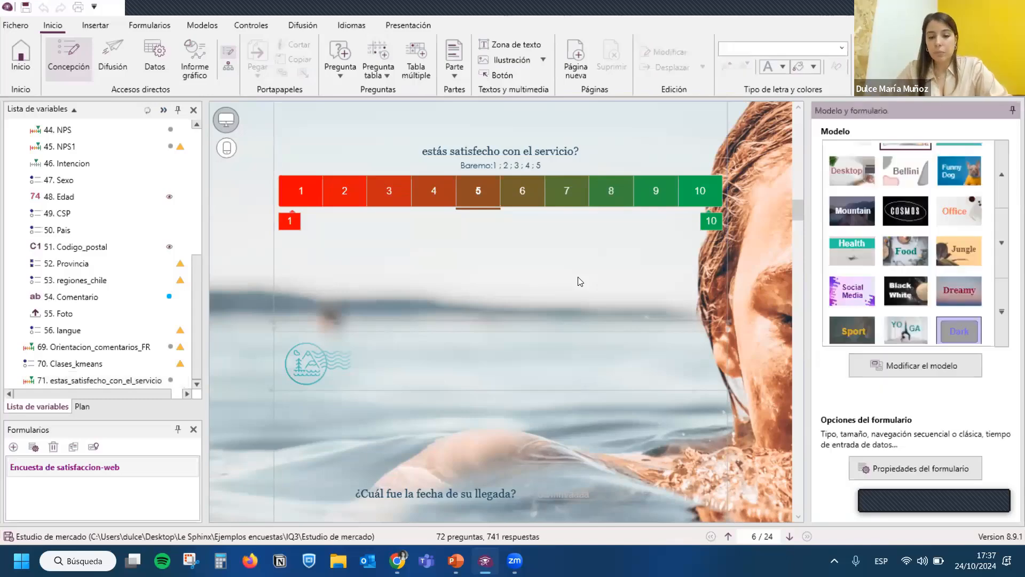
pyautogui.scroll(-2, 581, 281)
pyautogui.scroll(3, 580, 281)
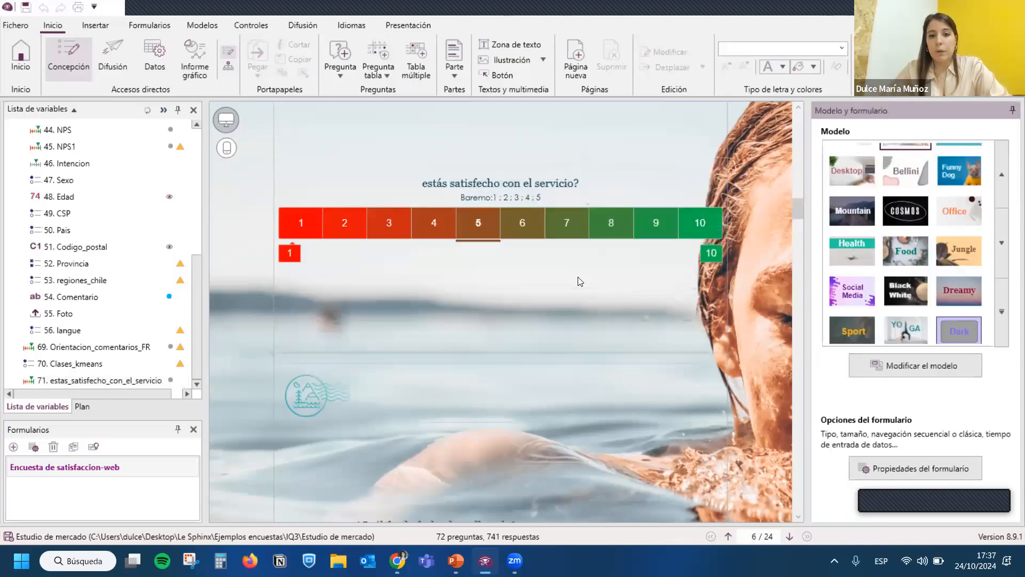
pyautogui.scroll(-2, 580, 282)
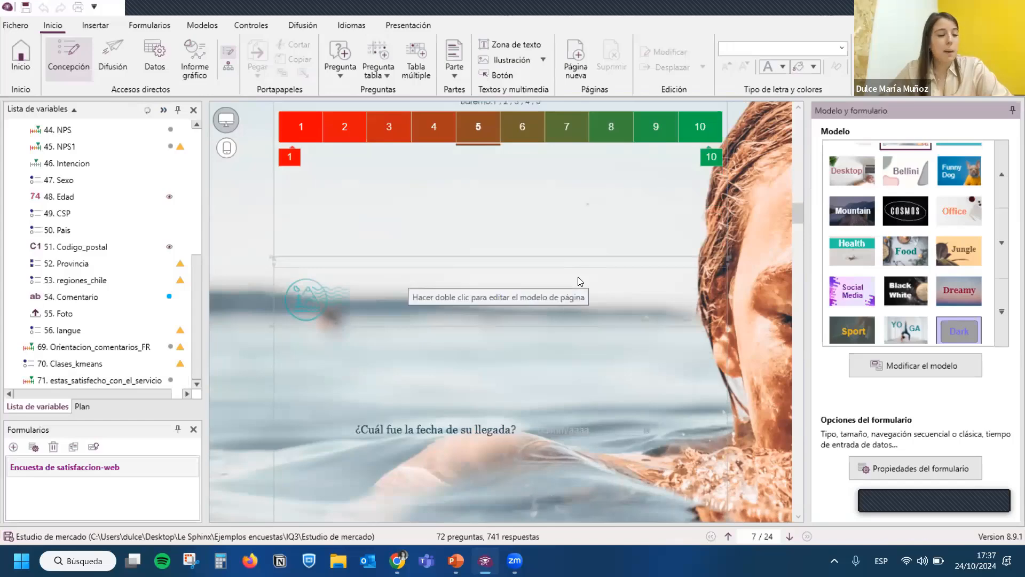
pyautogui.scroll(-4, 581, 281)
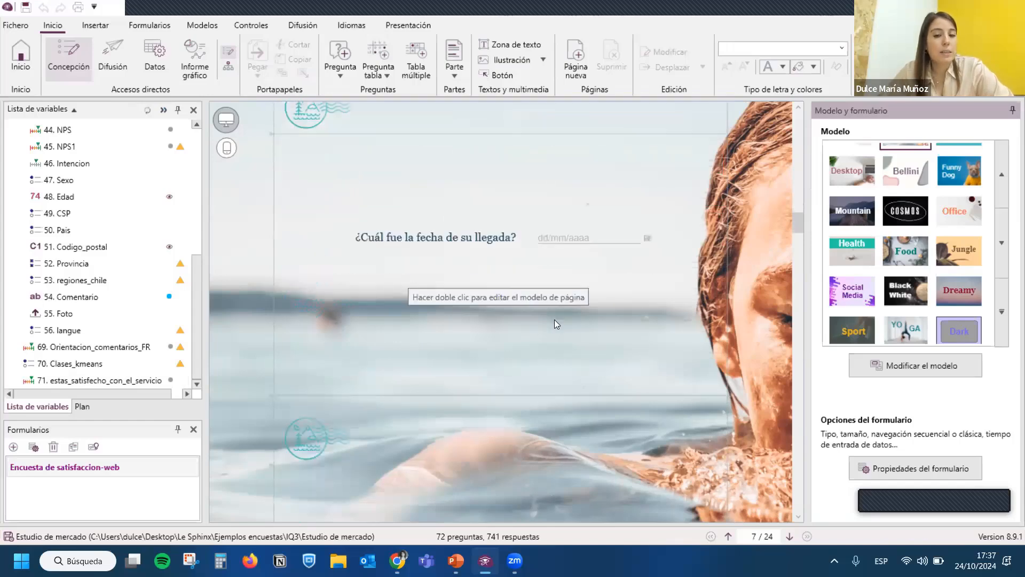
pyautogui.scroll(-5, 556, 320)
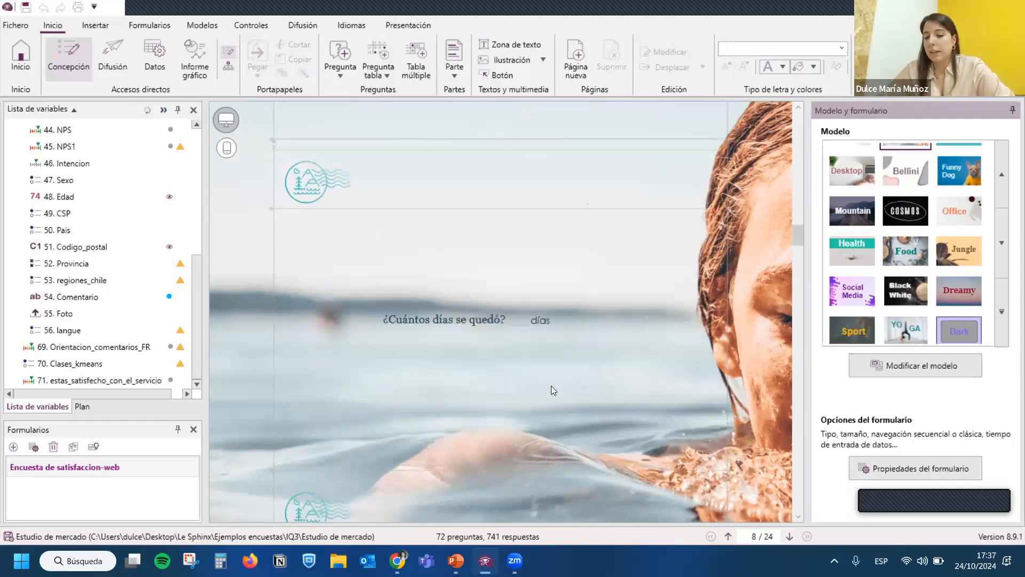
pyautogui.scroll(-5, 573, 380)
pyautogui.scroll(-6, 548, 315)
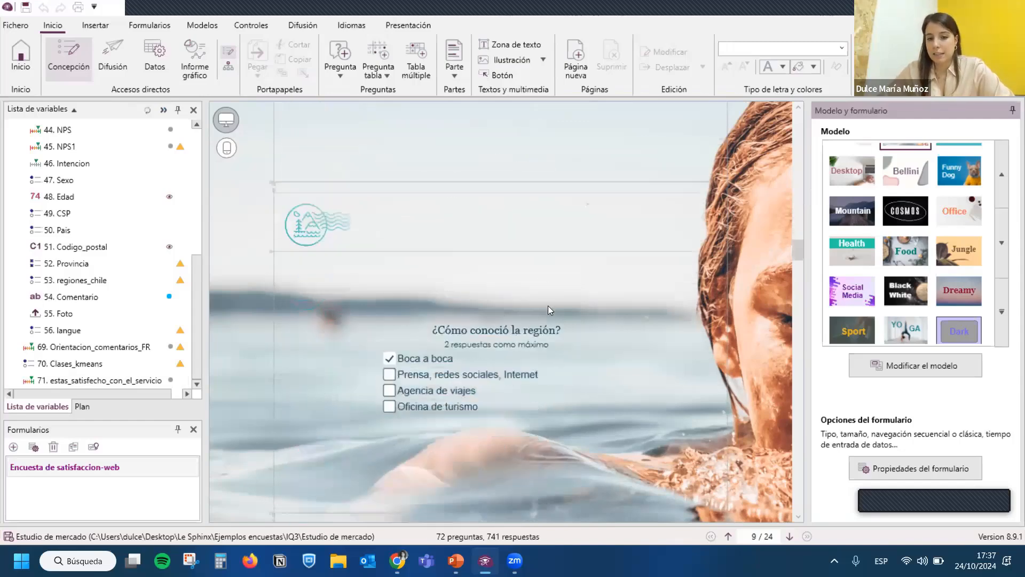
pyautogui.scroll(-7, 547, 318)
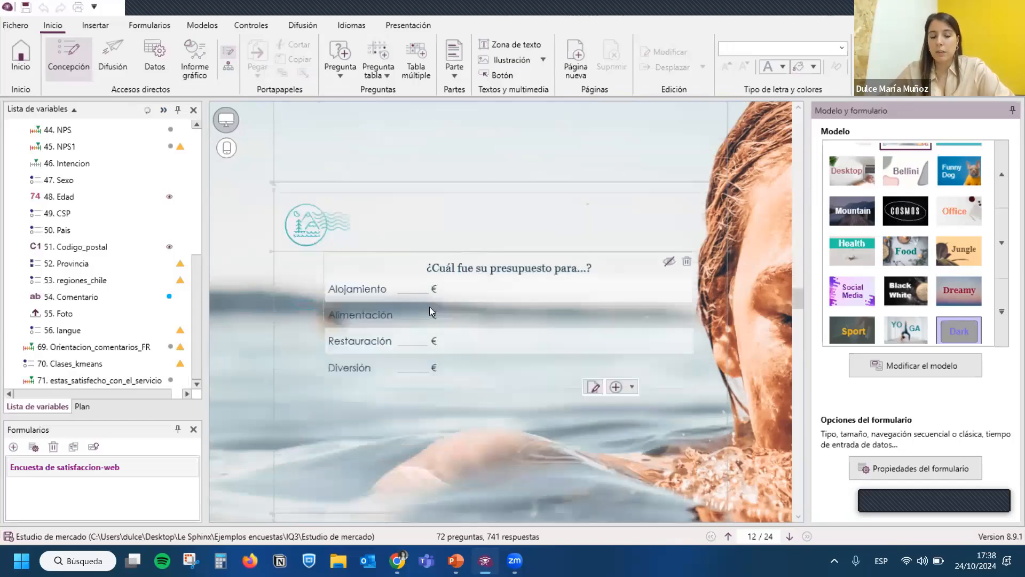
# - Select the budget table and preview the closed and scale table question types, including Adoquines clicables, Escala coloreada, Estrellas and Imágenes
pyautogui.click(383, 296)
pyautogui.click(95, 25)
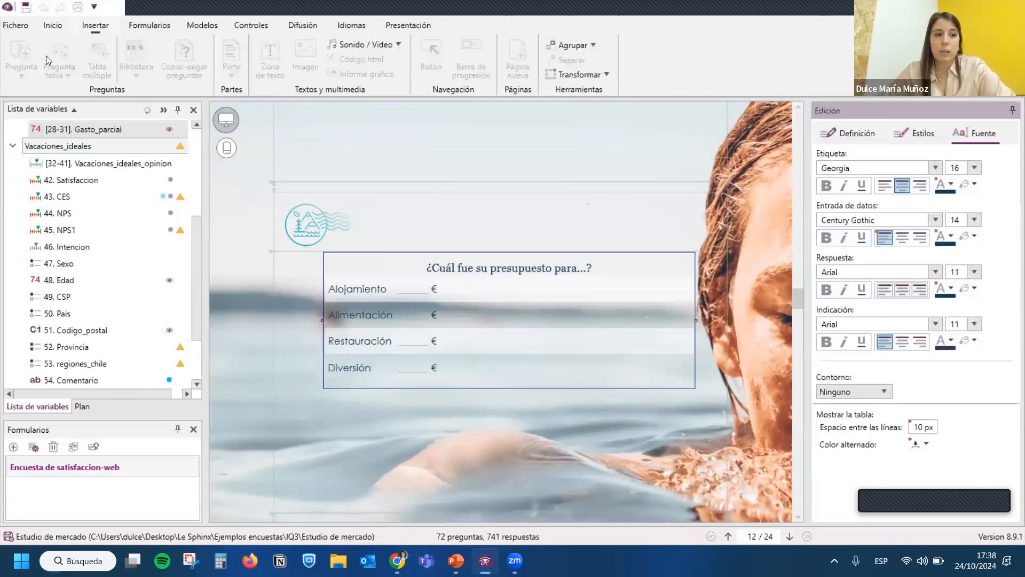
pyautogui.click(60, 73)
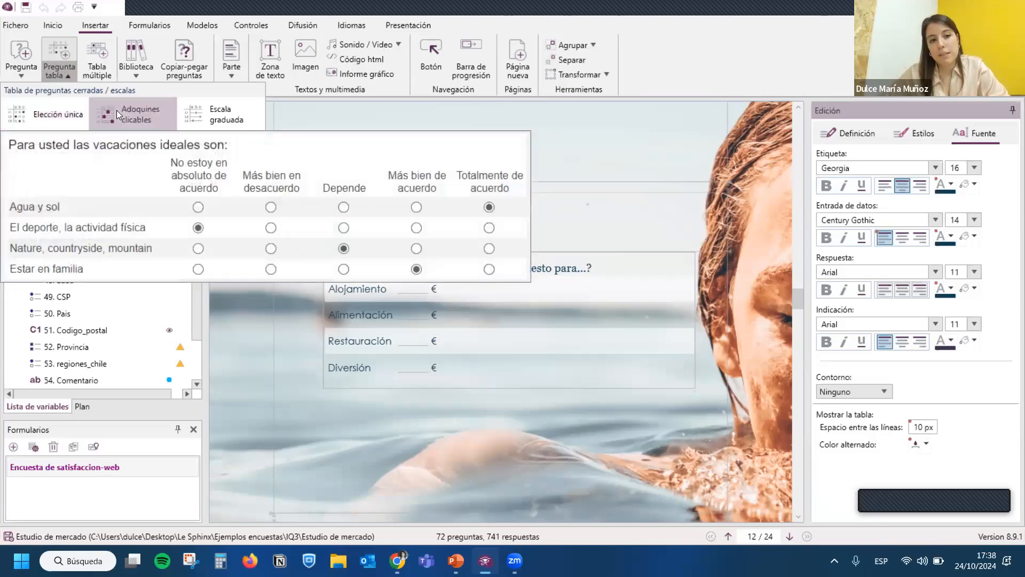
pyautogui.moveTo(117, 110)
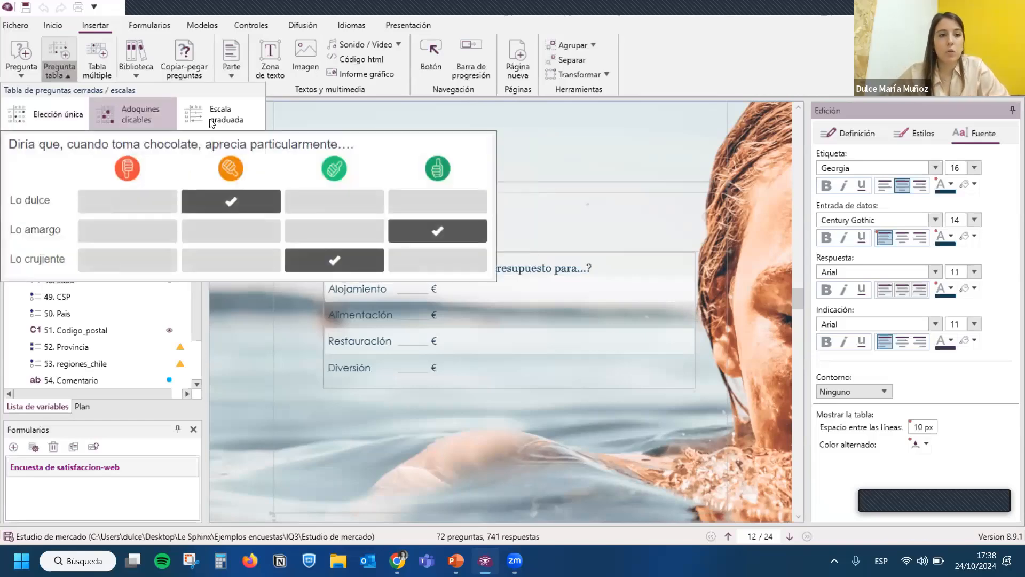
pyautogui.moveTo(214, 118)
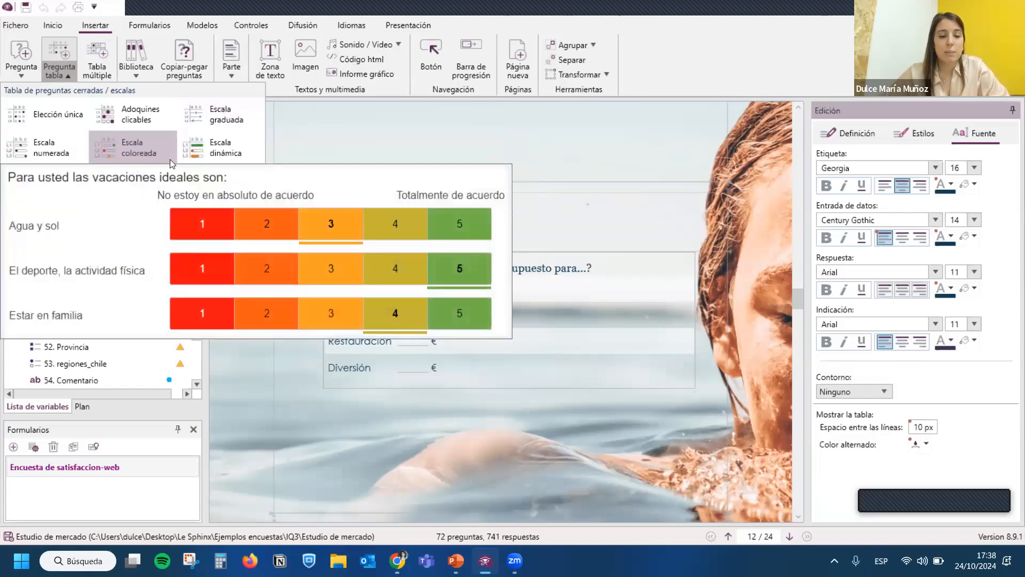
pyautogui.moveTo(202, 158)
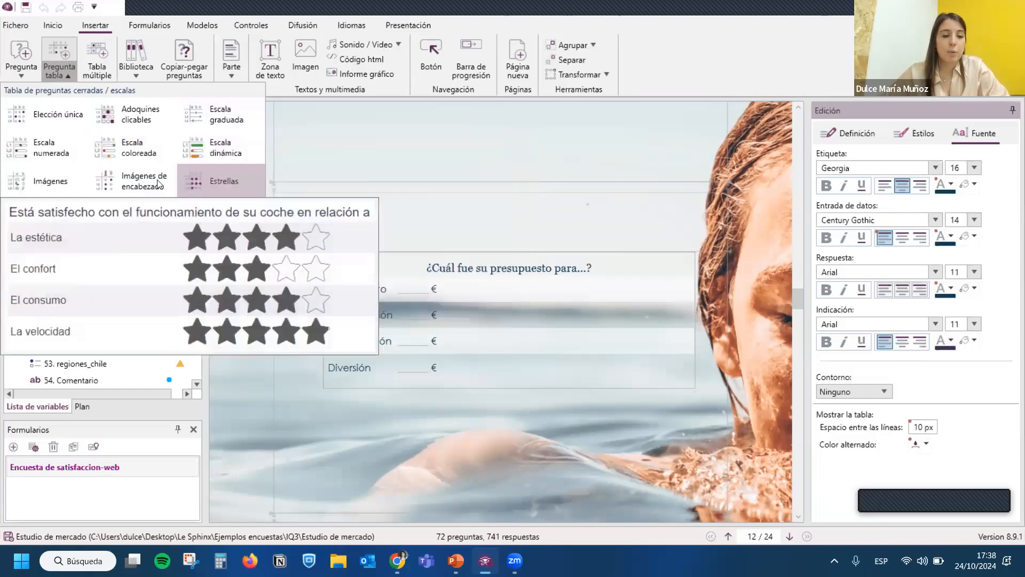
pyautogui.moveTo(110, 183)
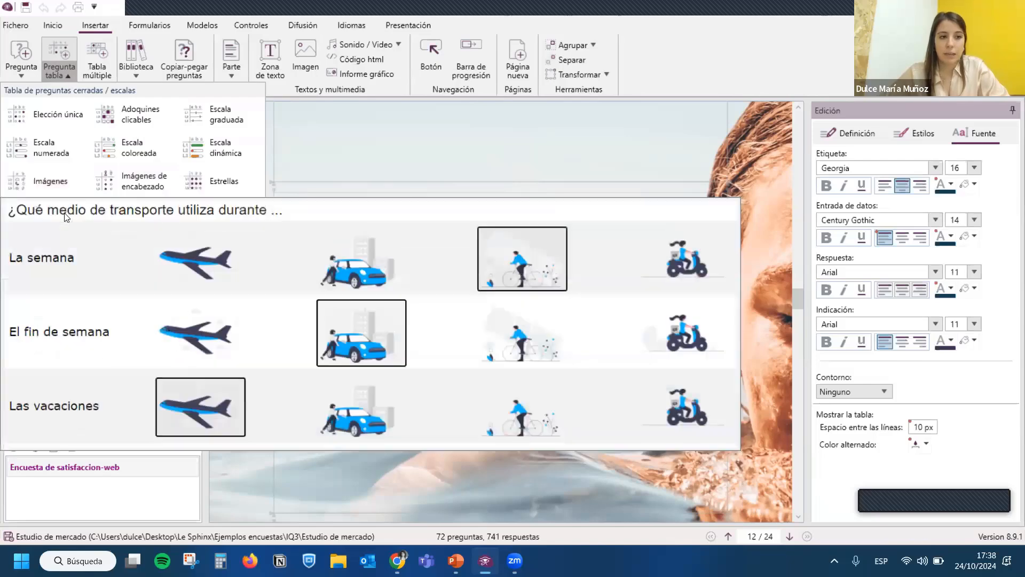
pyautogui.click(558, 297)
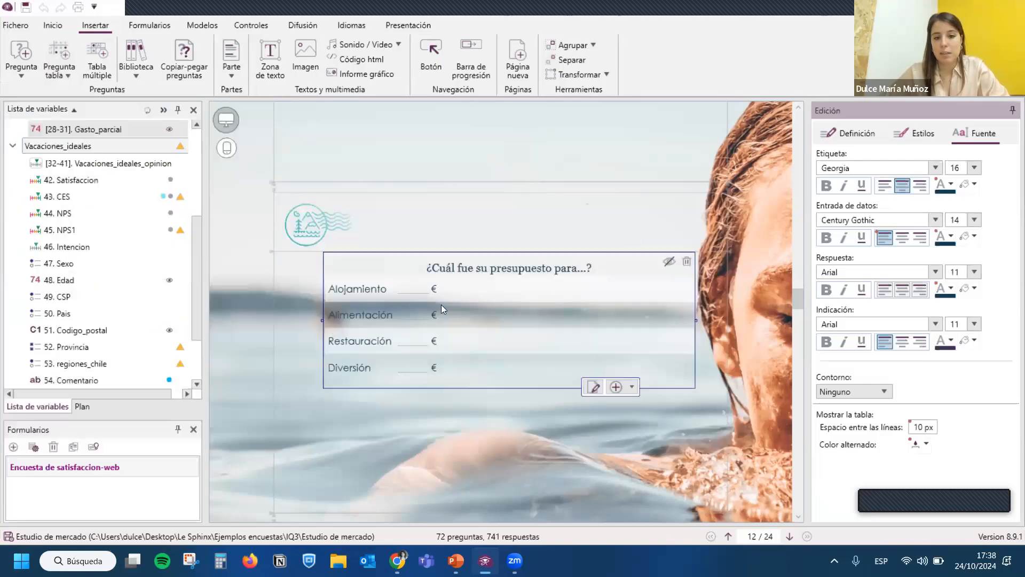
# - Try the Tabla format on the "Para usted las vacaciones ideales son..." question, restore Barrido, and deselect the question
pyautogui.scroll(-5, 419, 291)
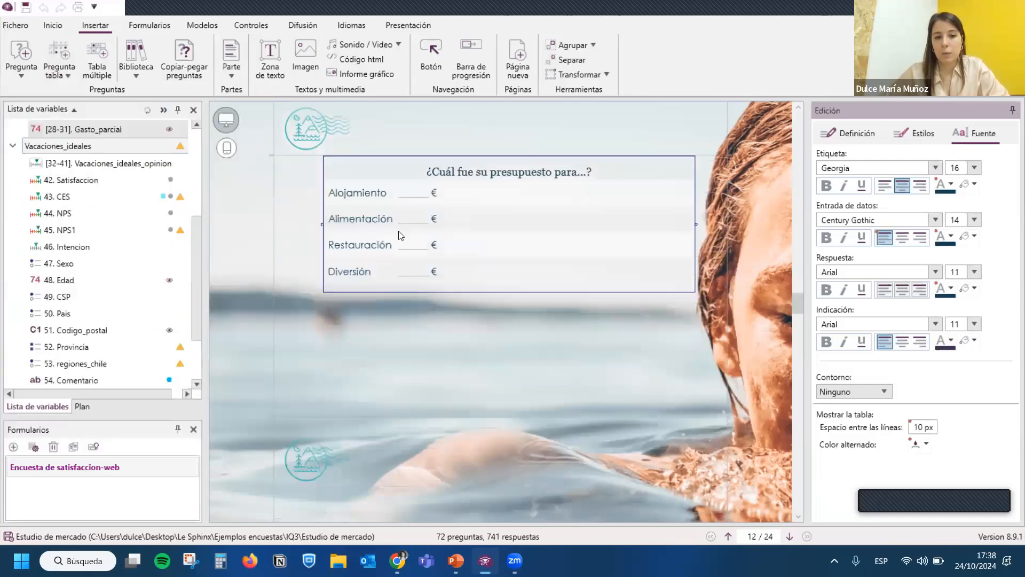
pyautogui.scroll(-8, 414, 256)
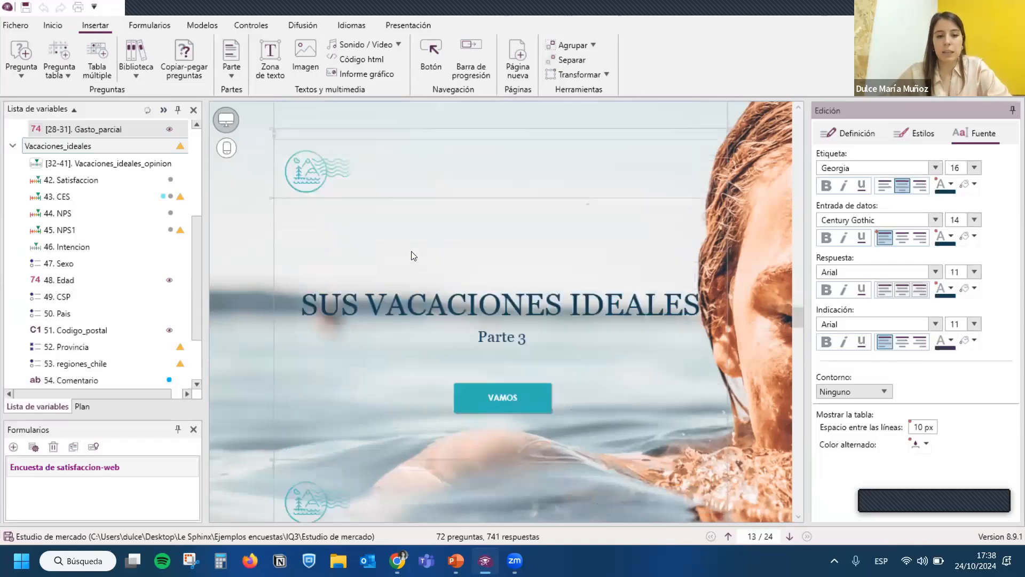
pyautogui.scroll(-3, 414, 256)
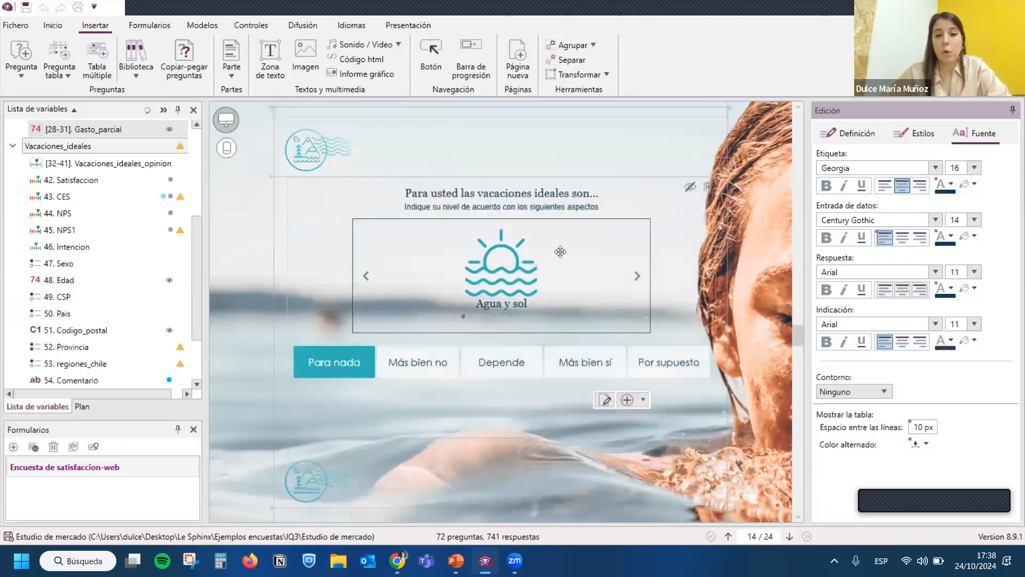
pyautogui.click(382, 247)
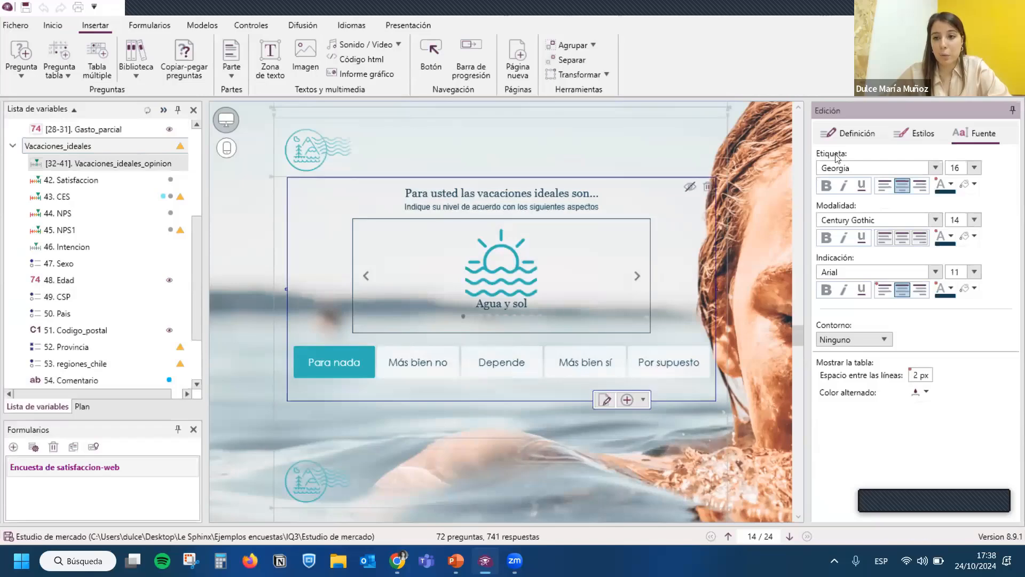
pyautogui.click(910, 134)
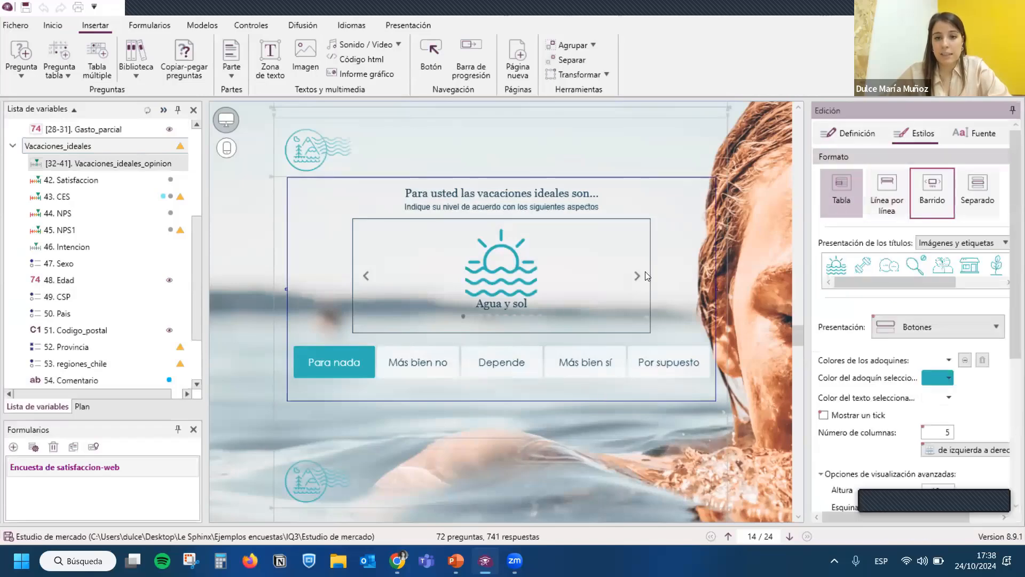
pyautogui.click(841, 193)
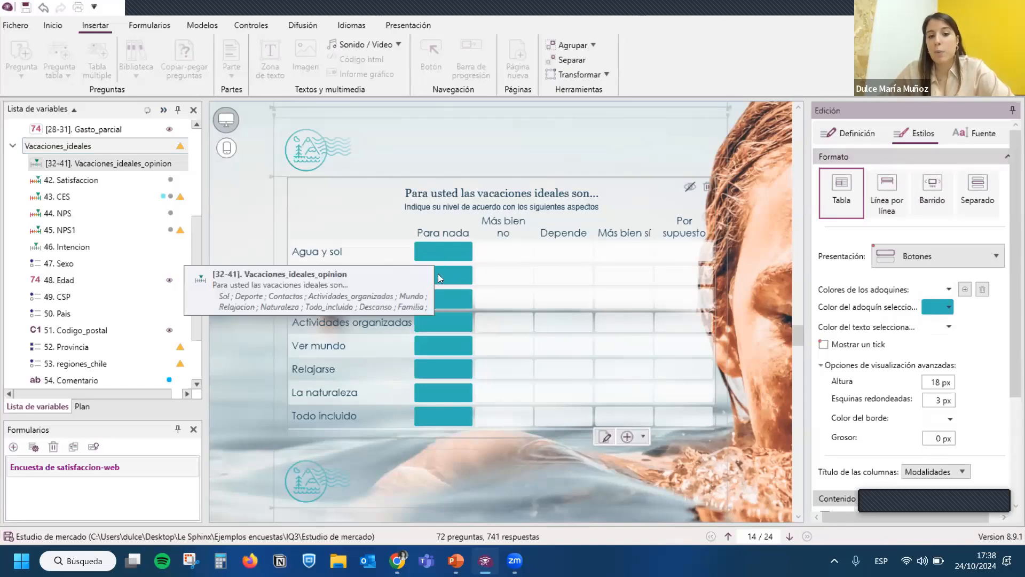
pyautogui.click(926, 187)
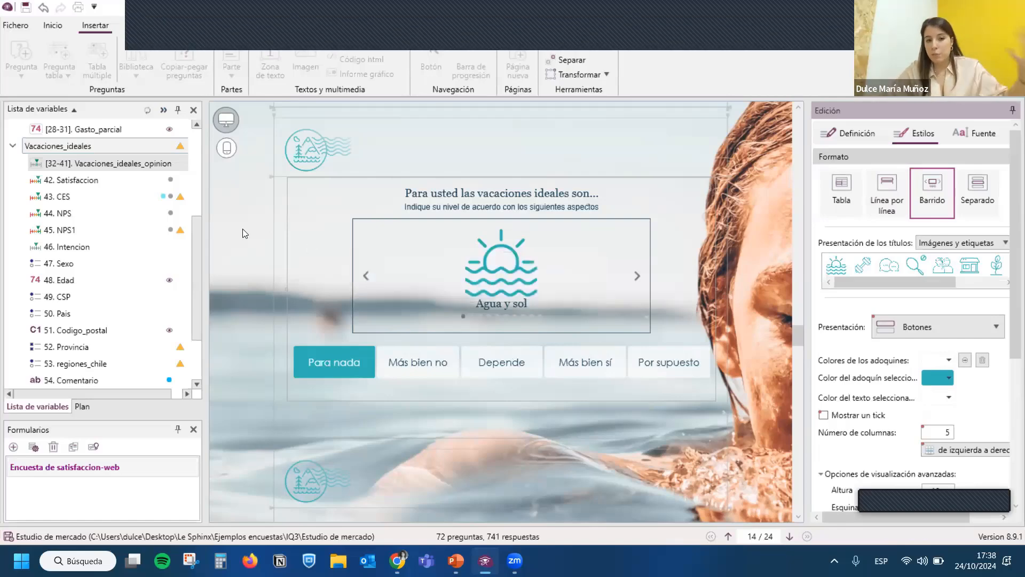
pyautogui.click(751, 236)
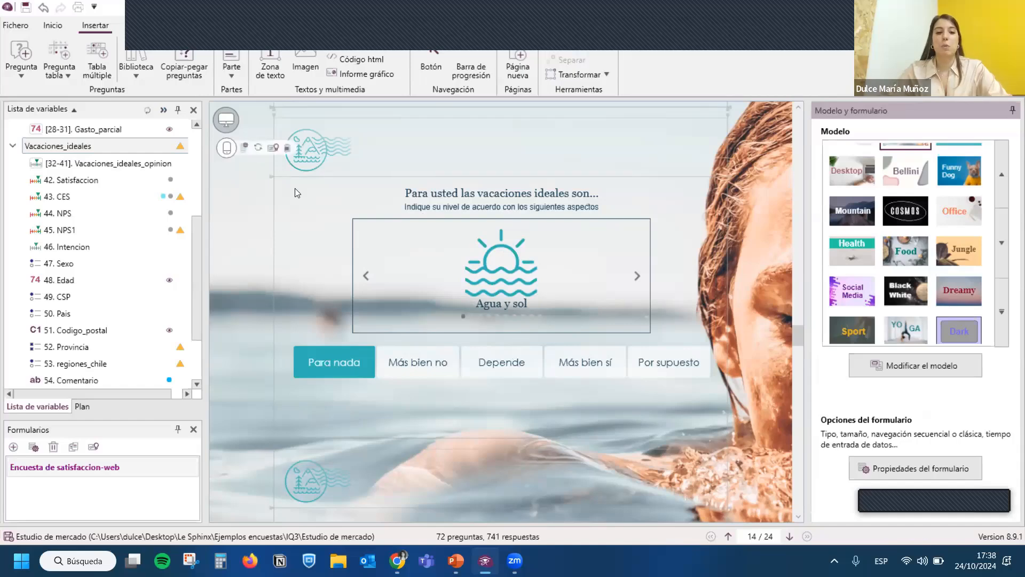
# - Select the "SUS VACACIONES IDEALES Parte 3" title text zone to view its definition options
pyautogui.scroll(5, 320, 160)
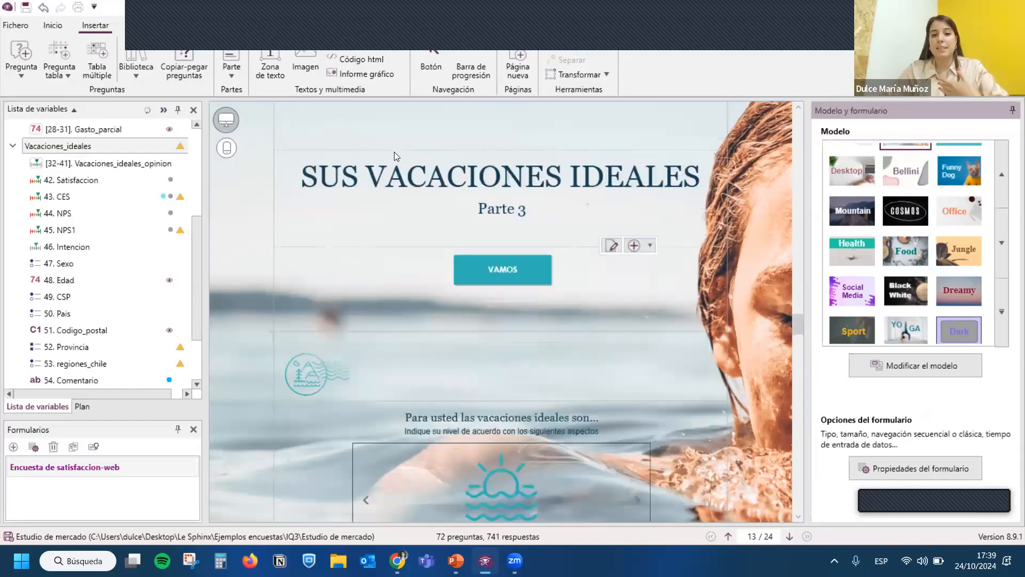
pyautogui.click(415, 186)
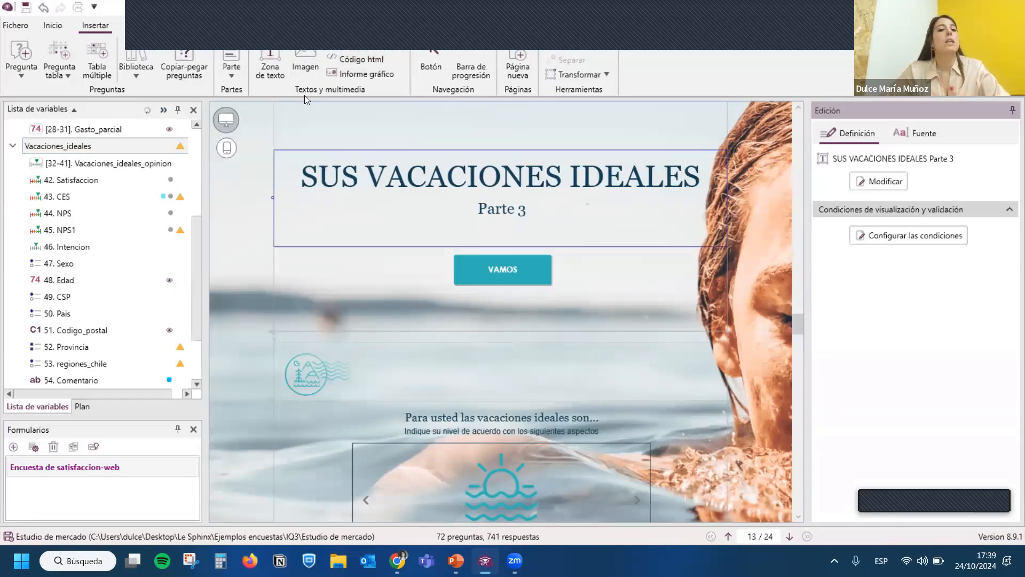
pyautogui.scroll(2, 396, 151)
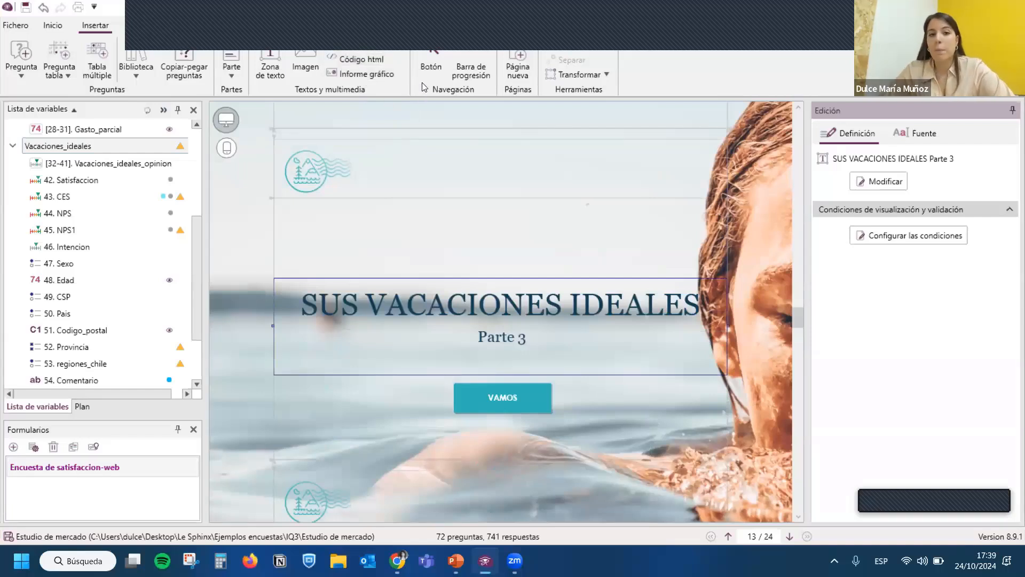
# - Try the Mostrar and Calcular actions for the VAMOS button and close its definition without saving
pyautogui.click(484, 393)
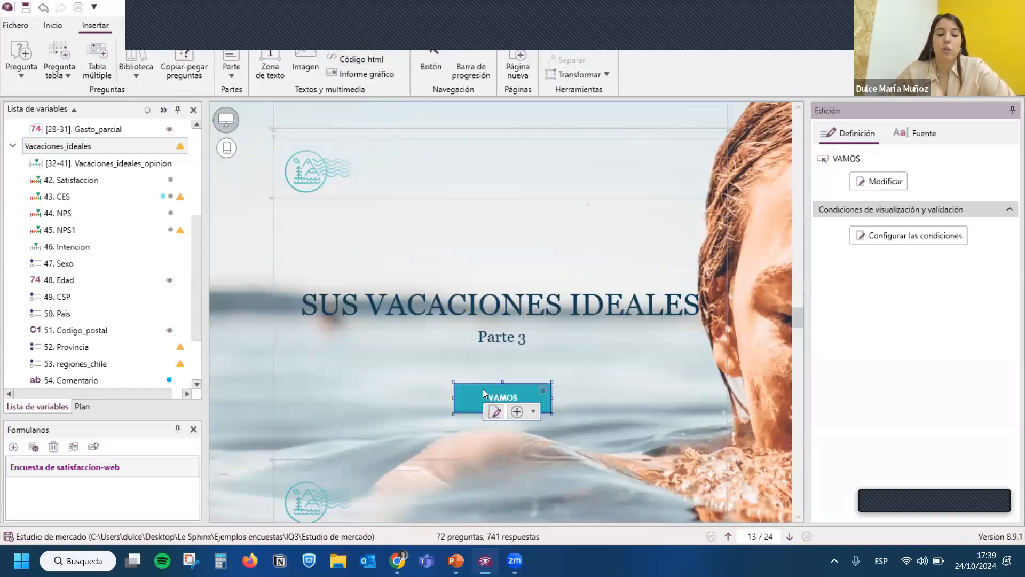
pyautogui.doubleClick(484, 394)
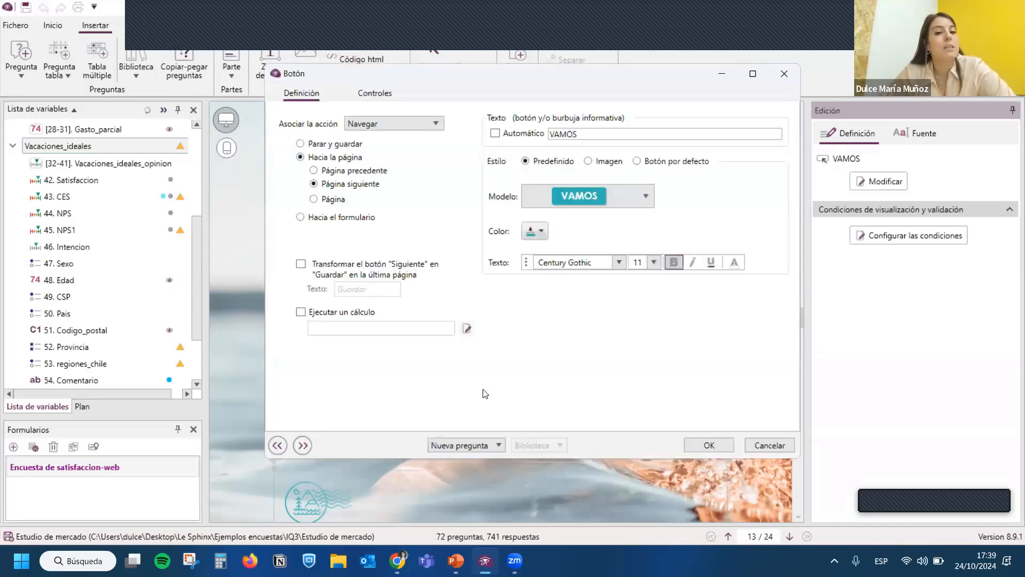
pyautogui.click(373, 125)
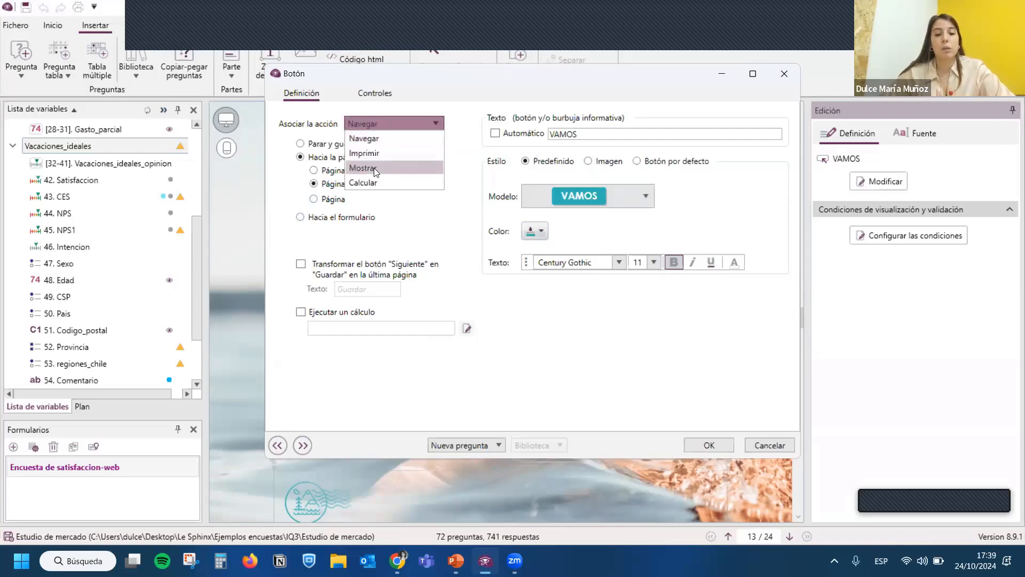
pyautogui.click(374, 168)
pyautogui.click(367, 127)
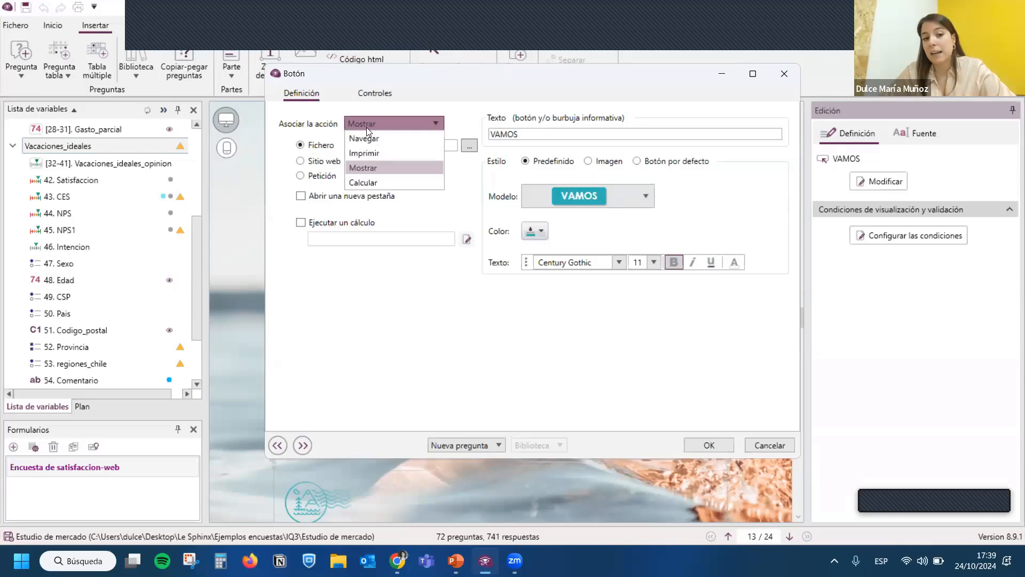
pyautogui.click(371, 182)
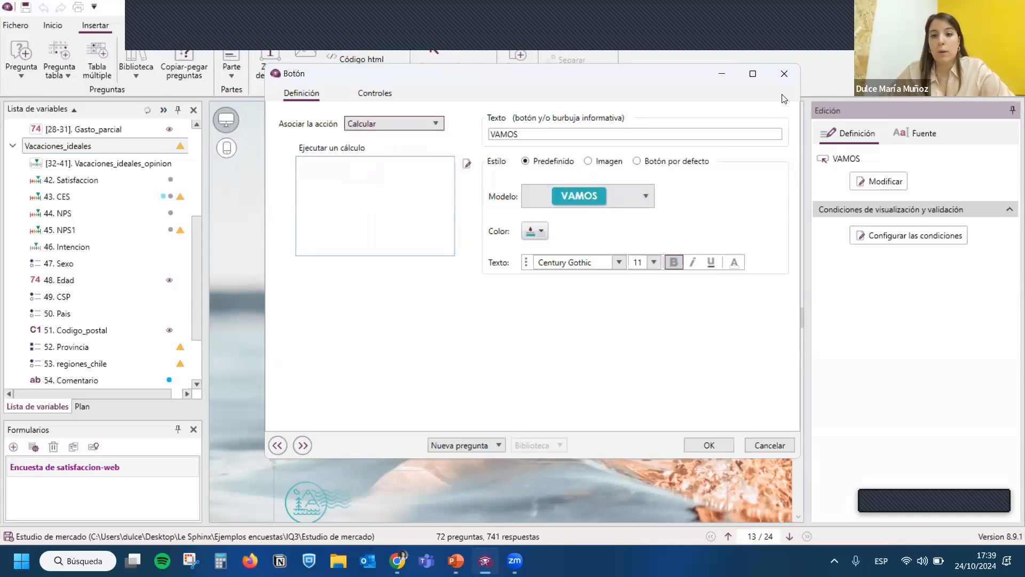
pyautogui.click(784, 74)
# - Switch to the smartphone version of the form and look through its pages to the ideal vacations question
pyautogui.scroll(-4, 490, 374)
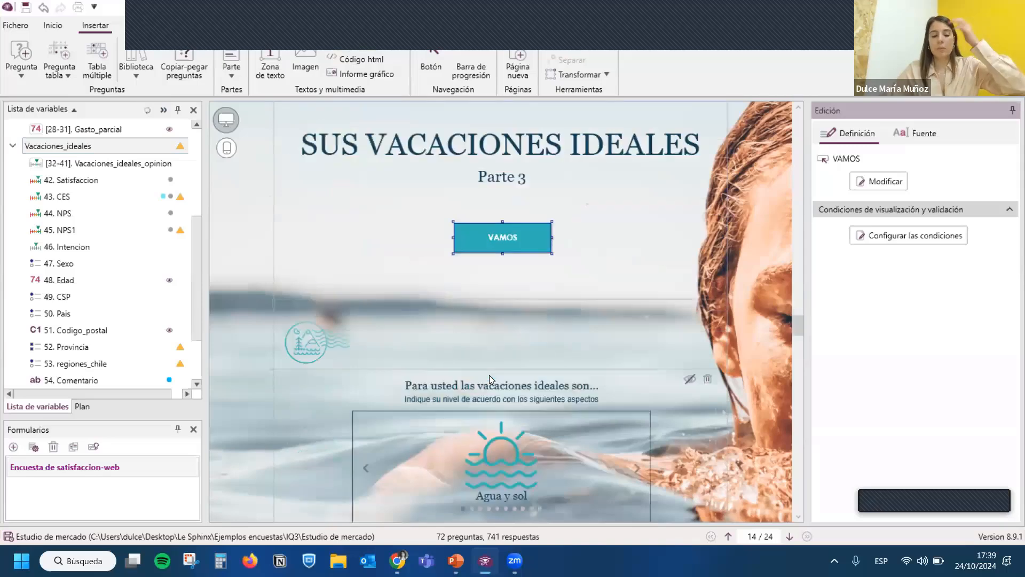
pyautogui.scroll(2, 489, 375)
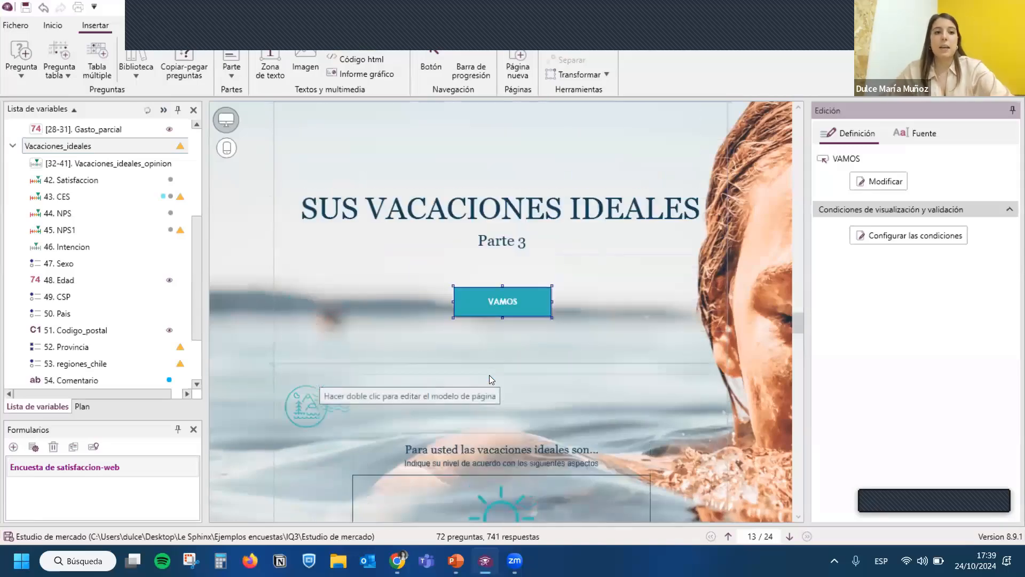
pyautogui.click(225, 152)
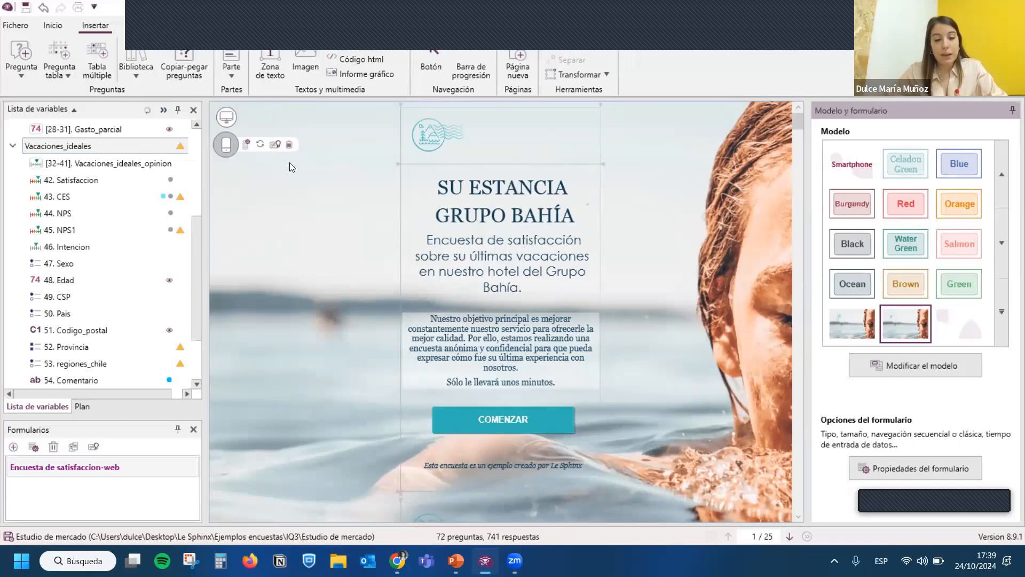
pyautogui.scroll(-5, 552, 250)
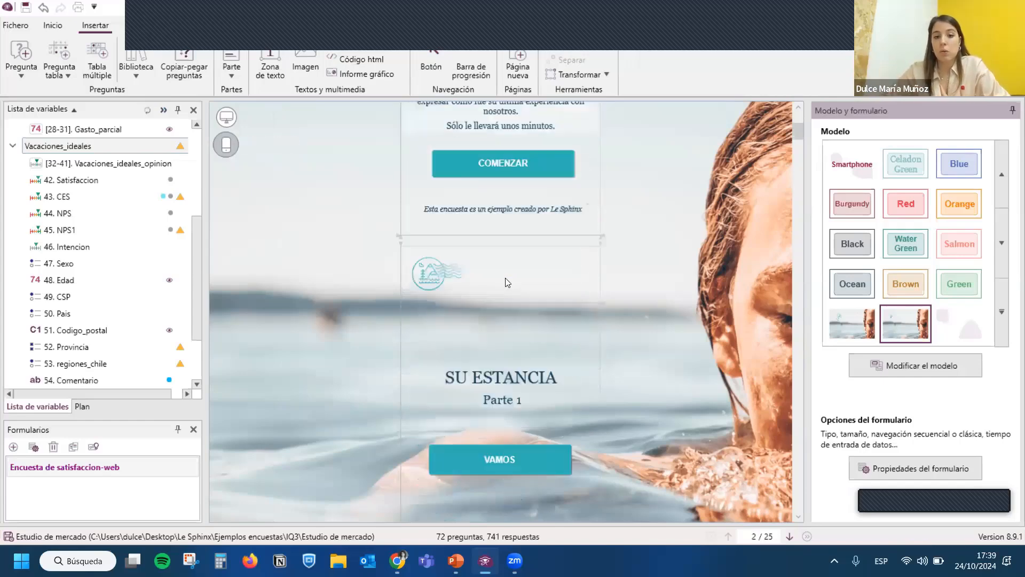
pyautogui.scroll(-10, 507, 282)
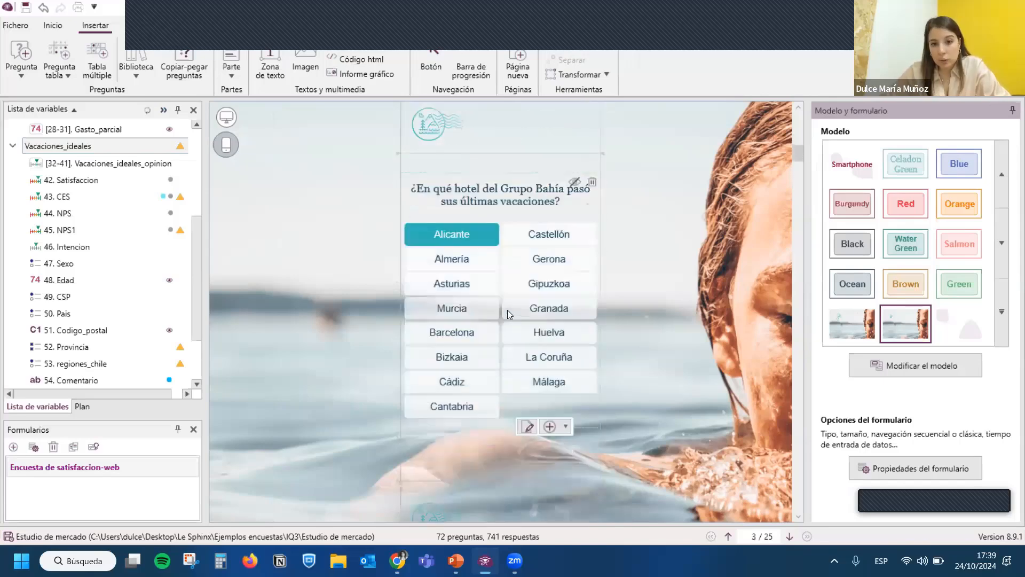
pyautogui.click(490, 256)
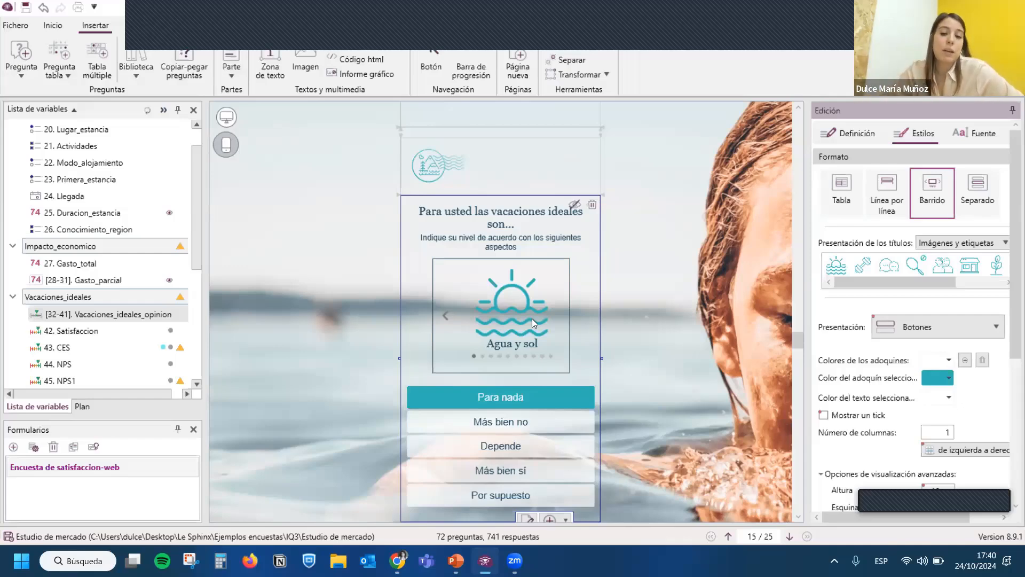
# - Narrow the ideal vacations question from its left edge and reposition the satisfaction scale question on the smartphone form
pyautogui.scroll(-6, 495, 309)
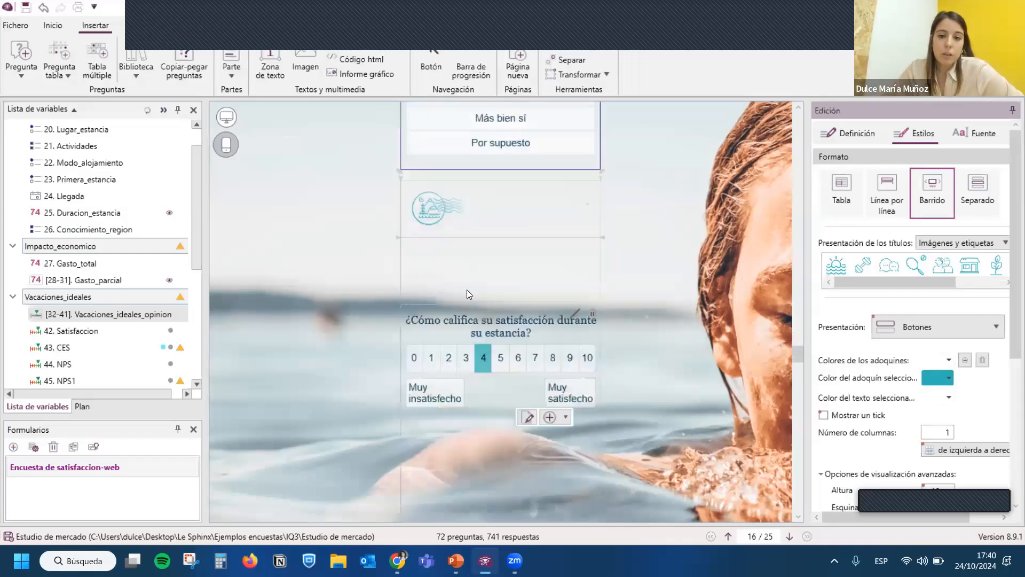
pyautogui.scroll(3, 467, 289)
pyautogui.scroll(2, 487, 291)
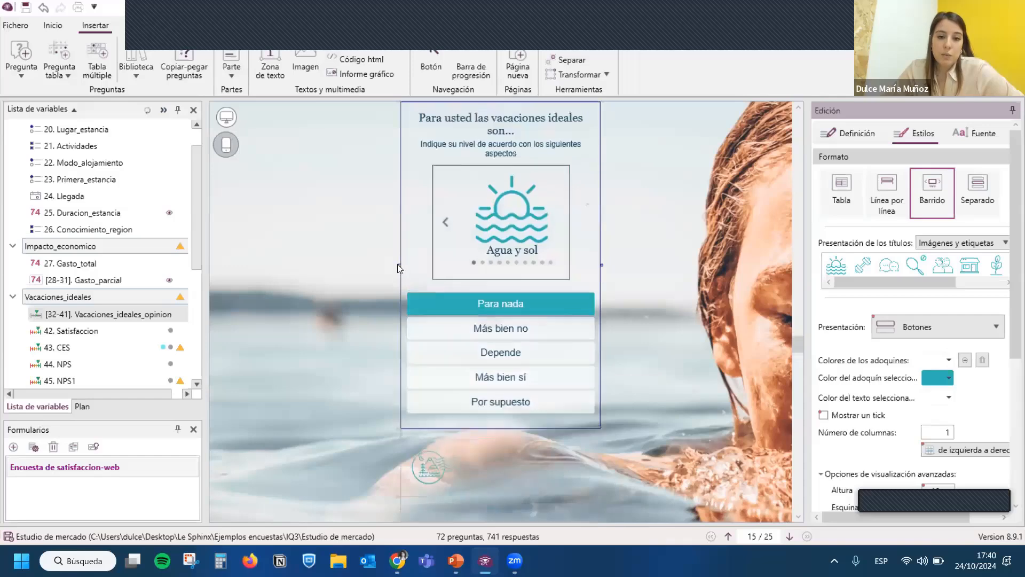
pyautogui.scroll(-4, 538, 313)
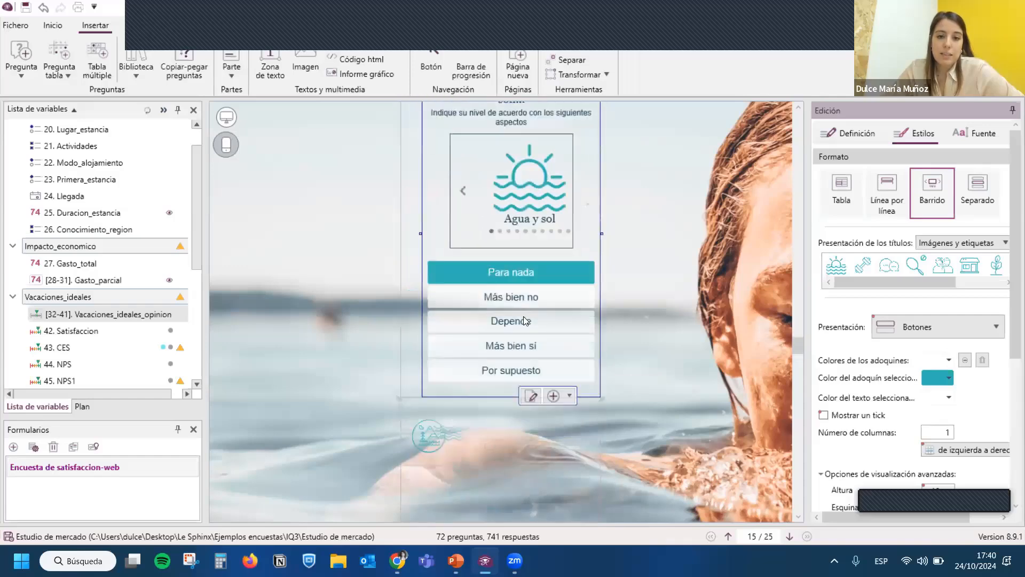
pyautogui.scroll(-2, 476, 319)
pyautogui.moveTo(537, 263); pyautogui.dragTo(517, 320)
pyautogui.scroll(3, 242, 168)
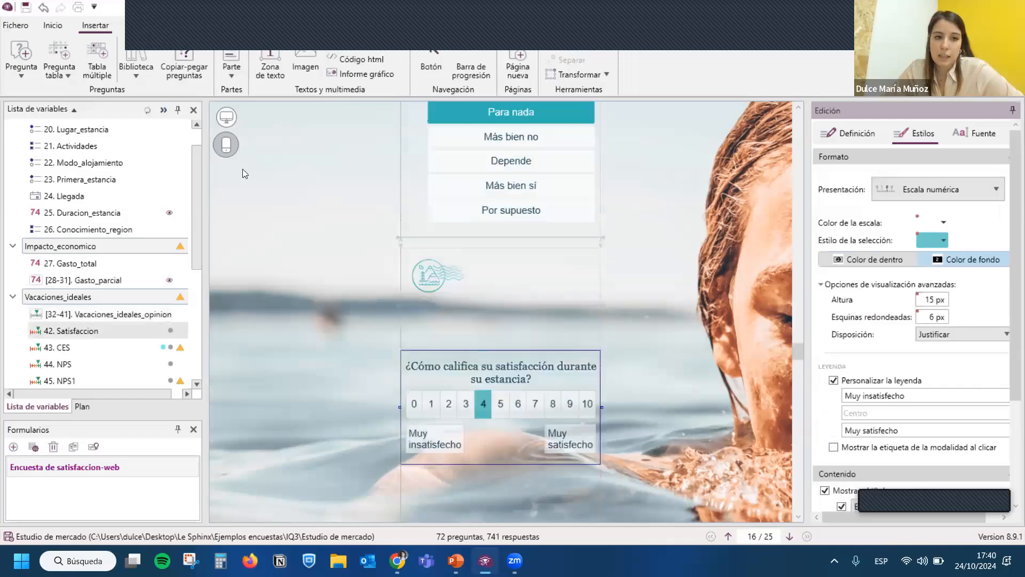
# - Return to the computer version of the form and try to open the translation utility
pyautogui.click(224, 118)
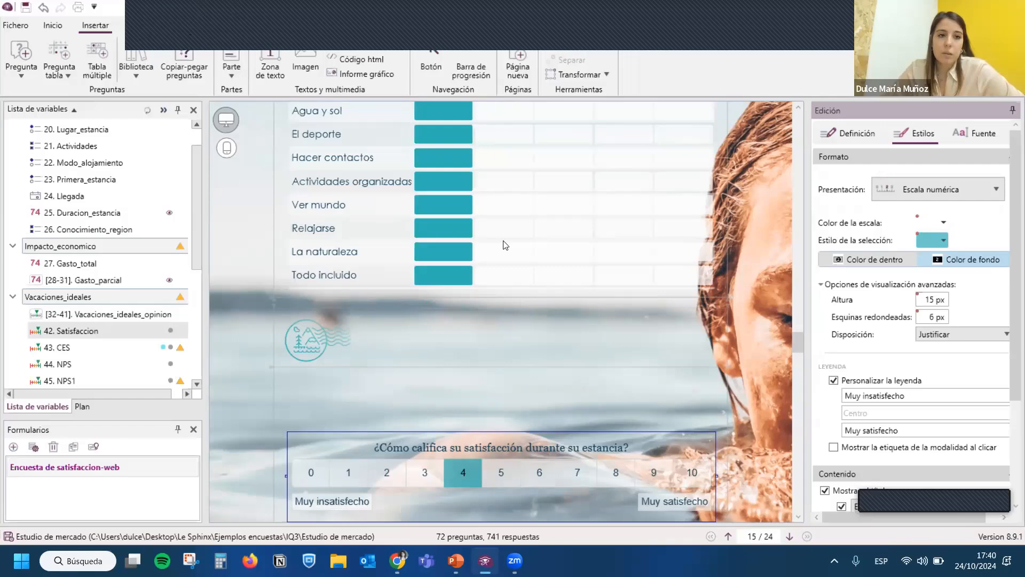
pyautogui.click(352, 26)
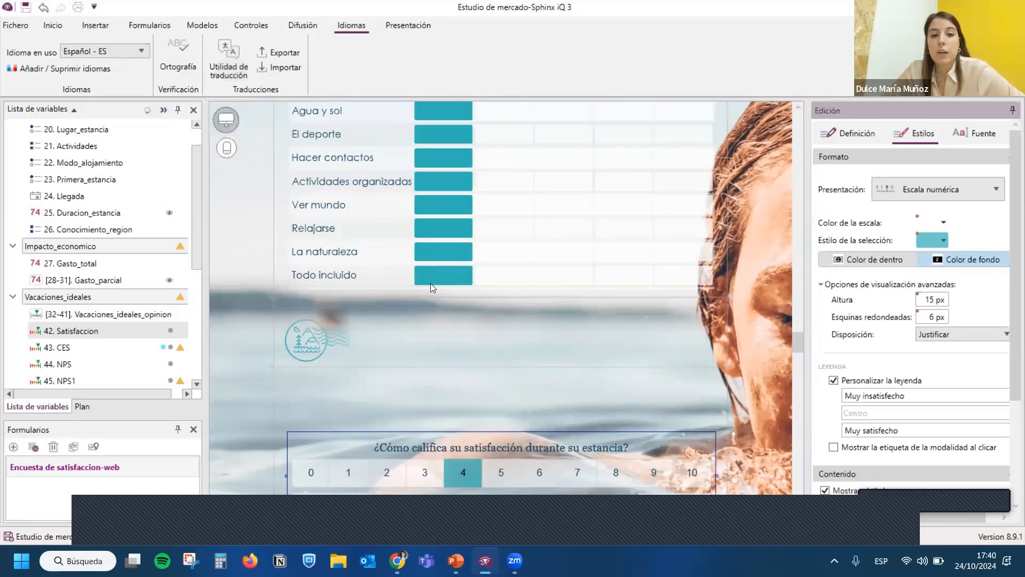
pyautogui.click(233, 68)
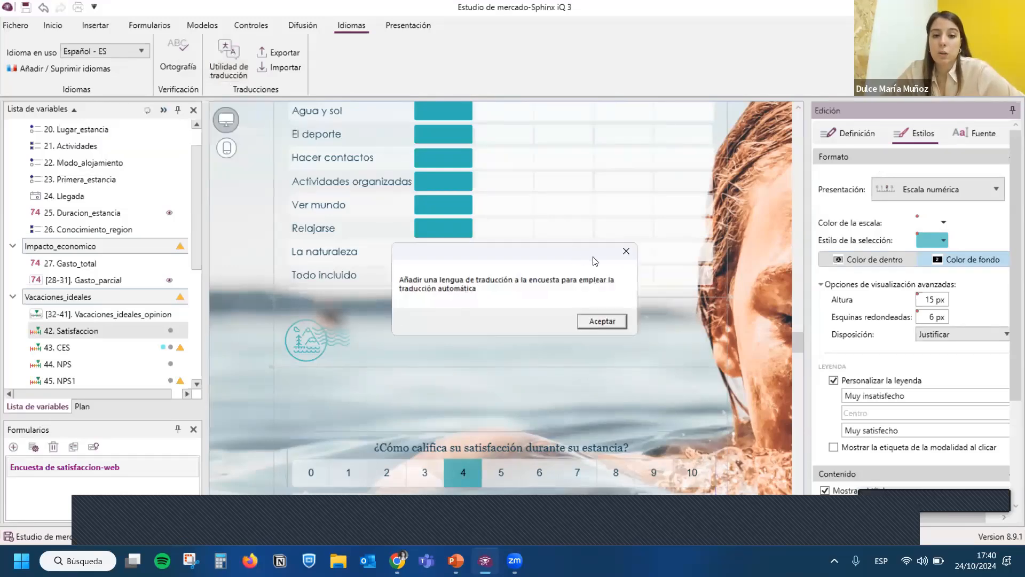
pyautogui.click(626, 251)
# - Try adding Inglés - EN and Portuguese - PO as translations, close without applying, and keep Español - ES as the language in use
pyautogui.click(135, 47)
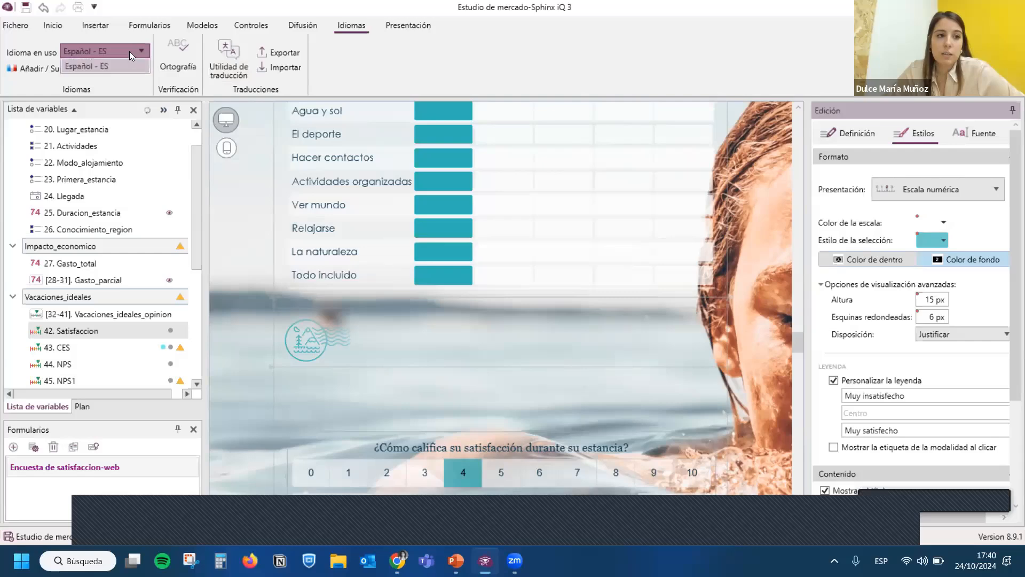
pyautogui.click(129, 51)
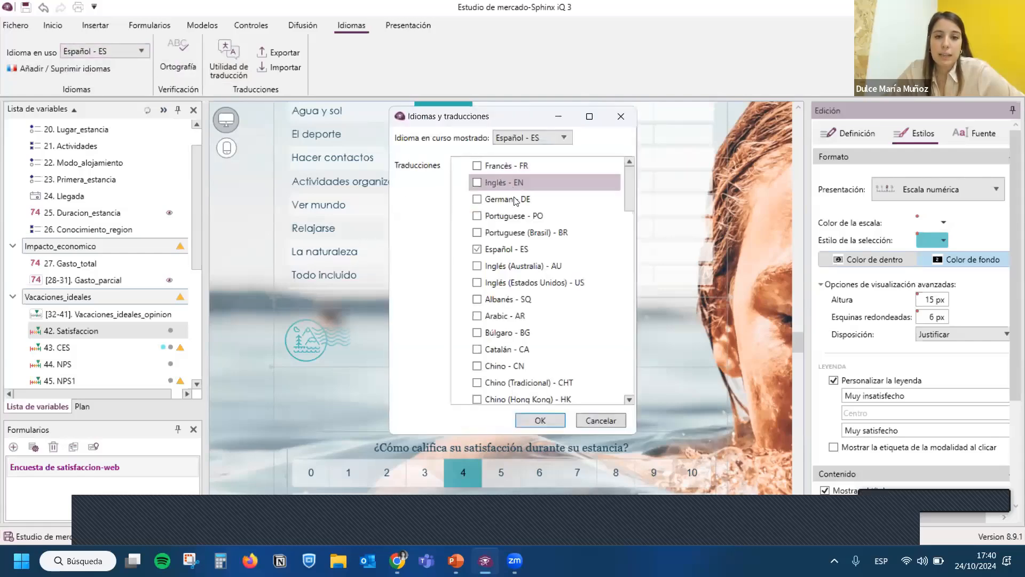
pyautogui.scroll(-4, 526, 292)
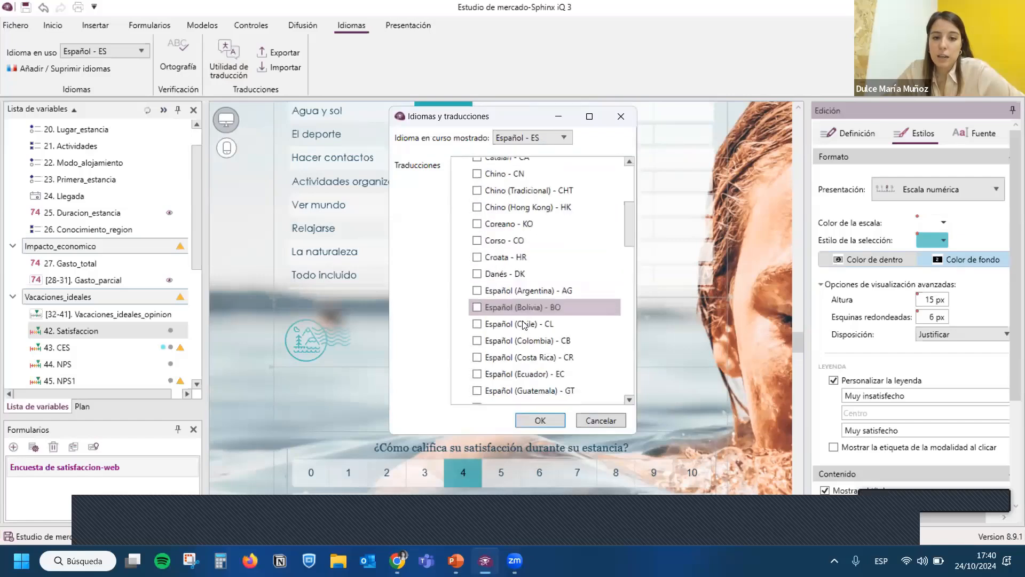
pyautogui.scroll(4, 525, 325)
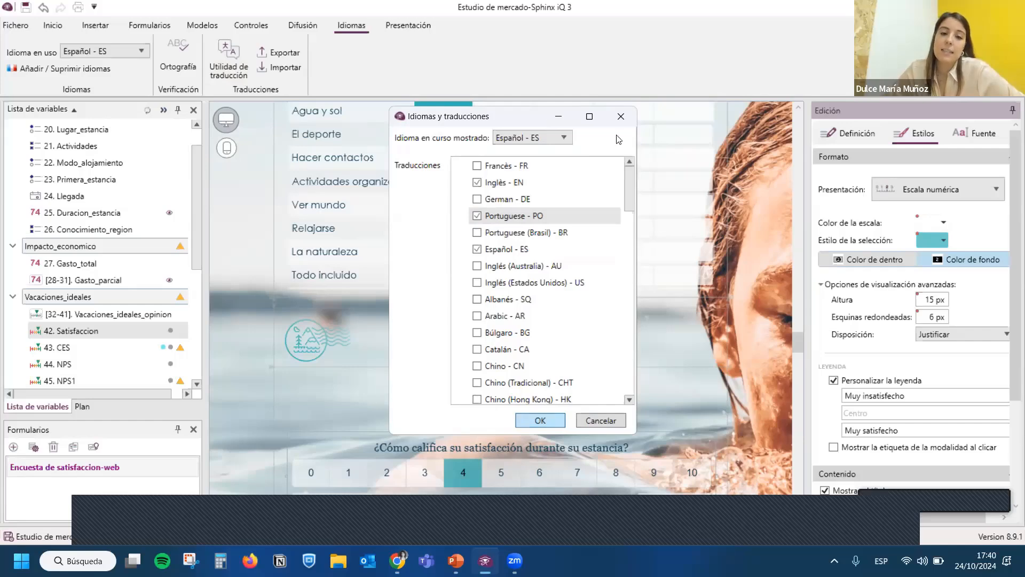
pyautogui.click(620, 117)
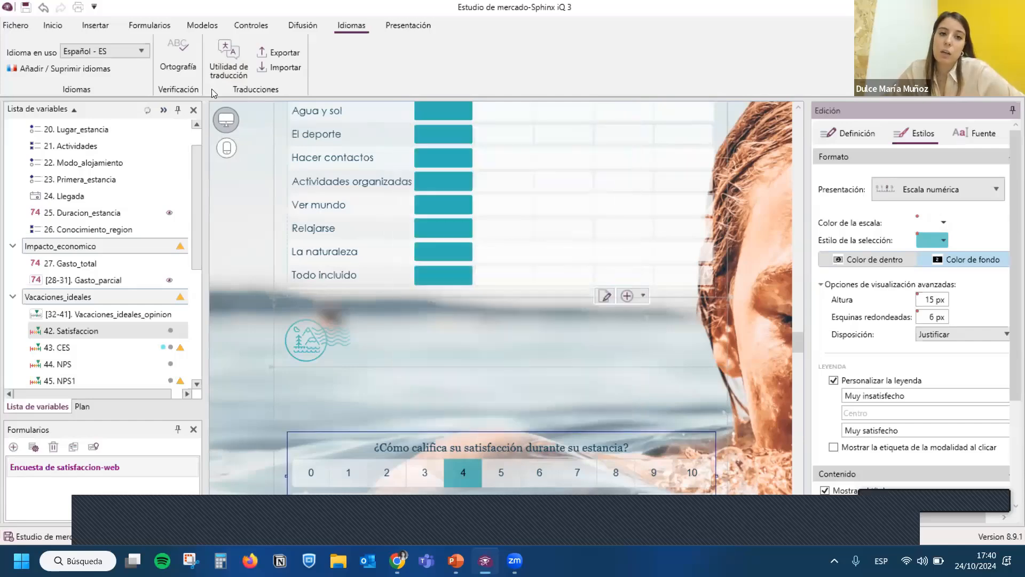
pyautogui.click(135, 54)
pyautogui.click(134, 66)
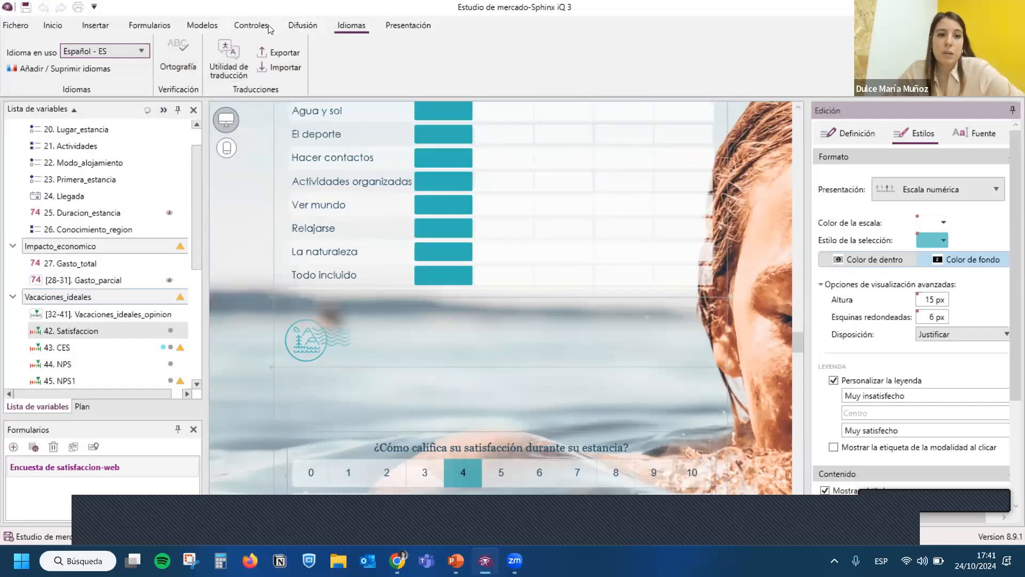
pyautogui.click(202, 26)
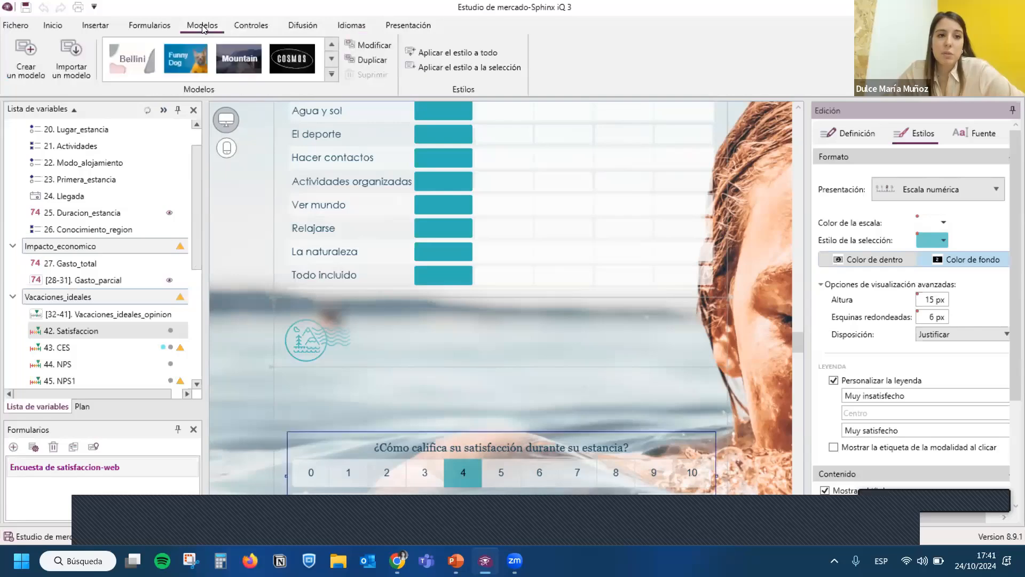
pyautogui.click(165, 28)
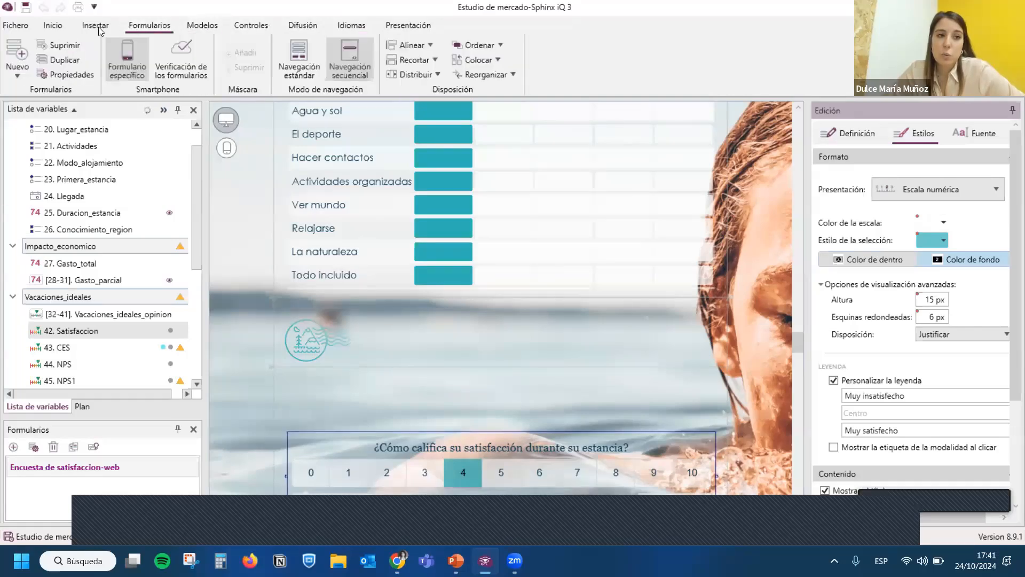
pyautogui.click(52, 25)
pyautogui.click(808, 475)
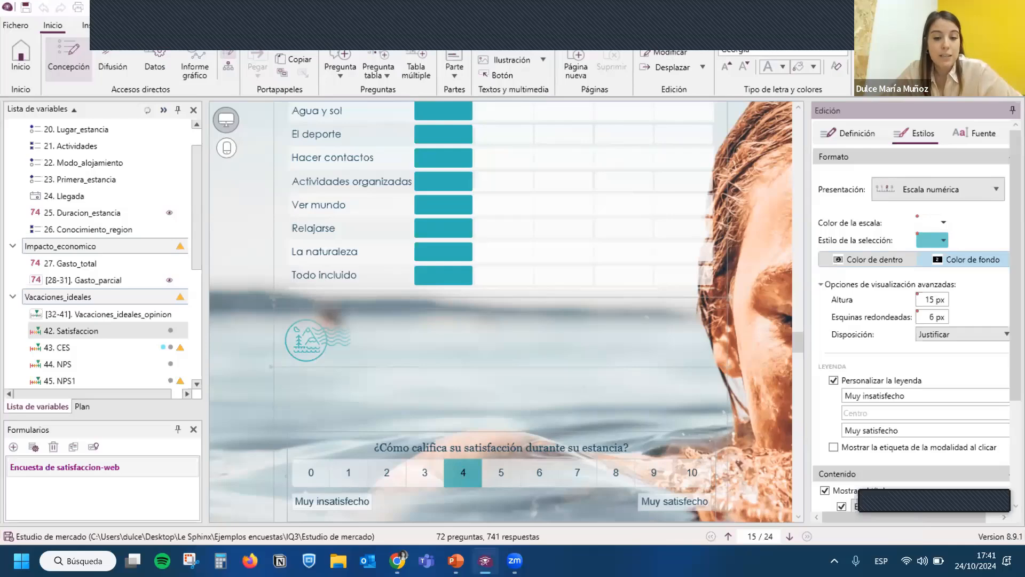
# - Switch to Sphinx Online in the browser and open the Estudio_mercado_CHILE survey from the survey list
pyautogui.click(397, 560)
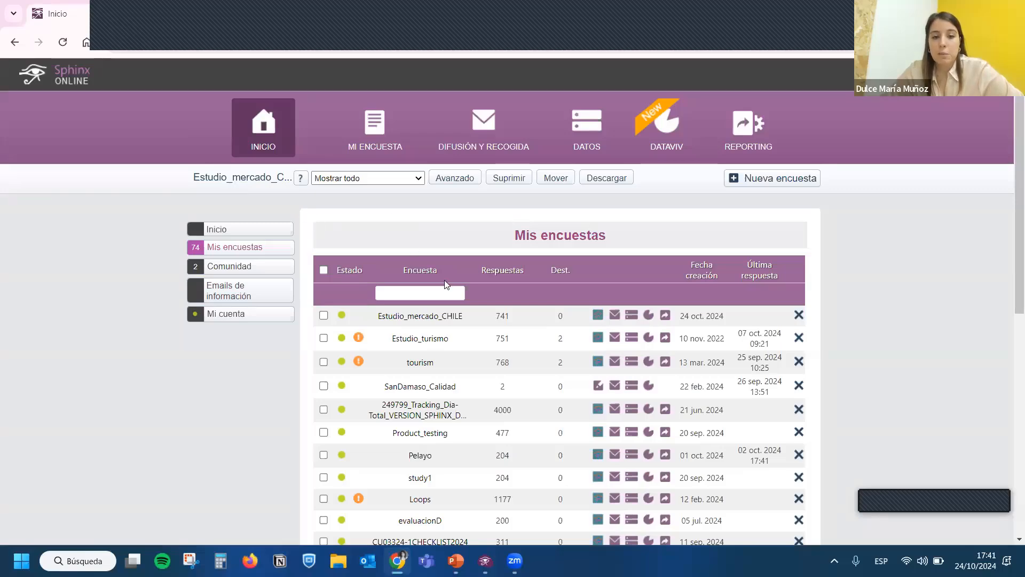
pyautogui.scroll(-2, 447, 284)
pyautogui.scroll(-6, 426, 366)
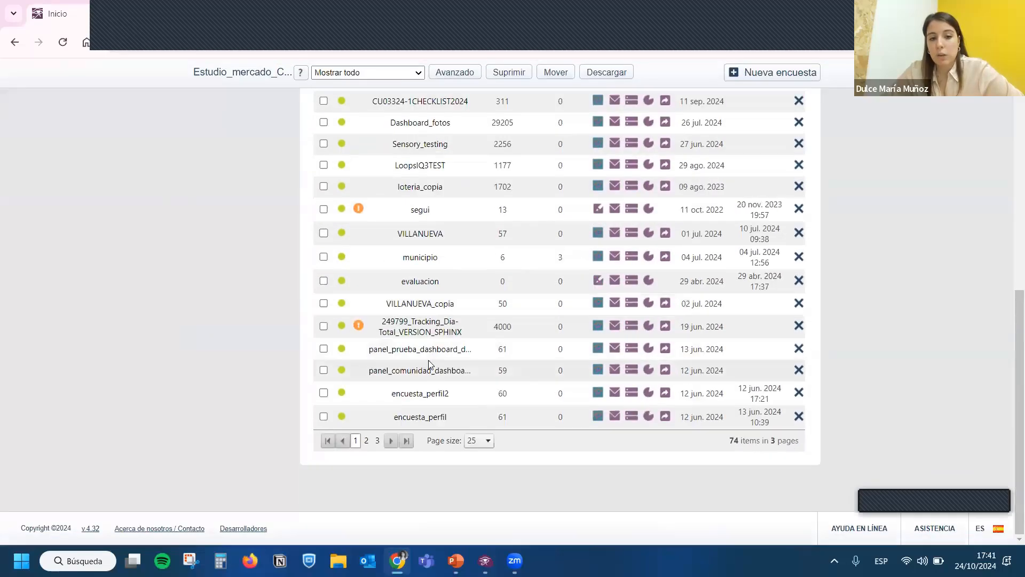
pyautogui.scroll(8, 433, 374)
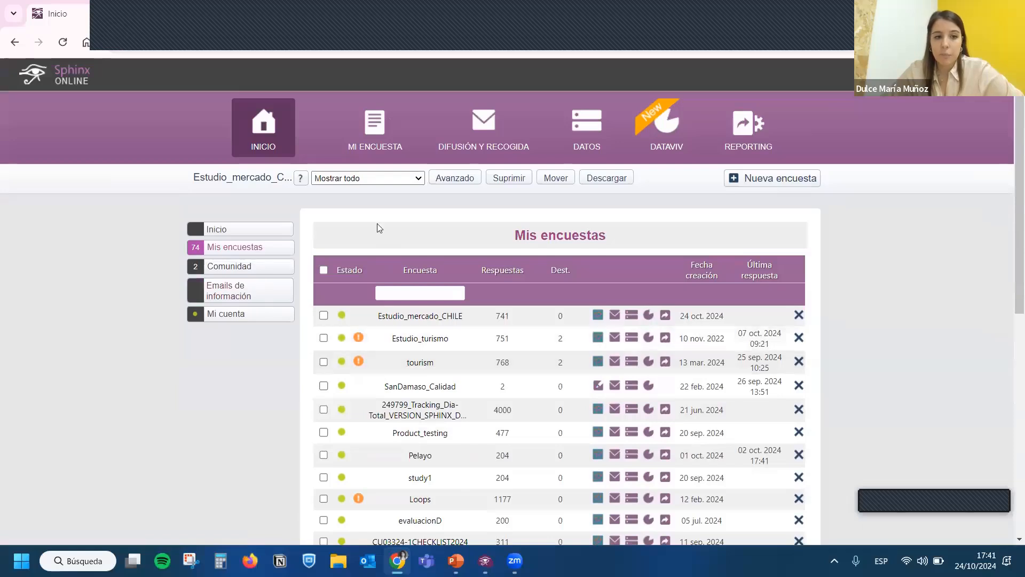
pyautogui.click(441, 318)
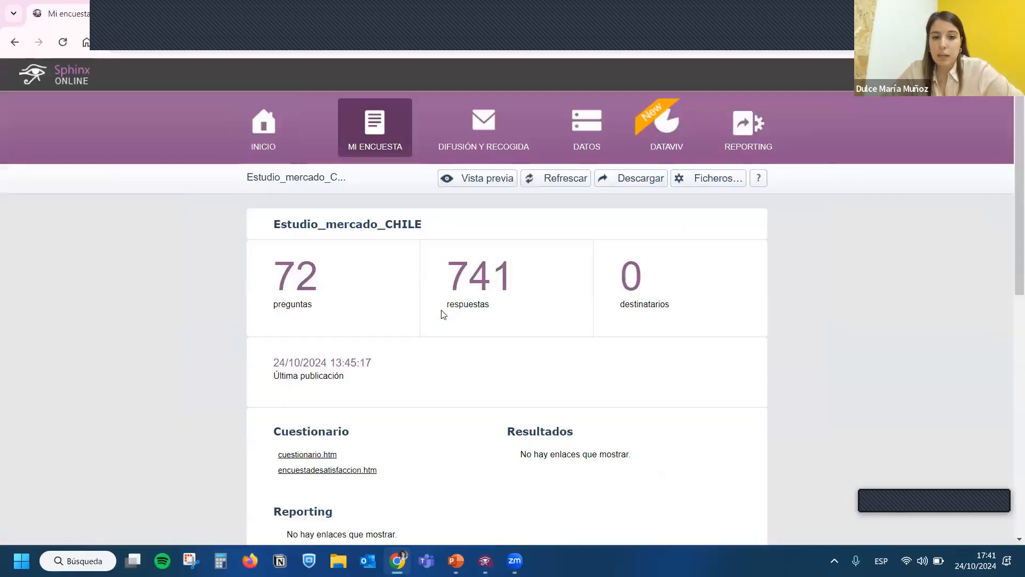
# - Go to the survey's distribution and collection area and open the direct link to the questionnaire
pyautogui.click(493, 125)
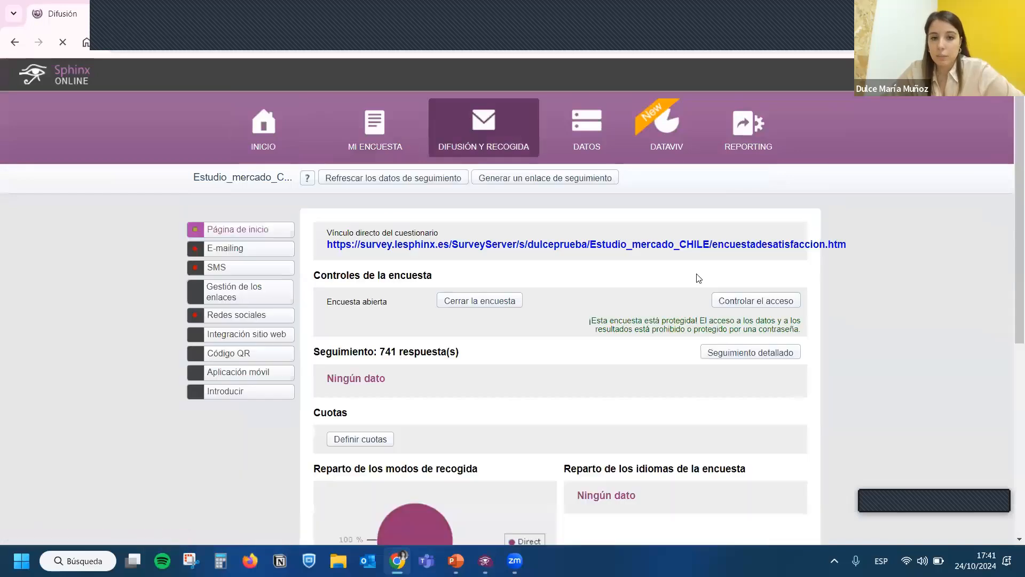
pyautogui.moveTo(890, 245); pyautogui.dragTo(804, 249)
pyautogui.click(677, 249)
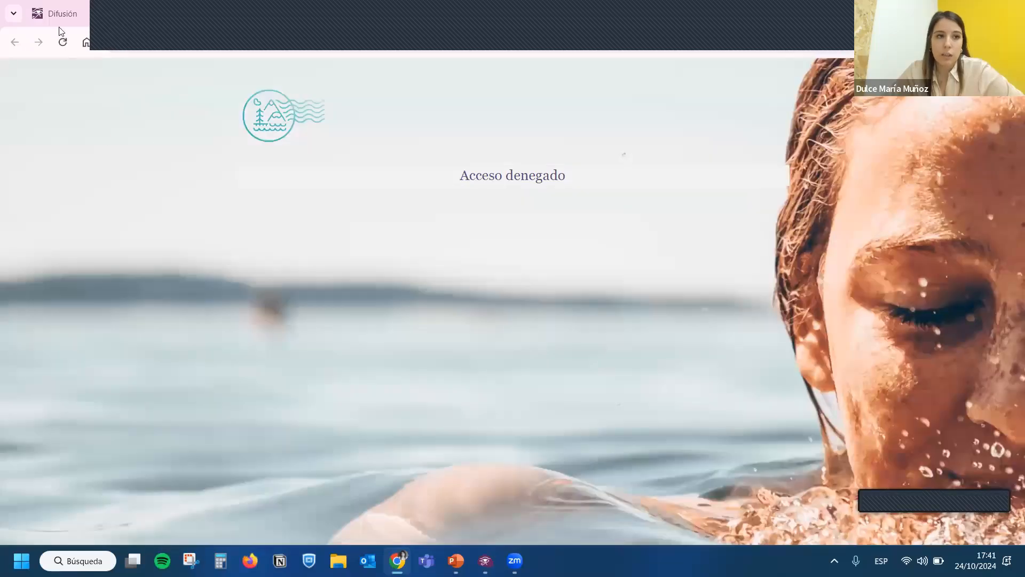
# - Lift the emailing-only entry restriction in the survey's access control and test the opening pages of the live questionnaire
pyautogui.click(59, 14)
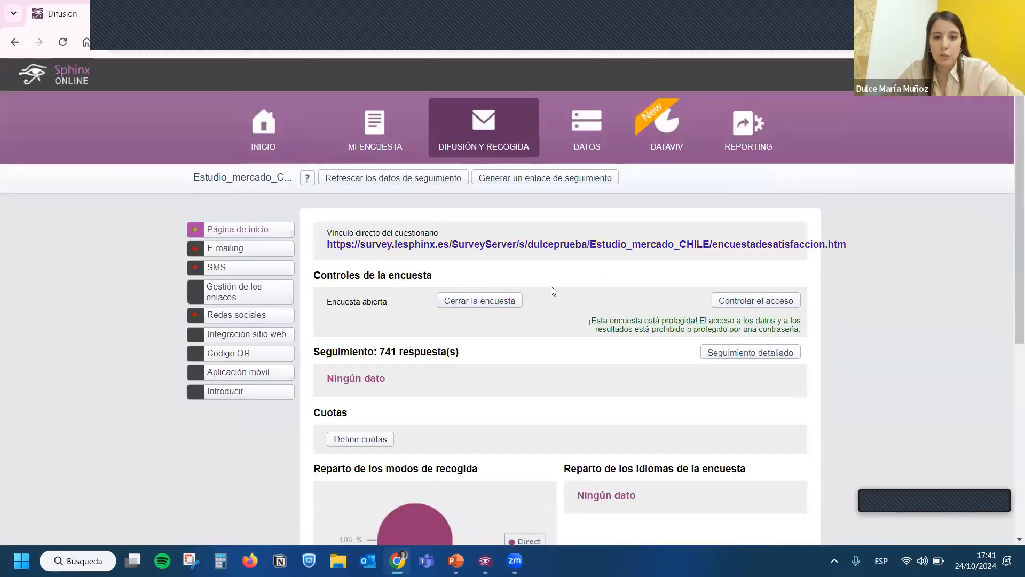
pyautogui.click(769, 300)
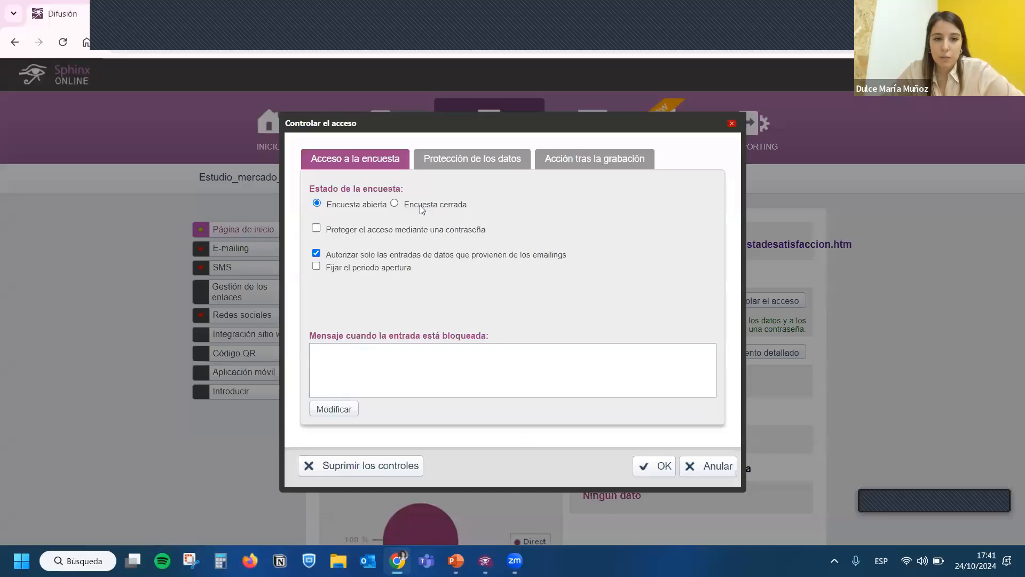
pyautogui.click(376, 255)
pyautogui.click(662, 466)
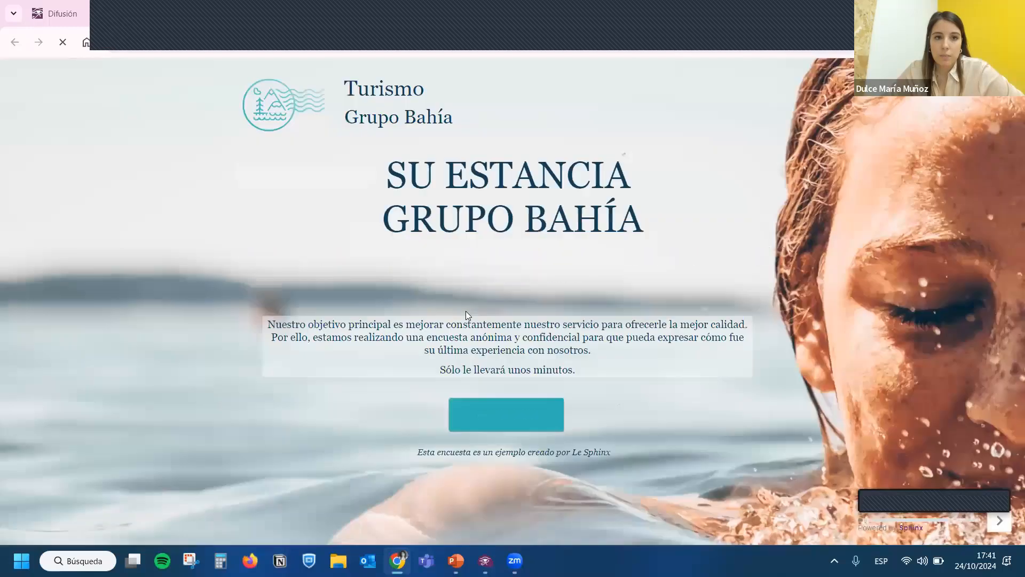
pyautogui.click(521, 407)
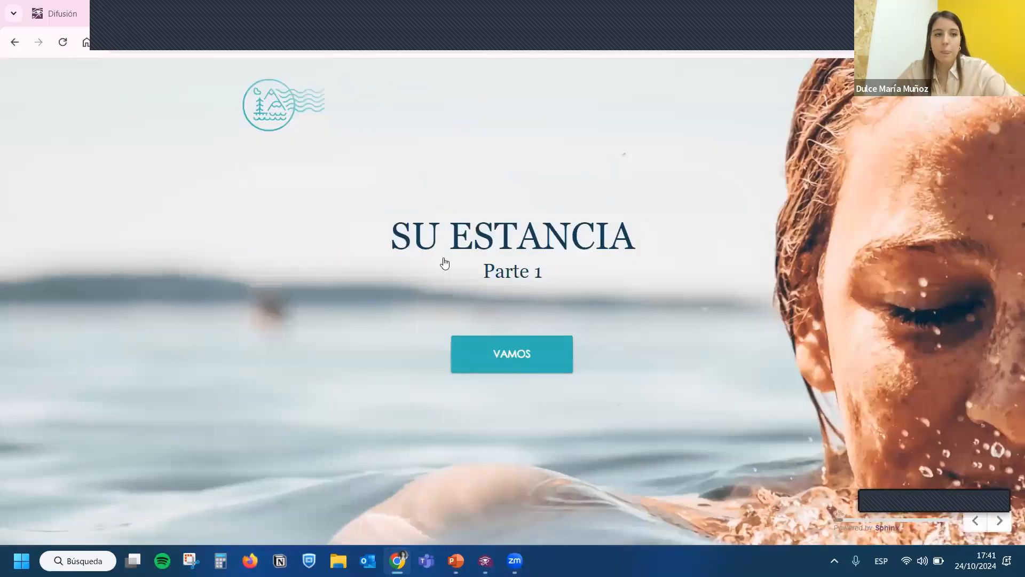
pyautogui.click(45, 16)
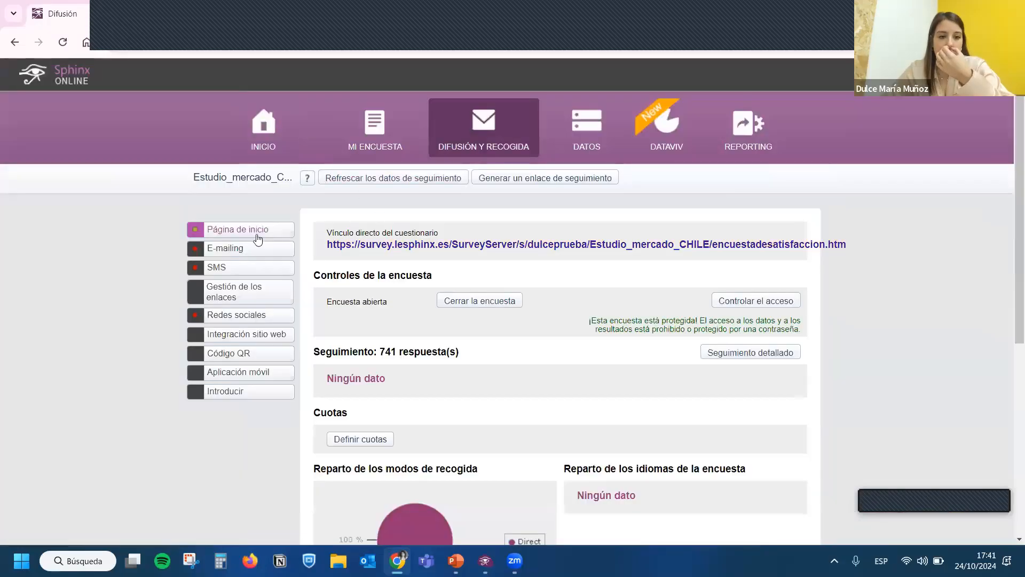
# - Review the distribution options for the e-mailing invitation message, the QR code and the mobile application
pyautogui.click(252, 250)
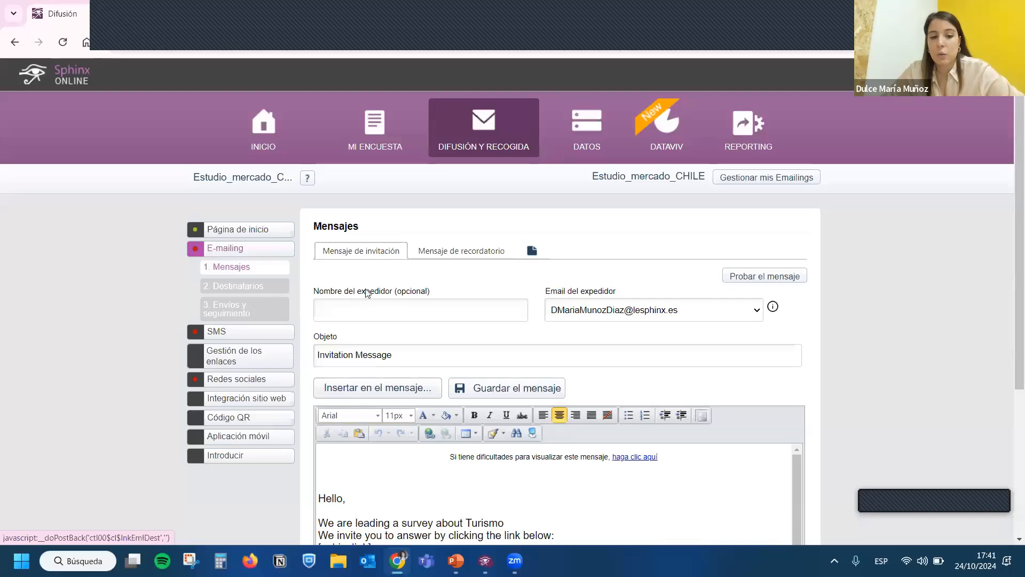
pyautogui.scroll(-2, 510, 399)
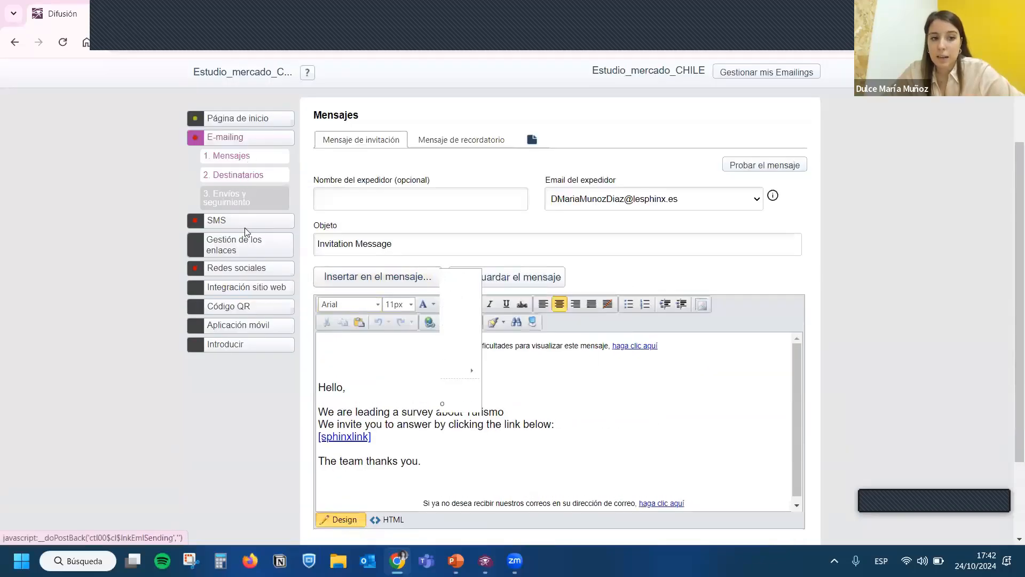
pyautogui.click(227, 306)
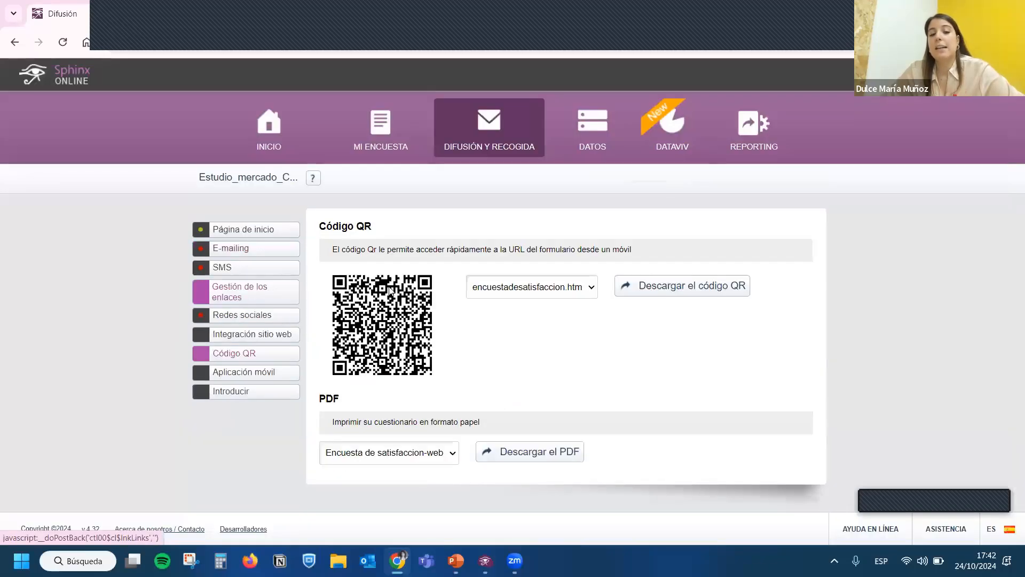
pyautogui.click(250, 380)
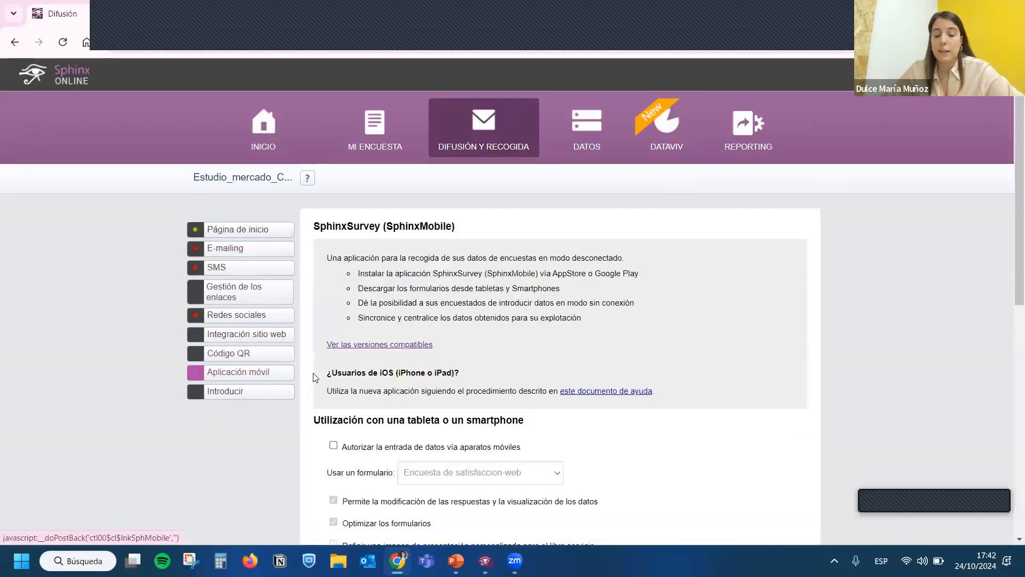
pyautogui.scroll(-4, 557, 362)
pyautogui.scroll(-3, 558, 366)
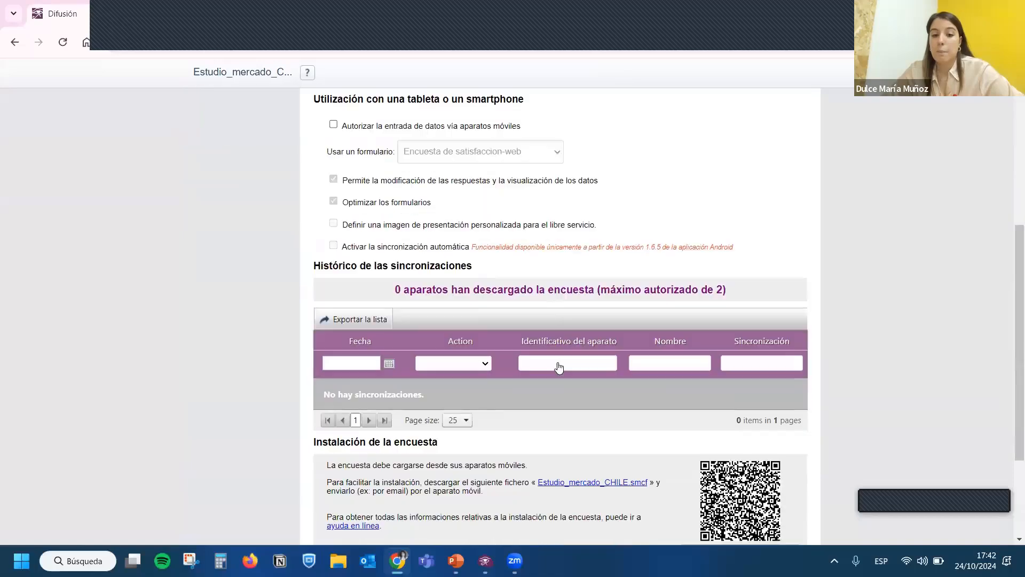
pyautogui.scroll(3, 492, 409)
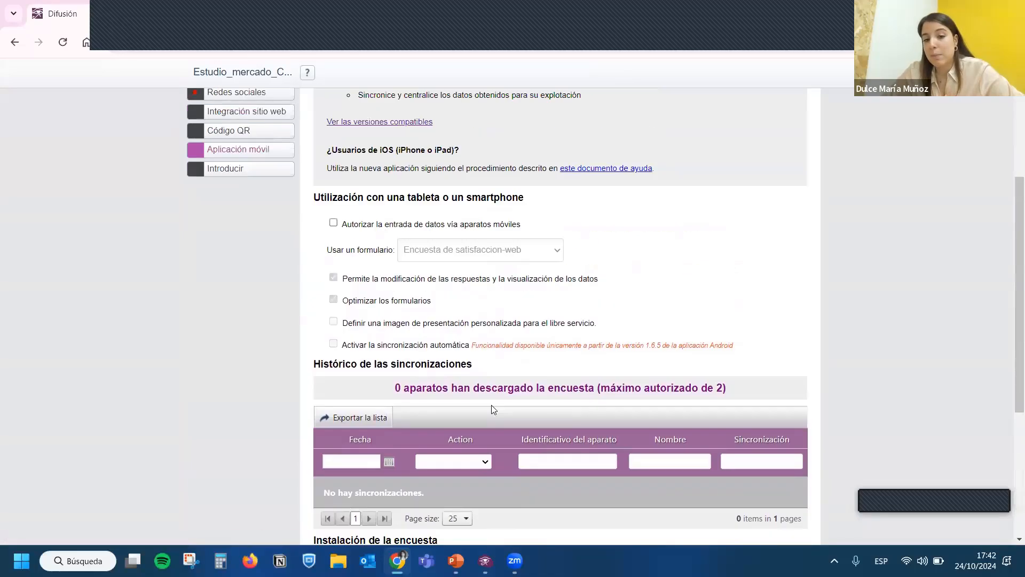
pyautogui.scroll(4, 490, 412)
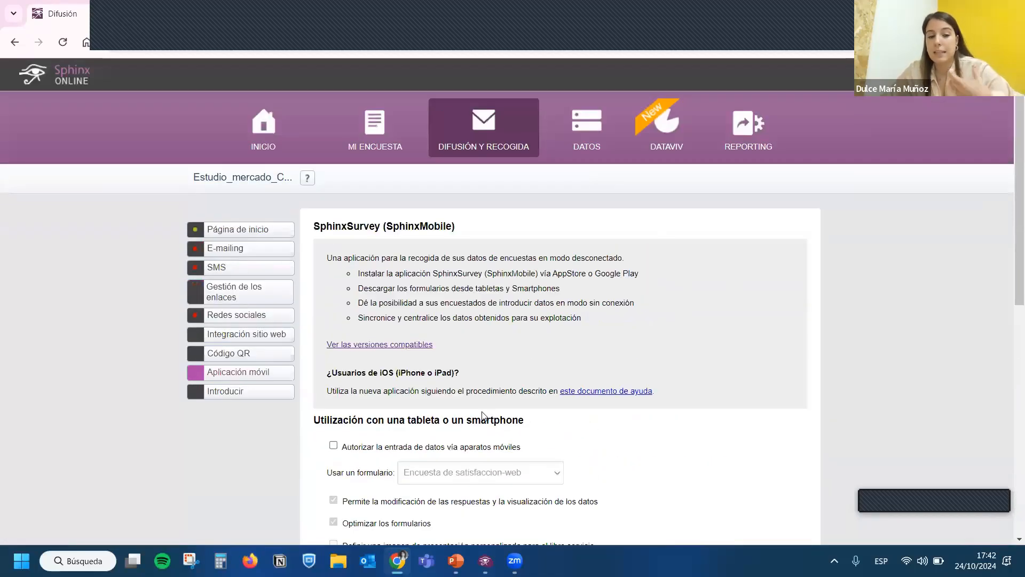
# - Open the survey's collected data and examine the response table across to the satisfaction, CES and NPS columns
pyautogui.click(584, 131)
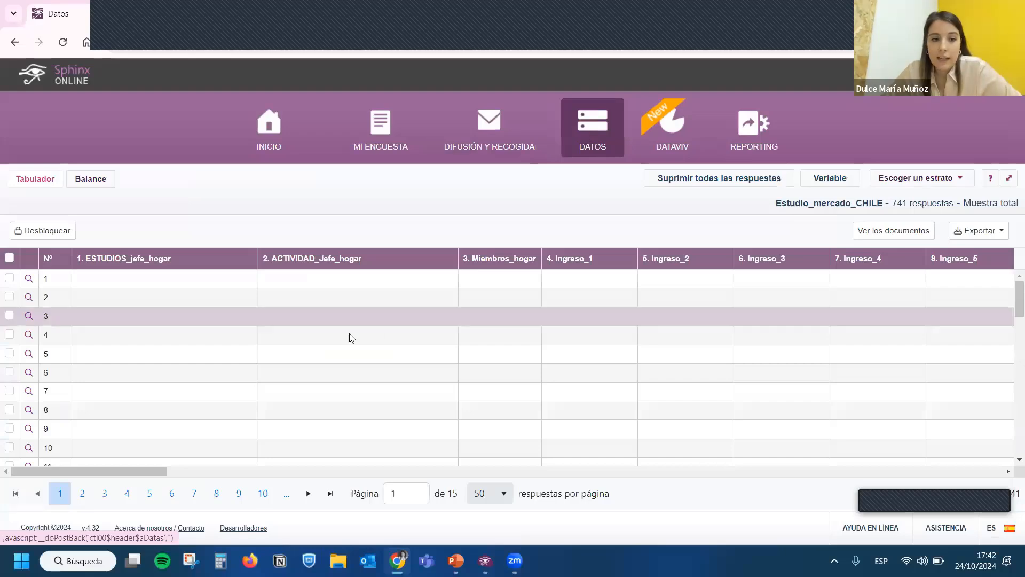
pyautogui.moveTo(145, 471); pyautogui.dragTo(569, 472)
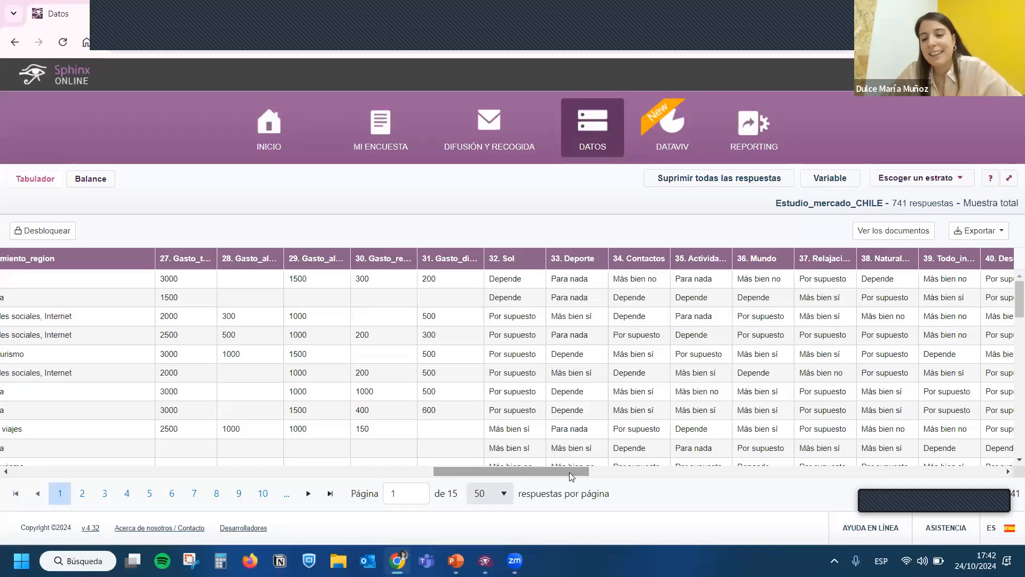
pyautogui.moveTo(569, 472); pyautogui.dragTo(613, 473)
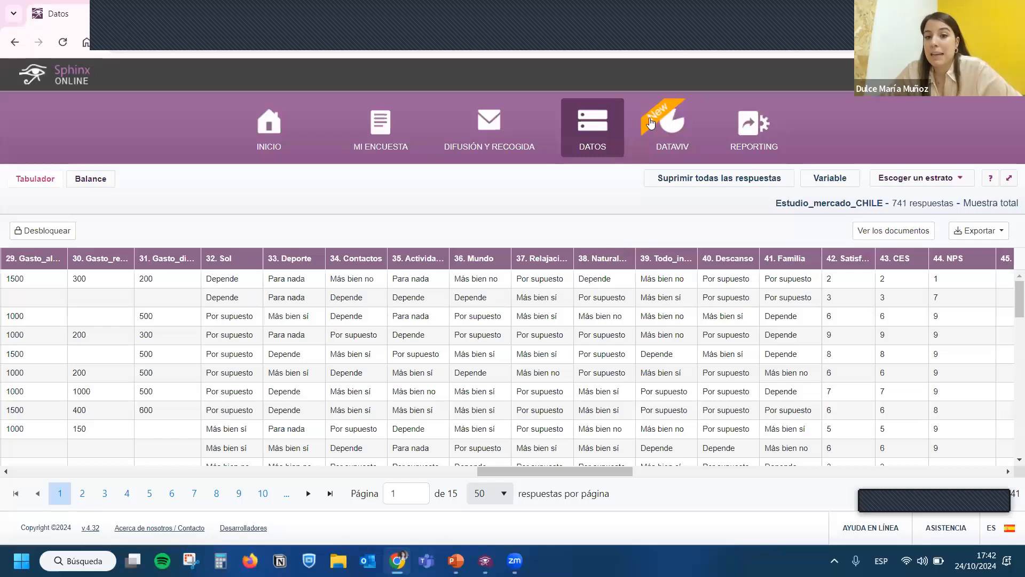
# - Open the Cuadro de mando dashboard in Dataviv and look through its pages 1 to 4, returning to page 1
pyautogui.click(680, 126)
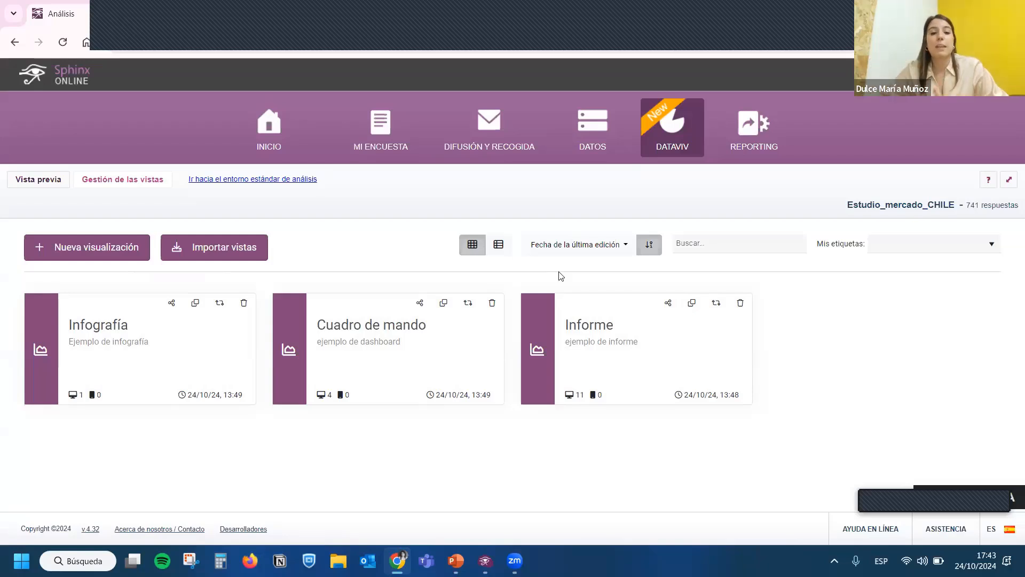
pyautogui.click(403, 354)
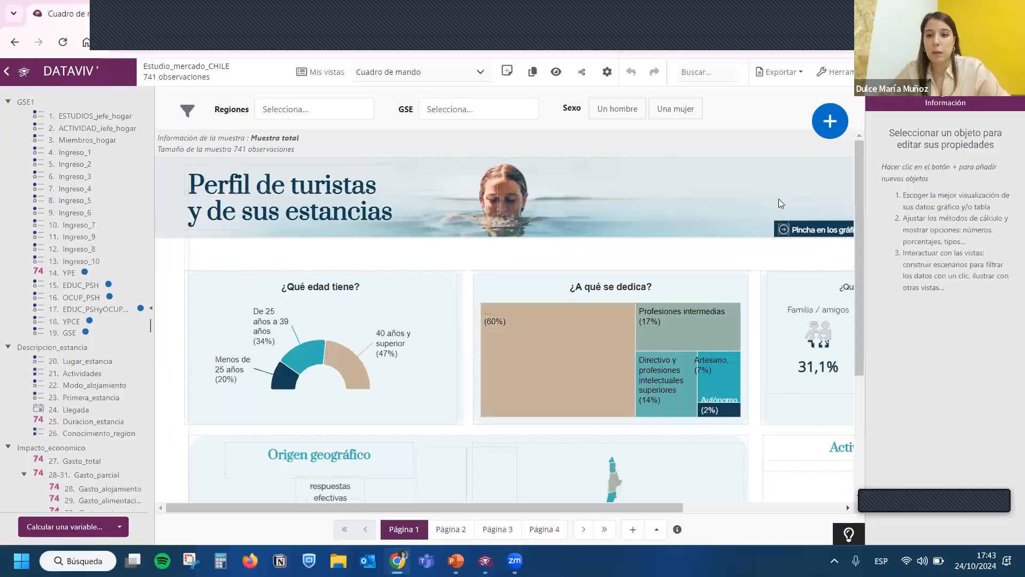
pyautogui.hotkey('ctrl', '-')
pyautogui.hotkey('ctrl', '-')
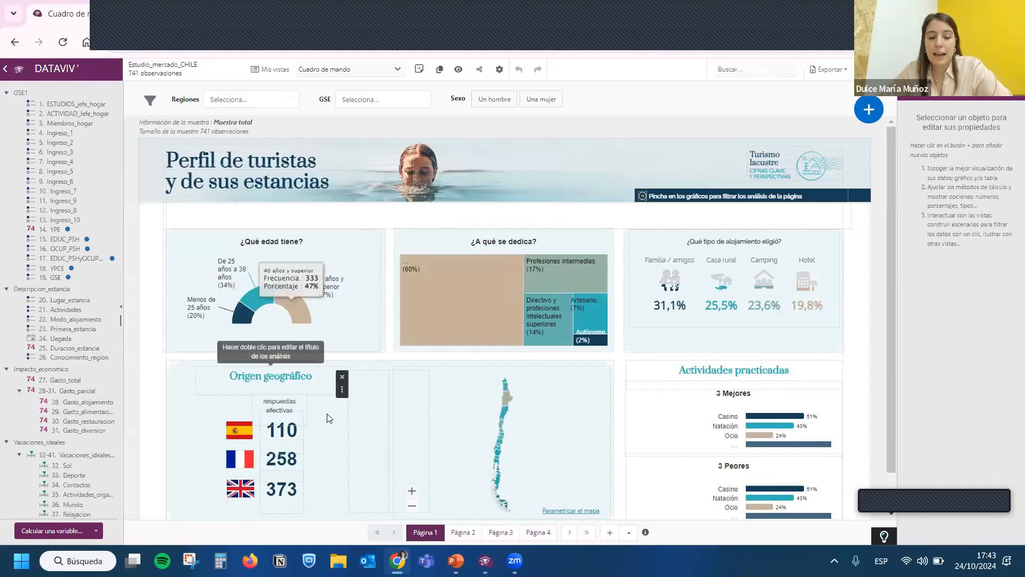
pyautogui.click(462, 533)
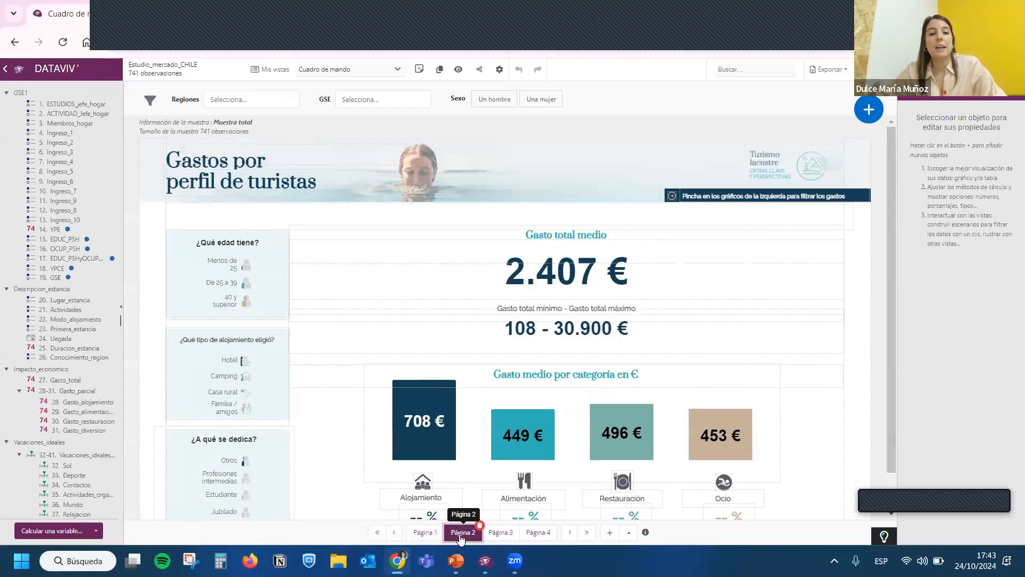
pyautogui.click(502, 534)
pyautogui.click(537, 534)
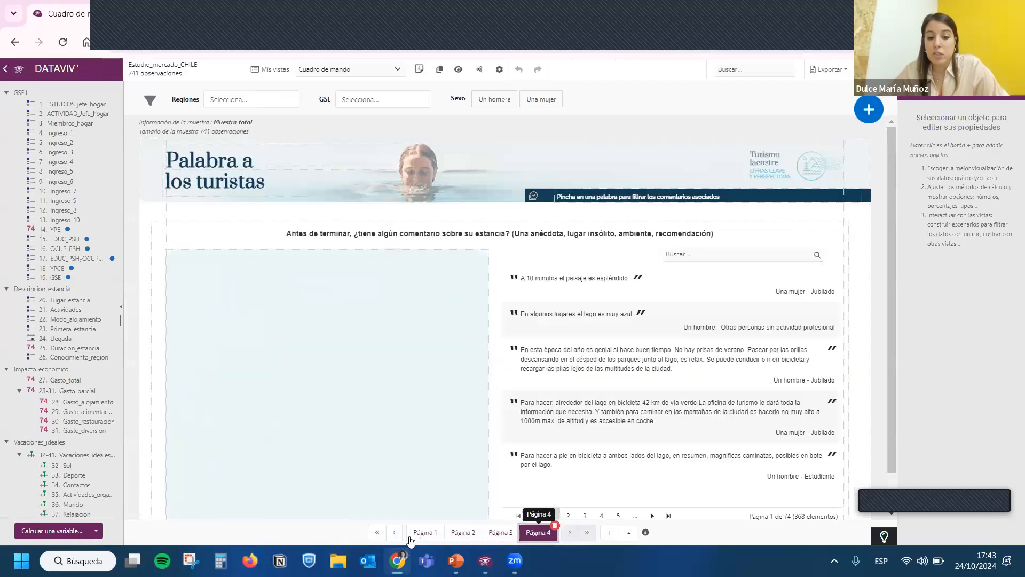
pyautogui.click(425, 533)
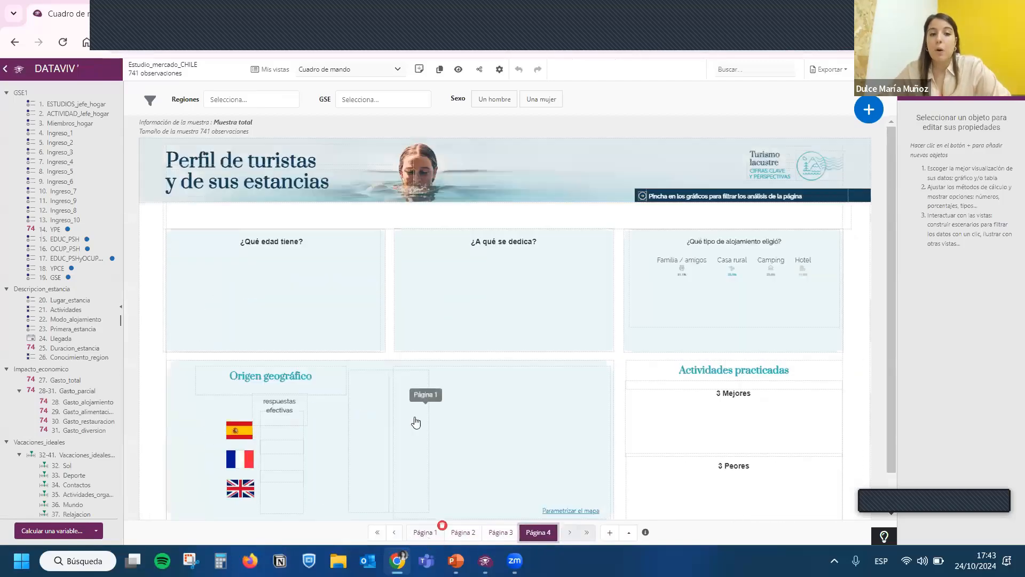
# - Switch to the Informe view and look through its pages to the ¿A qué se dedica? chart on page 3
pyautogui.click(387, 74)
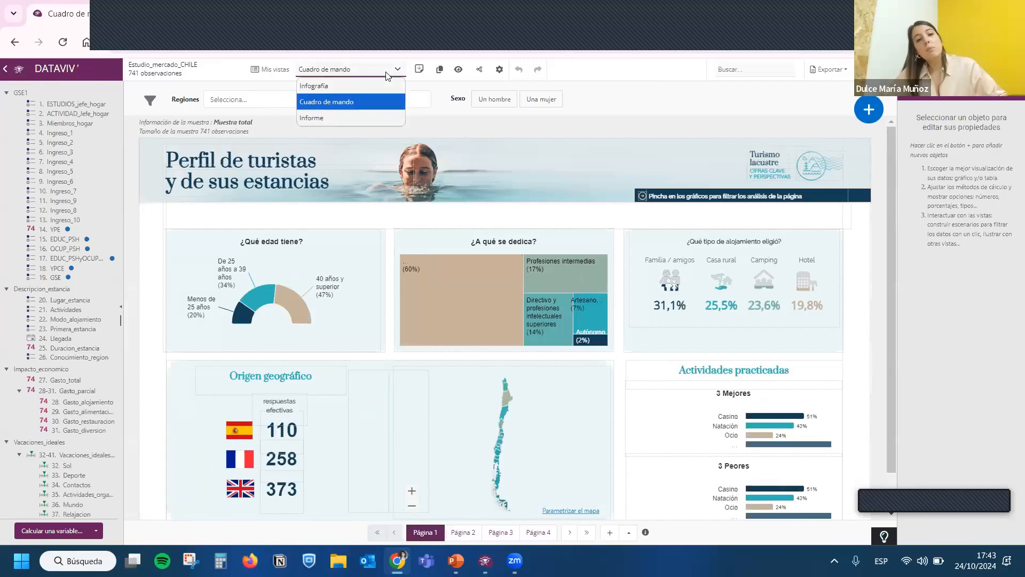
pyautogui.click(355, 117)
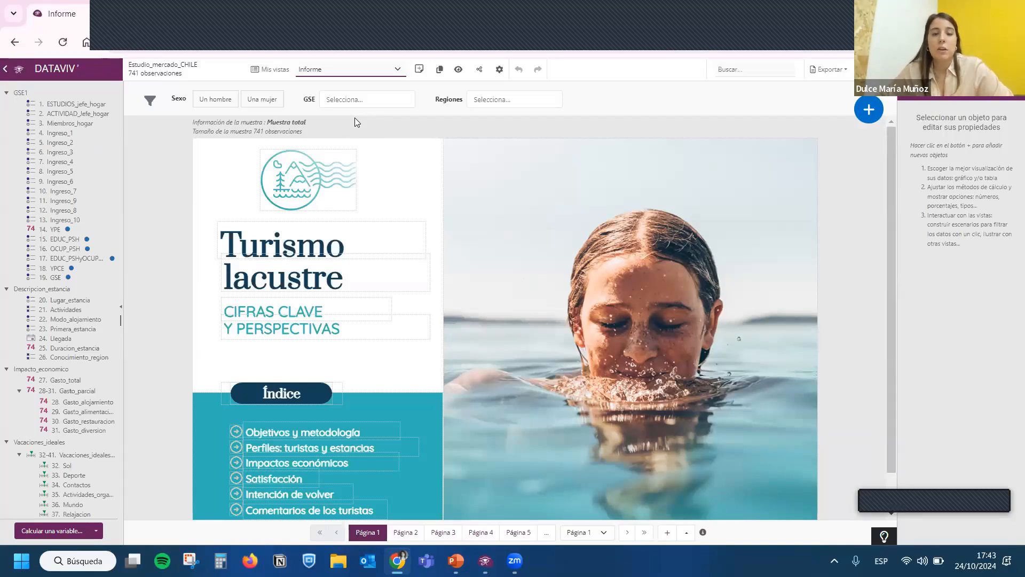
pyautogui.click(406, 533)
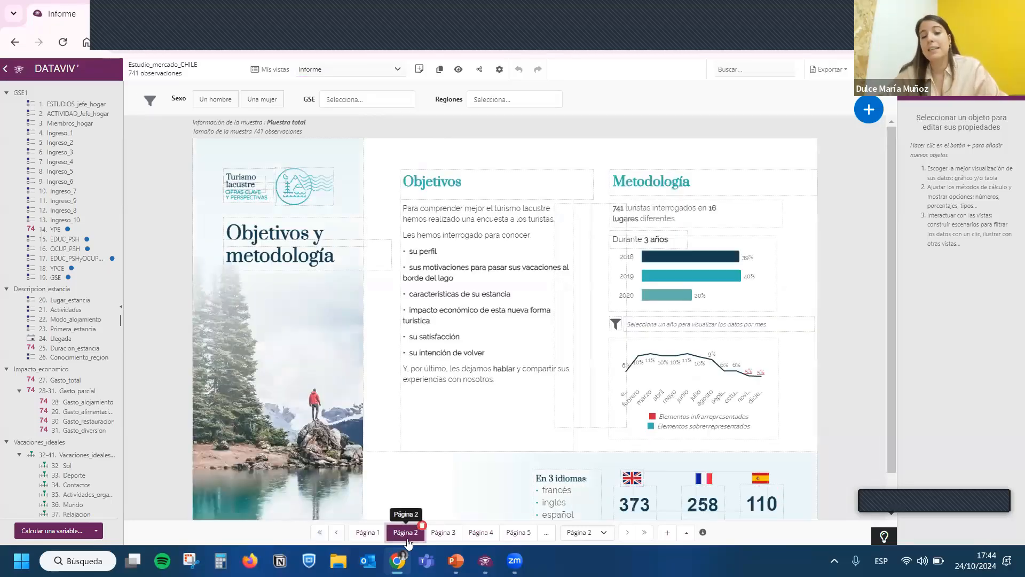
pyautogui.click(442, 534)
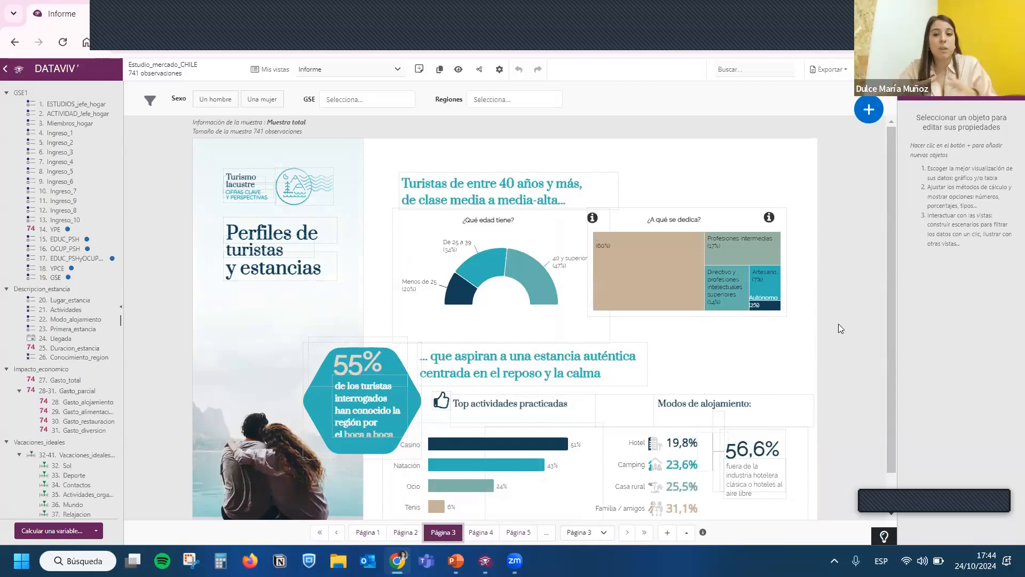
pyautogui.click(737, 249)
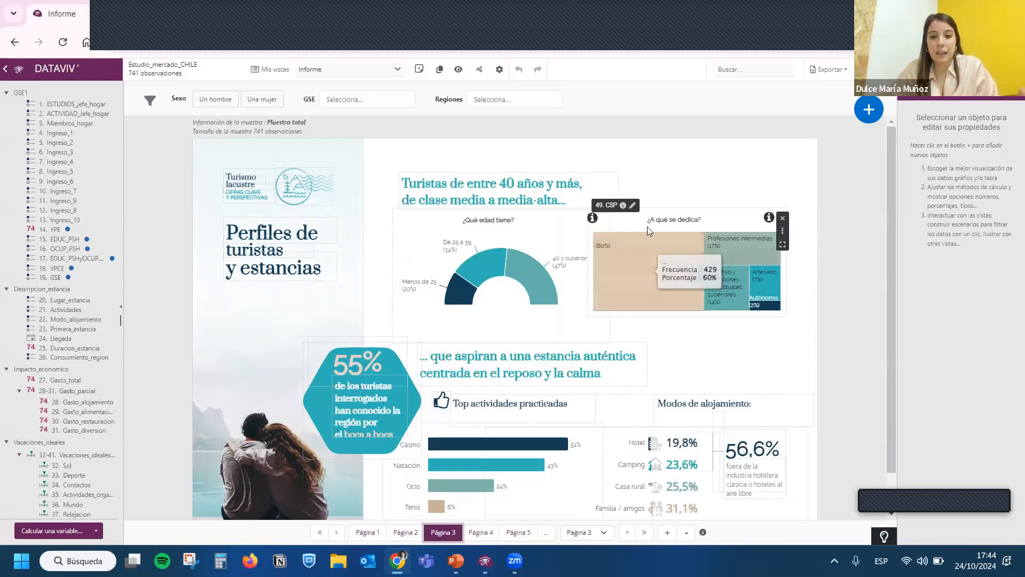
# - Move the ¿A qué se dedica? chart on page 3 slightly to the right, away from the age chart
pyautogui.moveTo(639, 221); pyautogui.dragTo(670, 224)
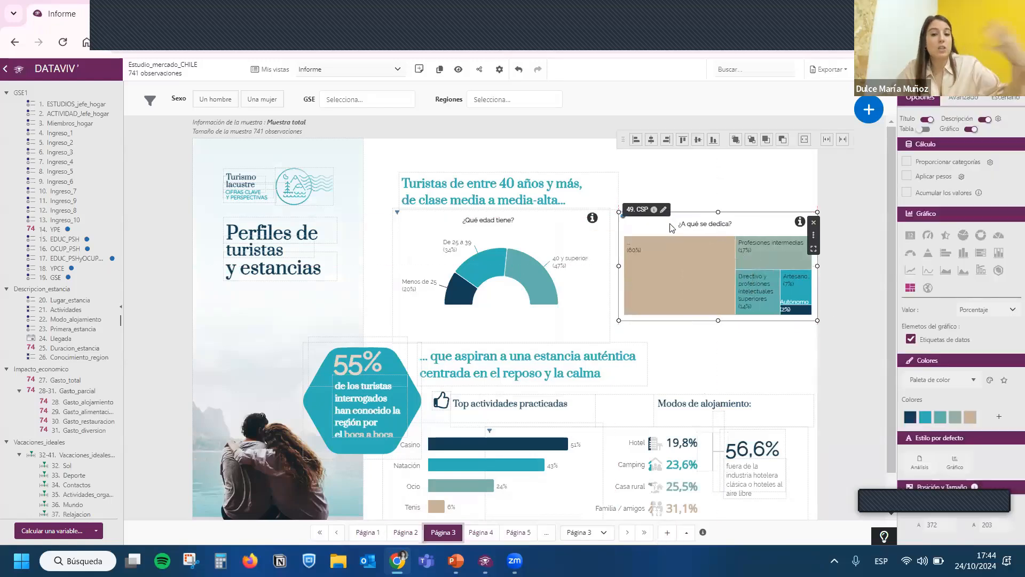
pyautogui.click(676, 176)
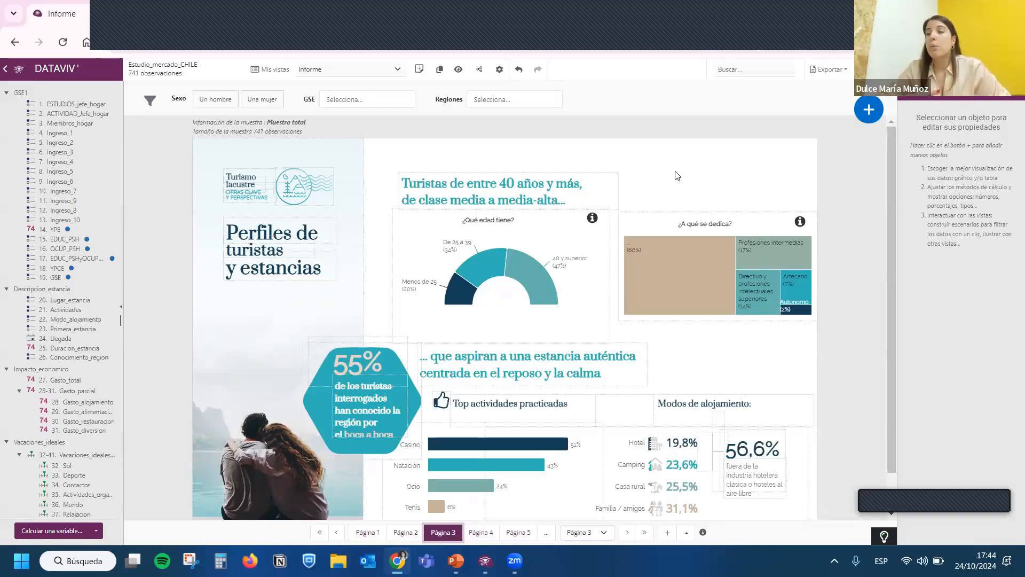
# - Look through the choices of the GSE and Regiones filters without applying any
pyautogui.click(385, 98)
pyautogui.click(507, 98)
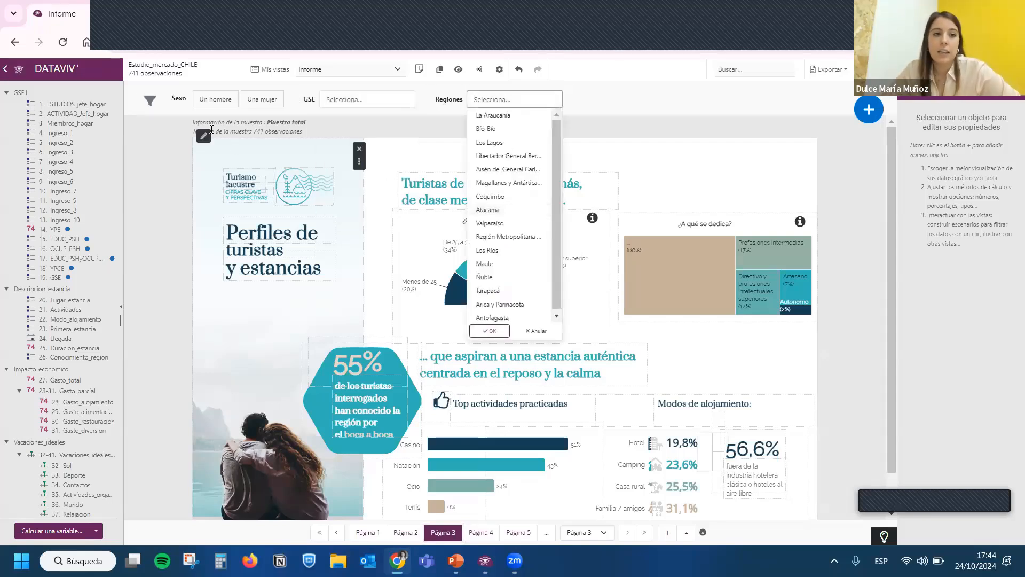
pyautogui.click(603, 109)
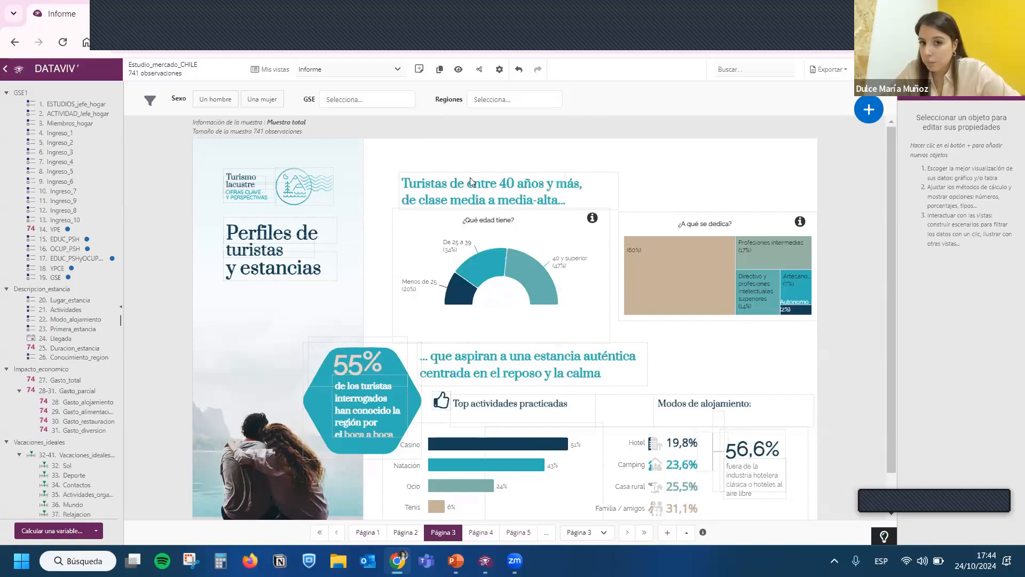
# - Look through report pages 4, 5 and 6 and return to page 1
pyautogui.click(483, 532)
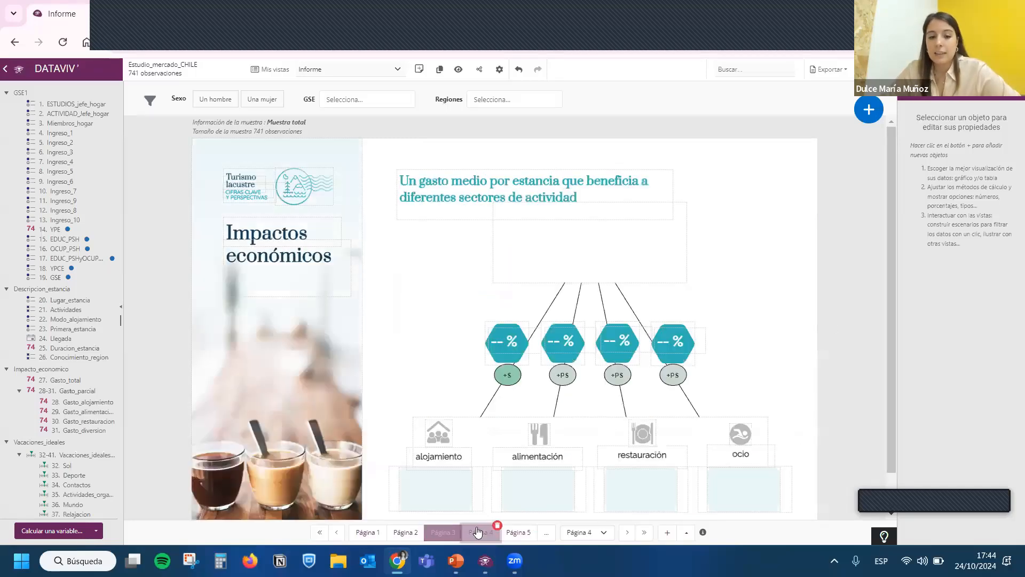
pyautogui.click(518, 533)
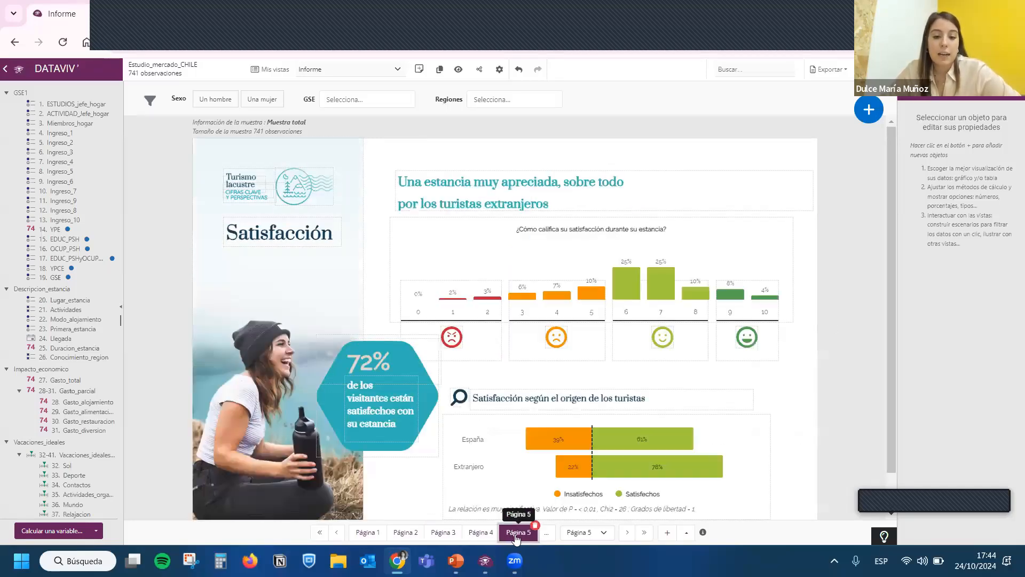
pyautogui.click(550, 535)
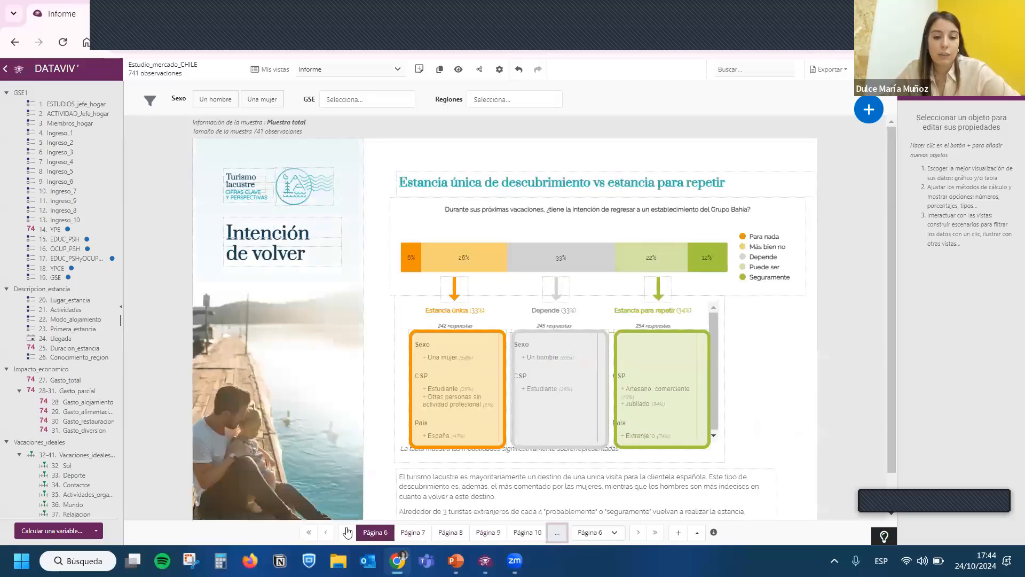
pyautogui.click(309, 532)
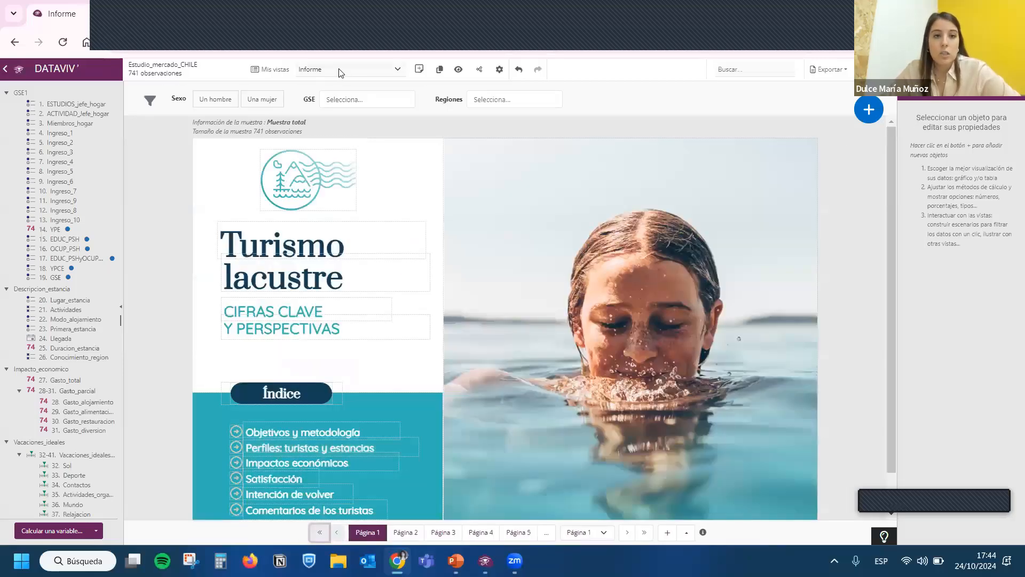
# - Switch to the Infografía view, saving the changes made to the report
pyautogui.click(341, 70)
pyautogui.click(332, 86)
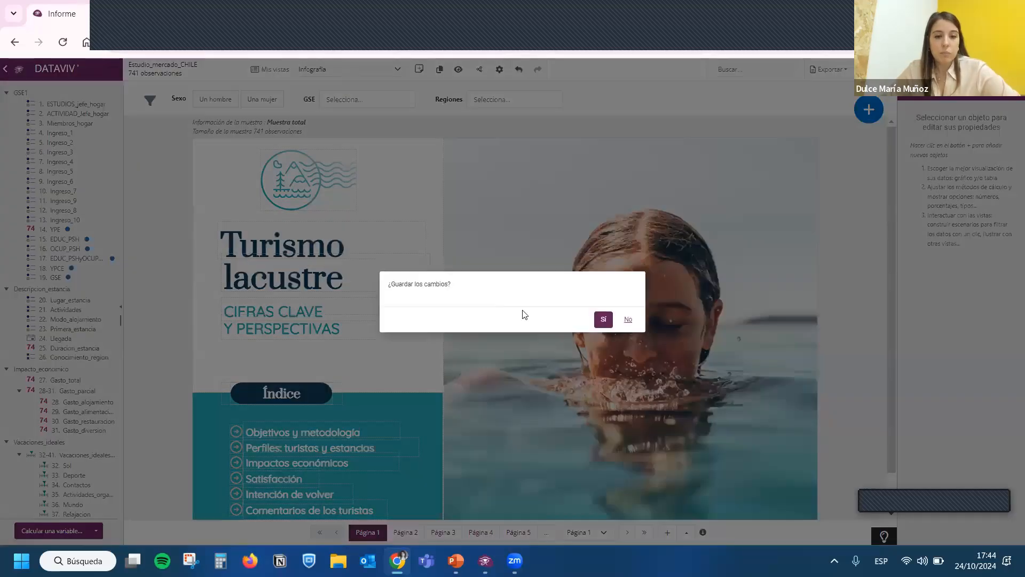
pyautogui.click(598, 318)
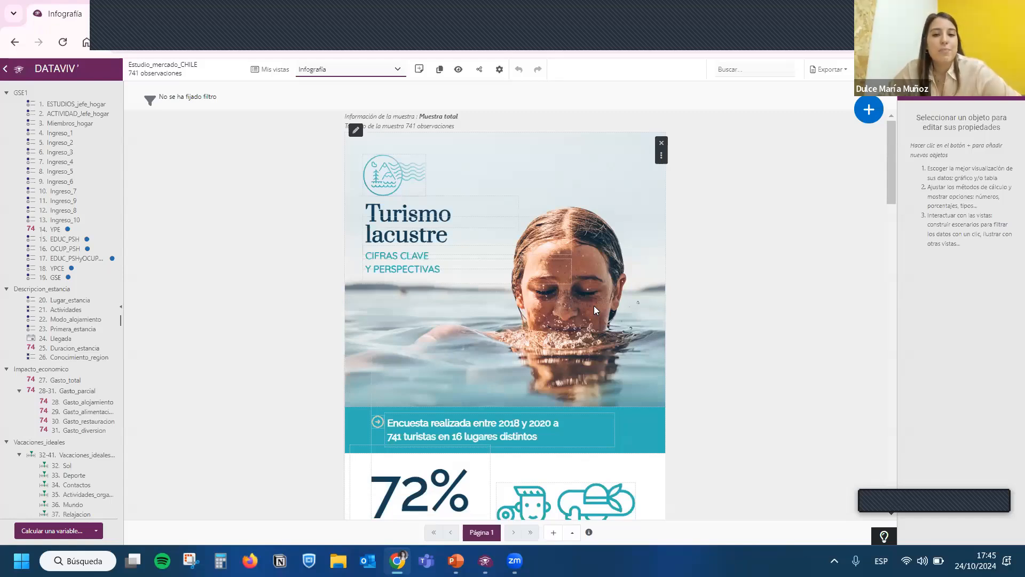
# - Examine the infographic's figures, charts and map, including the satisfaction by country chart, and return to its start
pyautogui.scroll(-20, 595, 309)
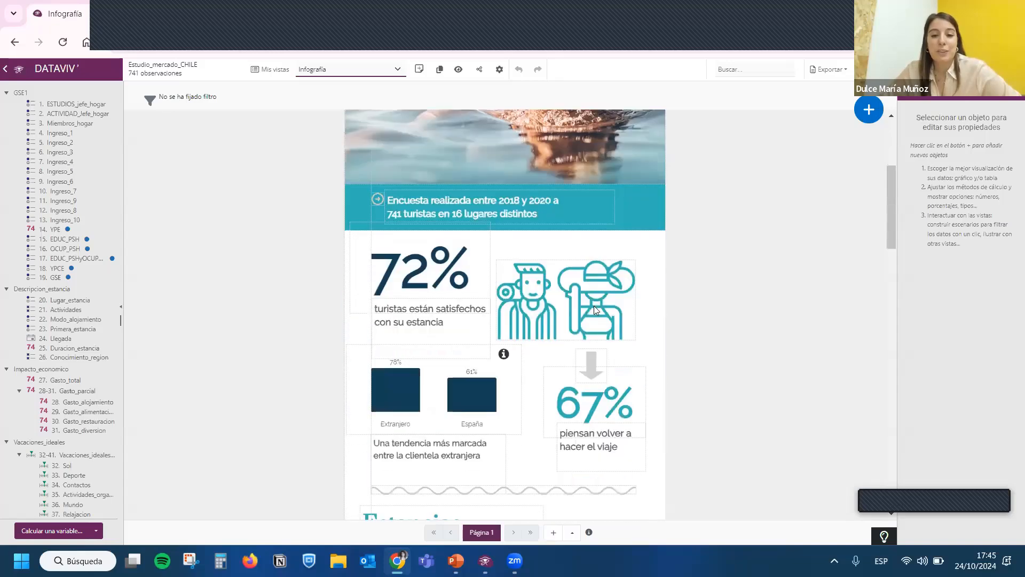
pyautogui.scroll(-5, 597, 312)
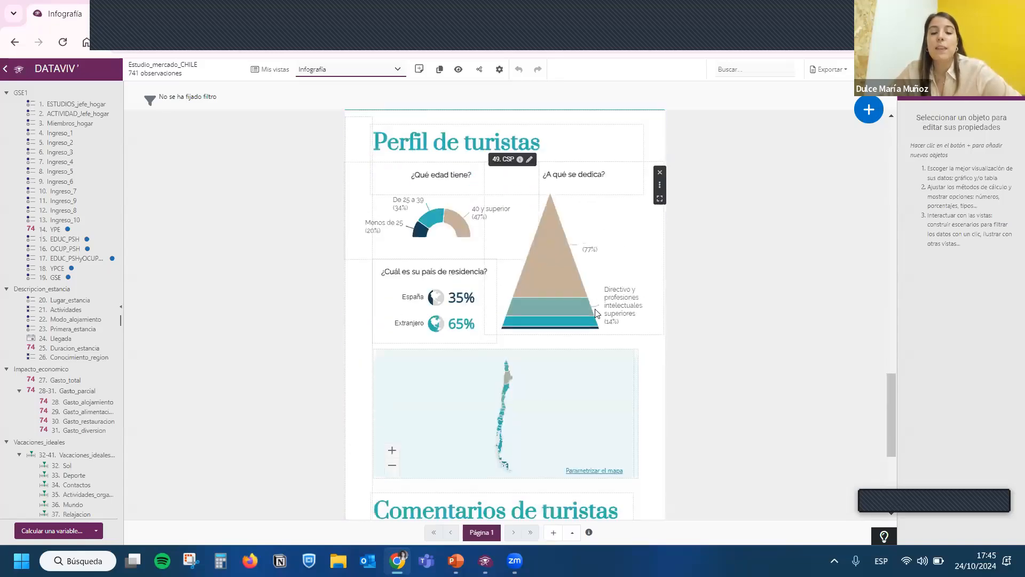
pyautogui.scroll(7, 646, 393)
pyautogui.scroll(18, 655, 397)
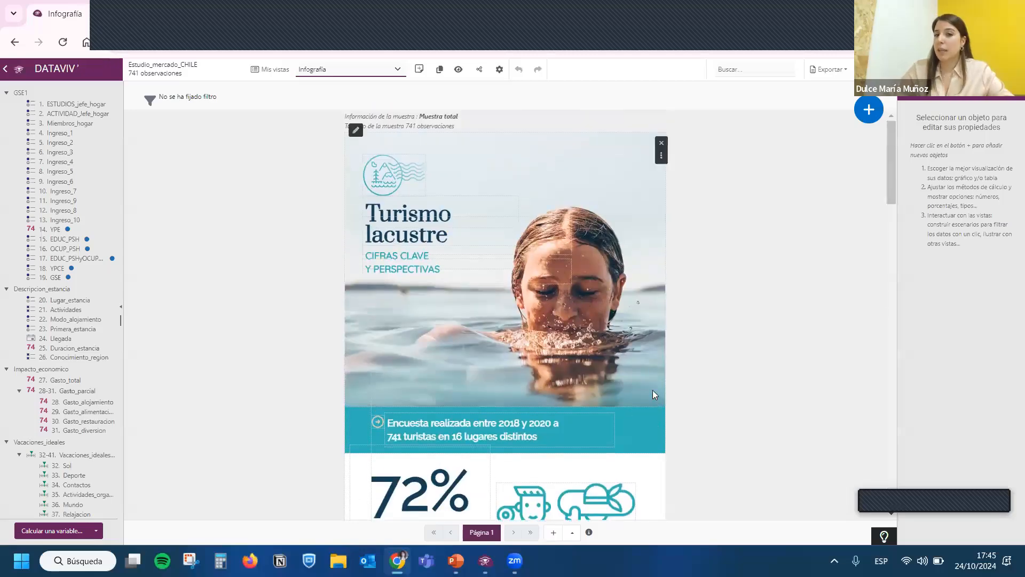
pyautogui.scroll(-20, 654, 390)
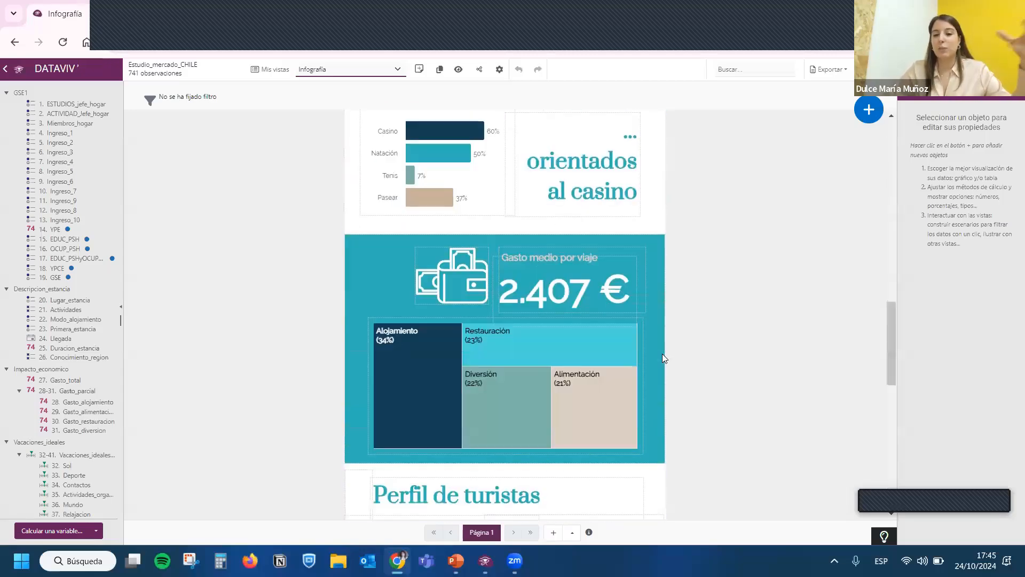
pyautogui.scroll(12, 663, 356)
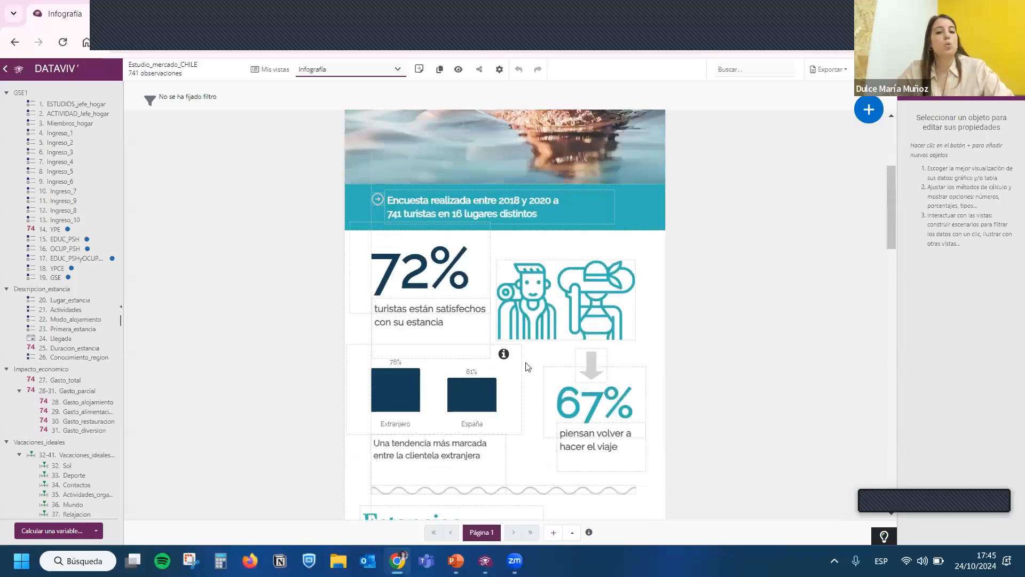
pyautogui.click(487, 388)
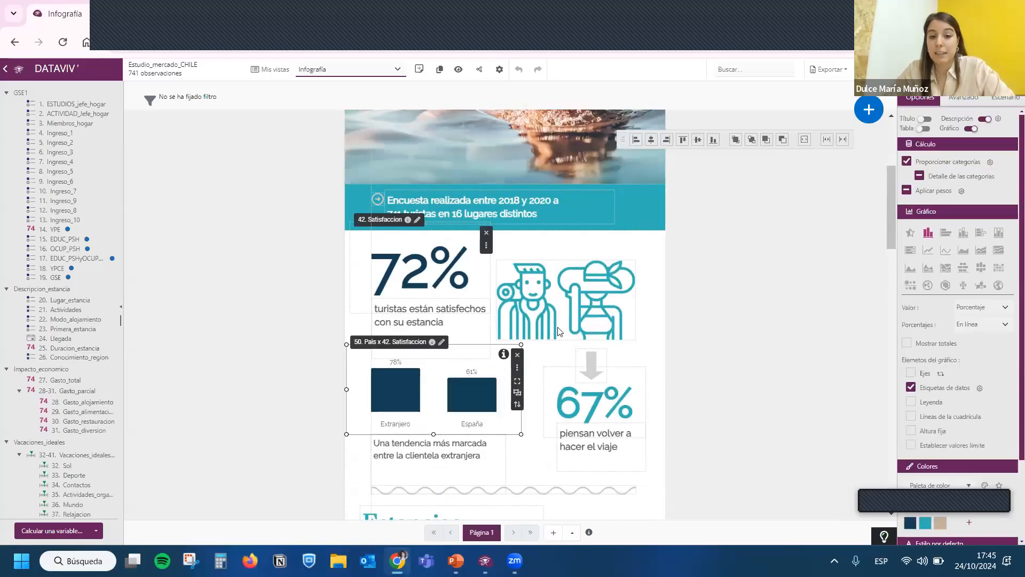
pyautogui.scroll(3, 556, 336)
pyautogui.scroll(1, 556, 335)
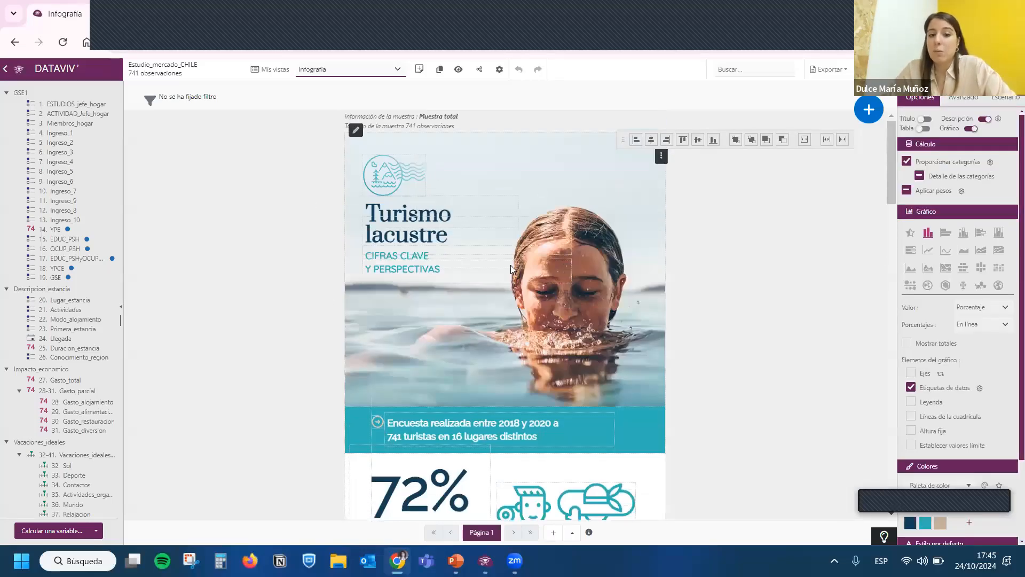
# - Create a new visualization from the empty view template and name it aim
pyautogui.click(419, 69)
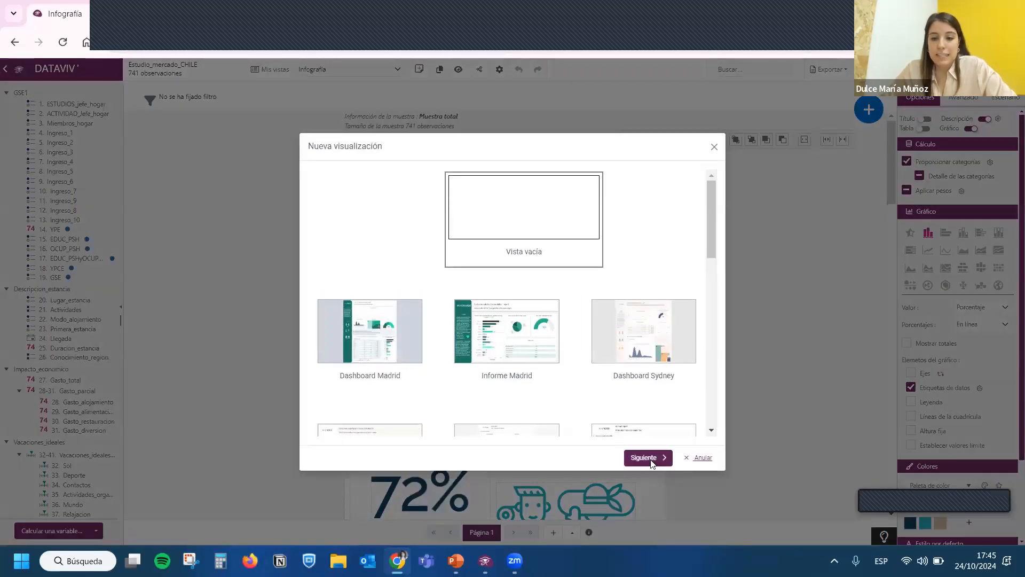
pyautogui.click(651, 460)
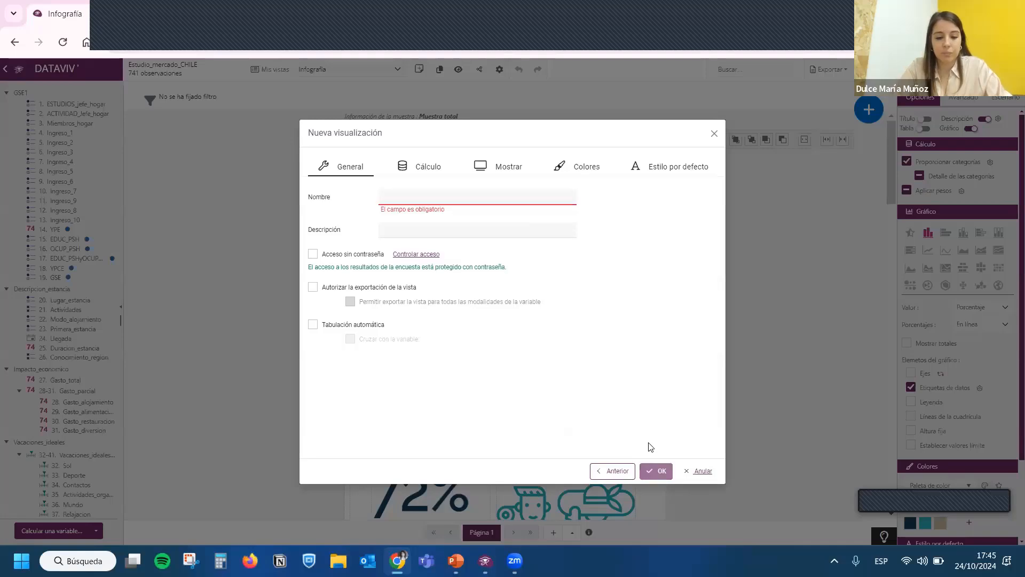
pyautogui.write('aim')
pyautogui.click(660, 473)
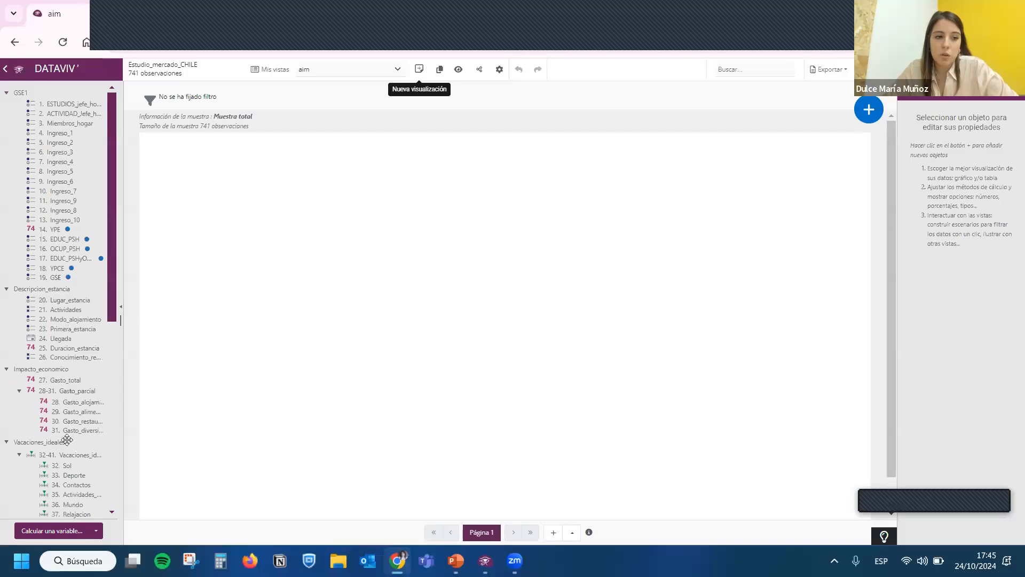
# - Collapse the GSE1 variable group and add a chart of the variable 21. Actividades to the empty page
pyautogui.scroll(-5, 66, 443)
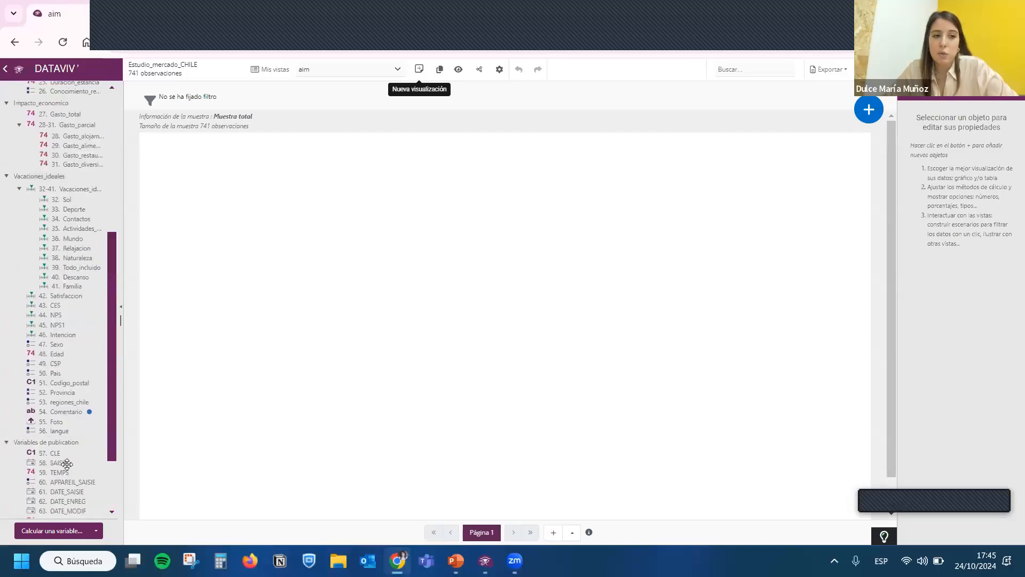
pyautogui.scroll(5, 66, 463)
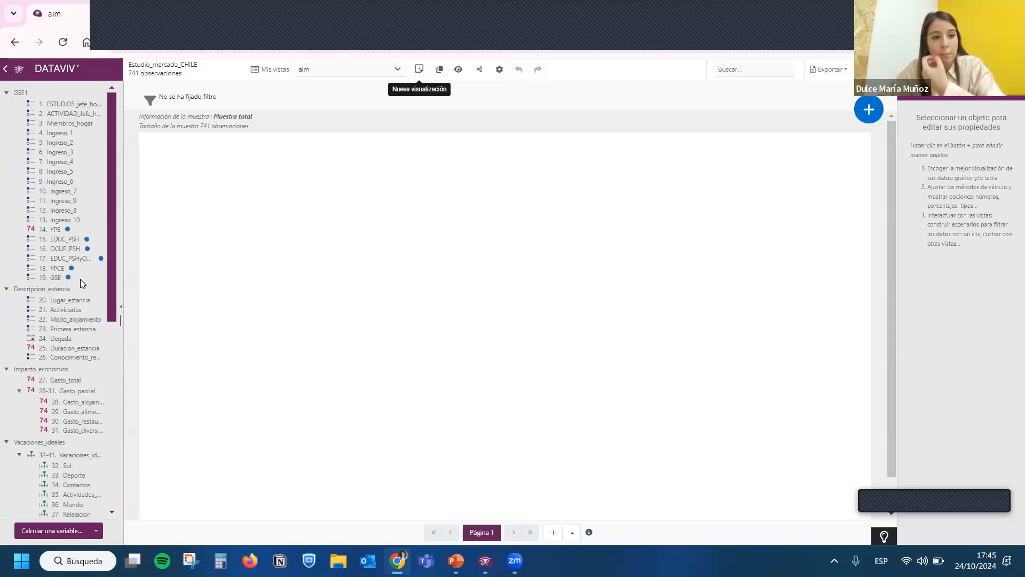
pyautogui.moveTo(67, 277); pyautogui.dragTo(47, 221)
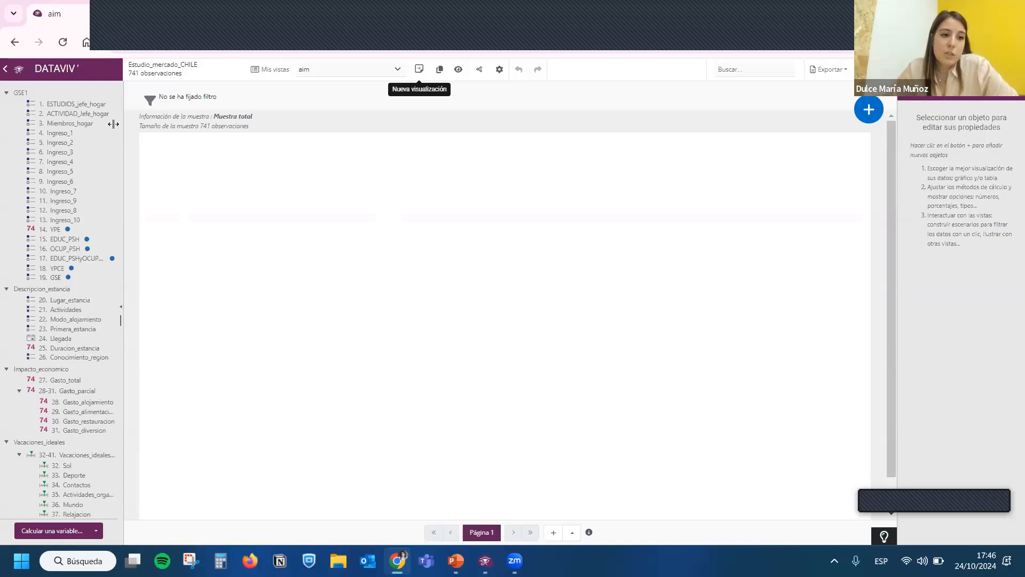
pyautogui.click(6, 93)
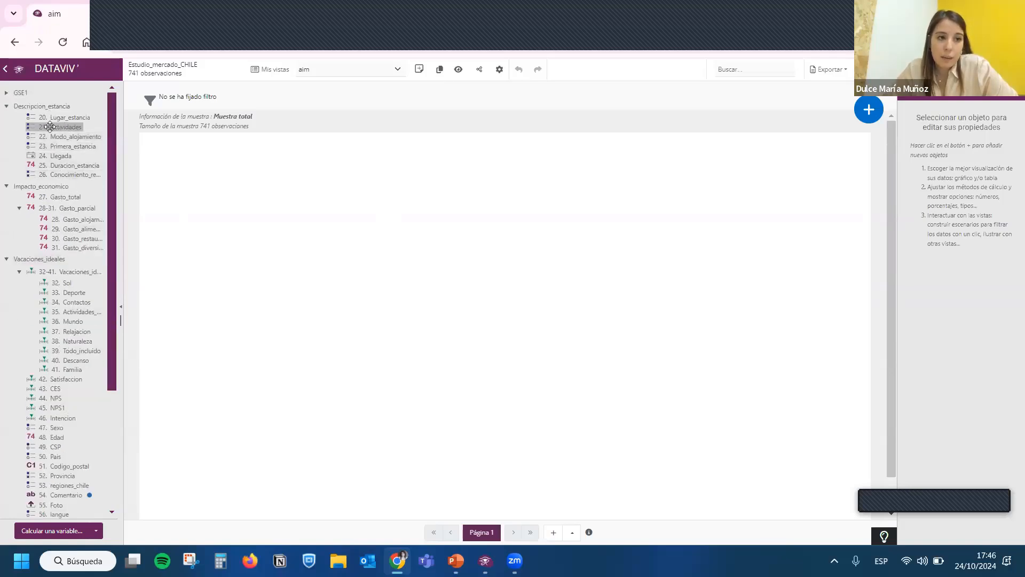
pyautogui.moveTo(50, 127); pyautogui.dragTo(175, 140)
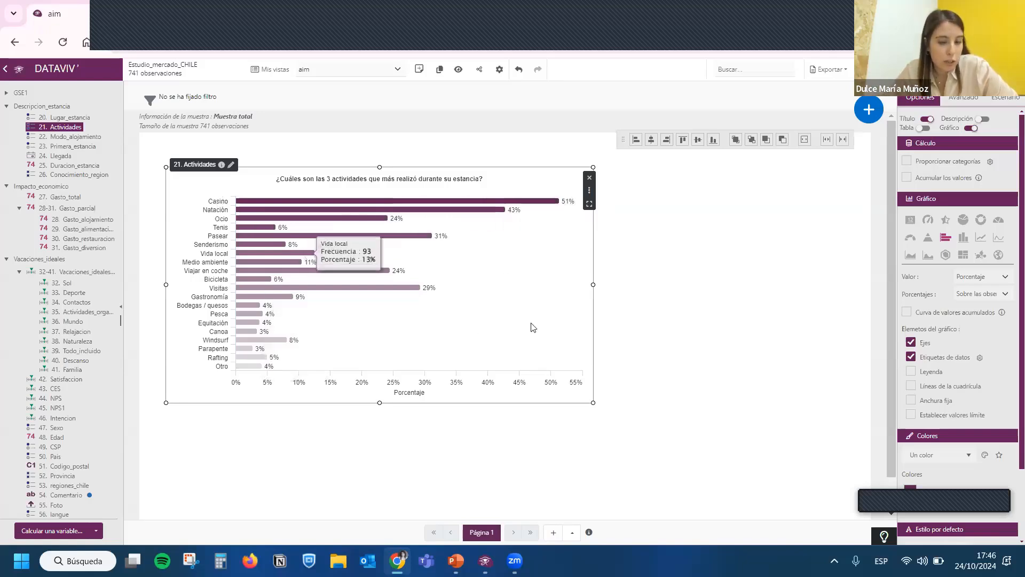
# - Reposition the Actividades chart near the page's upper left and enlarge it to over half the page width, with every activity label readable
pyautogui.moveTo(525, 308)
pyautogui.mouseDown()
pyautogui.moveTo(513, 310)
pyautogui.moveTo(530, 315)
pyautogui.mouseUp()
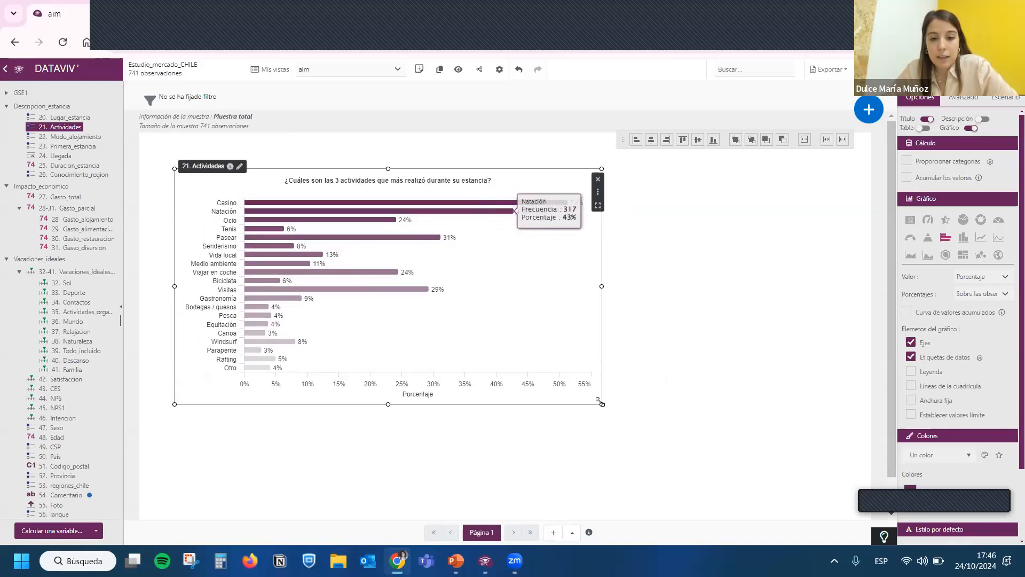
pyautogui.moveTo(599, 401); pyautogui.dragTo(410, 355)
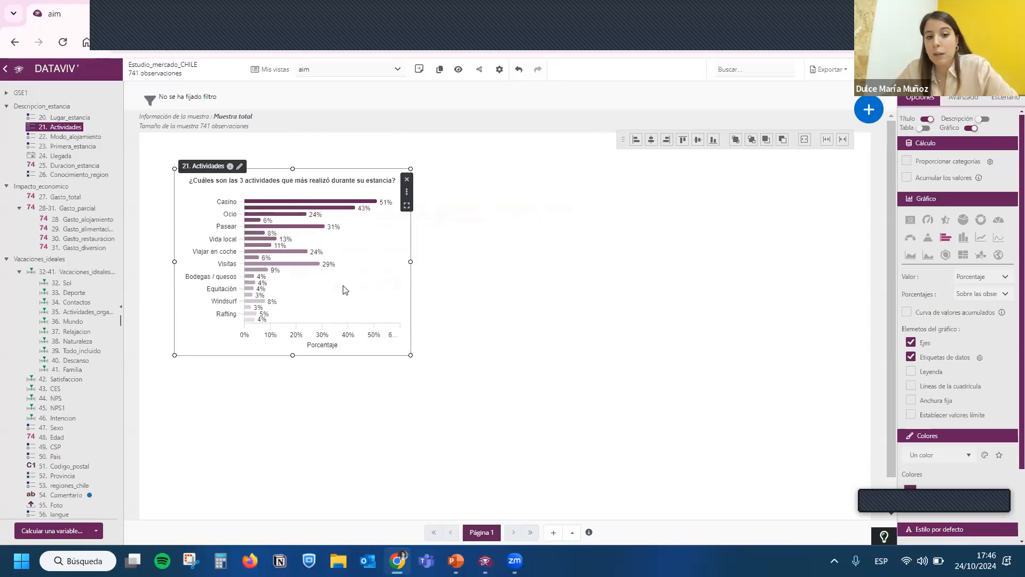
pyautogui.moveTo(345, 290); pyautogui.dragTo(309, 291)
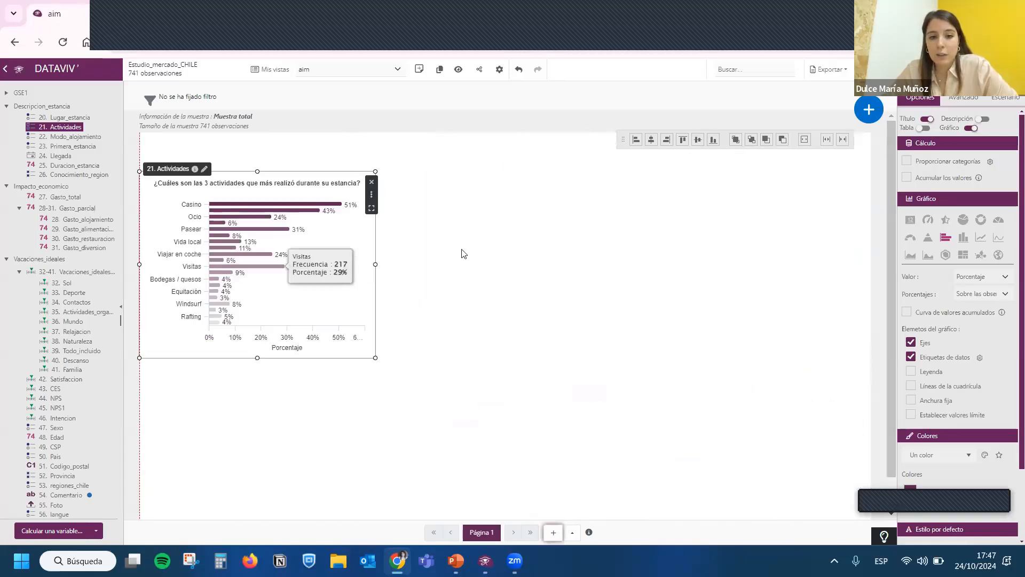
pyautogui.moveTo(462, 254); pyautogui.dragTo(346, 288)
pyautogui.moveTo(413, 261); pyautogui.dragTo(637, 259)
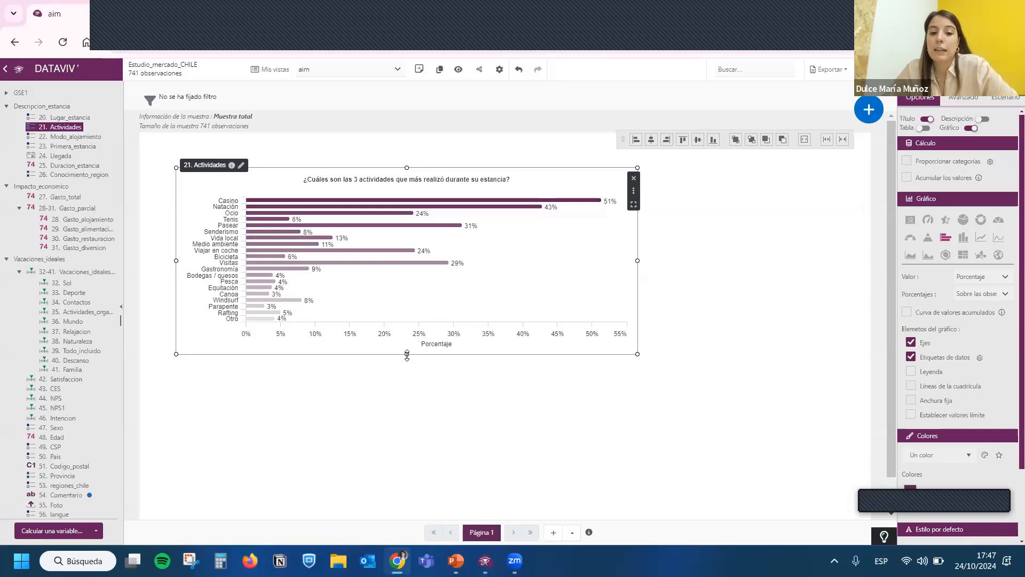
pyautogui.moveTo(407, 355); pyautogui.dragTo(407, 406)
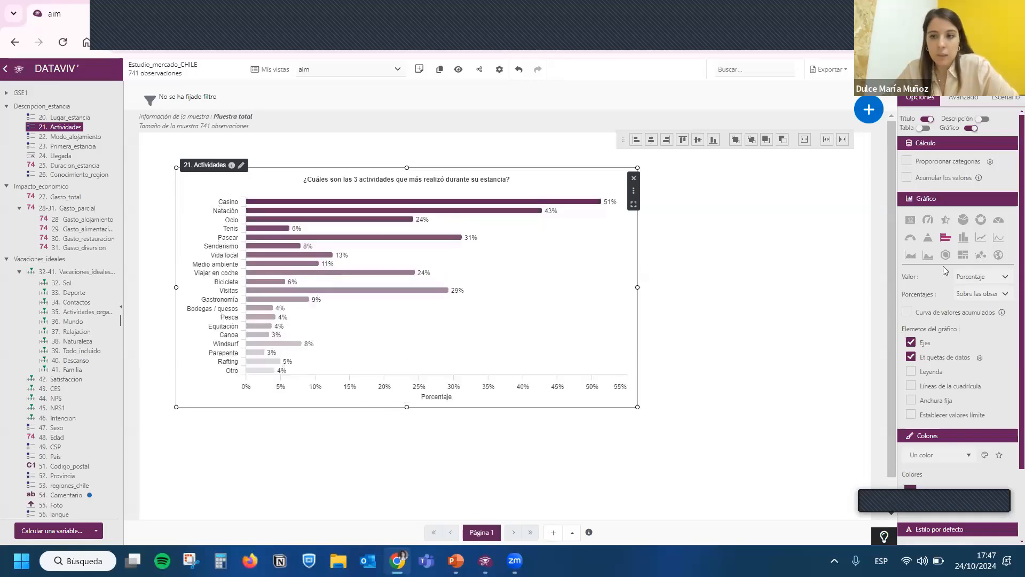
# - Try the column and semicircular ring chart types on the Actividades chart and return it to horizontal bars
pyautogui.click(969, 241)
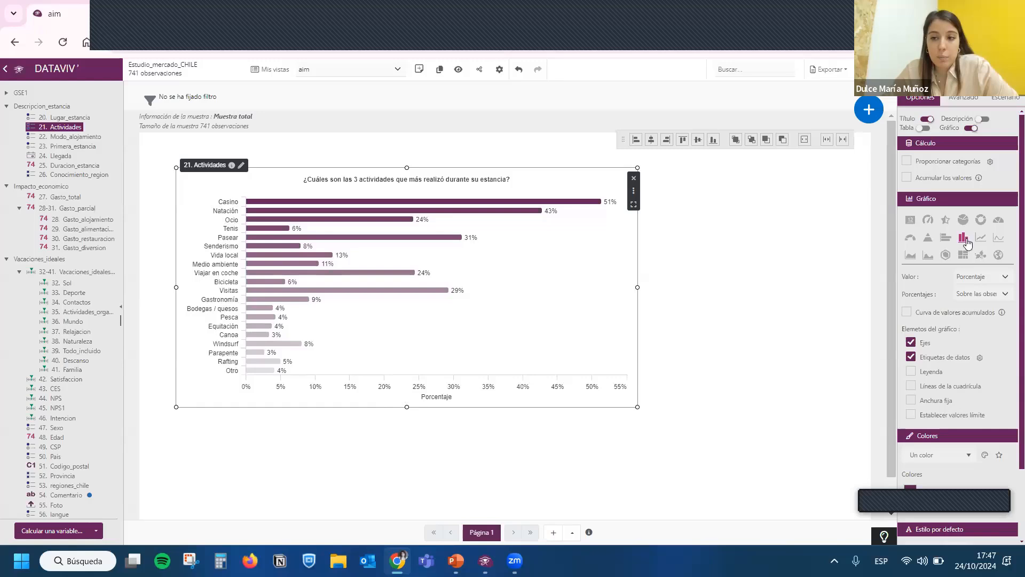
pyautogui.click(910, 238)
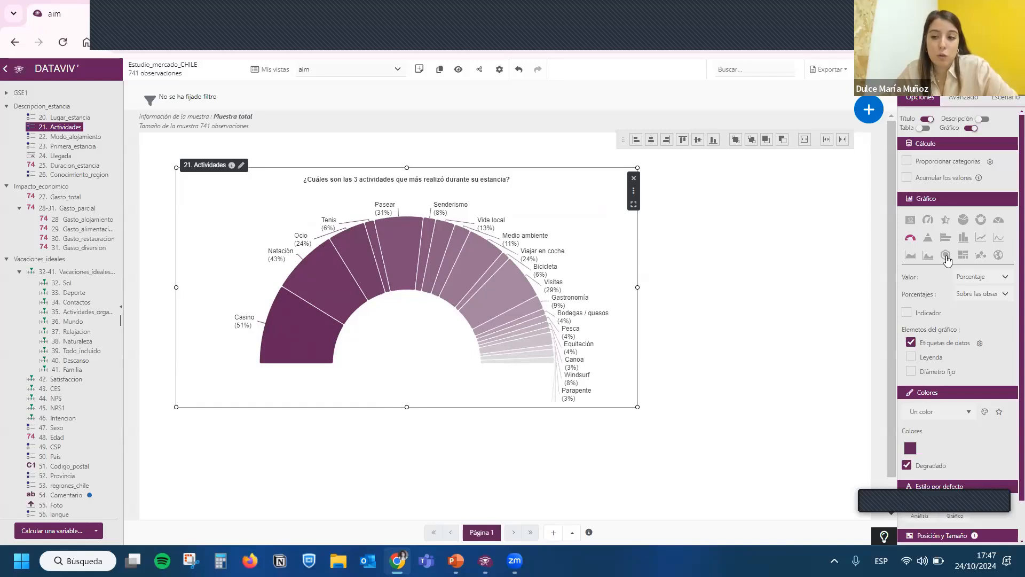
pyautogui.click(945, 237)
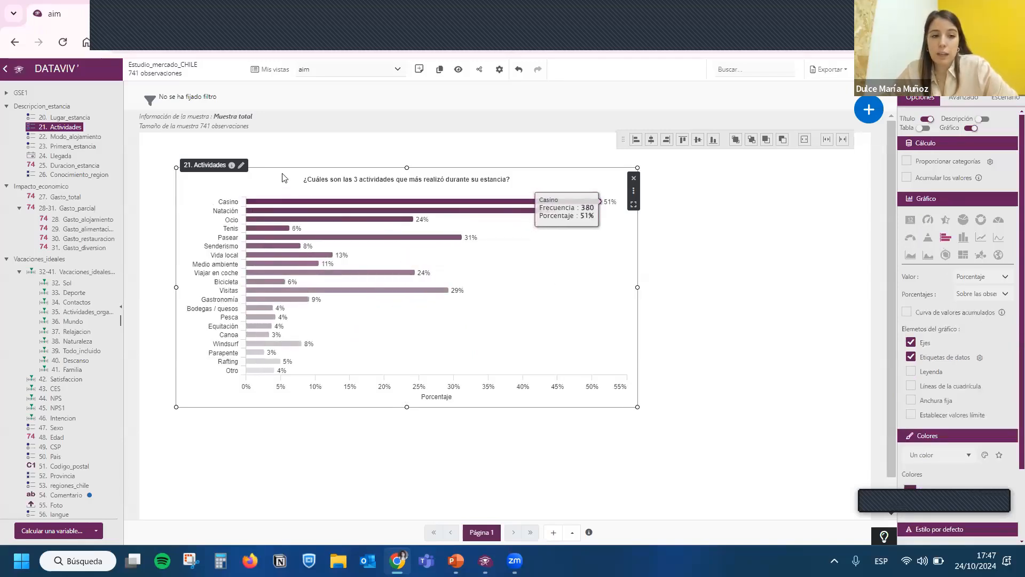
# - Try the Actividades chart as a single-figure indicator showing % sobre las citas de... for Senderismo, shrunk near the page's upper left
pyautogui.scroll(-1, 283, 177)
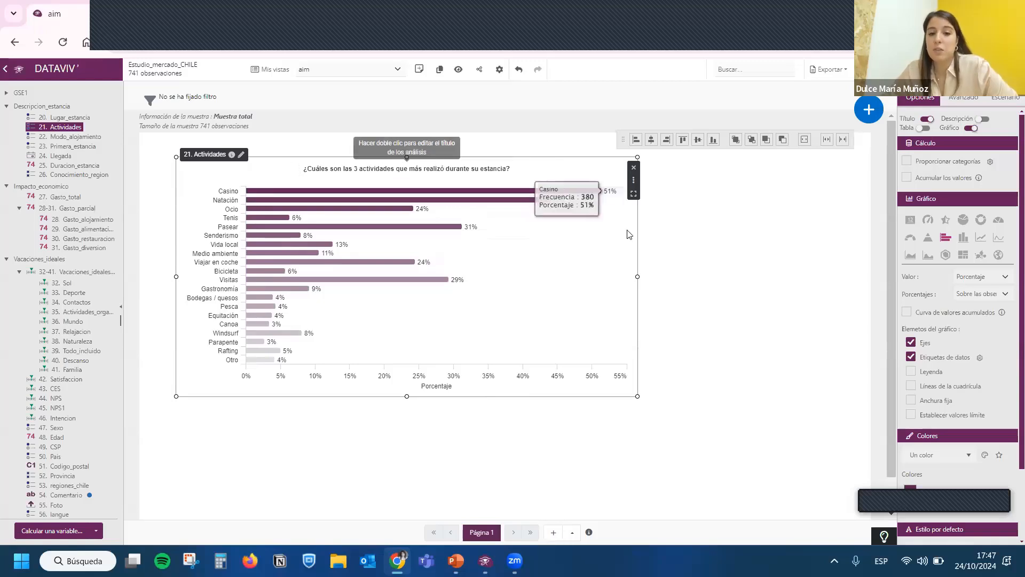
pyautogui.click(986, 276)
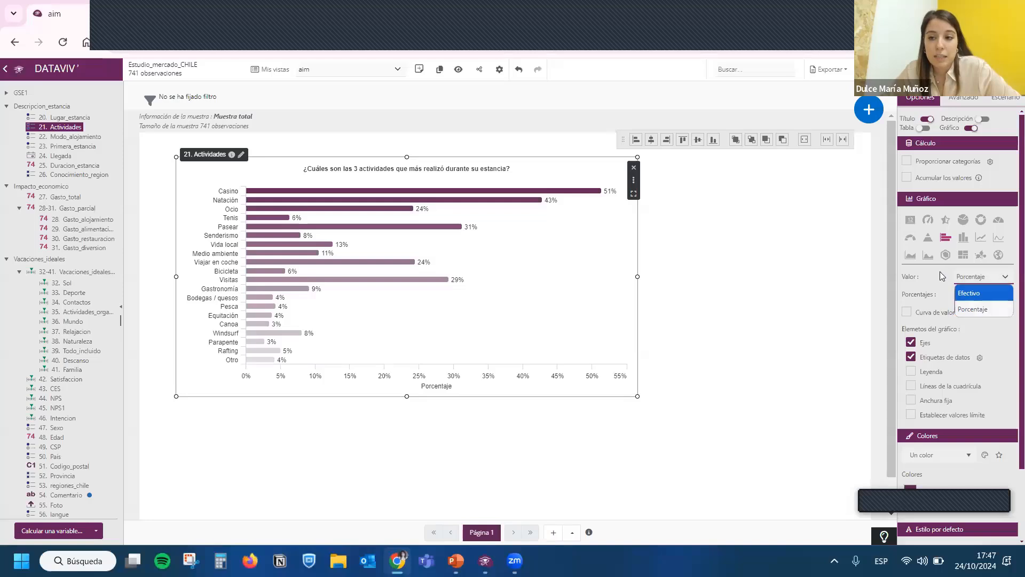
pyautogui.click(911, 222)
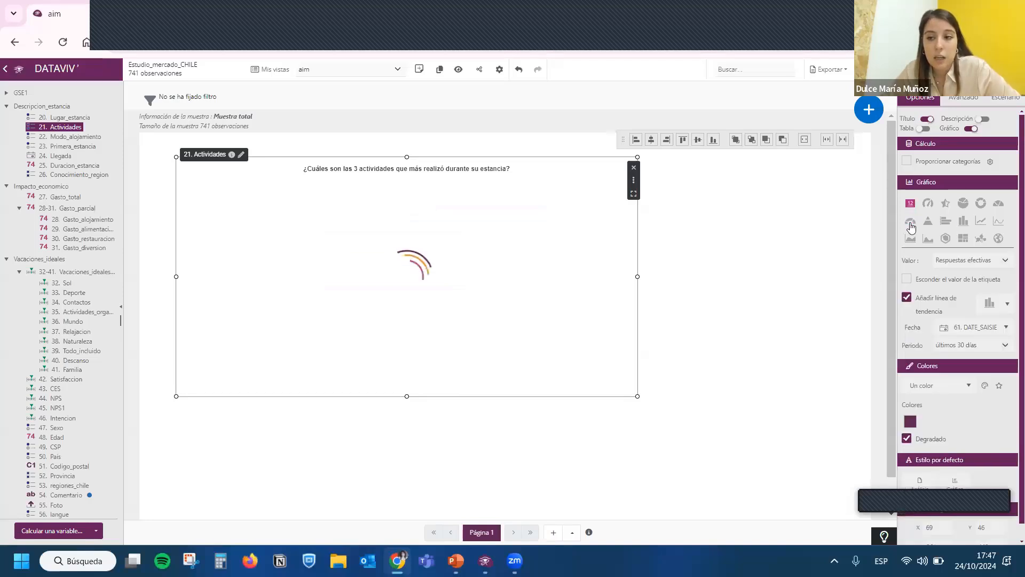
pyautogui.click(954, 260)
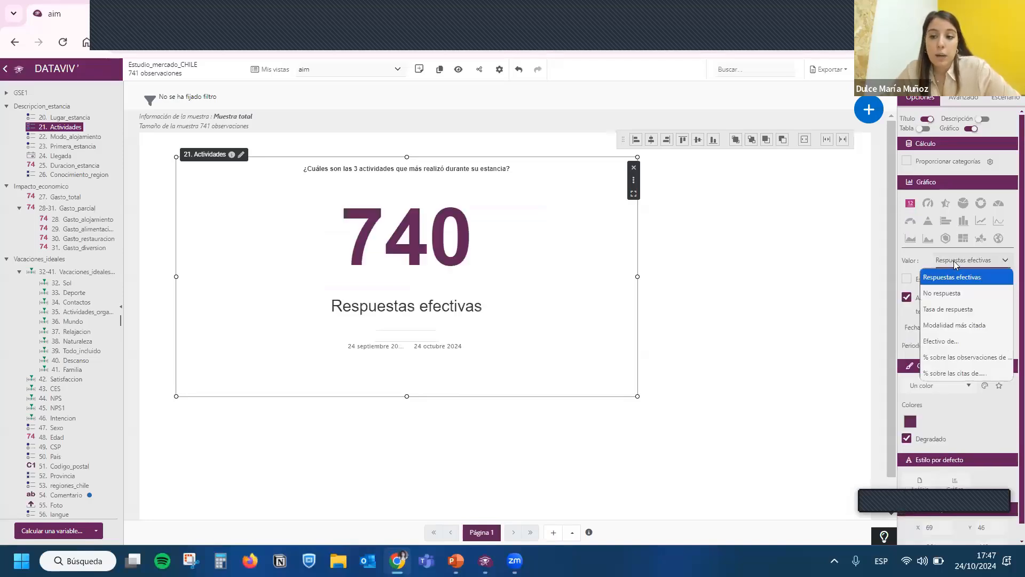
pyautogui.click(956, 371)
pyautogui.click(984, 280)
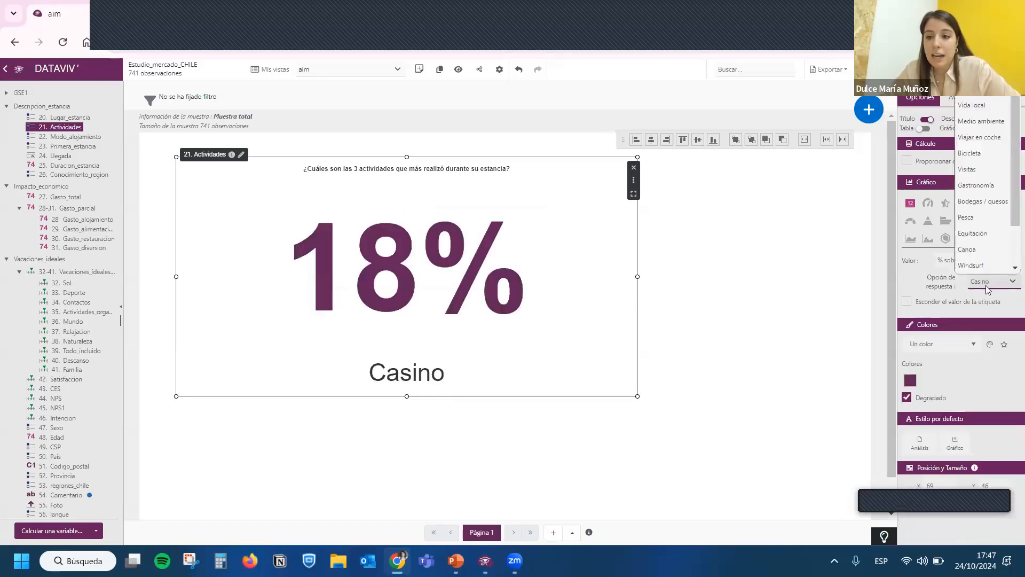
pyautogui.click(986, 147)
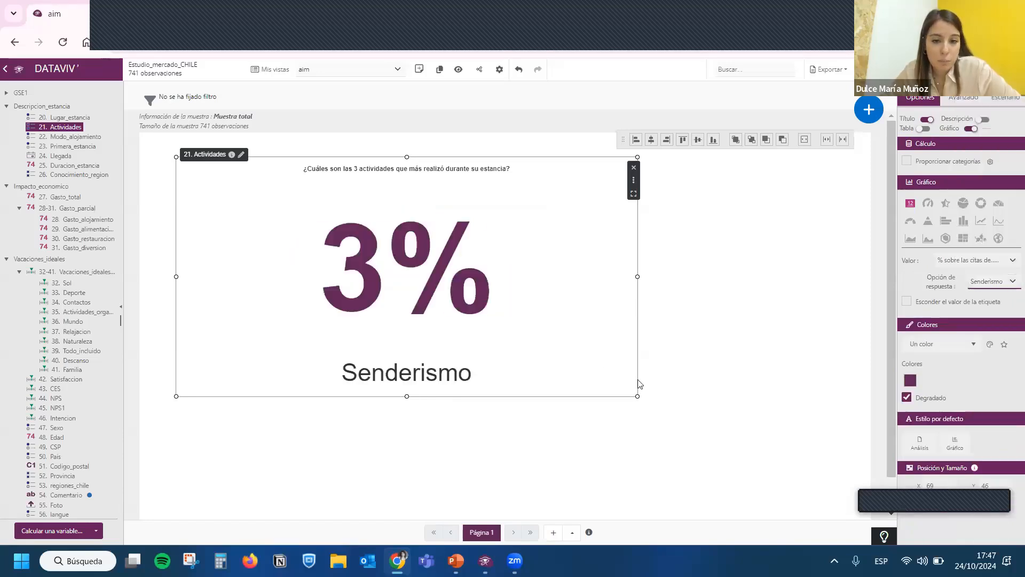
pyautogui.moveTo(559, 376); pyautogui.dragTo(409, 296)
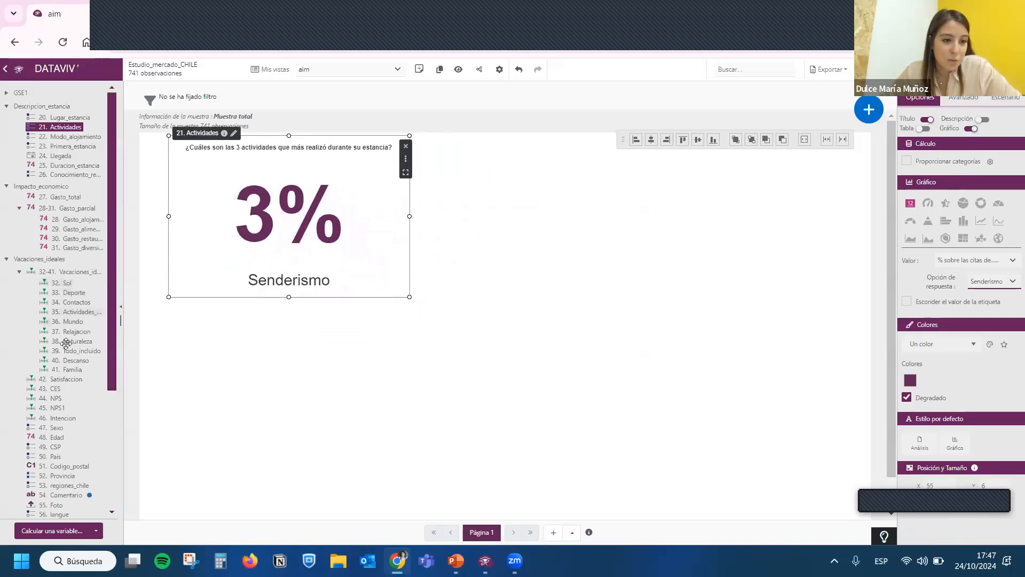
# - Add a chart of the variable 42. Satisfaccion beside the Actividades indicator and try stacked columns before returning it to plain columns
pyautogui.moveTo(57, 379); pyautogui.dragTo(506, 263)
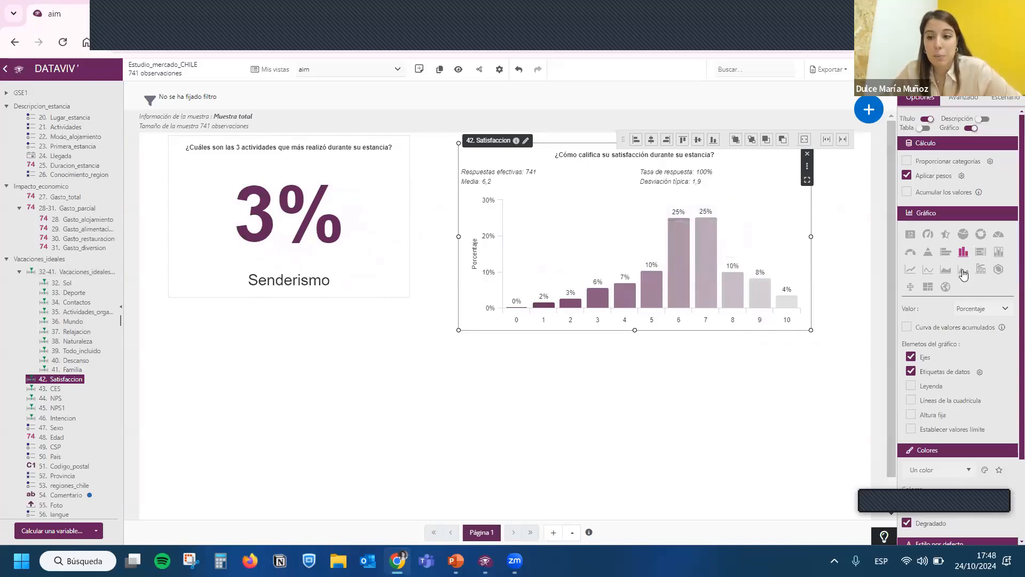
pyautogui.click(997, 251)
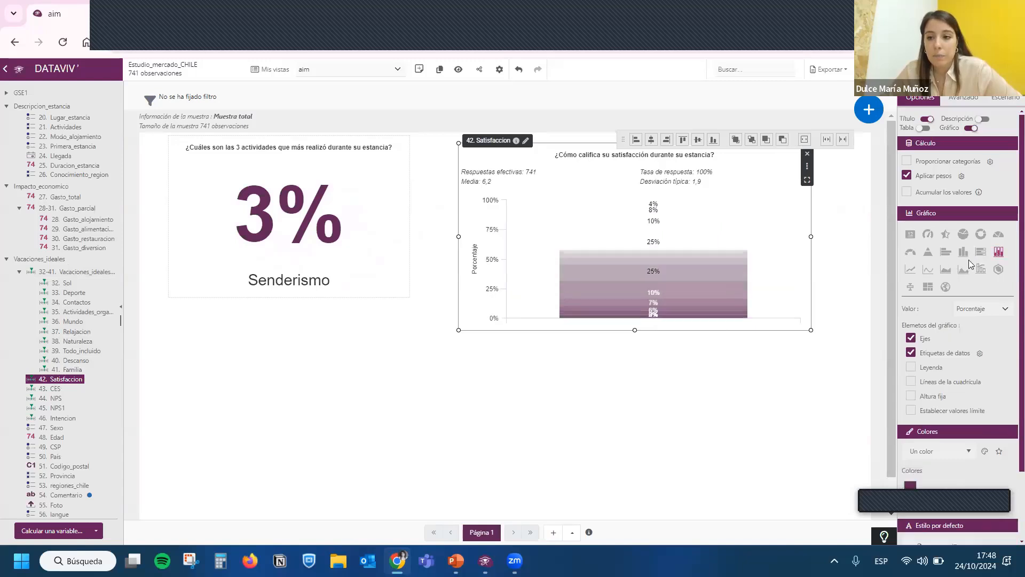
pyautogui.click(964, 253)
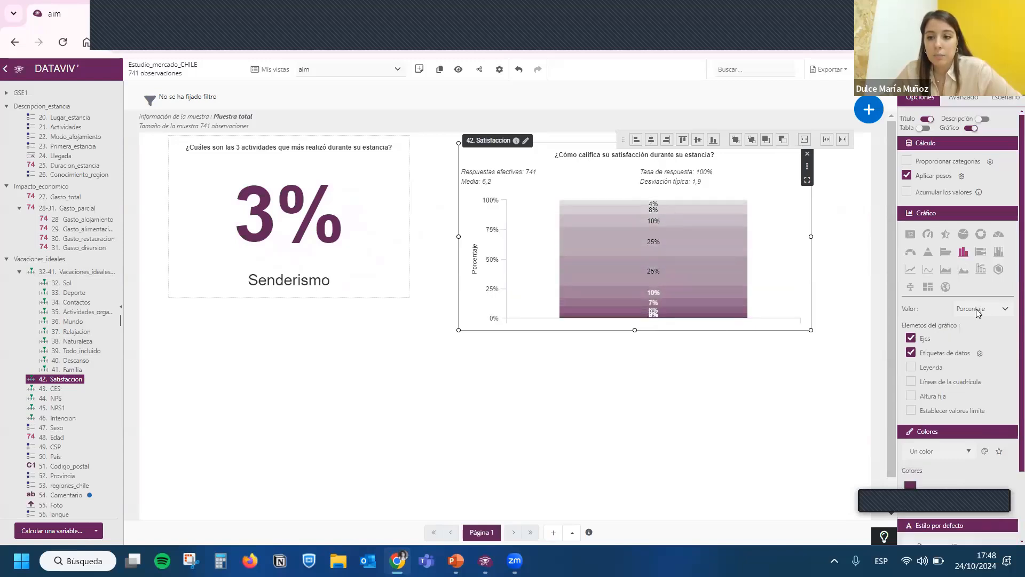
pyautogui.click(979, 310)
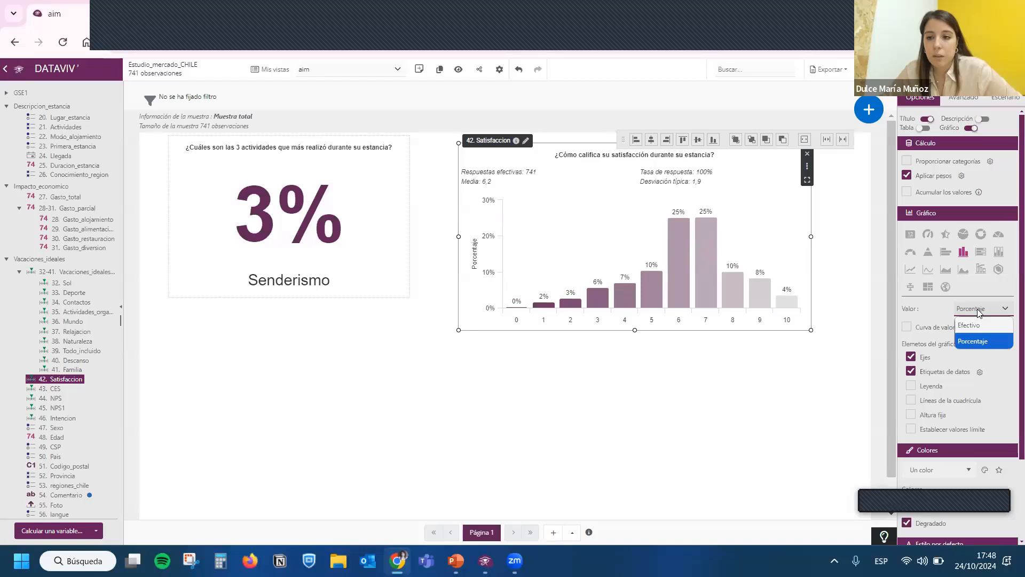
pyautogui.click(979, 310)
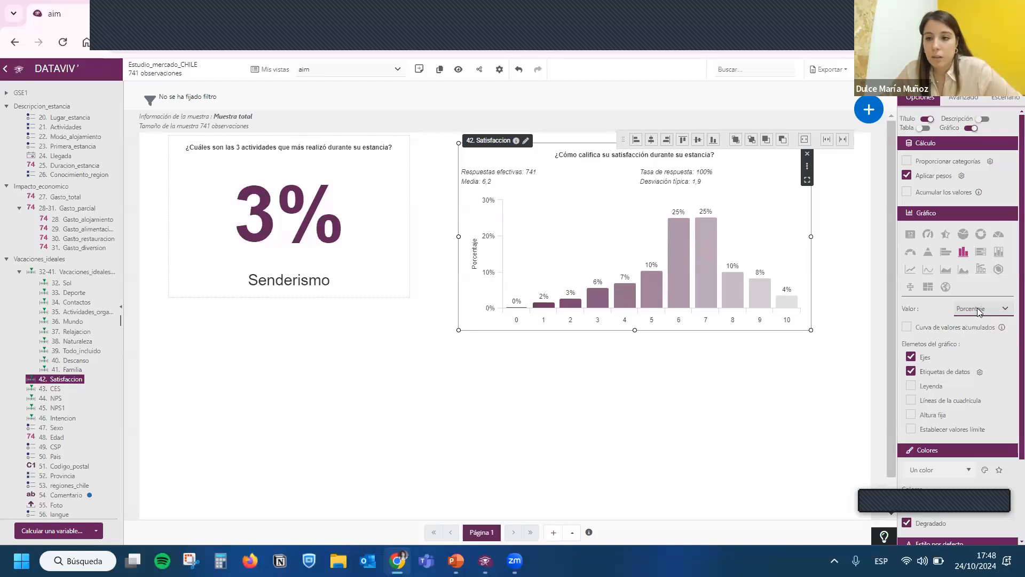
# - Try the gauge type on the Satisfaccion chart, shift it slightly lower and enlarge it a little
pyautogui.click(928, 235)
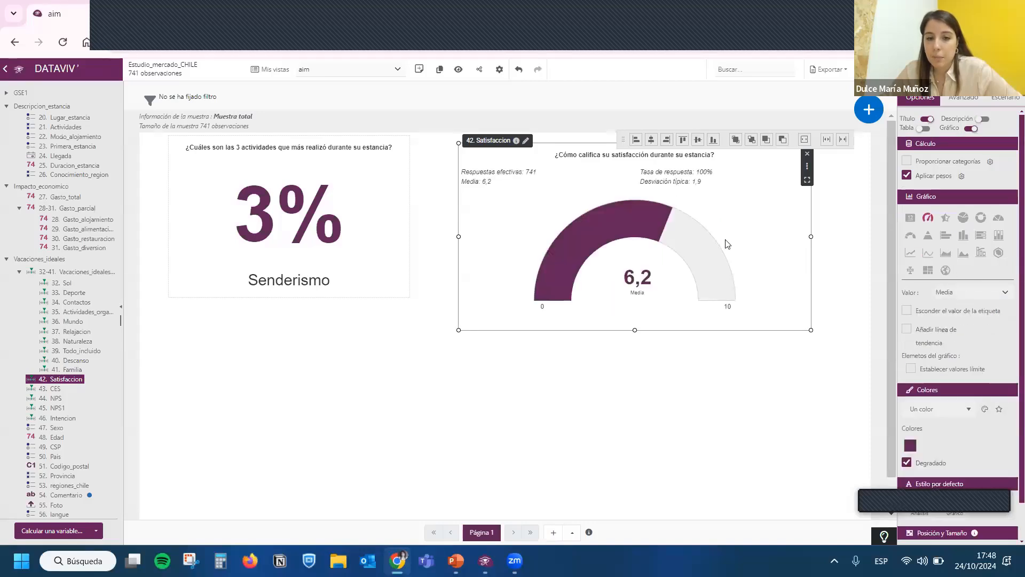
pyautogui.moveTo(725, 244); pyautogui.dragTo(731, 257)
pyautogui.moveTo(818, 343); pyautogui.dragTo(837, 345)
pyautogui.moveTo(805, 308); pyautogui.dragTo(811, 308)
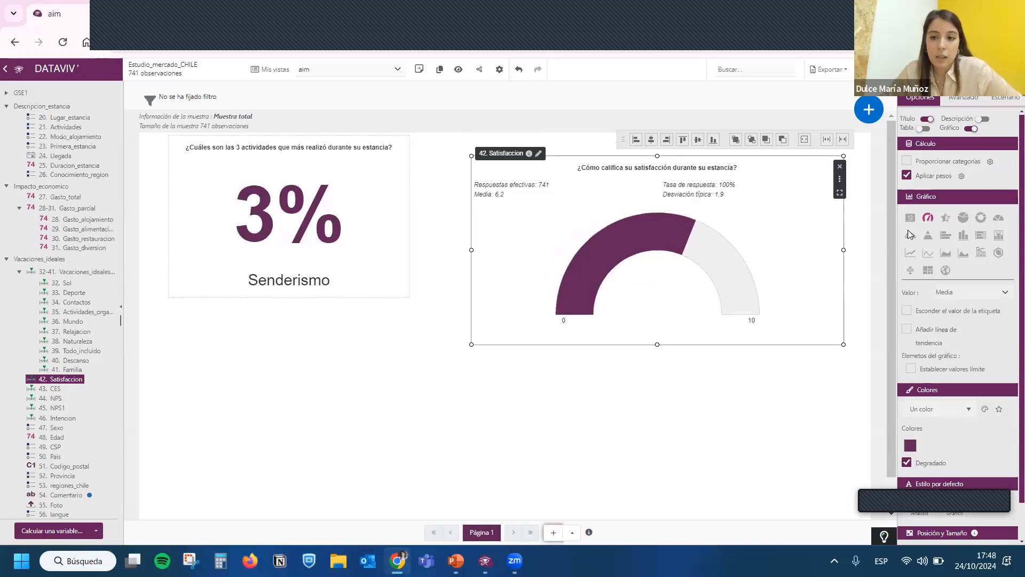
# - Try a single-figure indicator for Satisfaccion with the value Porcentaje de... and the response option 10
pyautogui.click(911, 217)
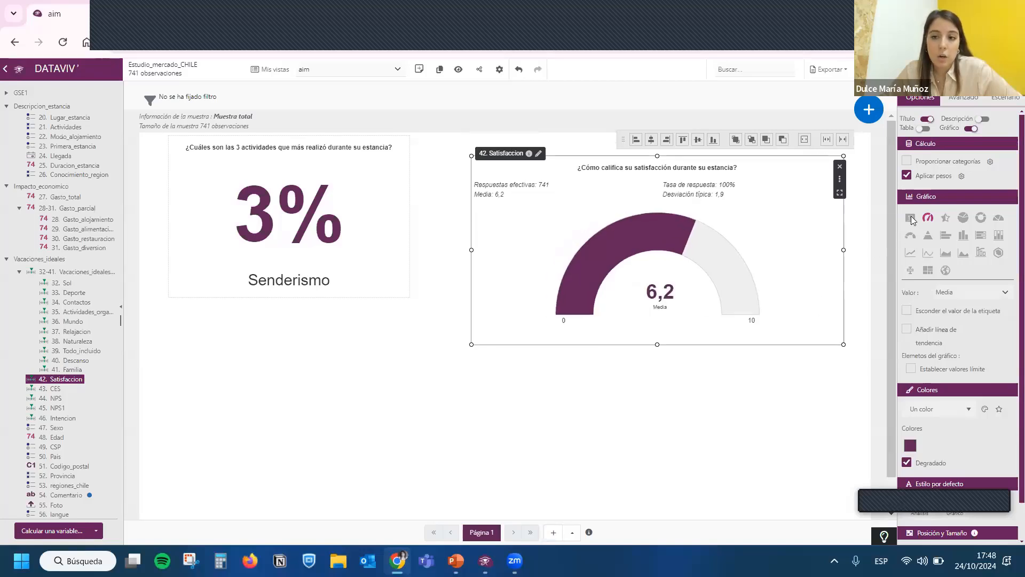
pyautogui.click(973, 292)
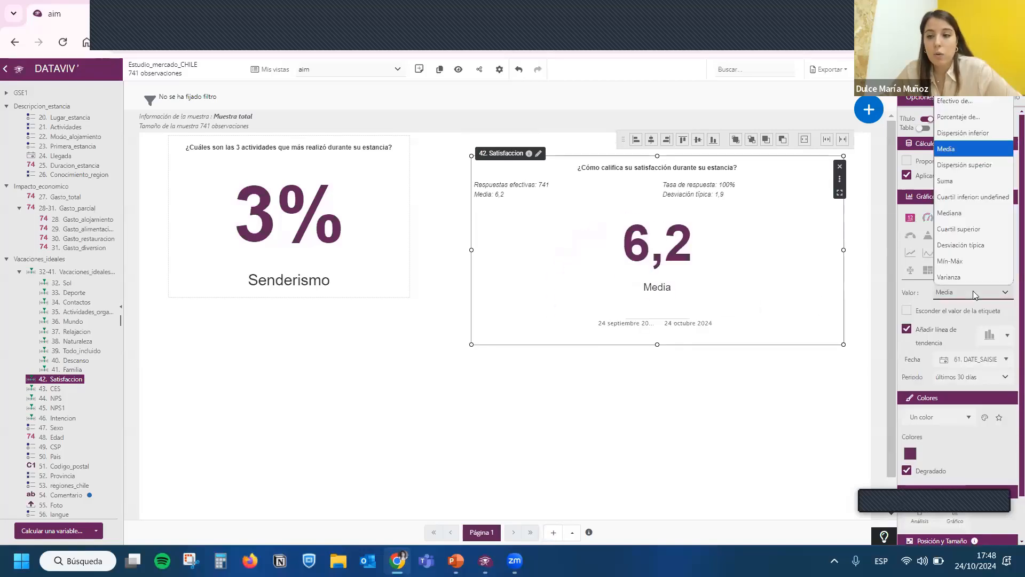
pyautogui.click(968, 117)
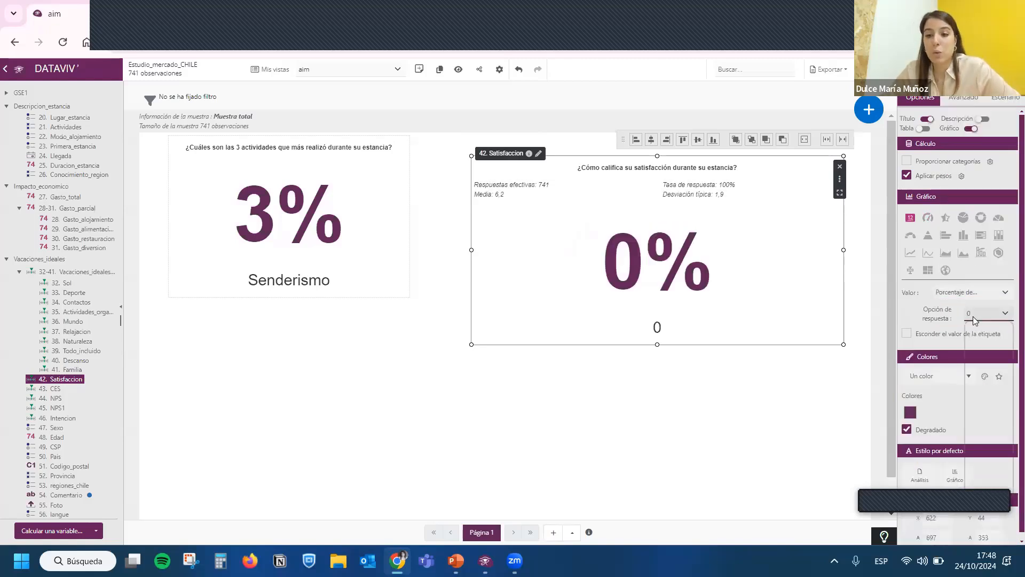
pyautogui.click(986, 312)
pyautogui.click(978, 488)
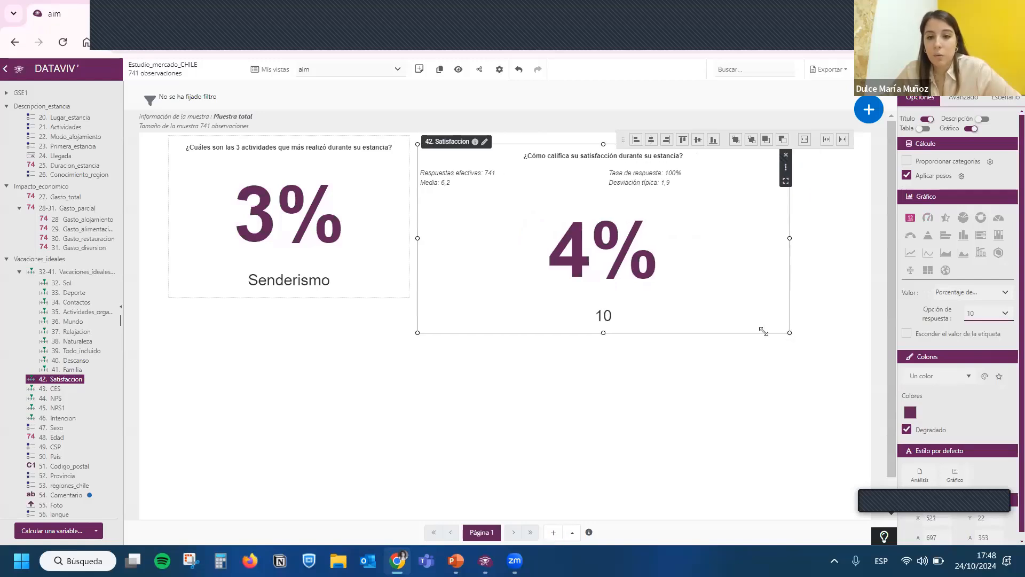
# - Shrink the Satisfaccion indicator to about 469 x 297 and place it near the page's right edge
pyautogui.moveTo(763, 331); pyautogui.dragTo(668, 302)
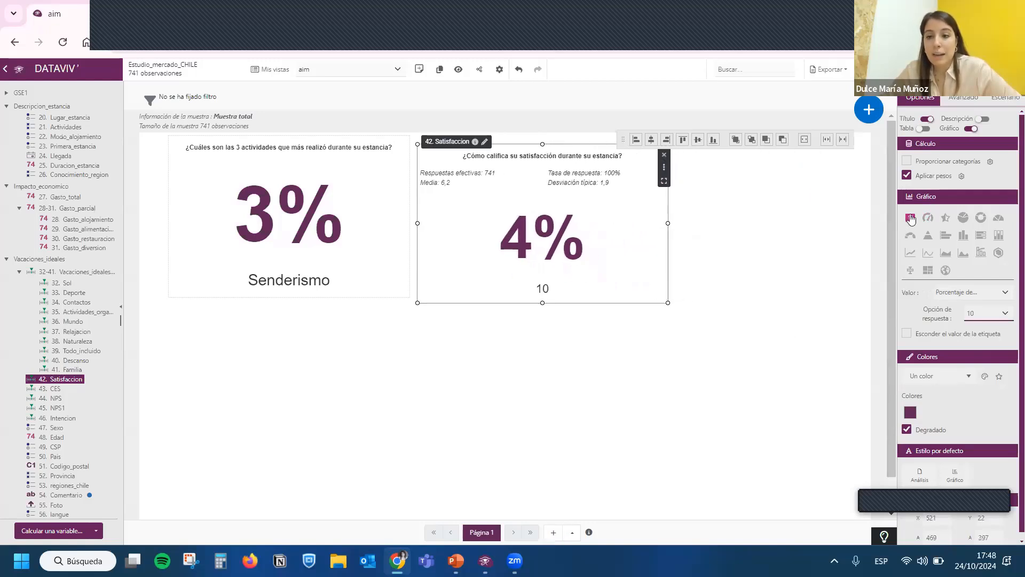
pyautogui.click(978, 291)
pyautogui.click(612, 240)
pyautogui.moveTo(612, 240); pyautogui.dragTo(799, 240)
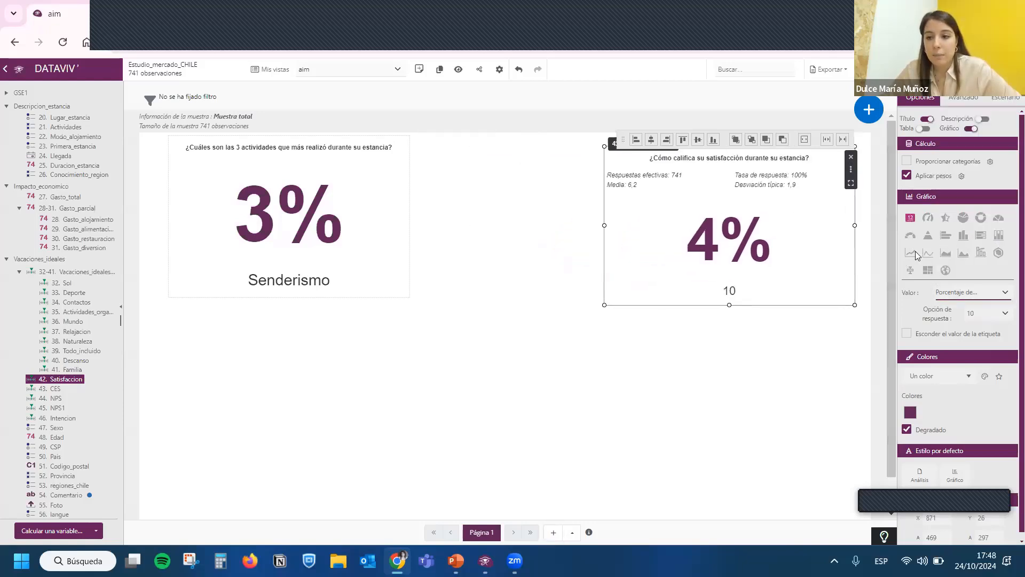
# - Change the Satisfaccion chart to a stacked horizontal bar and widen it across the space beside the Actividades indicator
pyautogui.click(946, 235)
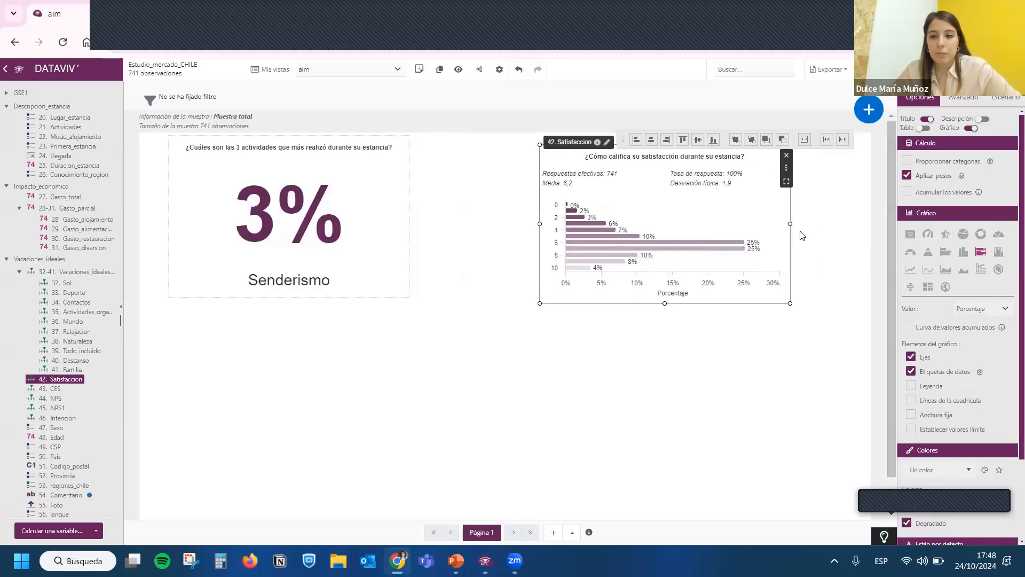
pyautogui.moveTo(790, 224); pyautogui.dragTo(870, 223)
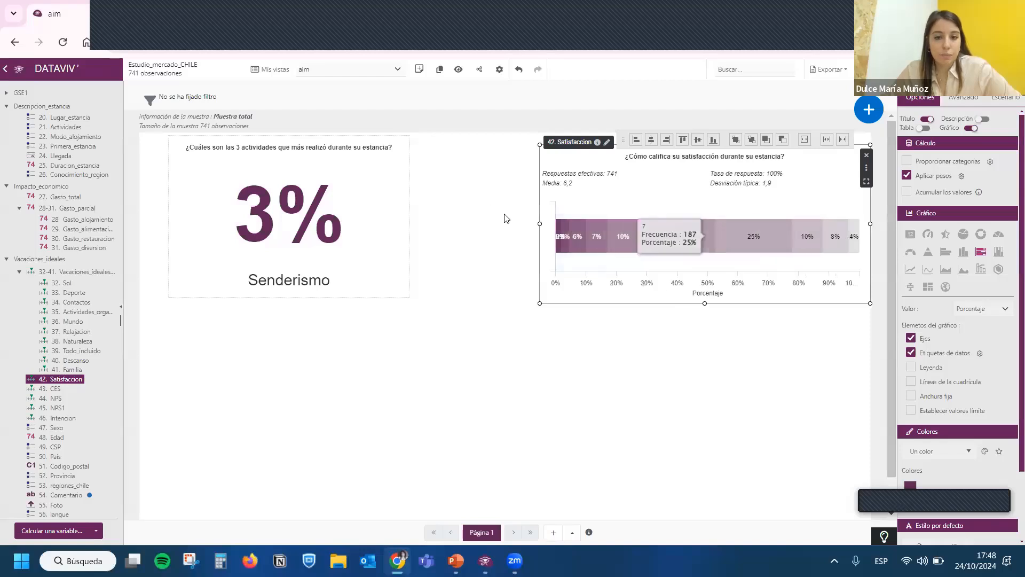
pyautogui.moveTo(651, 219); pyautogui.dragTo(506, 218)
pyautogui.moveTo(726, 223); pyautogui.dragTo(847, 223)
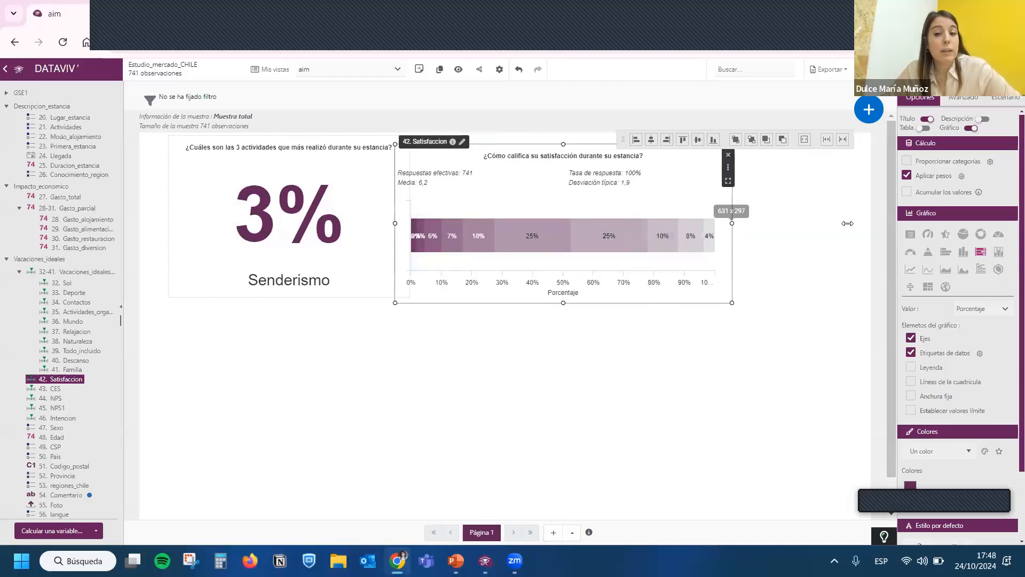
# - Return Actividades to horizontal bars, then narrow the Satisfaccion chart from its left side and widen the Actividades chart towards it
pyautogui.click(325, 235)
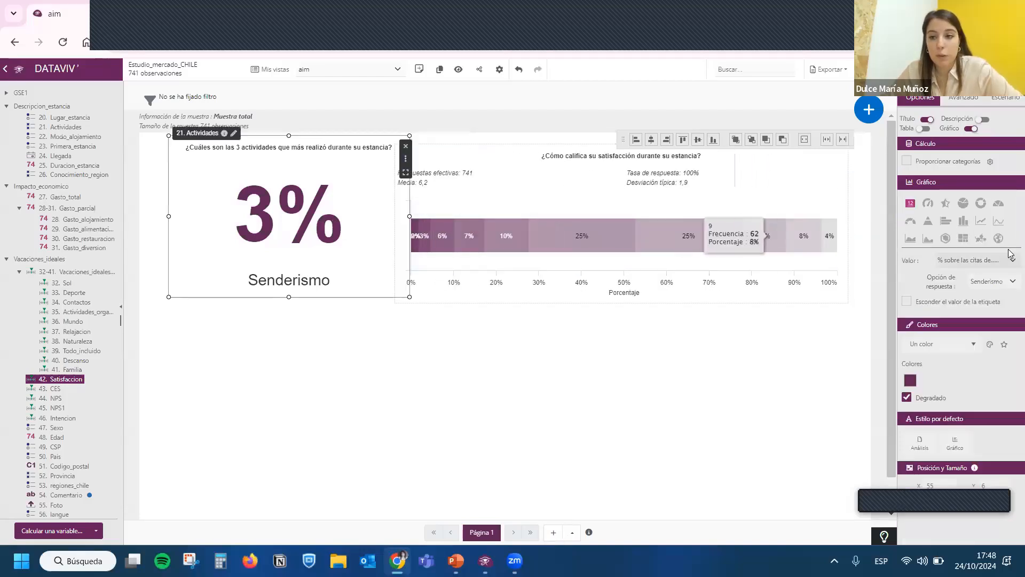
pyautogui.click(945, 221)
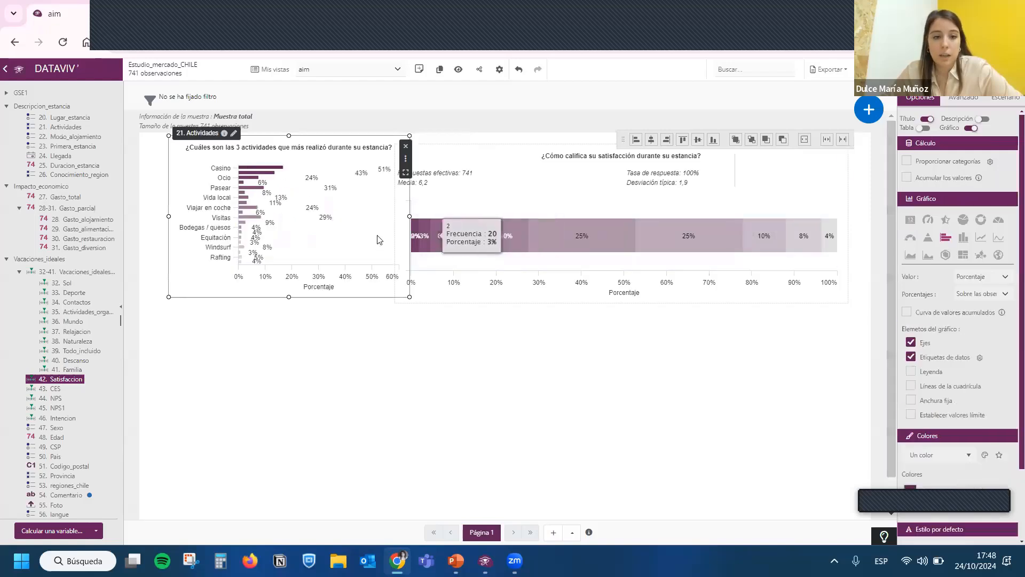
pyautogui.click(395, 223)
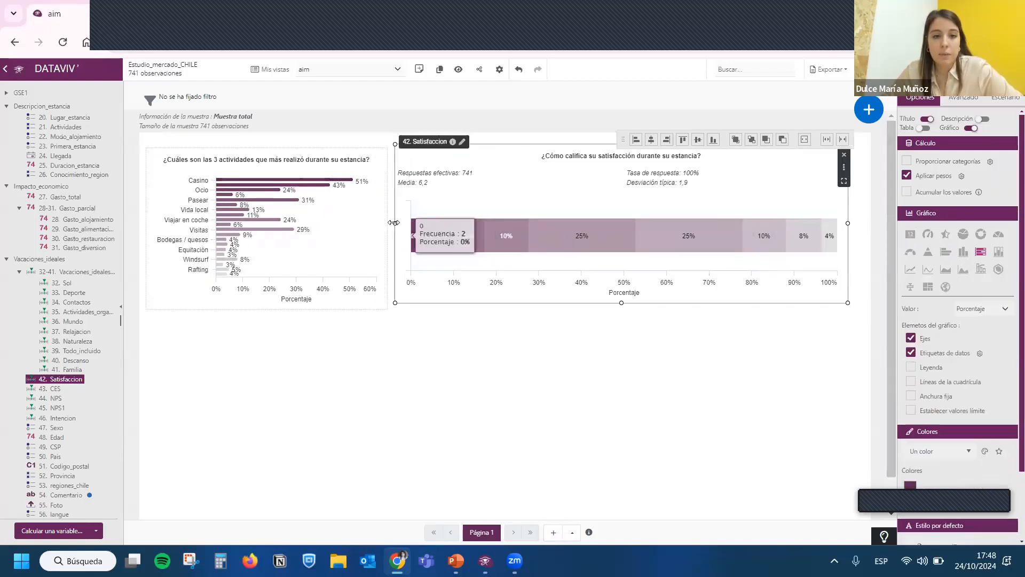
pyautogui.moveTo(396, 223); pyautogui.dragTo(533, 223)
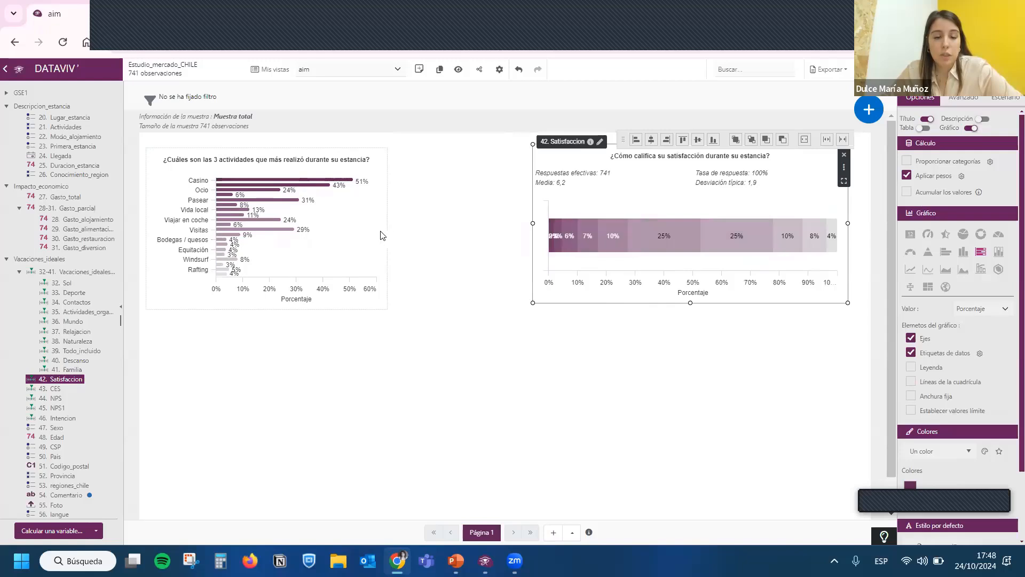
pyautogui.click(381, 235)
pyautogui.moveTo(388, 228); pyautogui.dragTo(502, 230)
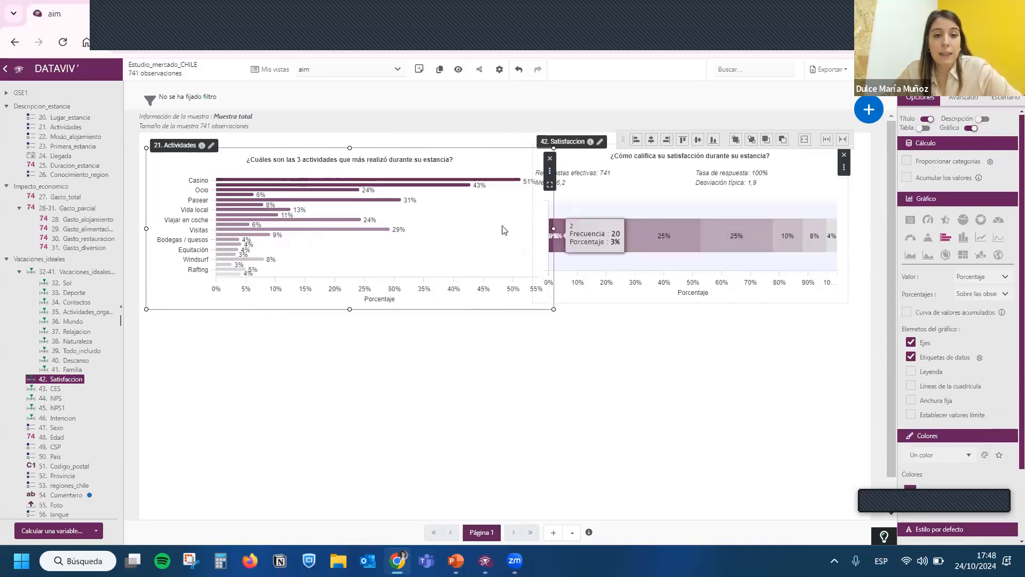
# - Turn the Actividades chart into slightly taller columns and cross it with the variable 47. Sexo
pyautogui.click(963, 237)
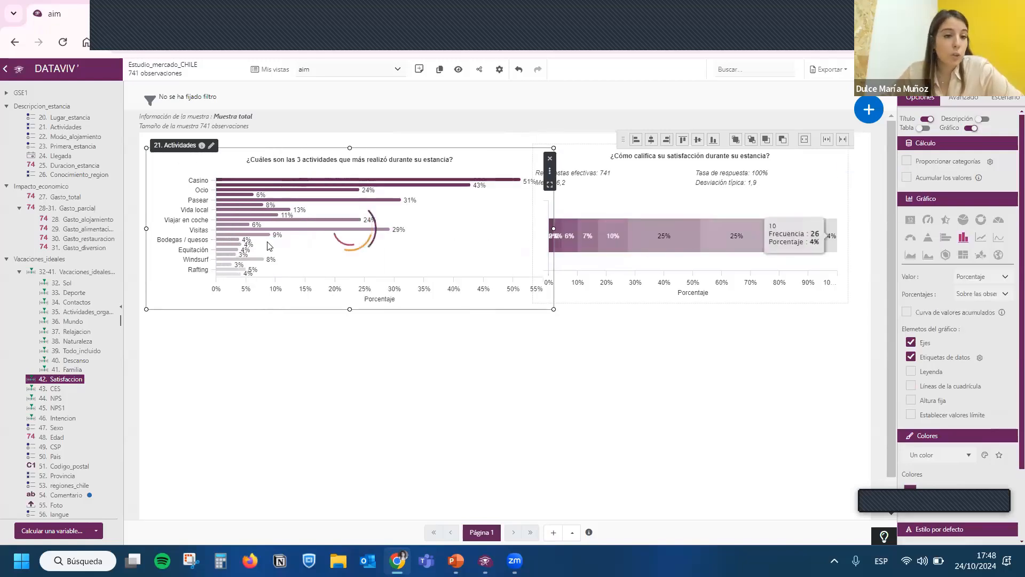
pyautogui.moveTo(349, 310); pyautogui.dragTo(350, 320)
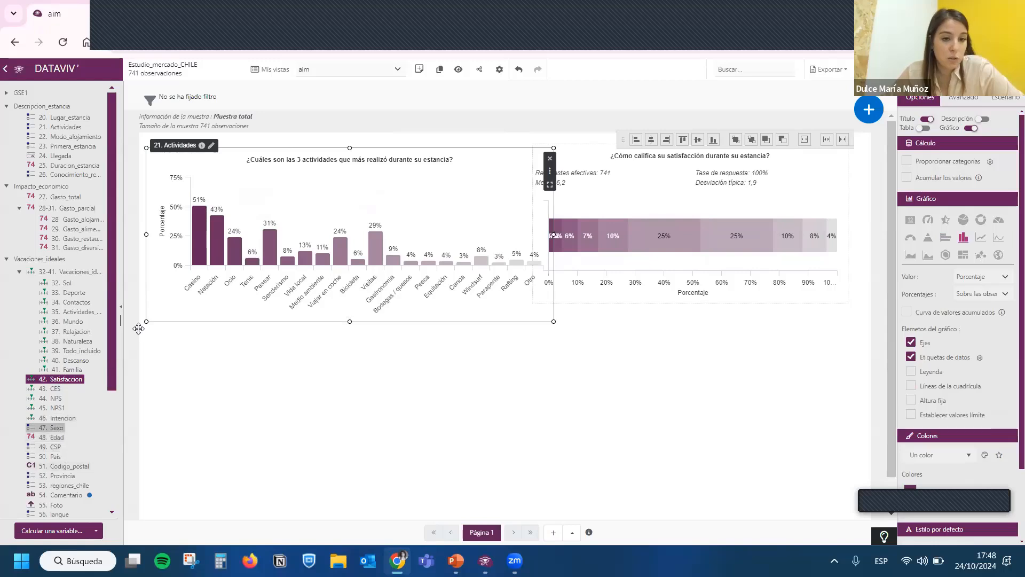
pyautogui.moveTo(51, 428); pyautogui.dragTo(324, 296)
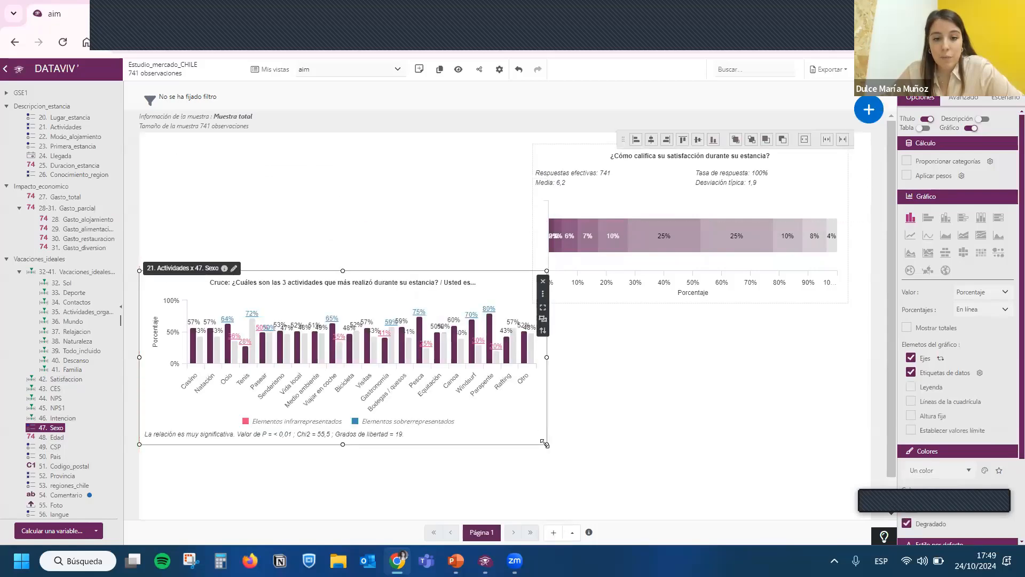
# - Enlarge the Actividades by Sexo chart to nearly the full page width and move the Satisfaccion chart up and left above it
pyautogui.moveTo(662, 488); pyautogui.dragTo(742, 497)
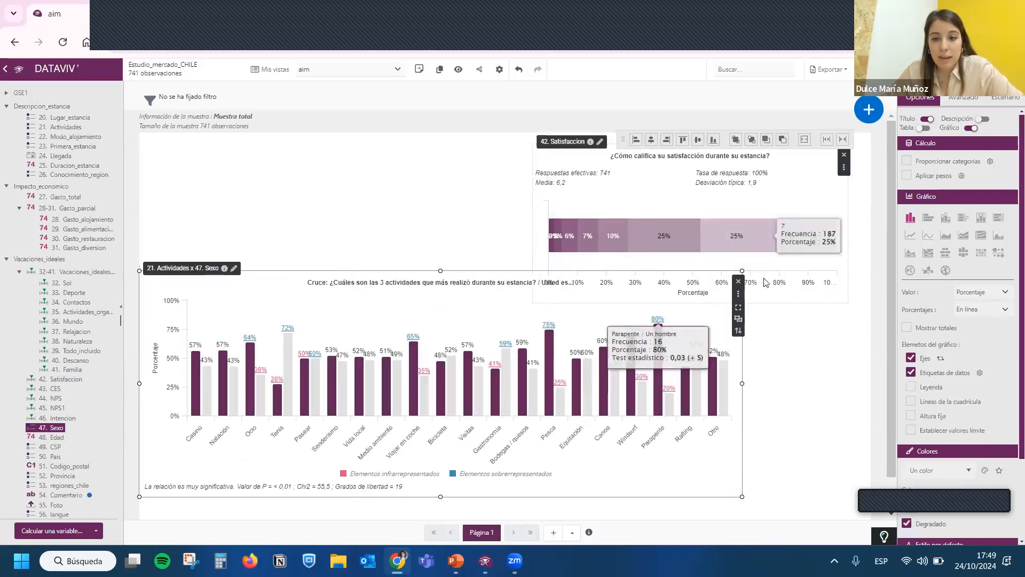
pyautogui.click(621, 244)
pyautogui.moveTo(543, 291); pyautogui.dragTo(543, 255)
pyautogui.click(724, 278)
pyautogui.moveTo(743, 269); pyautogui.dragTo(820, 236)
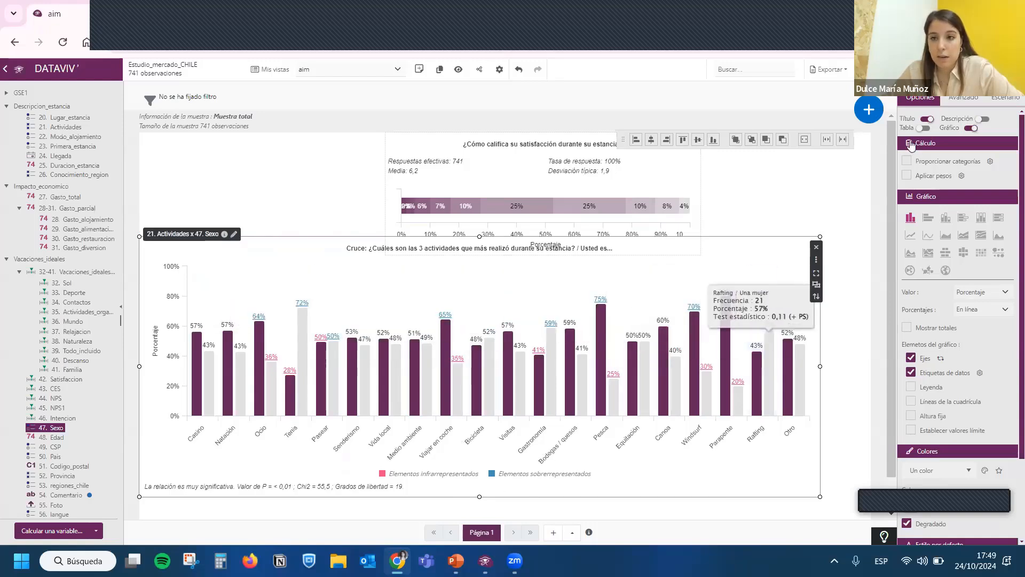
# - Turn off the statistical tests and the highlighting of significant values for the Actividades by Sexo chart
pyautogui.click(963, 98)
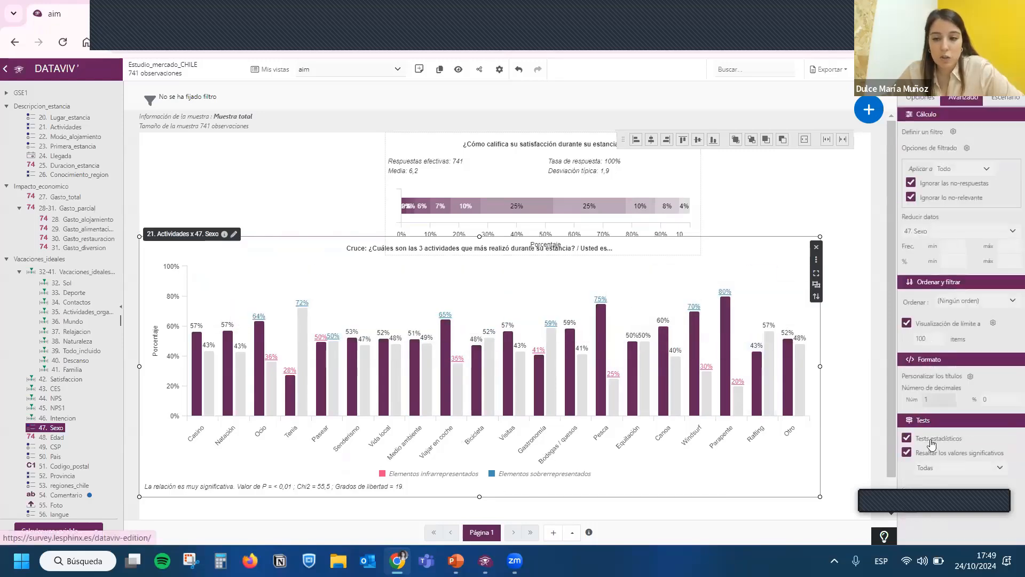
pyautogui.click(932, 439)
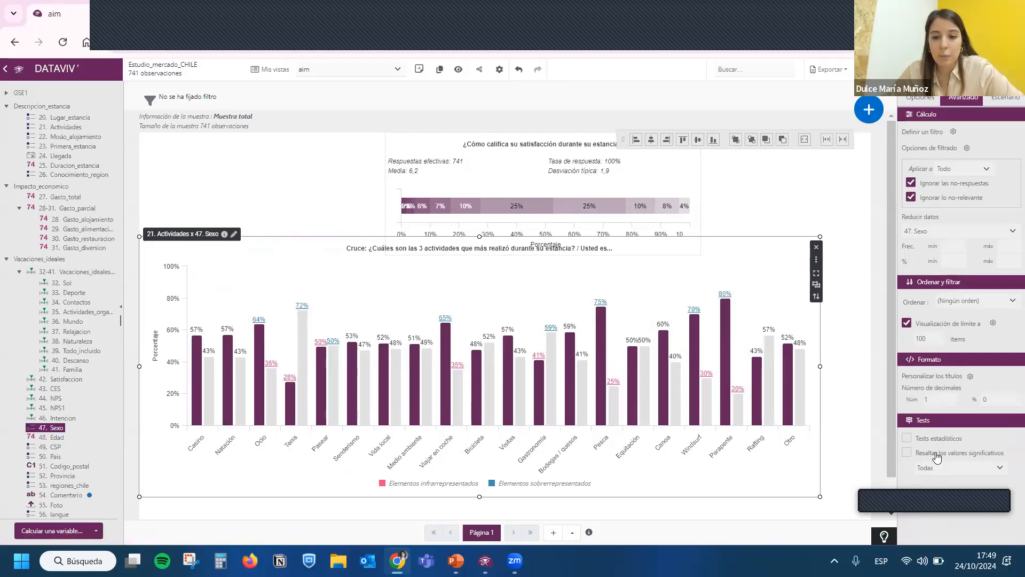
# - Show the legend on the Actividades by Sexo chart, with significant values left unhighlighted
pyautogui.click(936, 455)
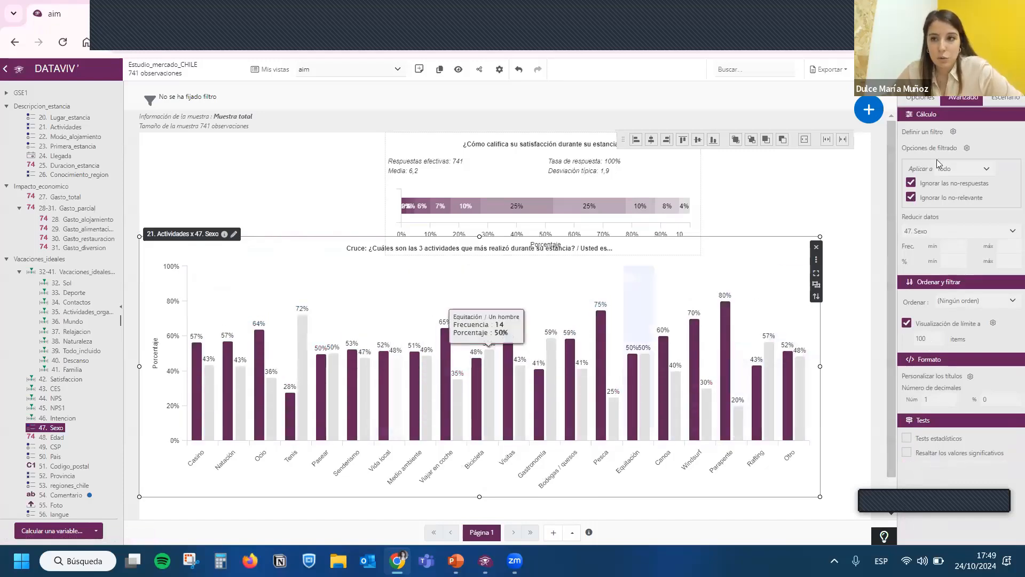
pyautogui.click(920, 98)
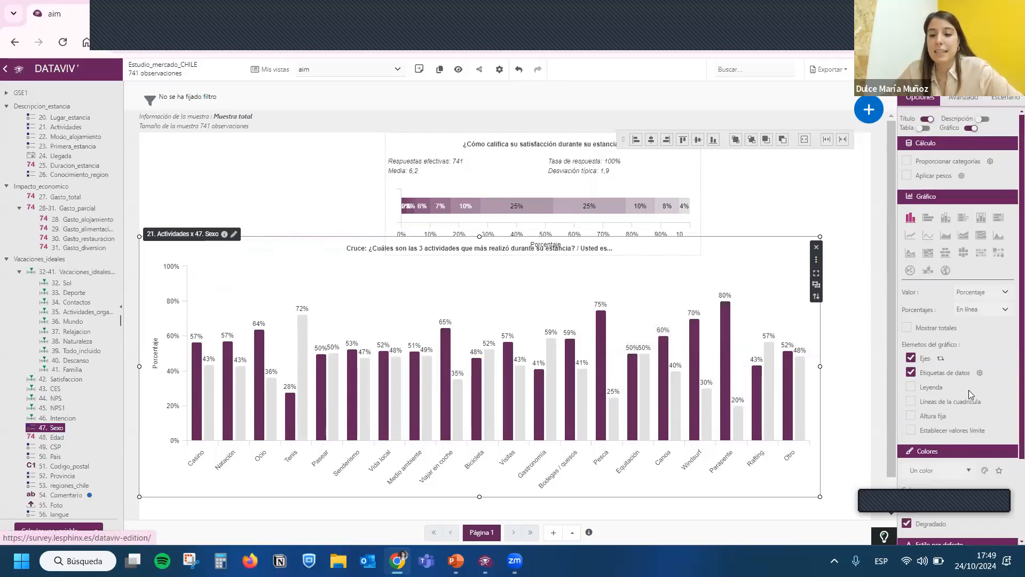
pyautogui.click(934, 389)
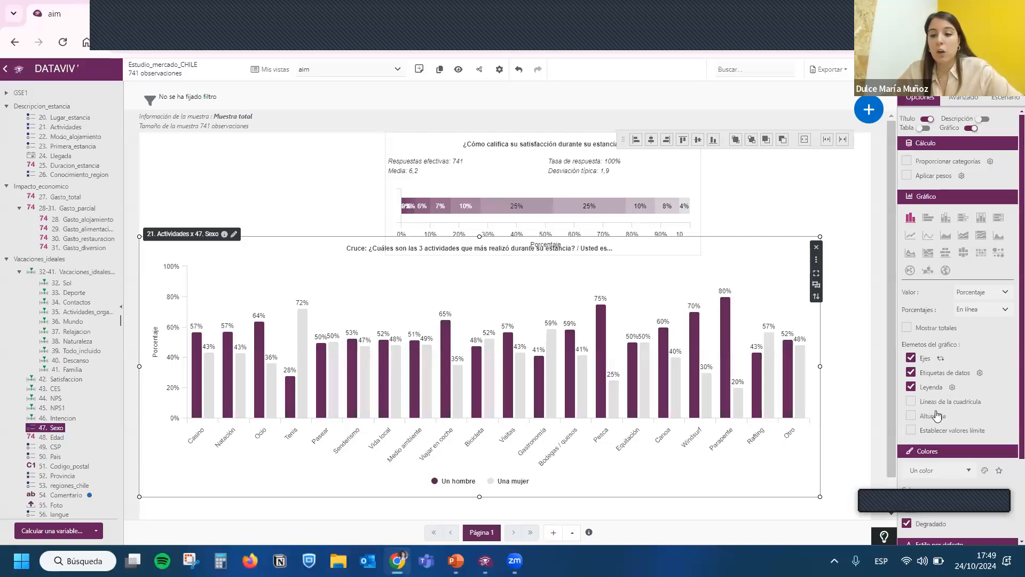
# - Color the Actividades by Sexo chart with a color palette instead of a single color and turn off the gradient
pyautogui.scroll(-2, 937, 415)
pyautogui.click(911, 406)
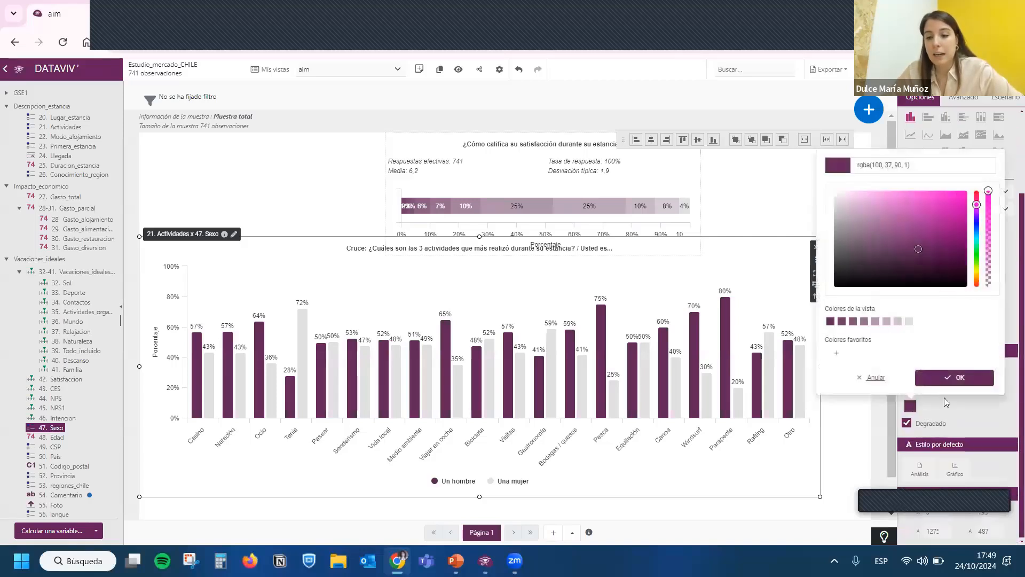
pyautogui.click(945, 402)
pyautogui.click(940, 370)
pyautogui.click(949, 413)
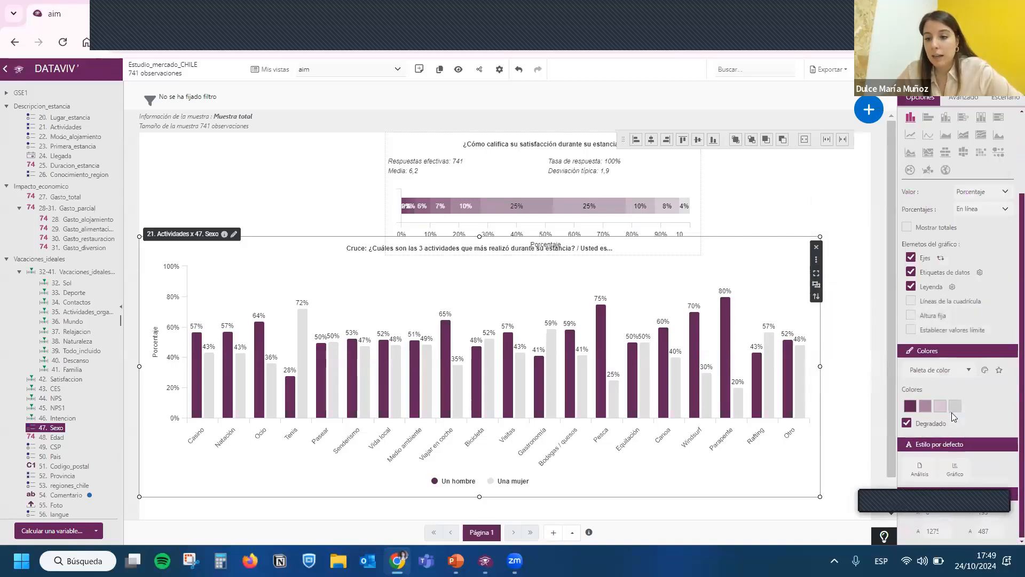
pyautogui.click(944, 422)
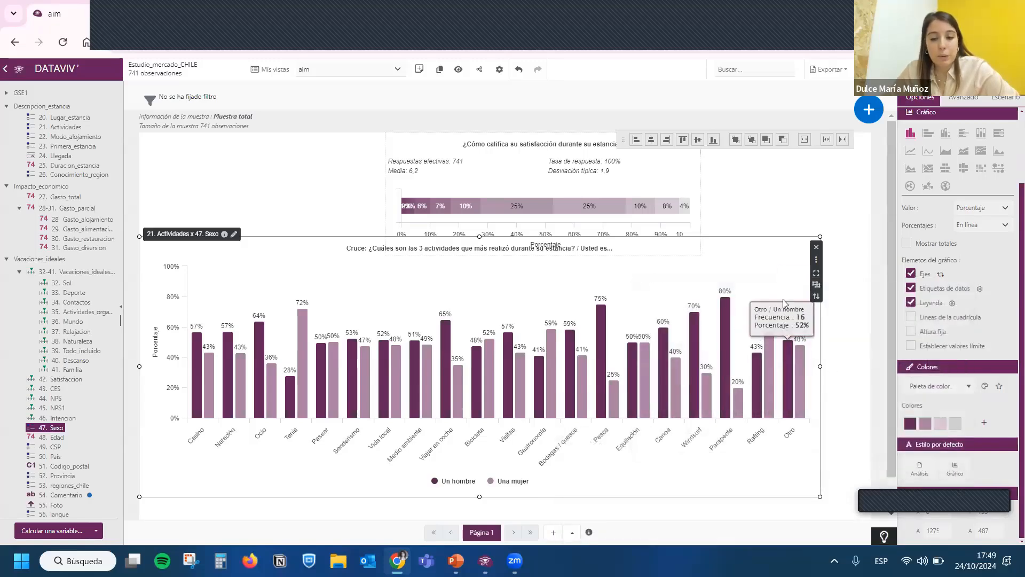
# - Move the Actividades by Sexo chart slightly right and down, and show its data table beside the columns
pyautogui.moveTo(779, 298); pyautogui.dragTo(812, 255)
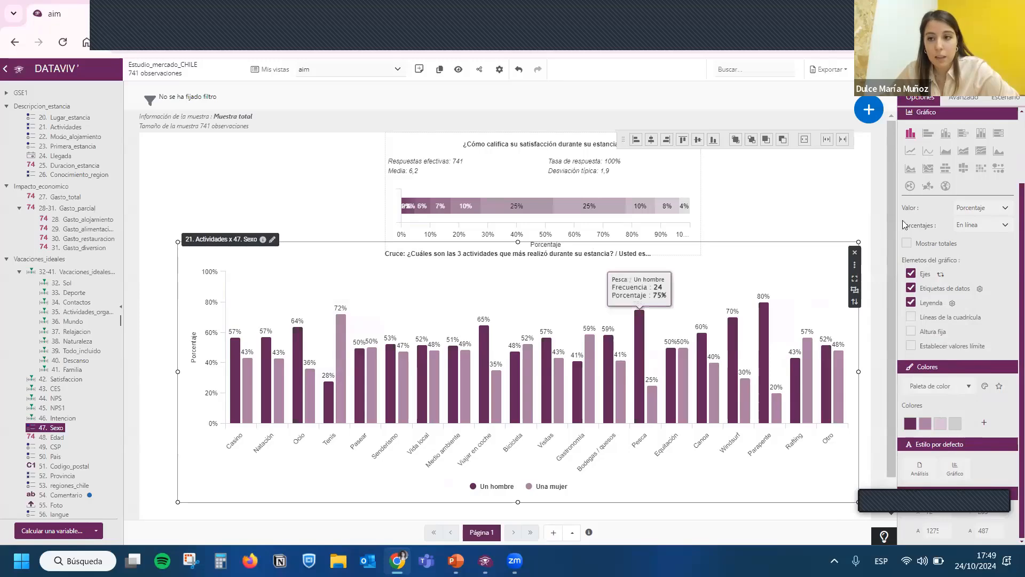
pyautogui.scroll(2, 930, 216)
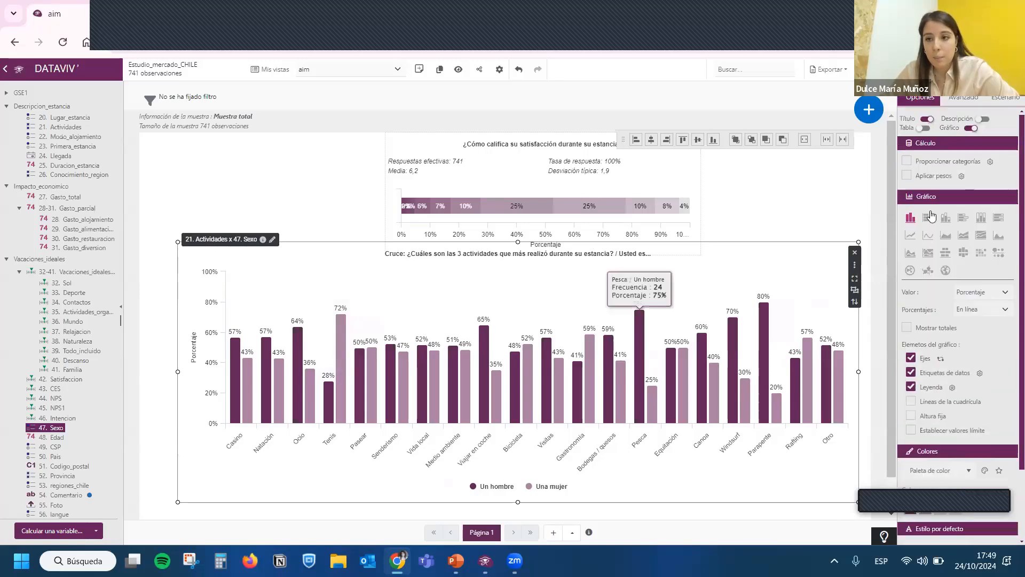
pyautogui.click(925, 128)
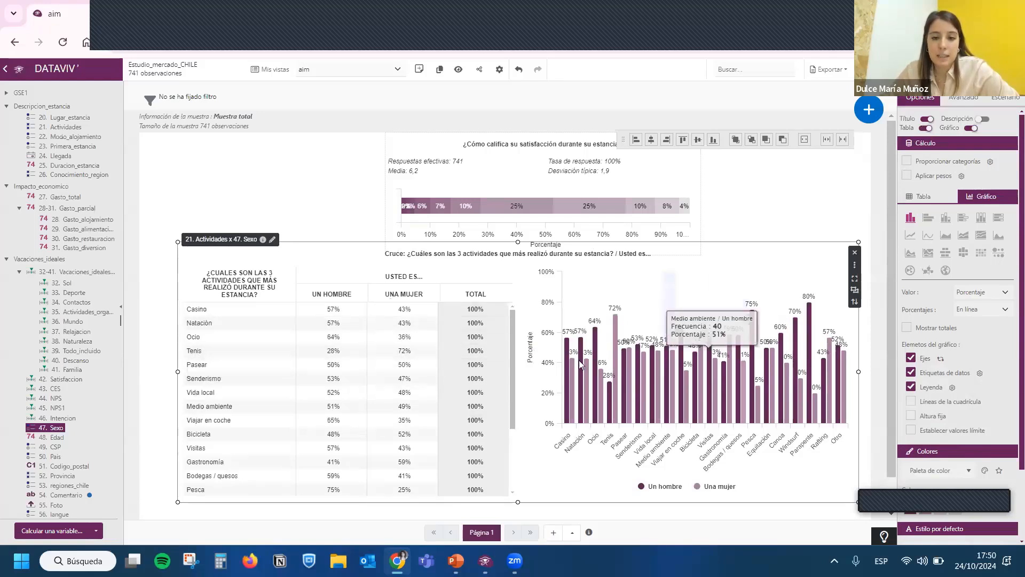
# - Set the table's values to Efectivo and move the Actividades by Sexo object back to the left
pyautogui.click(932, 196)
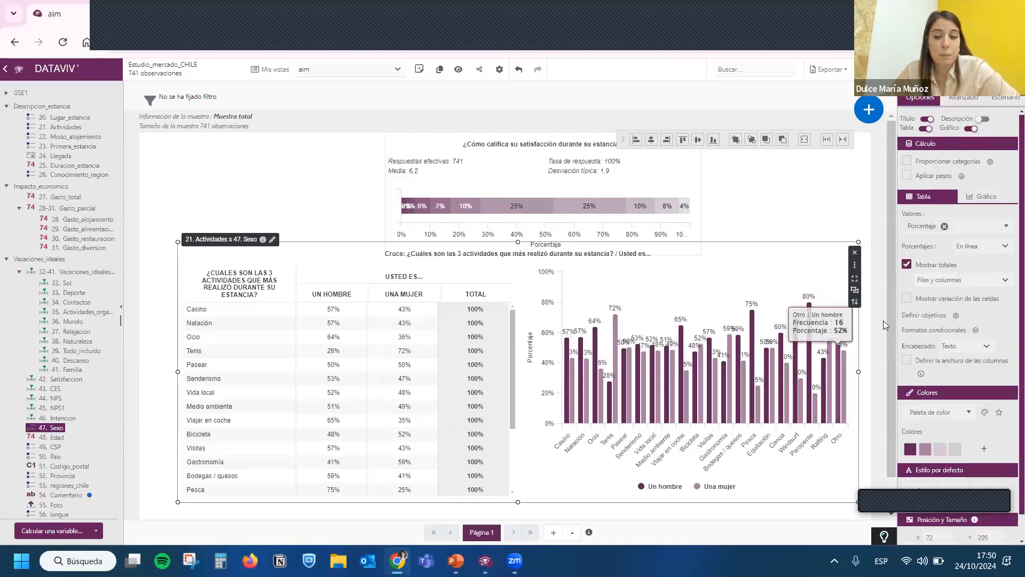
pyautogui.click(966, 228)
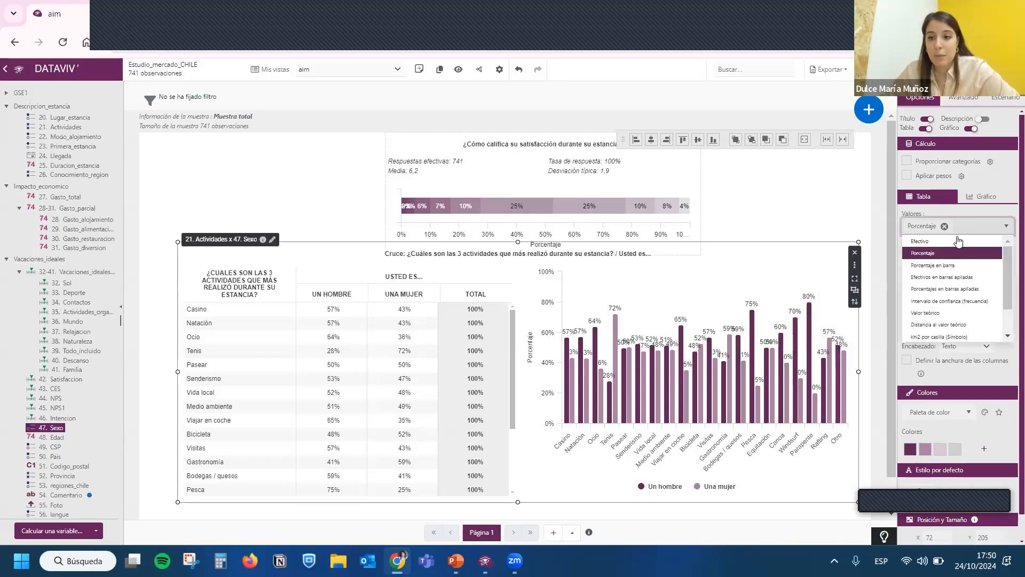
pyautogui.click(923, 242)
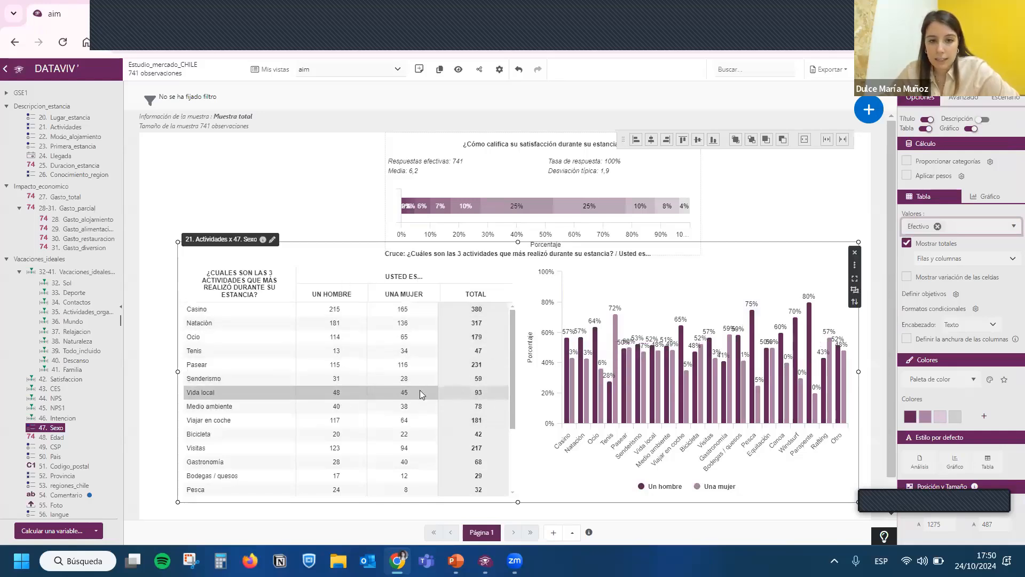
pyautogui.moveTo(419, 391); pyautogui.dragTo(383, 392)
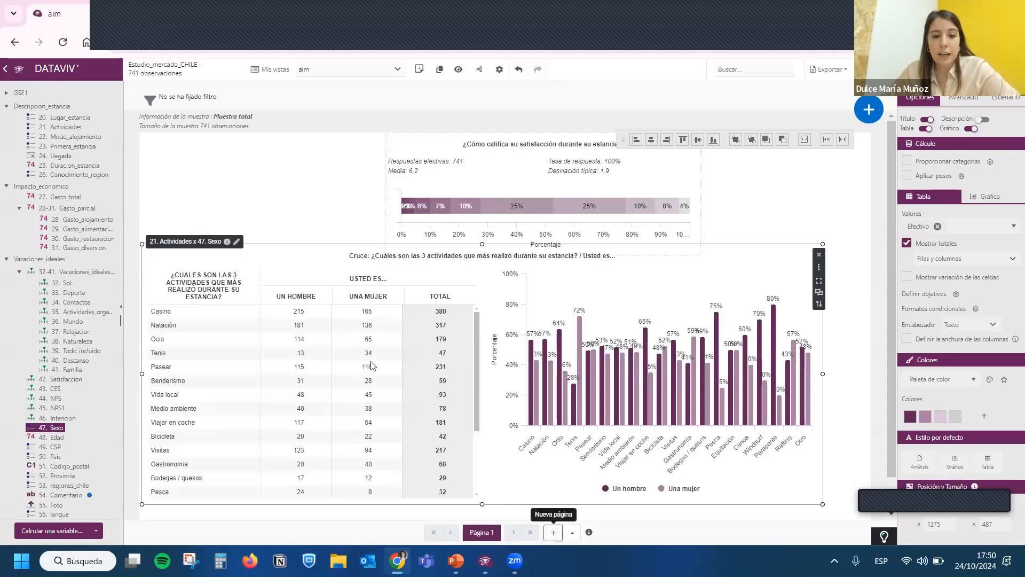
# - Add a second page and place the variable group 32-41. Vacaciones_ideales on it, crossed with 19. GSE
pyautogui.click(553, 532)
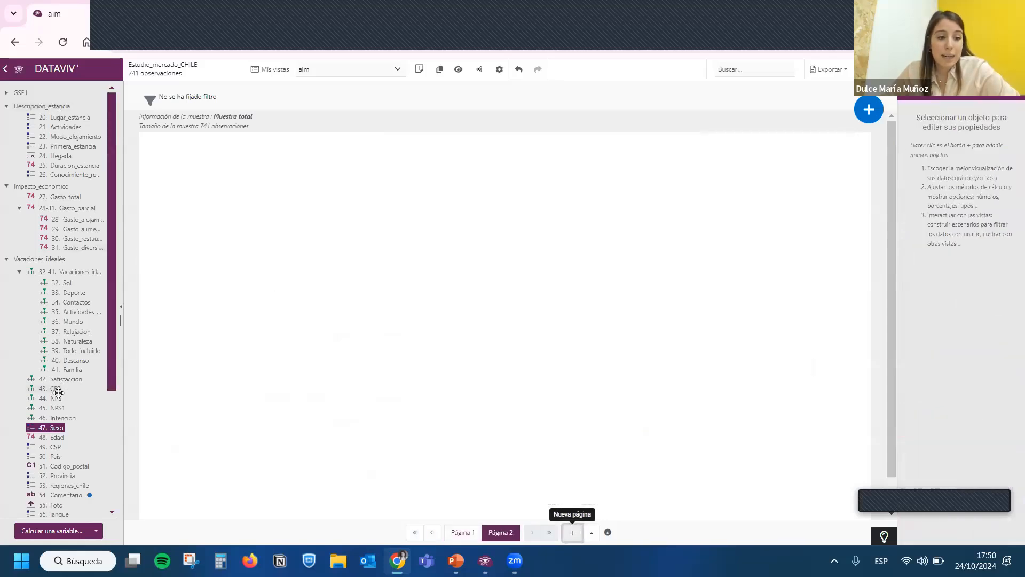
pyautogui.moveTo(68, 271); pyautogui.dragTo(267, 211)
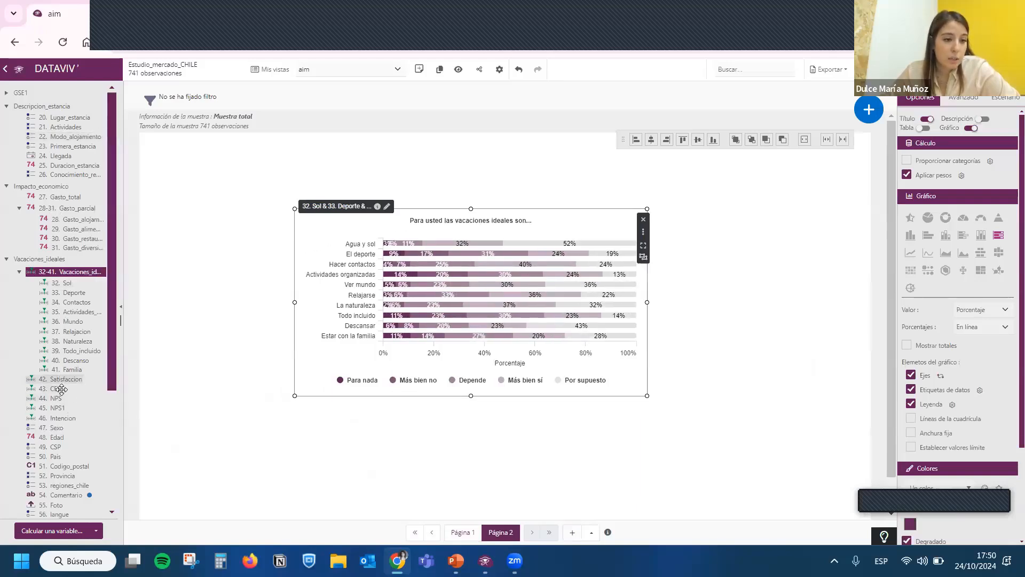
pyautogui.click(11, 93)
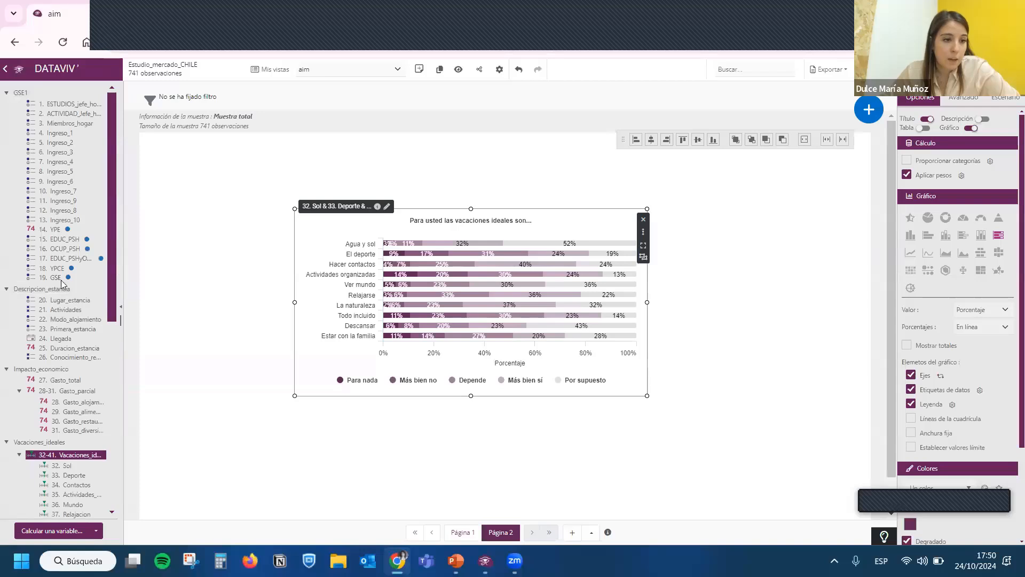
pyautogui.moveTo(254, 281); pyautogui.dragTo(457, 363)
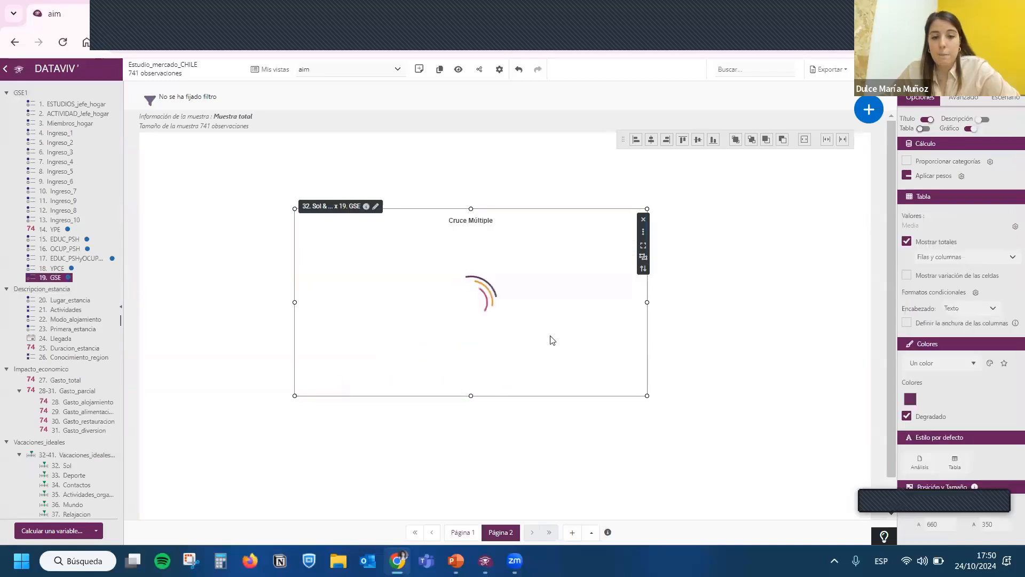
# - Display the Vacaciones_ideales by GSE crossing as a radar chart and enlarge it from the page's upper left to most of the page
pyautogui.click(969, 129)
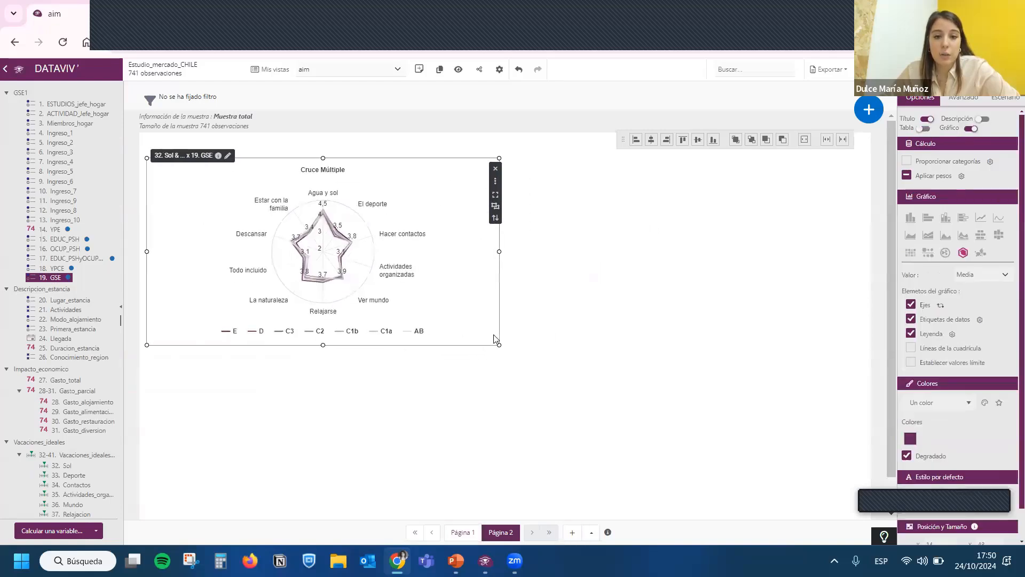
pyautogui.moveTo(499, 345); pyautogui.dragTo(803, 482)
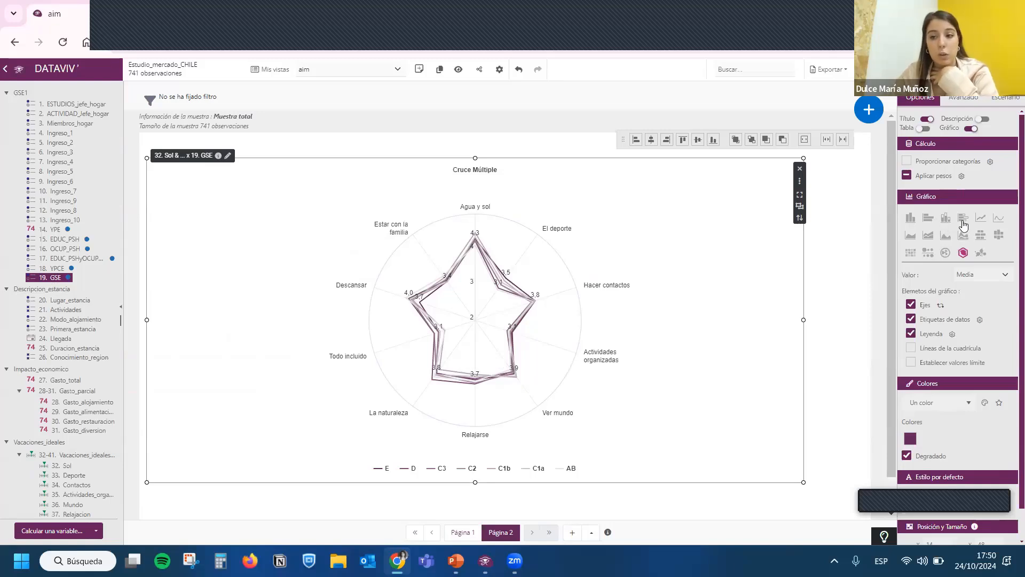
# - Try horizontal bars for the Vacaciones_ideales by GSE crossing, then return it to the radar chart
pyautogui.click(926, 222)
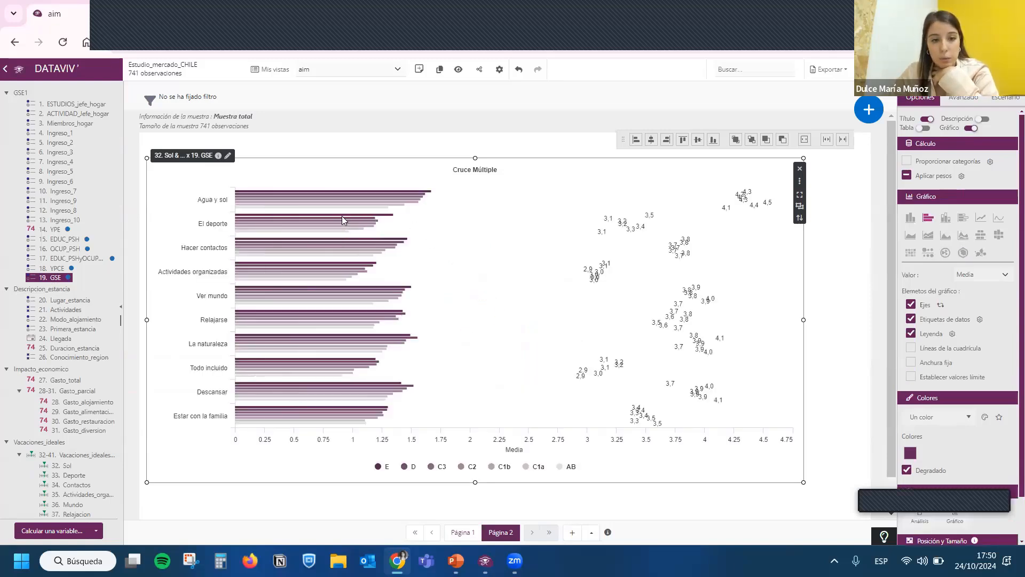
pyautogui.click(964, 253)
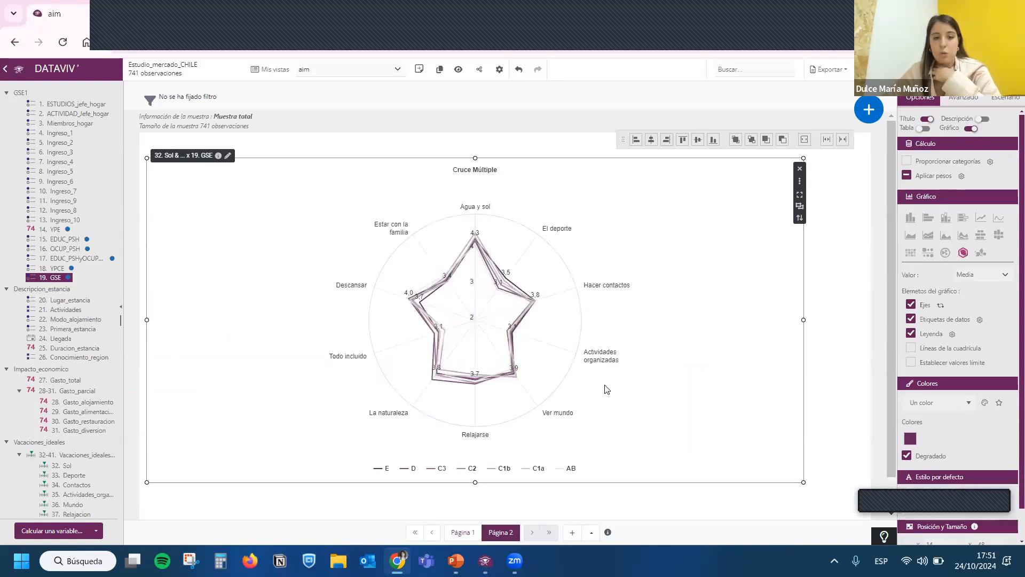
# - Add a third page and open the choice of advanced analyses for it, pointing out the satisfaction analyses
pyautogui.click(570, 532)
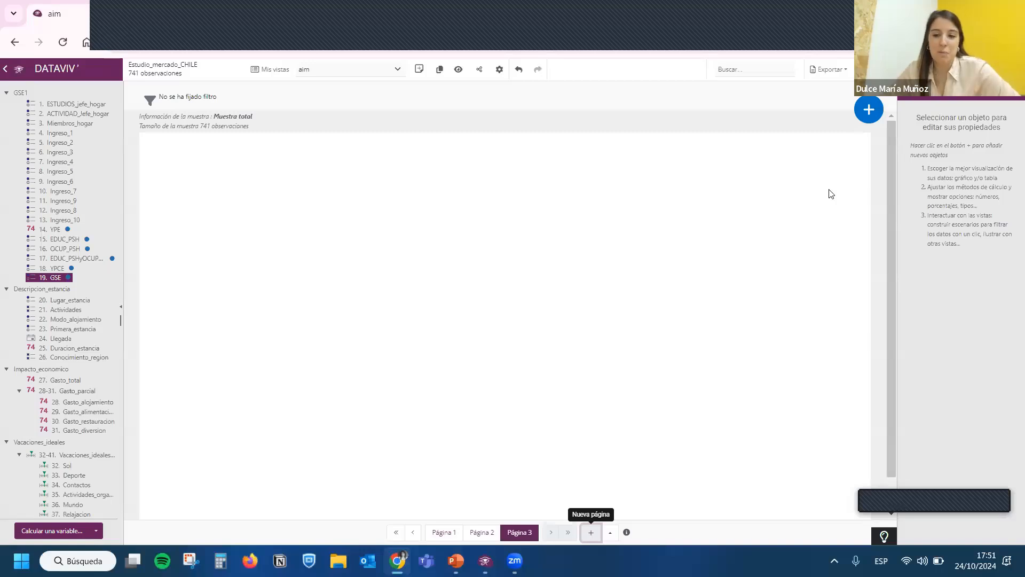
pyautogui.click(869, 110)
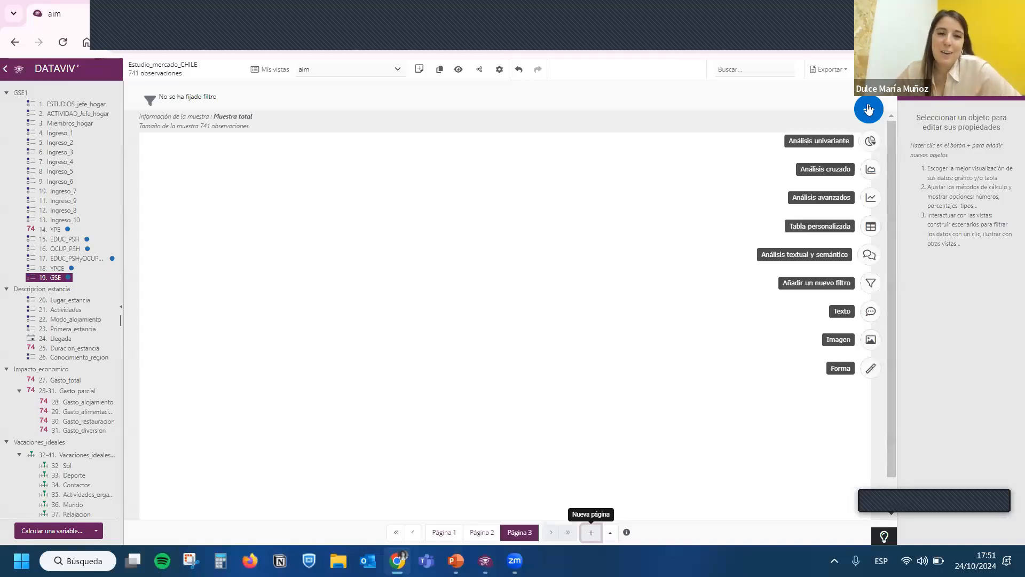
pyautogui.click(878, 198)
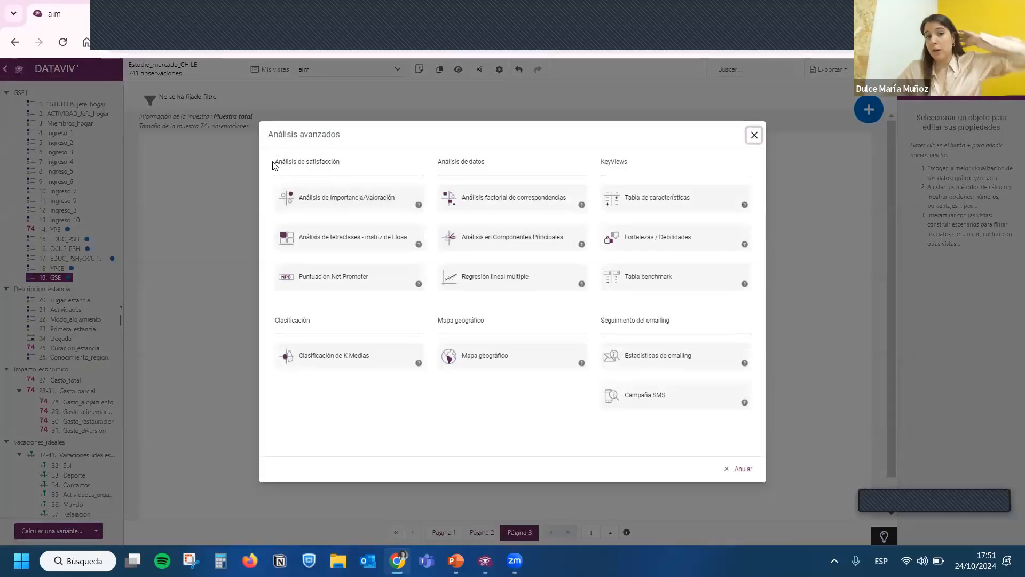
pyautogui.moveTo(279, 163); pyautogui.dragTo(346, 167)
pyautogui.click(346, 167)
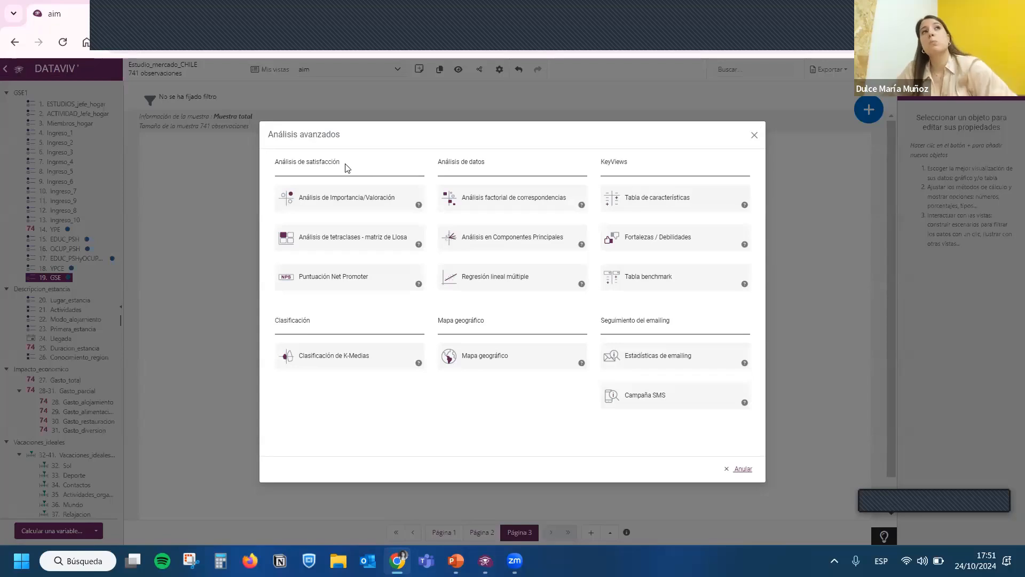
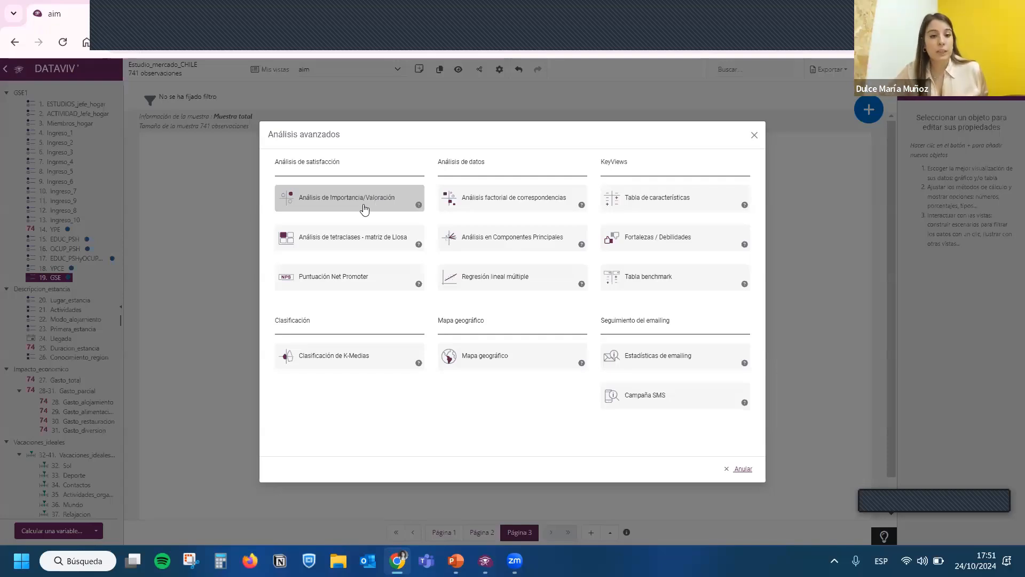
# - Add a Net Promoter Score analysis of 44. NPS to page 3 and shrink it in the page's upper left corner
pyautogui.click(347, 281)
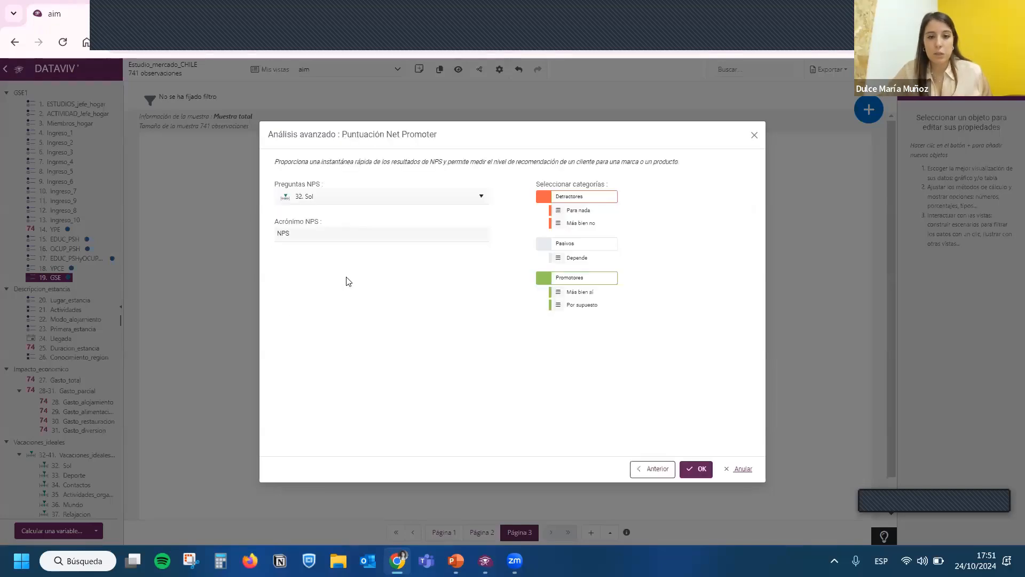
pyautogui.click(347, 197)
pyautogui.scroll(-3, 362, 256)
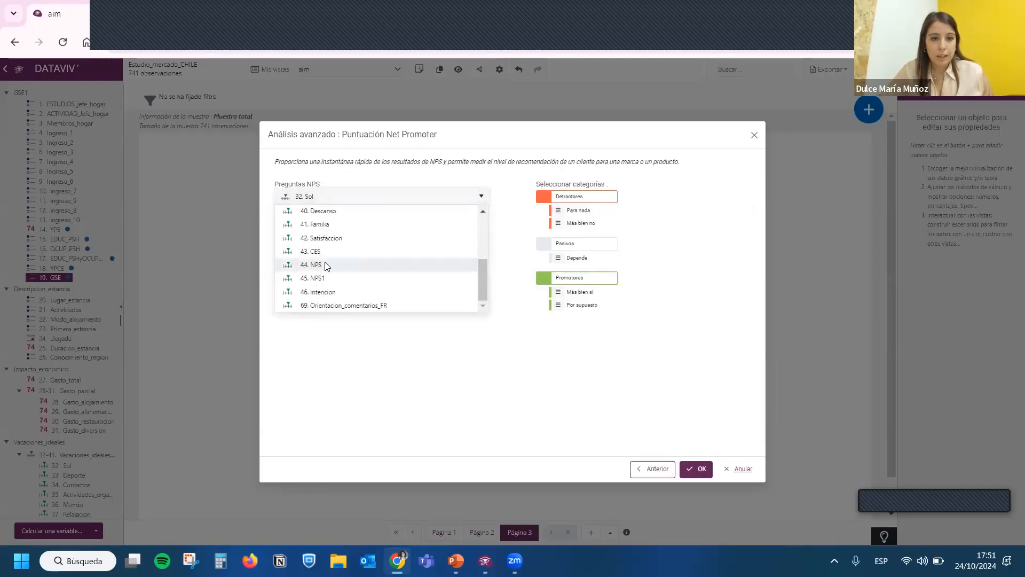
pyautogui.click(357, 263)
pyautogui.click(700, 469)
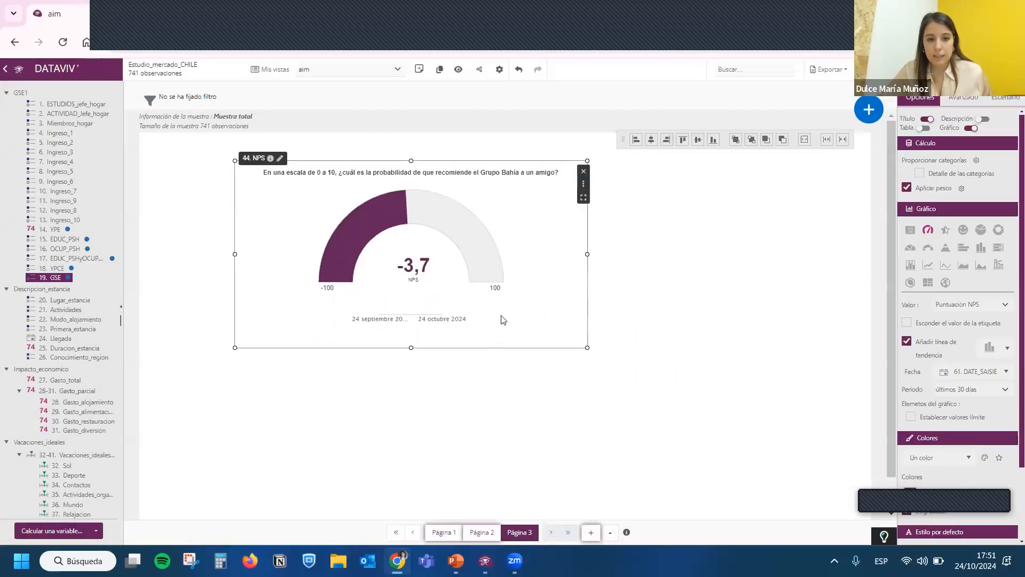
pyautogui.moveTo(560, 266); pyautogui.dragTo(473, 230)
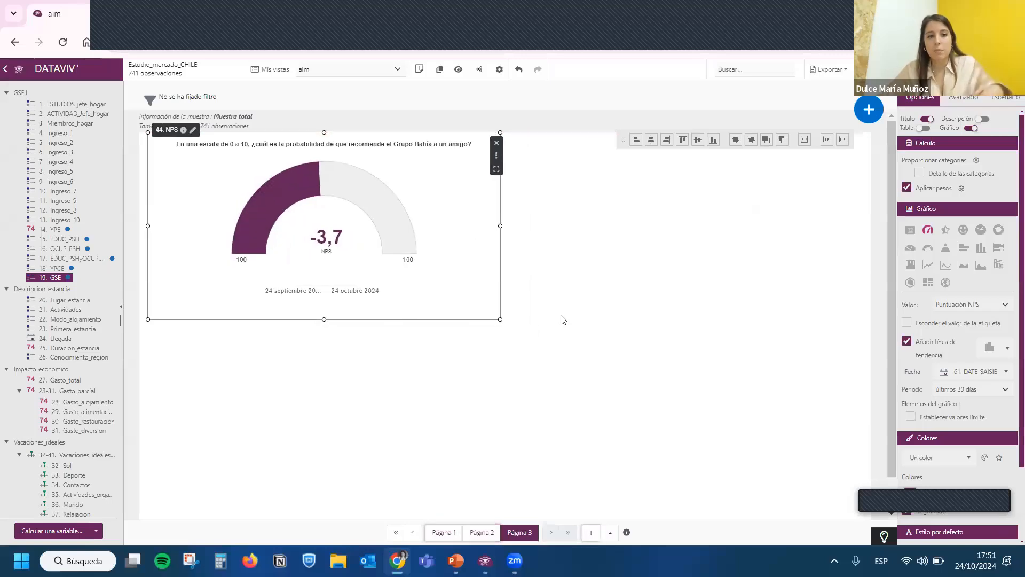
pyautogui.moveTo(500, 319); pyautogui.dragTo(405, 277)
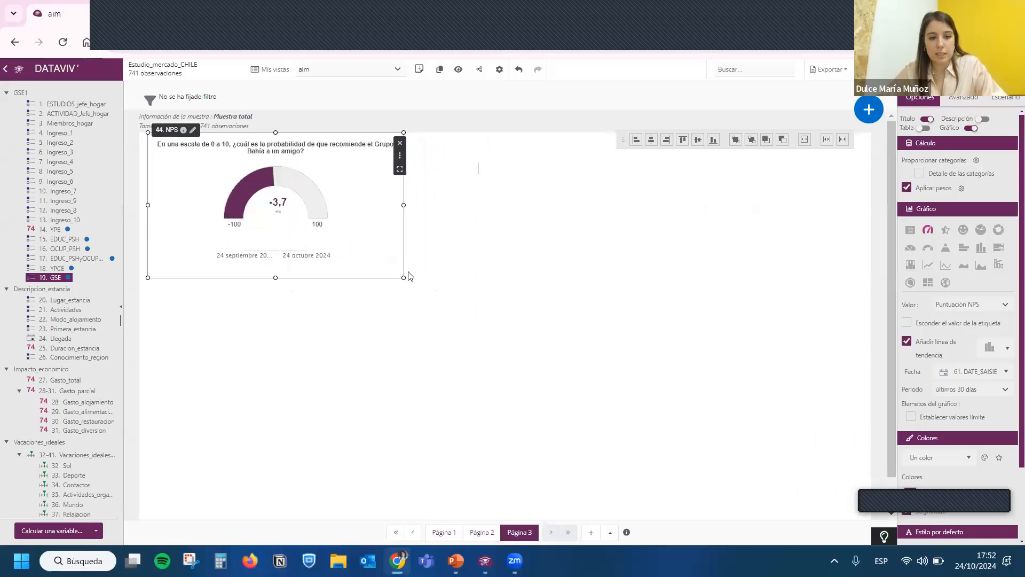
# - Duplicate the NPS gauge beside the original, display the copy as a star rating of the mean, and reduce its height
pyautogui.hotkey('ctrl', 'c')
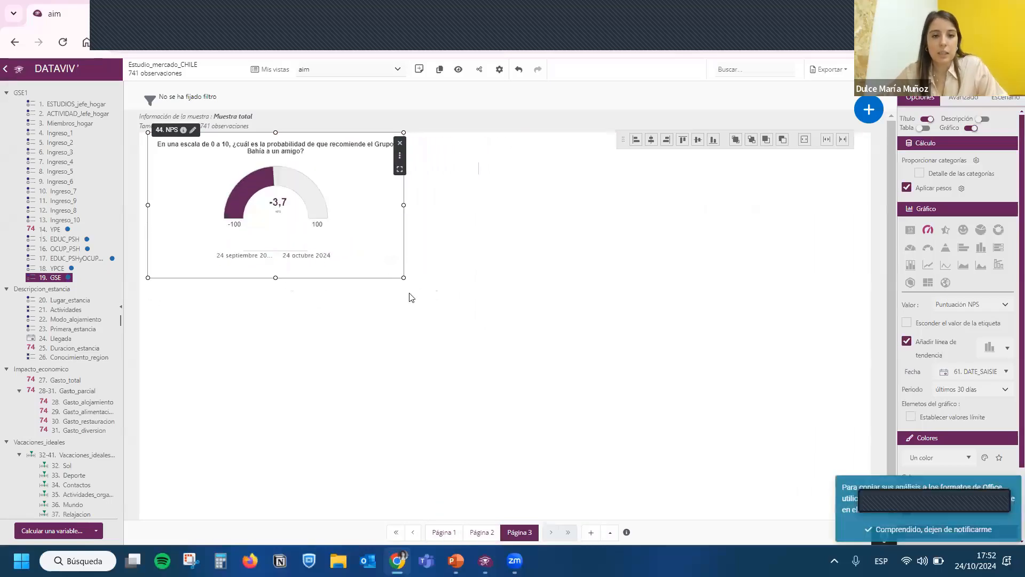
pyautogui.click(457, 241)
pyautogui.hotkey('ctrl', 'v')
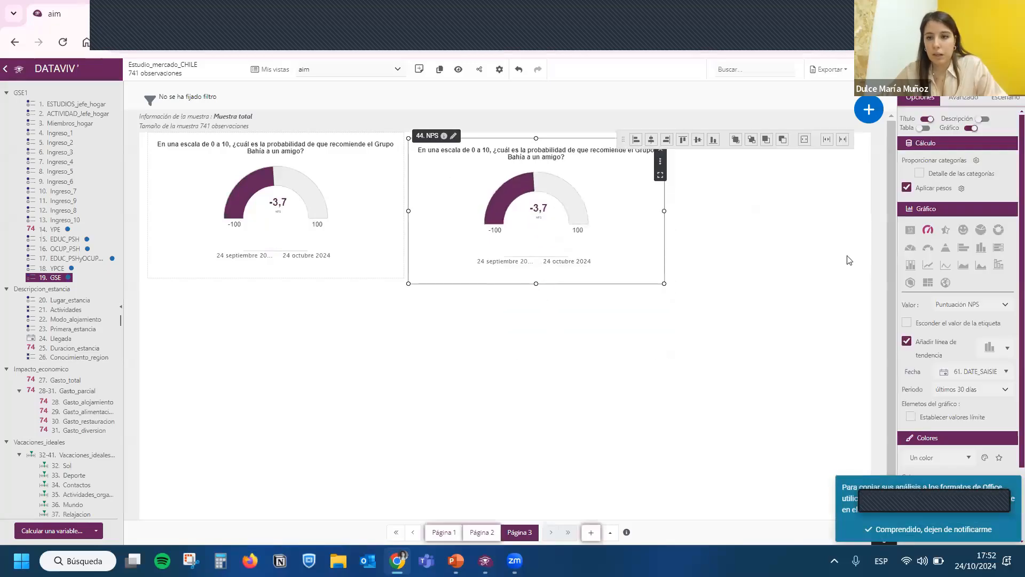
pyautogui.click(945, 230)
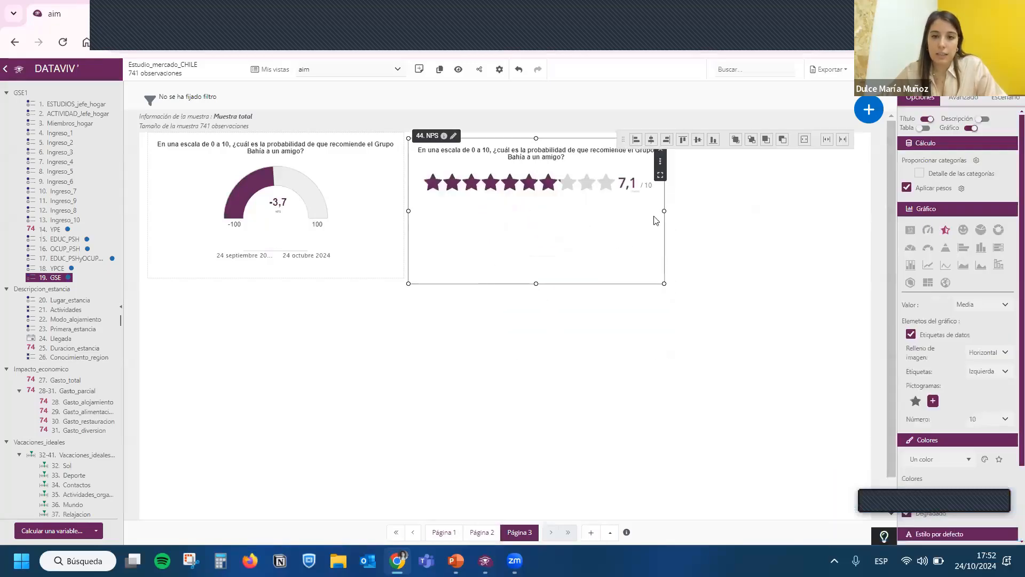
pyautogui.click(991, 305)
pyautogui.click(958, 293)
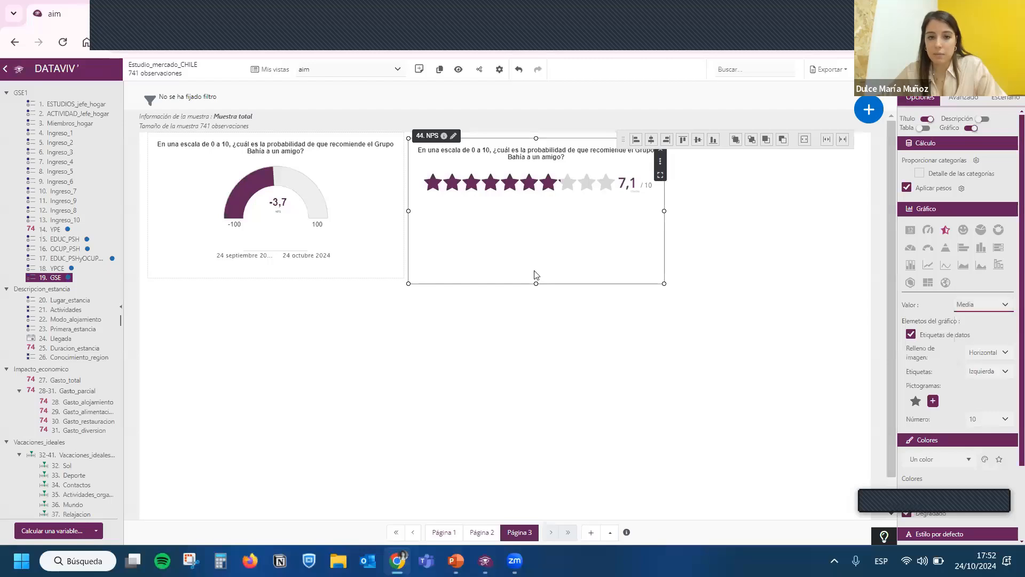
pyautogui.moveTo(536, 260); pyautogui.dragTo(535, 219)
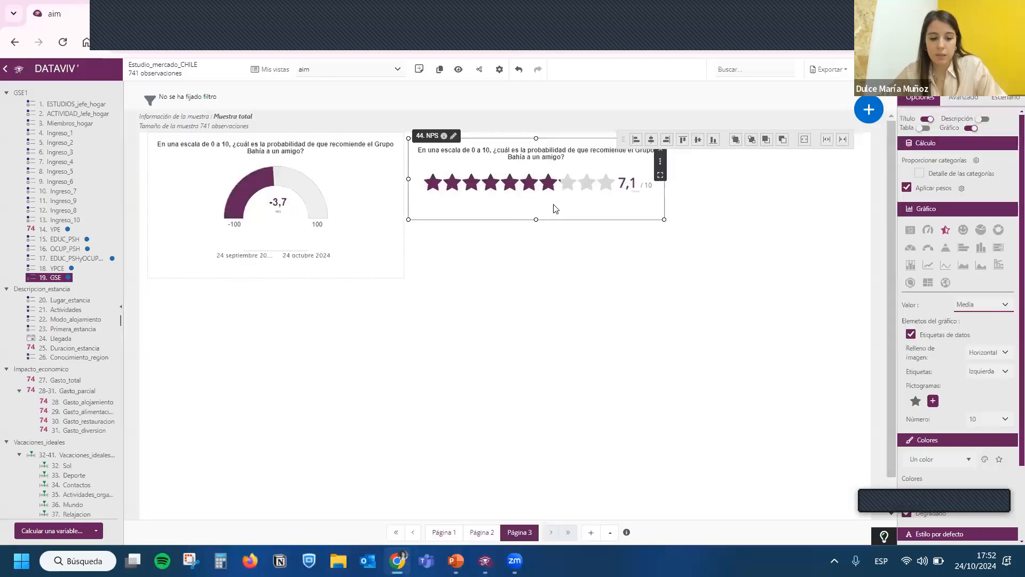
# - Duplicate the star rating below itself, display the copy as smileys, and enlarge it to about 736 by 196
pyautogui.hotkey('ctrl', 'c')
pyautogui.hotkey('ctrl', 'v')
pyautogui.moveTo(614, 286); pyautogui.dragTo(524, 286)
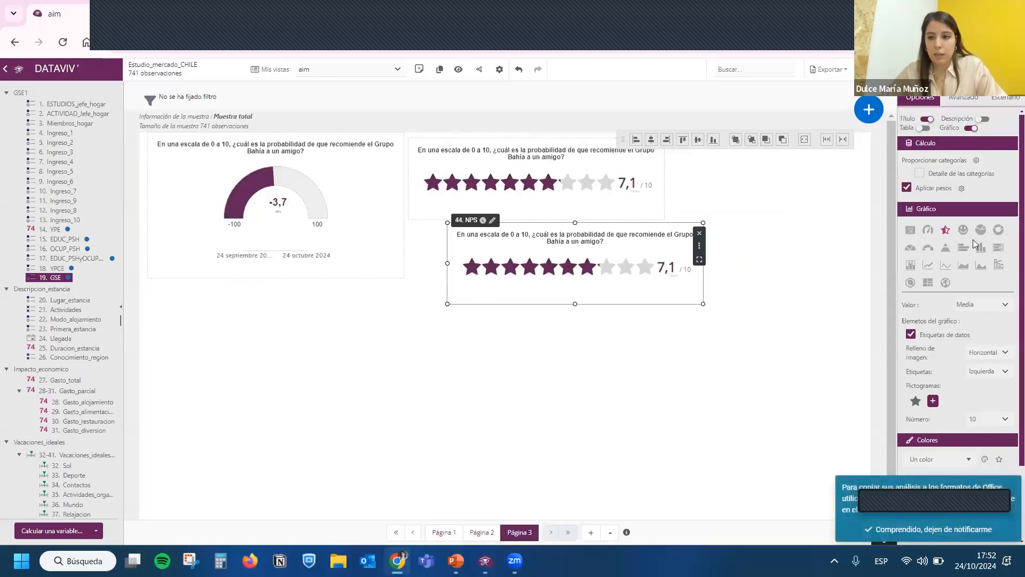
pyautogui.click(963, 230)
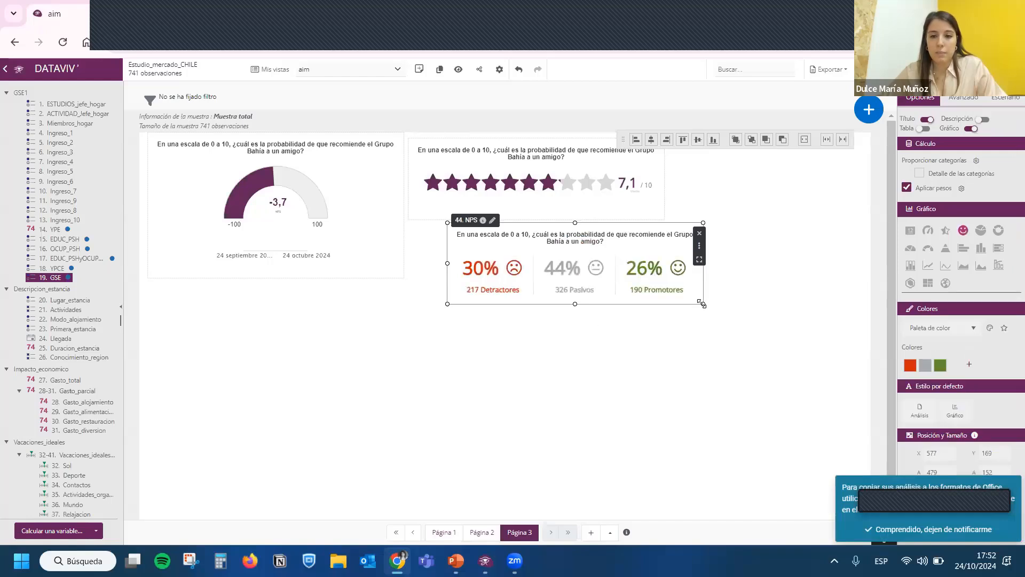
pyautogui.moveTo(702, 303); pyautogui.dragTo(839, 327)
pyautogui.moveTo(529, 278); pyautogui.dragTo(458, 281)
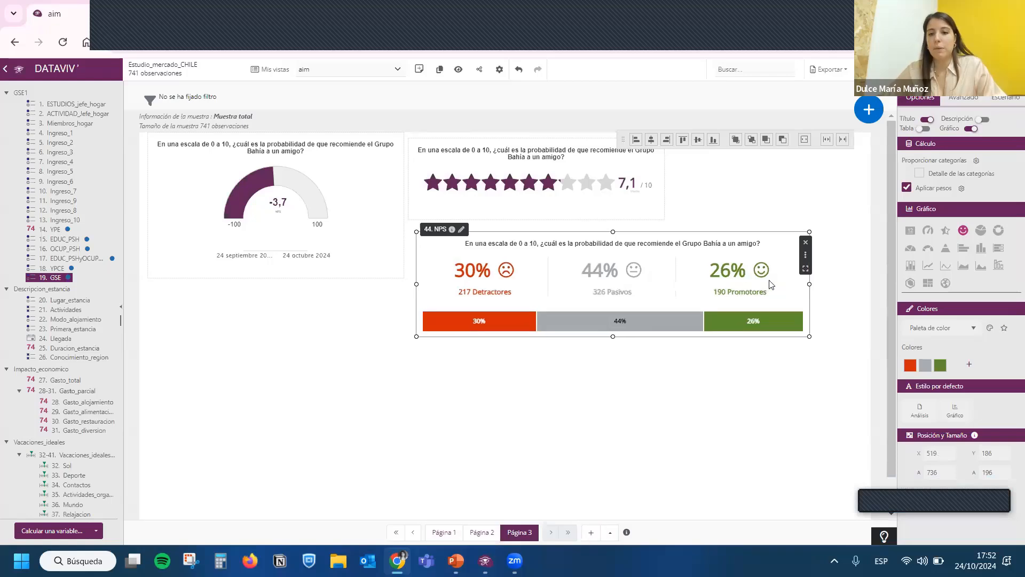
pyautogui.moveTo(664, 293); pyautogui.dragTo(671, 295)
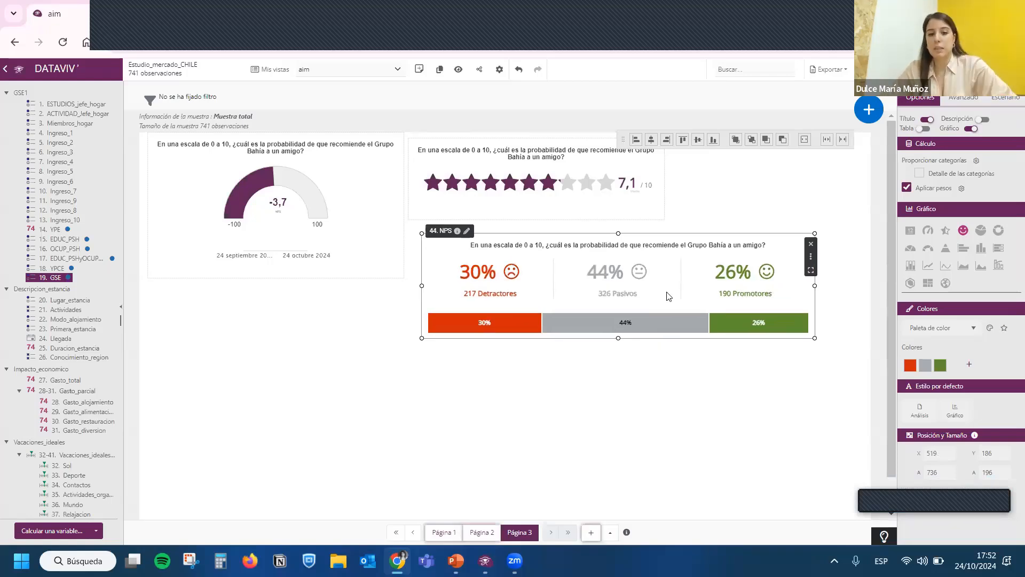
# - Add a correspondence factor analysis with 19. GSE as column variable and 21. Actividades and 20. Lugar_estancia as row variables
pyautogui.click(869, 120)
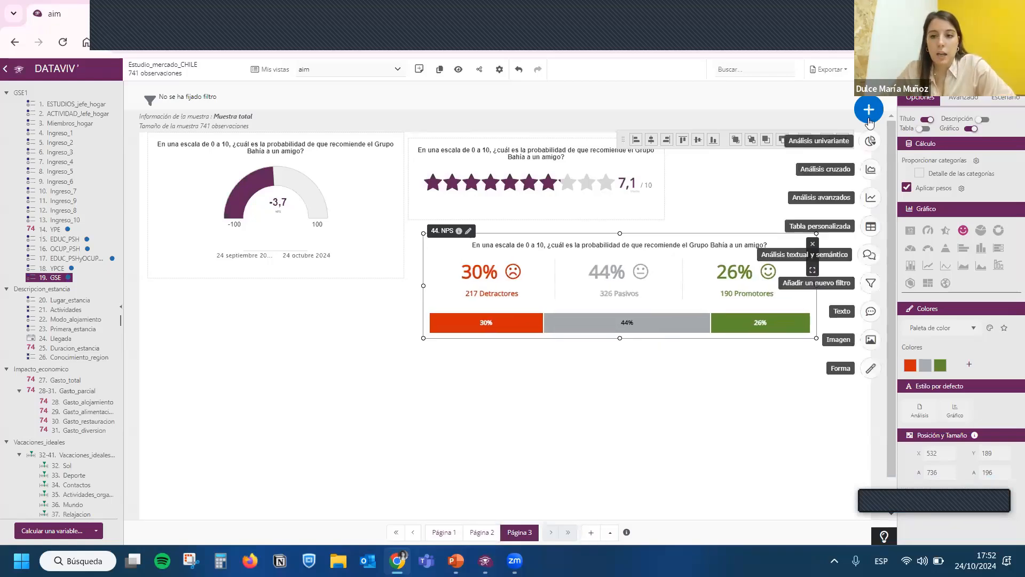
pyautogui.click(871, 197)
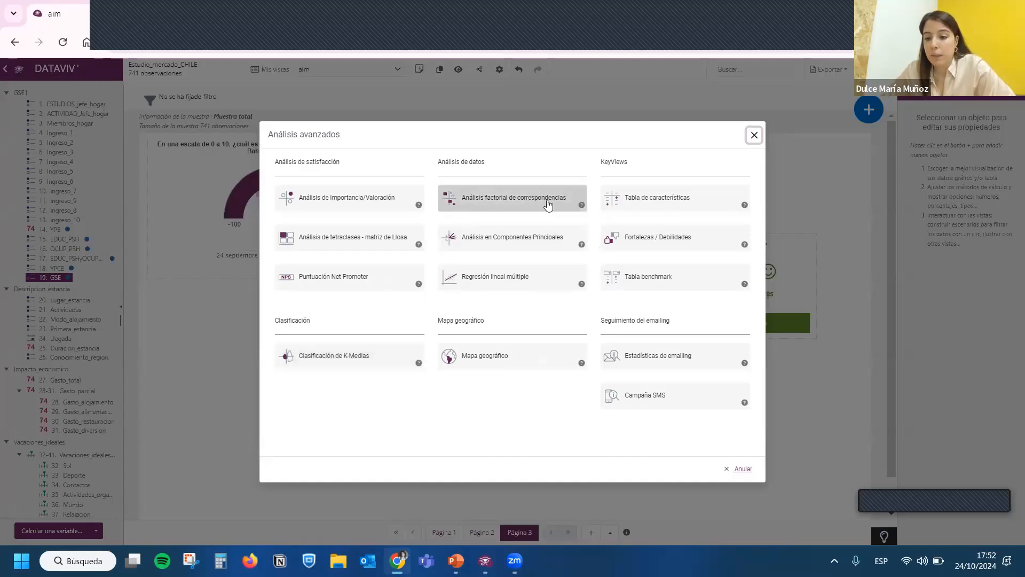
pyautogui.click(501, 199)
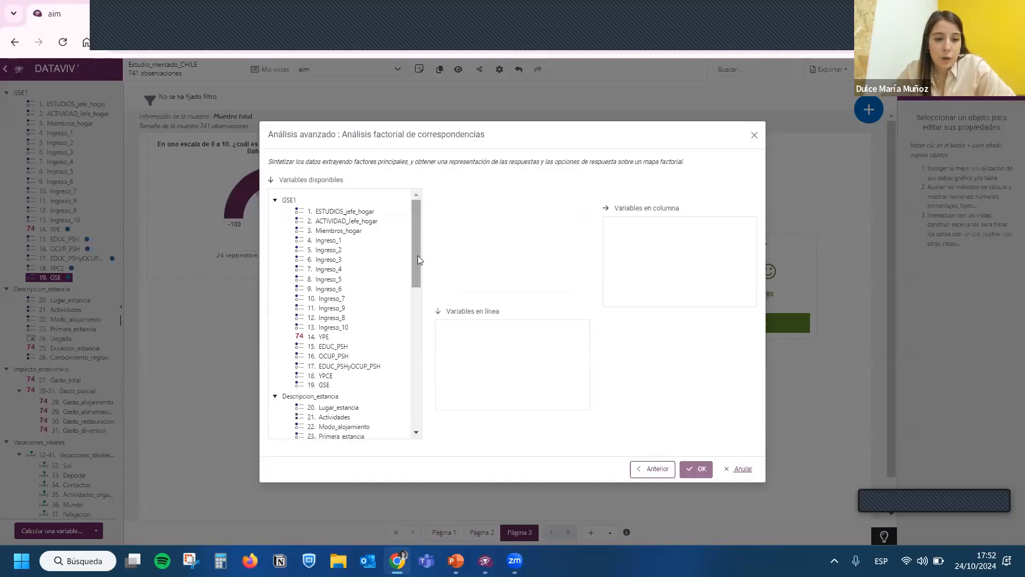
pyautogui.scroll(-2, 368, 275)
pyautogui.moveTo(320, 268); pyautogui.dragTo(670, 274)
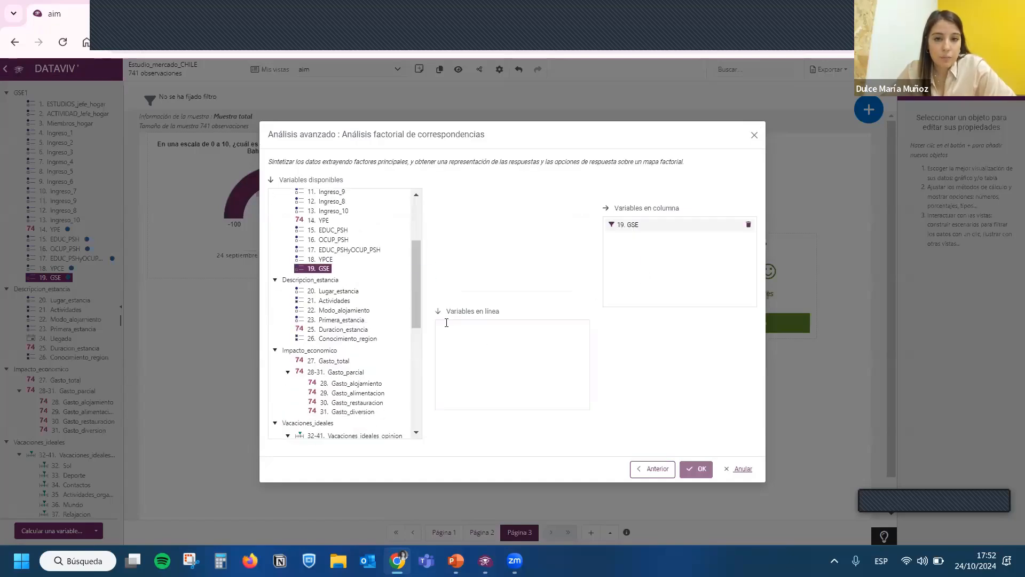
pyautogui.moveTo(414, 264); pyautogui.dragTo(414, 285)
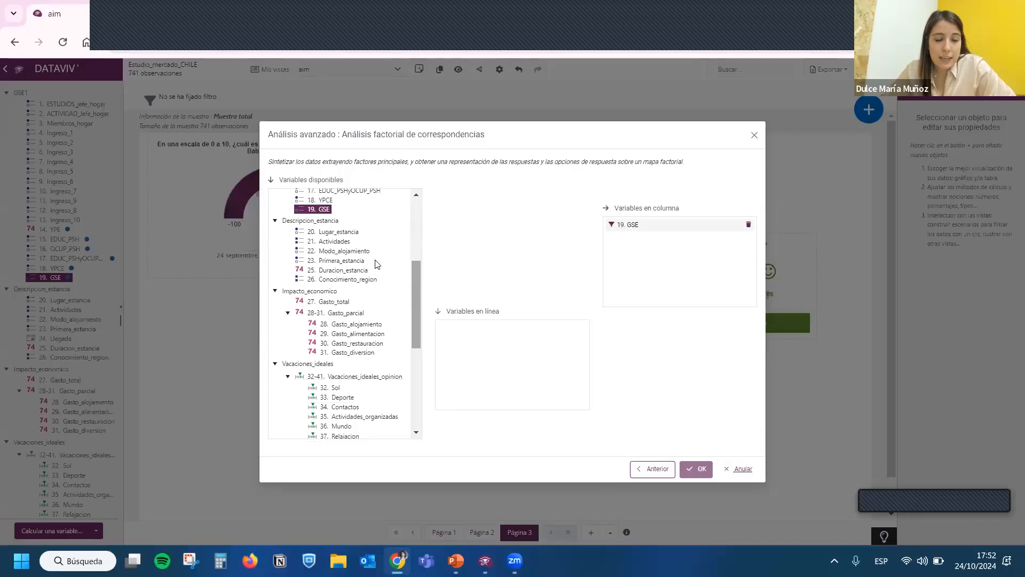
pyautogui.moveTo(326, 241); pyautogui.dragTo(494, 360)
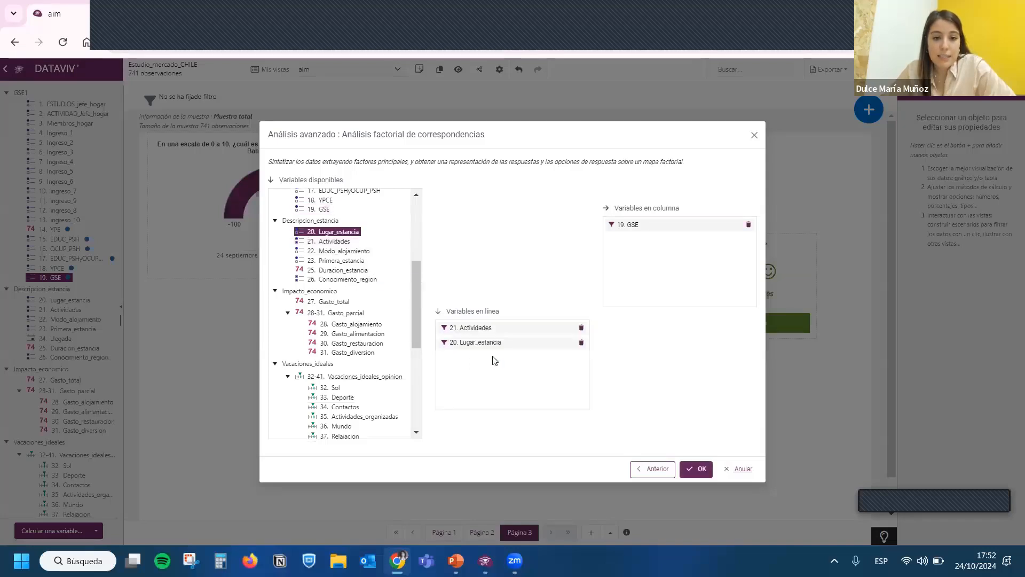
pyautogui.click(700, 468)
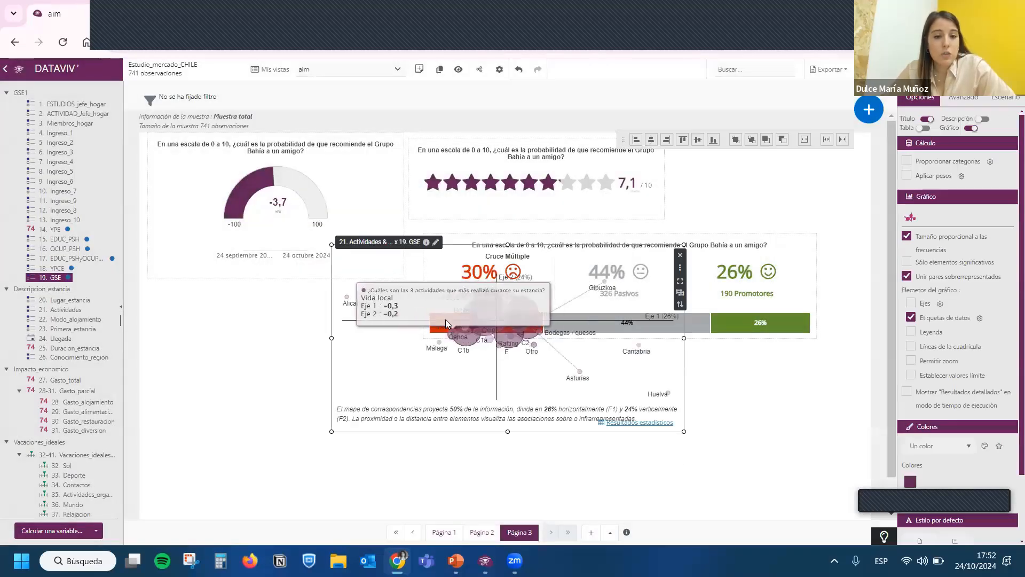
# - Move the correspondence map onto a new fourth page and enlarge it to fill most of that page
pyautogui.click(591, 532)
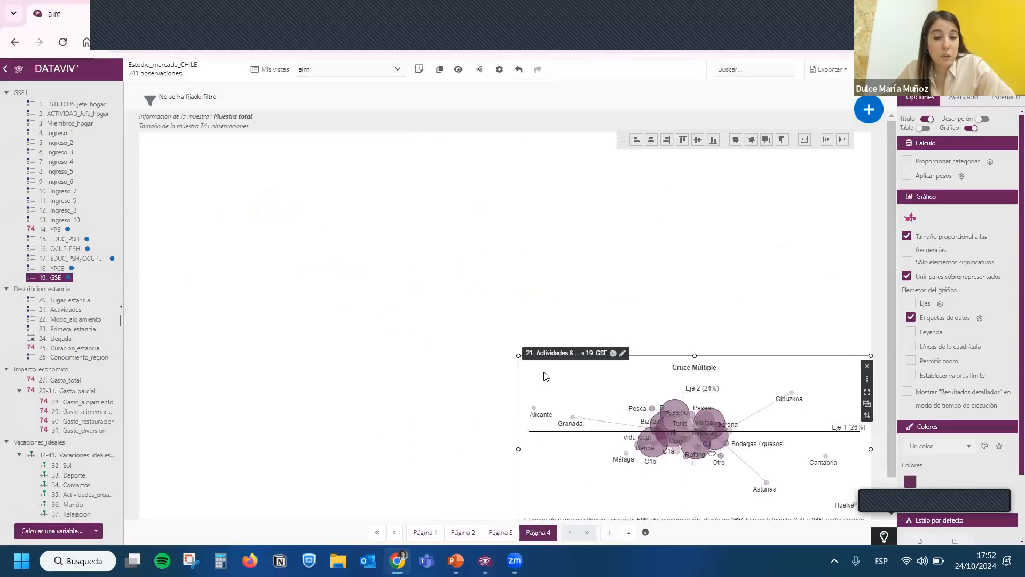
pyautogui.moveTo(446, 327); pyautogui.dragTo(222, 149)
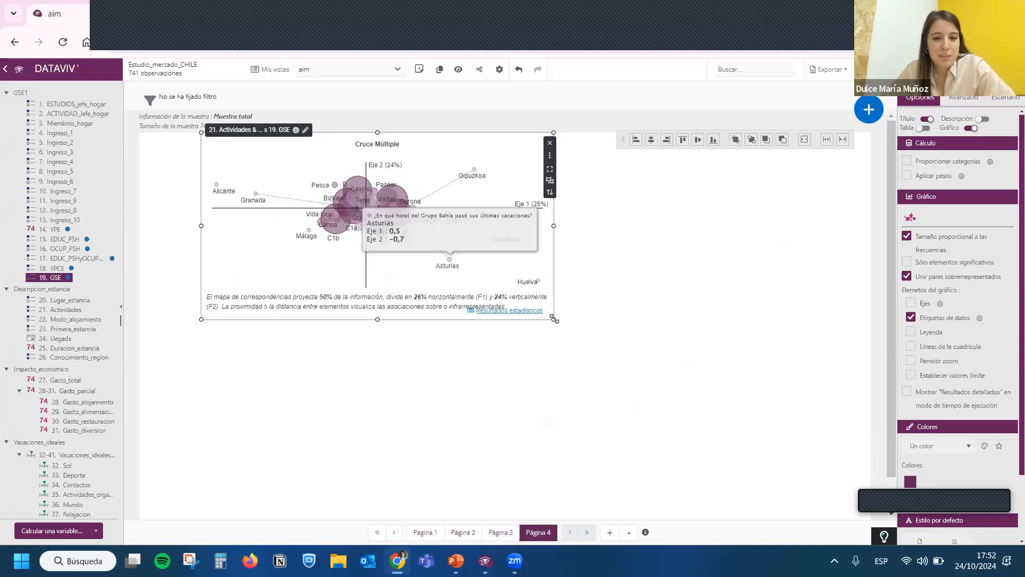
pyautogui.moveTo(554, 319); pyautogui.dragTo(790, 495)
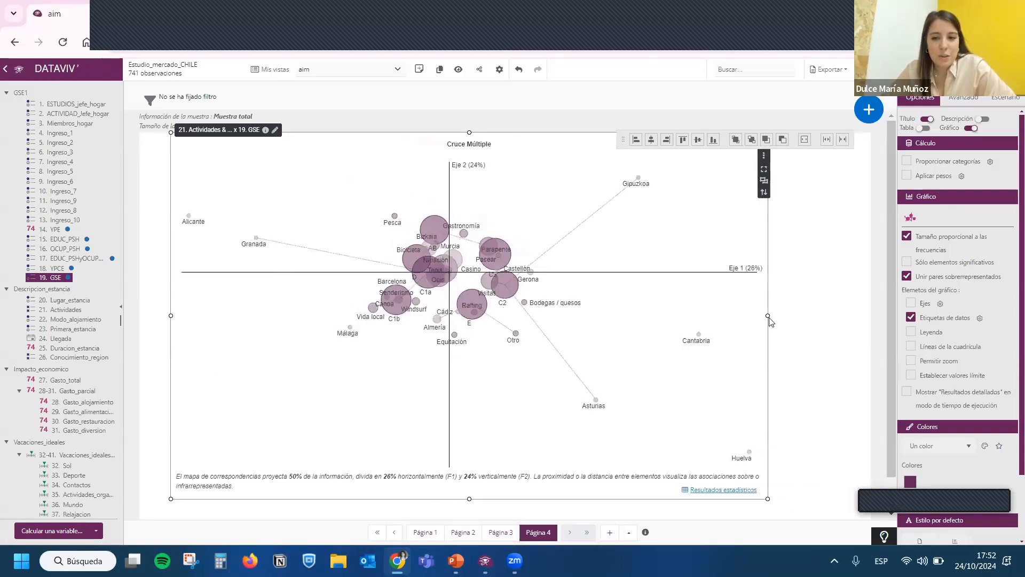
pyautogui.moveTo(769, 316); pyautogui.dragTo(871, 316)
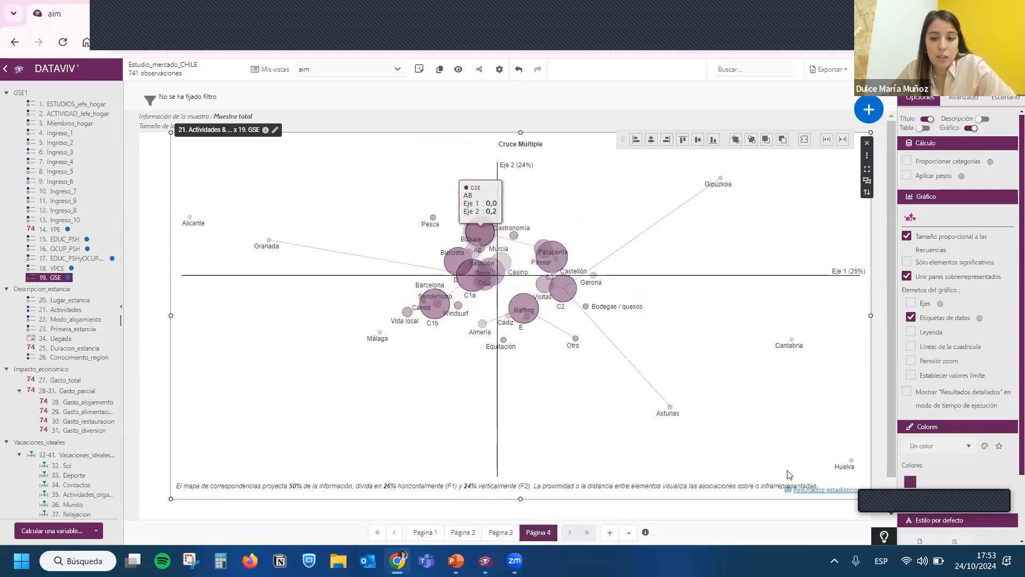
# - Examine the detailed statistical results of the correspondence analysis, including the factors, coordinates and contributions, and close them
pyautogui.click(815, 490)
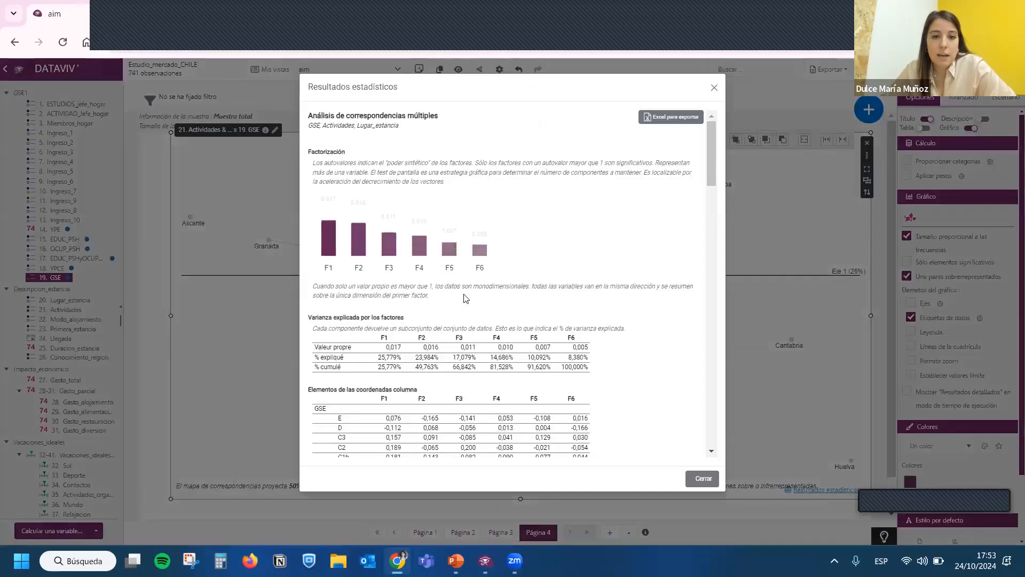
pyautogui.scroll(-10, 438, 310)
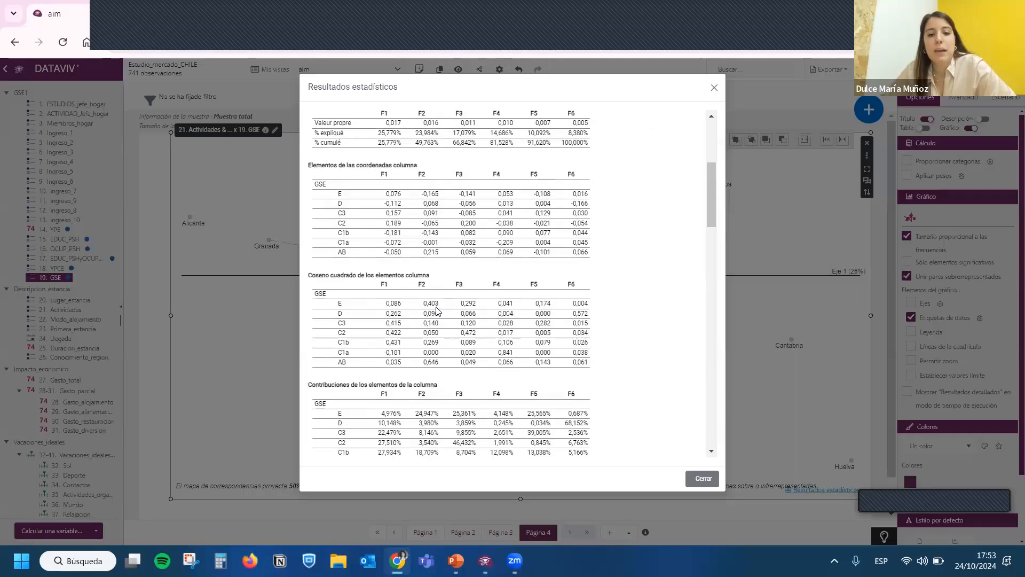
pyautogui.scroll(10, 502, 362)
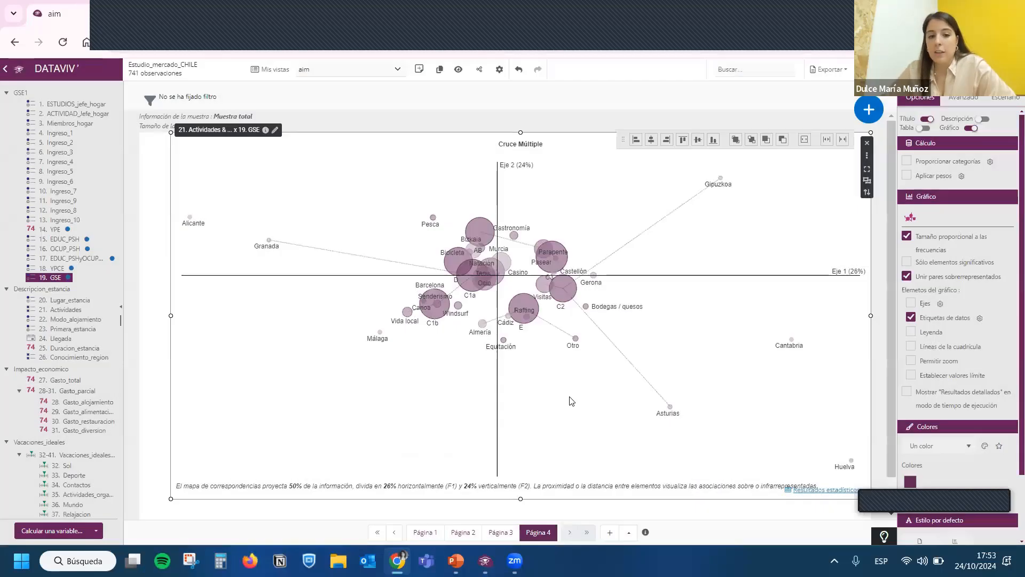
pyautogui.moveTo(866, 113)
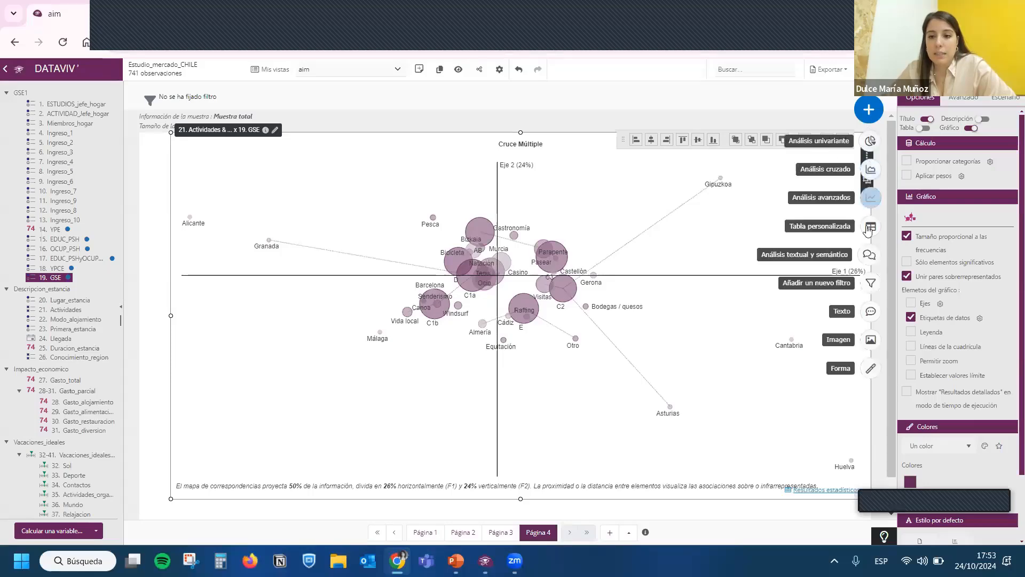
pyautogui.click(871, 197)
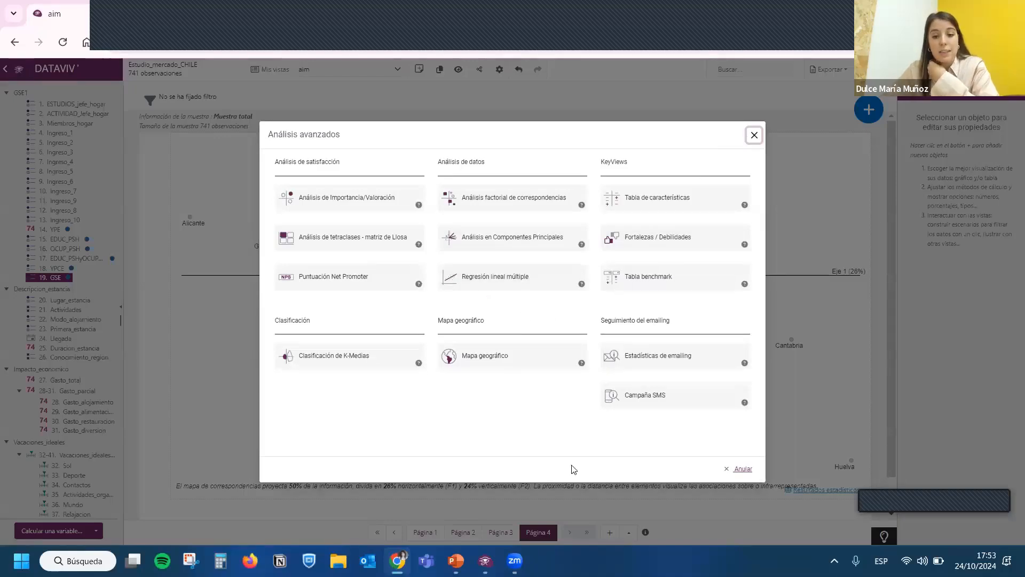
pyautogui.press('Escape')
# - Add a fifth page, place 54. Comentario on it as a word cloud with verbatims, and enlarge the analysis
pyautogui.click(610, 532)
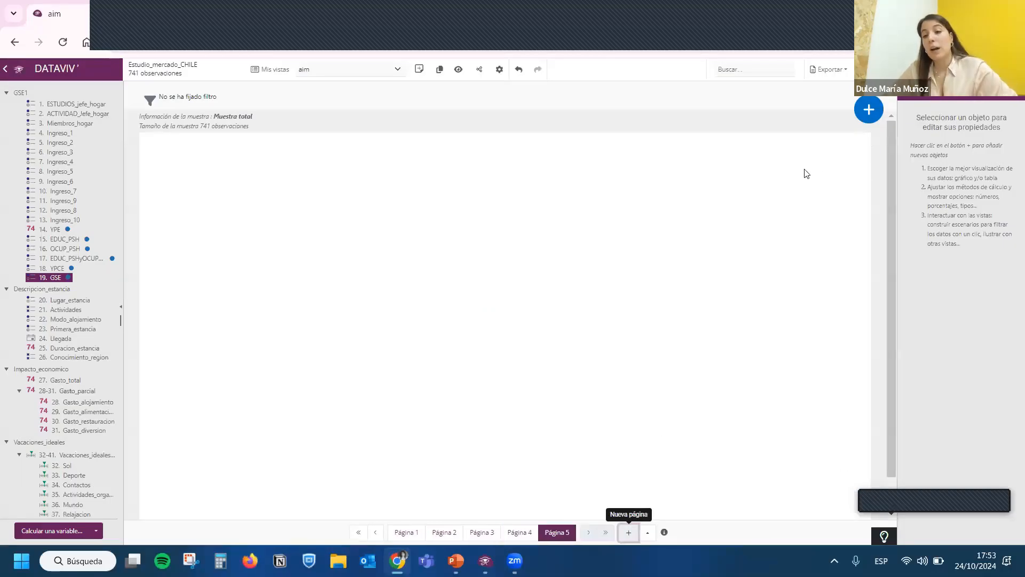
pyautogui.click(859, 117)
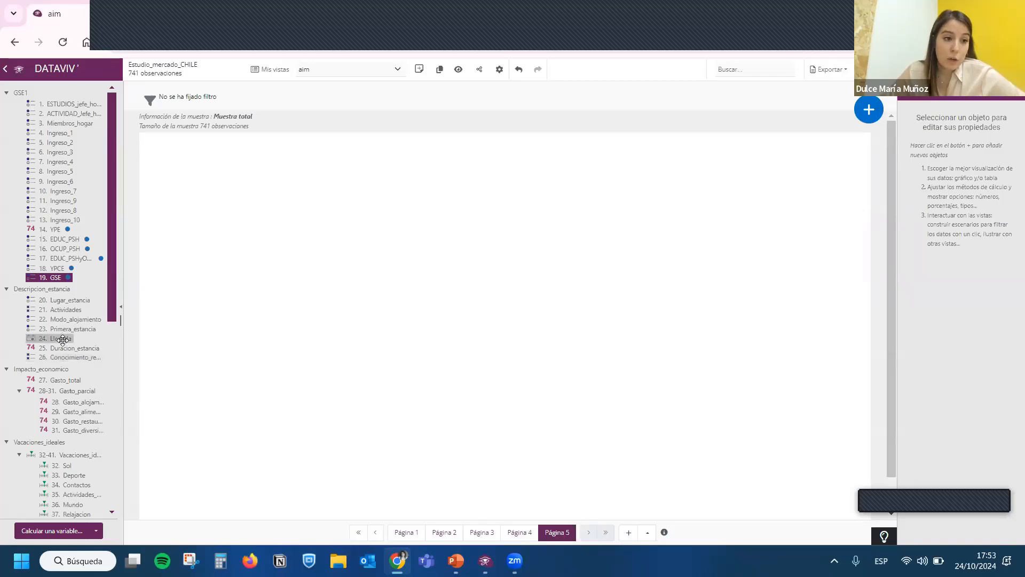
pyautogui.scroll(-6, 64, 340)
pyautogui.moveTo(64, 343); pyautogui.dragTo(252, 198)
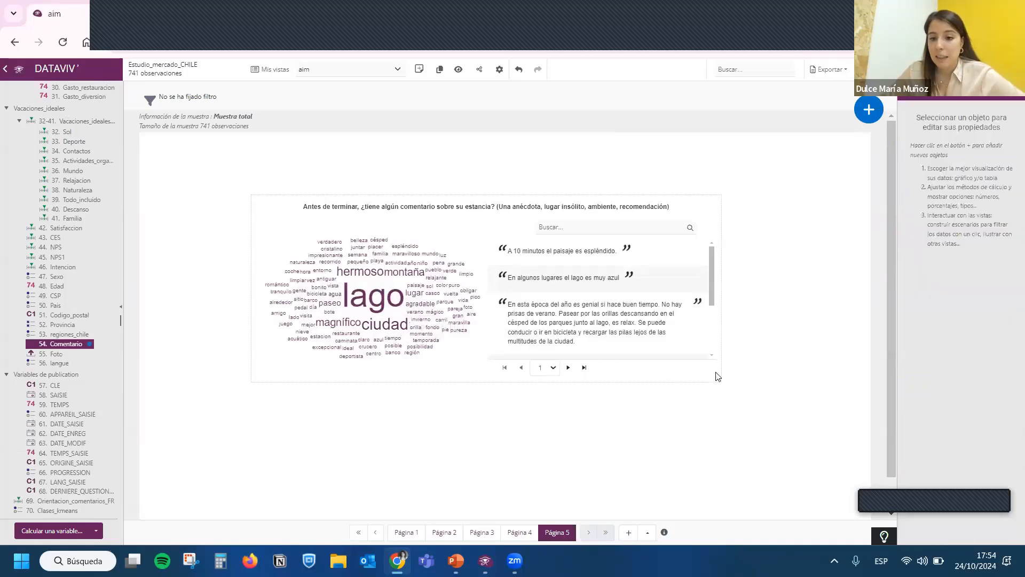
pyautogui.moveTo(720, 380); pyautogui.dragTo(825, 476)
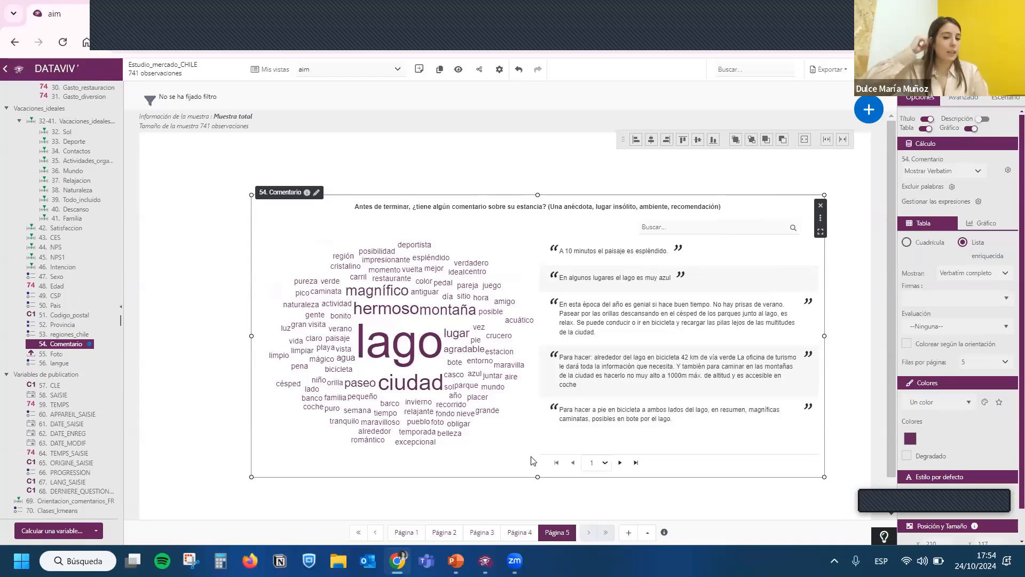
# - Filter the listed comments by the word "pueblo" from the word cloud
pyautogui.click(409, 425)
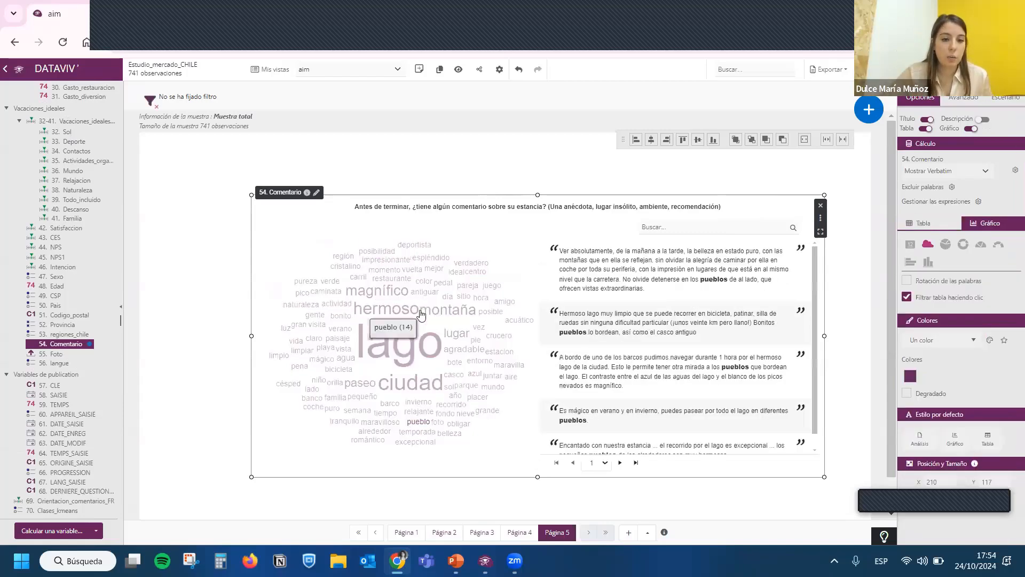
# - Filter the listed comments by the word "montaña" and by the word "pequeño" from the word cloud
pyautogui.click(447, 308)
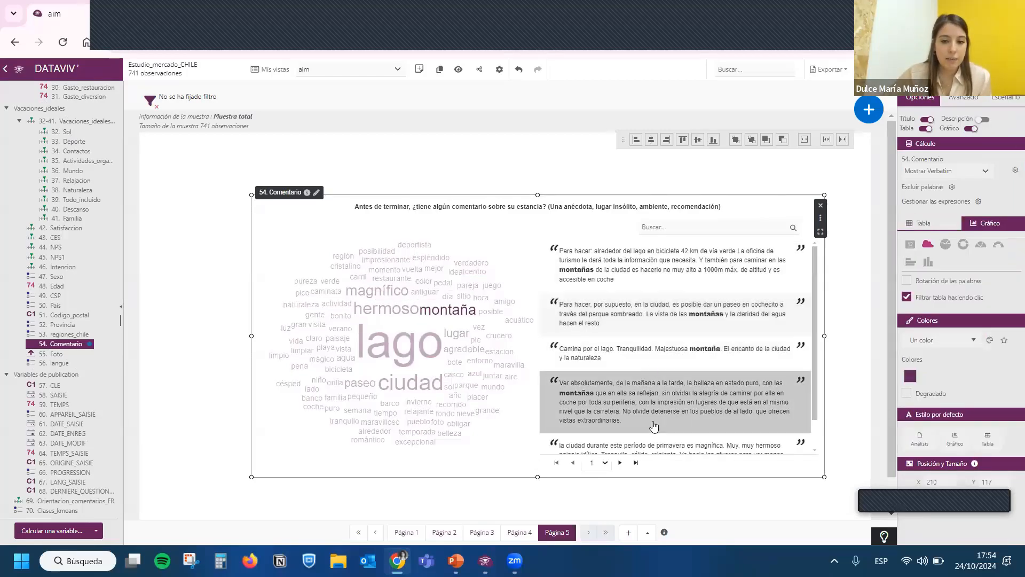
pyautogui.click(361, 398)
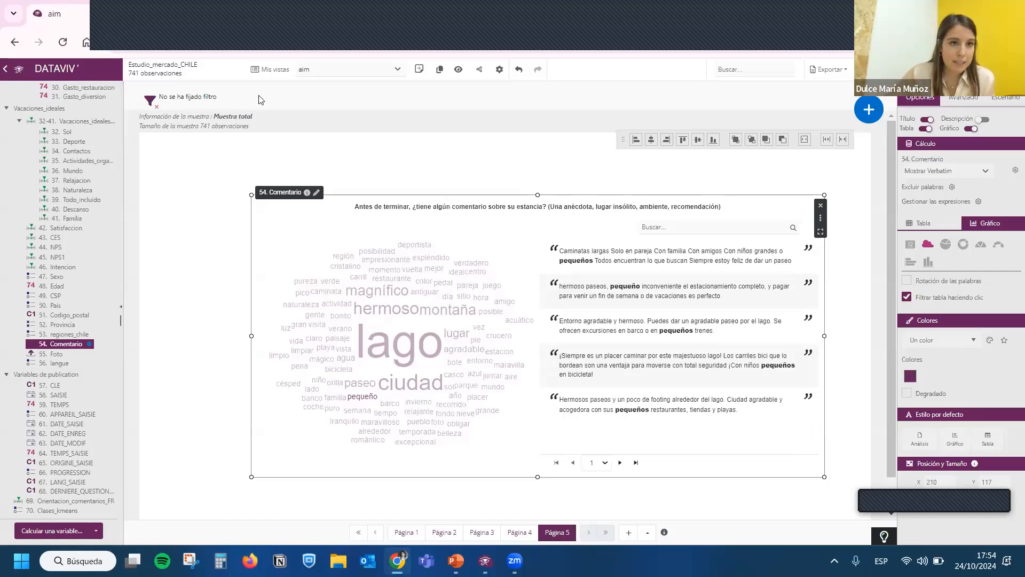
# - Add the variables 48. Edad, 47. Sexo and 19. GSE as filters for the whole view
pyautogui.moveTo(53, 285); pyautogui.dragTo(190, 99)
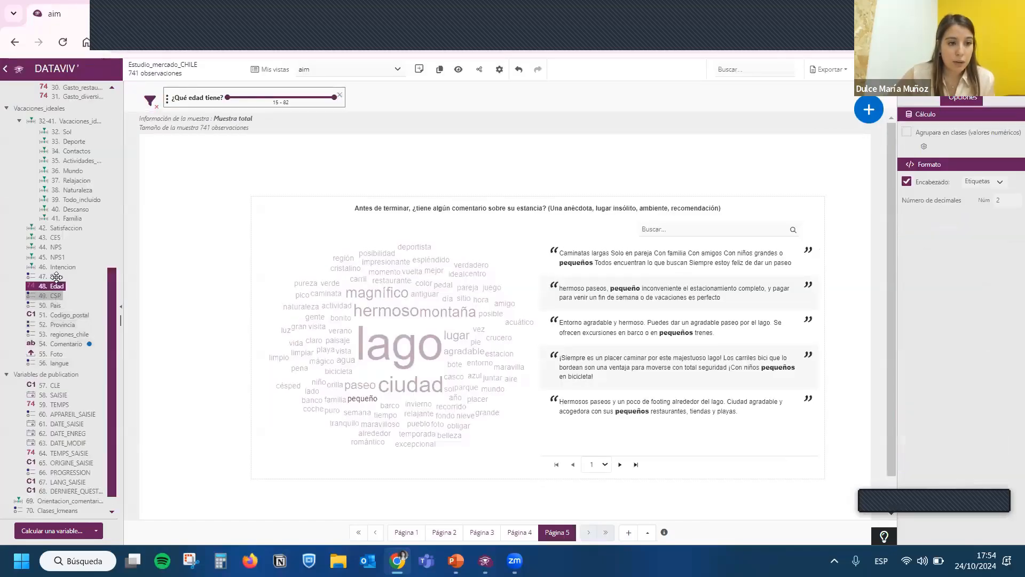
pyautogui.moveTo(56, 278); pyautogui.dragTo(357, 99)
pyautogui.scroll(6, 67, 240)
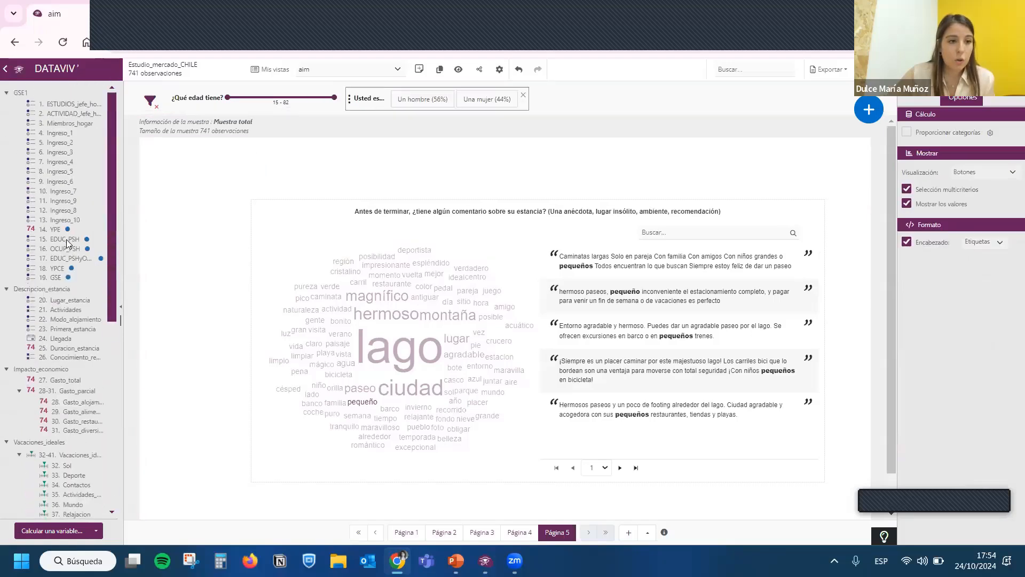
pyautogui.moveTo(54, 278); pyautogui.dragTo(543, 93)
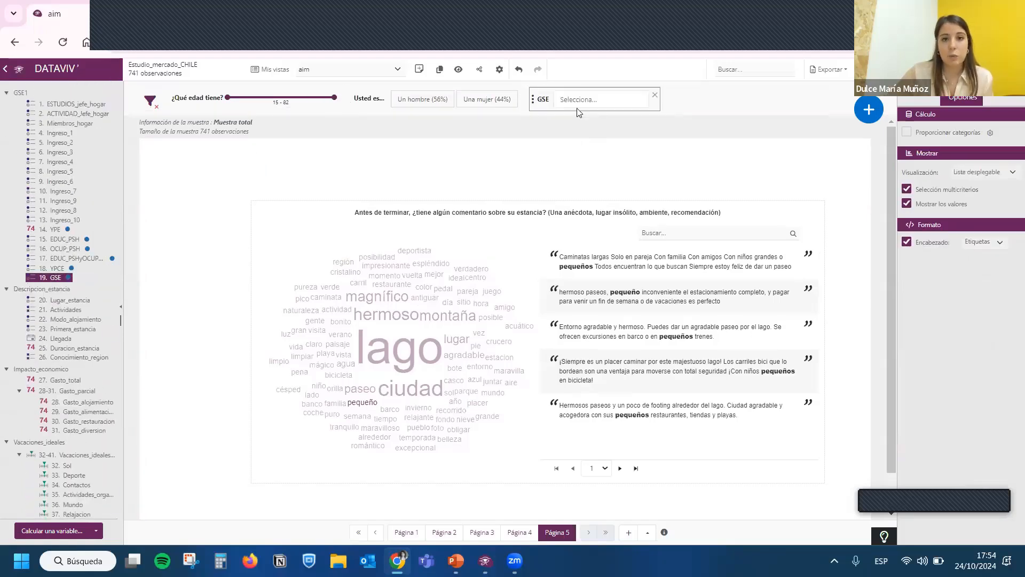
# - Filter the sample to GSE C1b, "Un hombre" and ages from 47,83 to 82
pyautogui.click(578, 100)
pyautogui.click(578, 170)
pyautogui.click(575, 212)
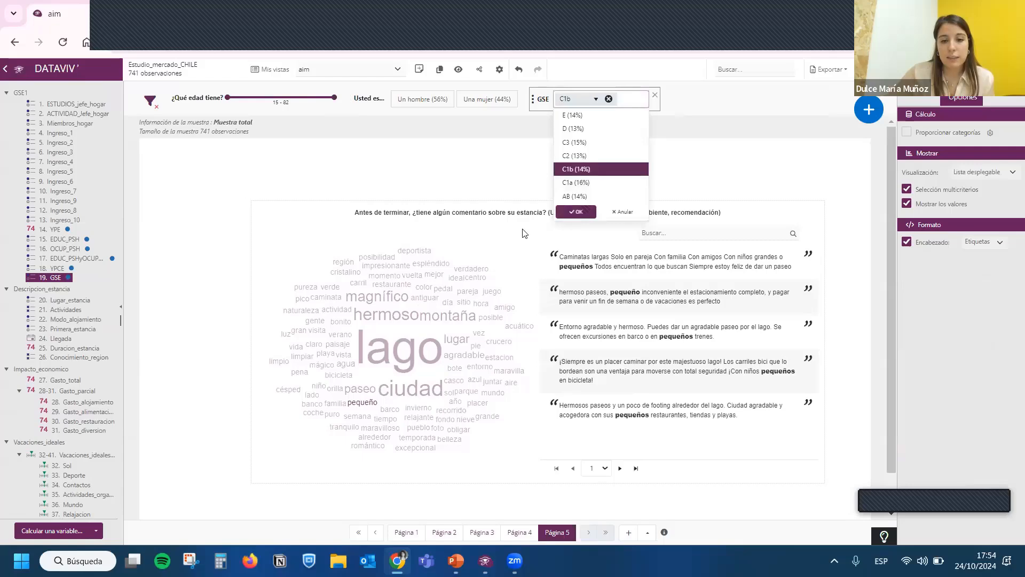
pyautogui.moveTo(228, 98); pyautogui.dragTo(279, 97)
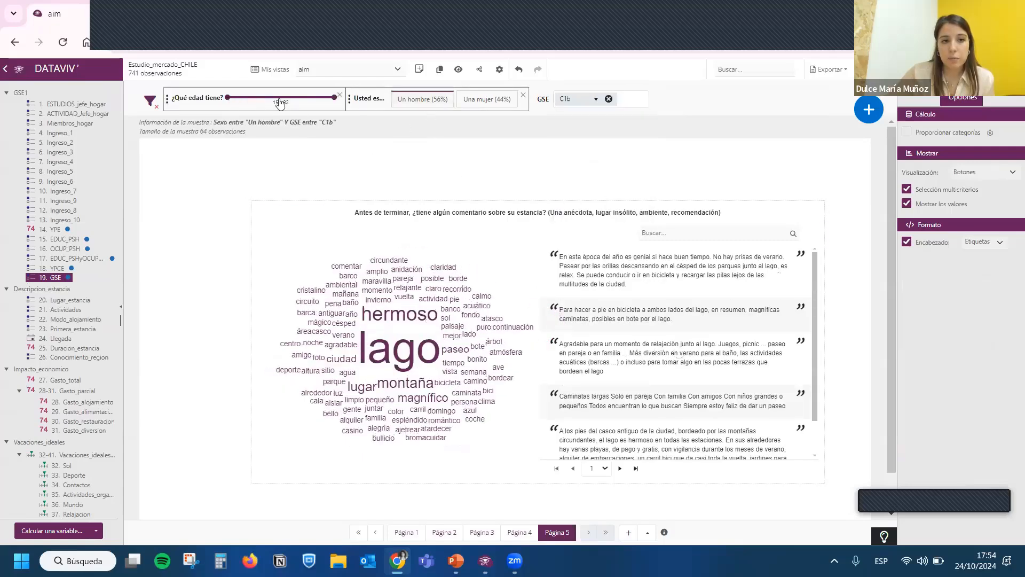
# - Check the filtered analyses on pages 4 and 3, and clear all the filters
pyautogui.click(516, 532)
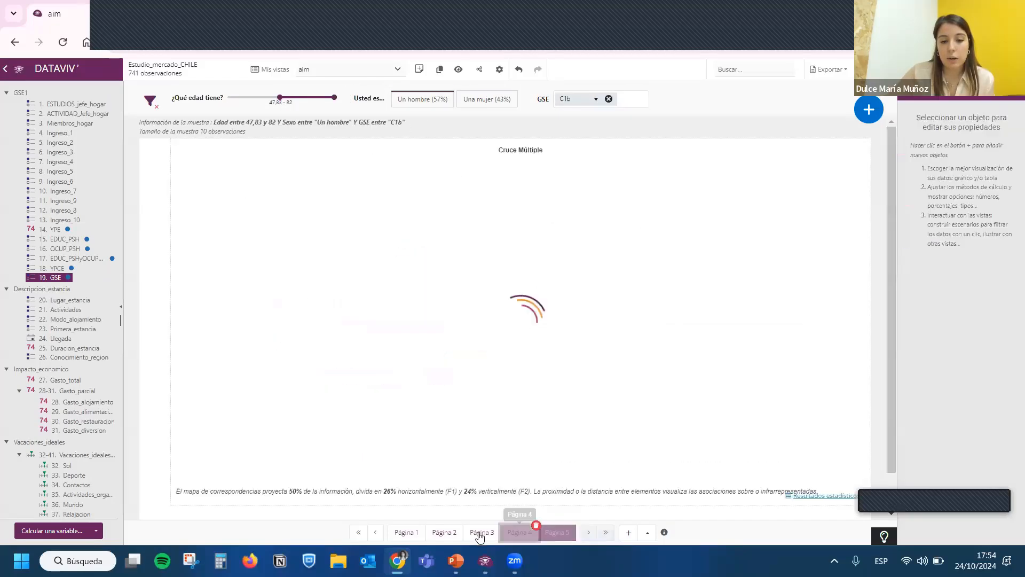
pyautogui.click(476, 532)
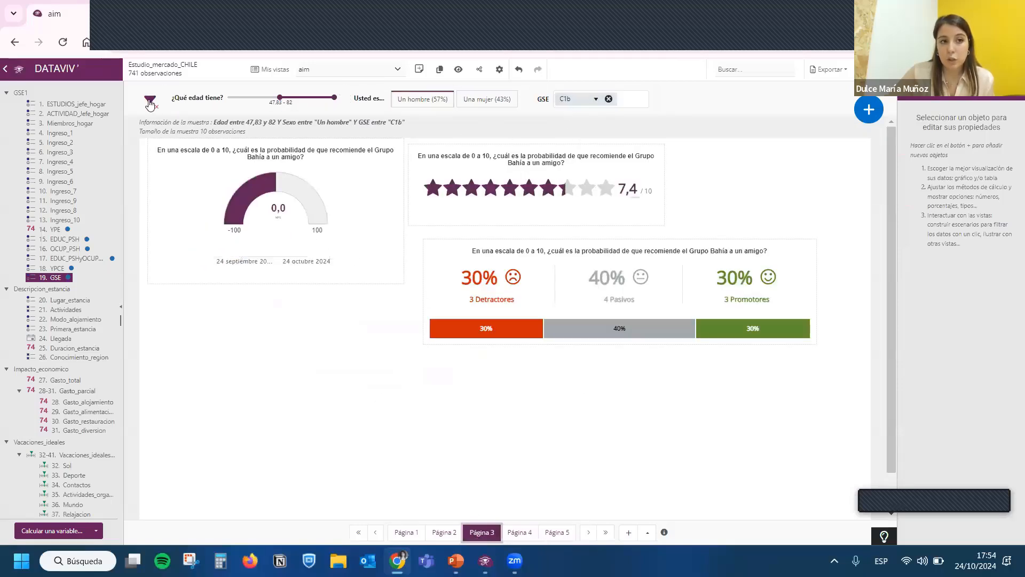
pyautogui.click(151, 102)
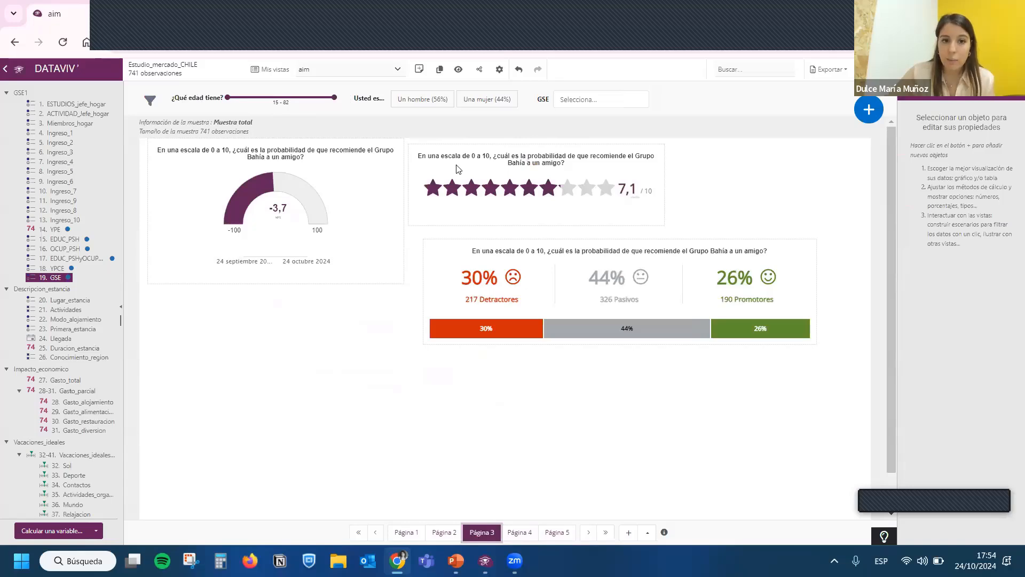
# - Return to page 5, look at the sharing options of the view and close them
pyautogui.click(555, 532)
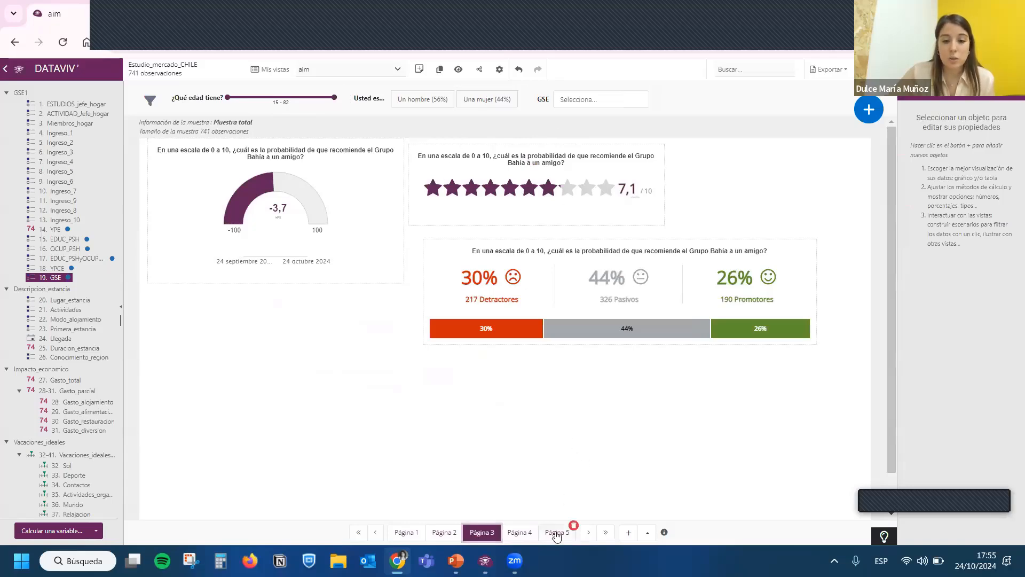
pyautogui.click(479, 70)
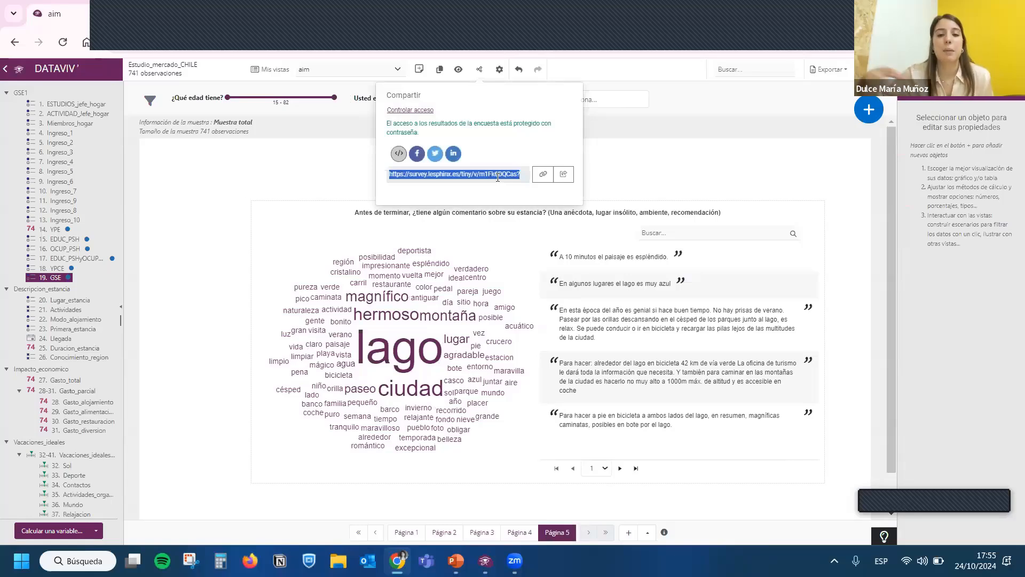
pyautogui.click(659, 184)
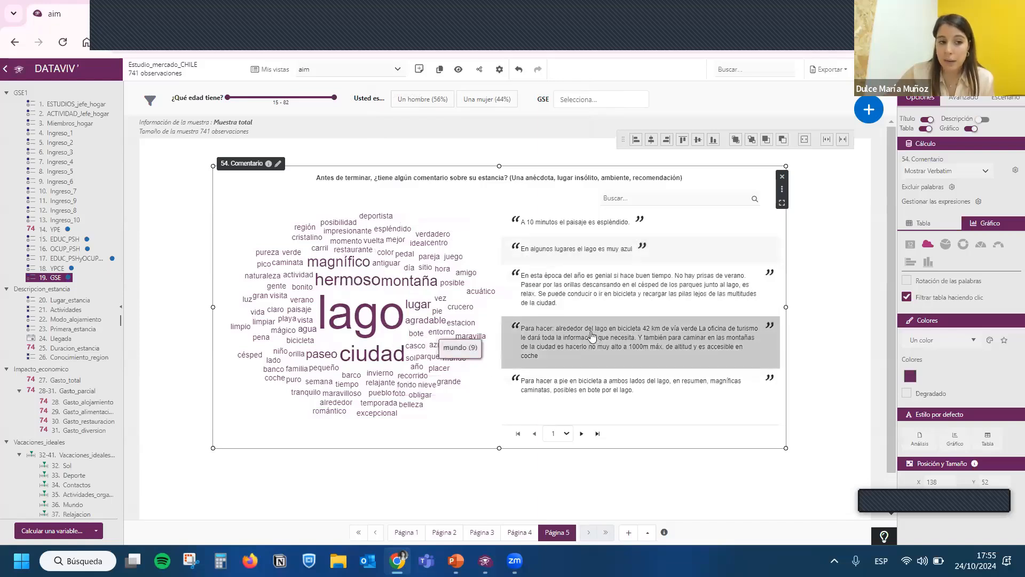
# - Create a sentiment analysis from the textual and semantic analyses, using 54. Comentario as the text variable
pyautogui.moveTo(869, 112)
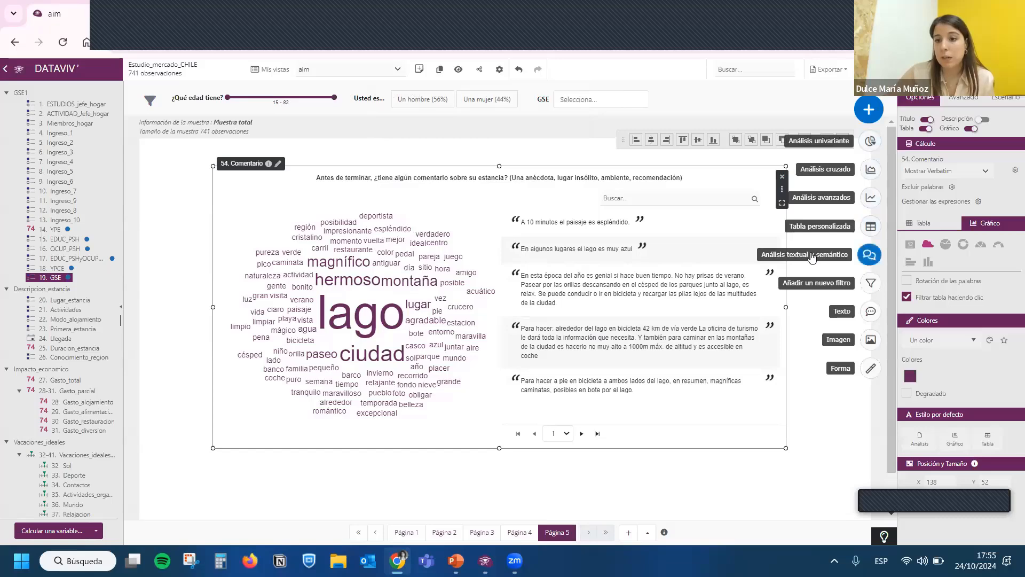
pyautogui.click(858, 257)
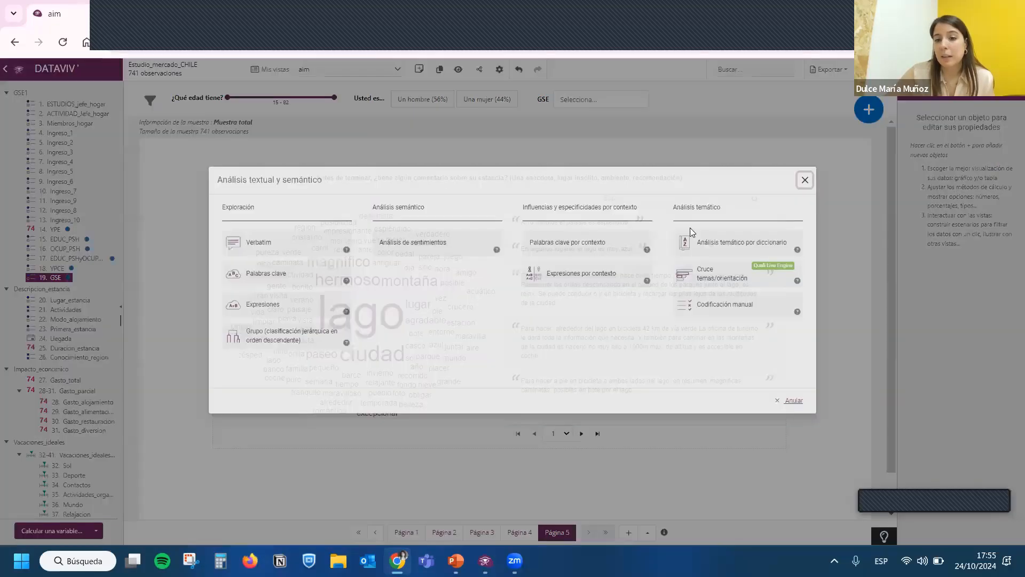
pyautogui.moveTo(674, 223); pyautogui.dragTo(729, 223)
pyautogui.click(728, 222)
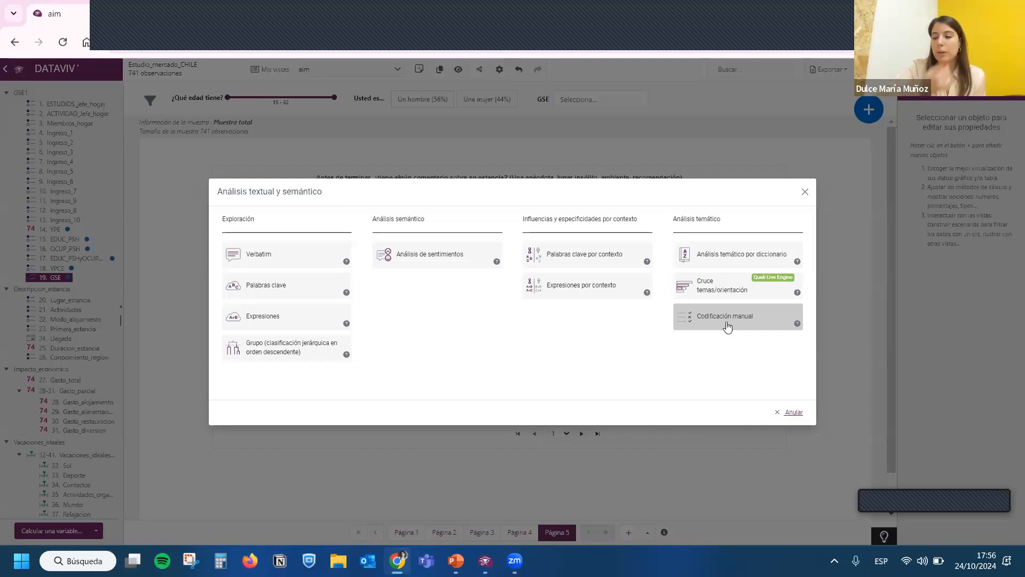
pyautogui.click(449, 261)
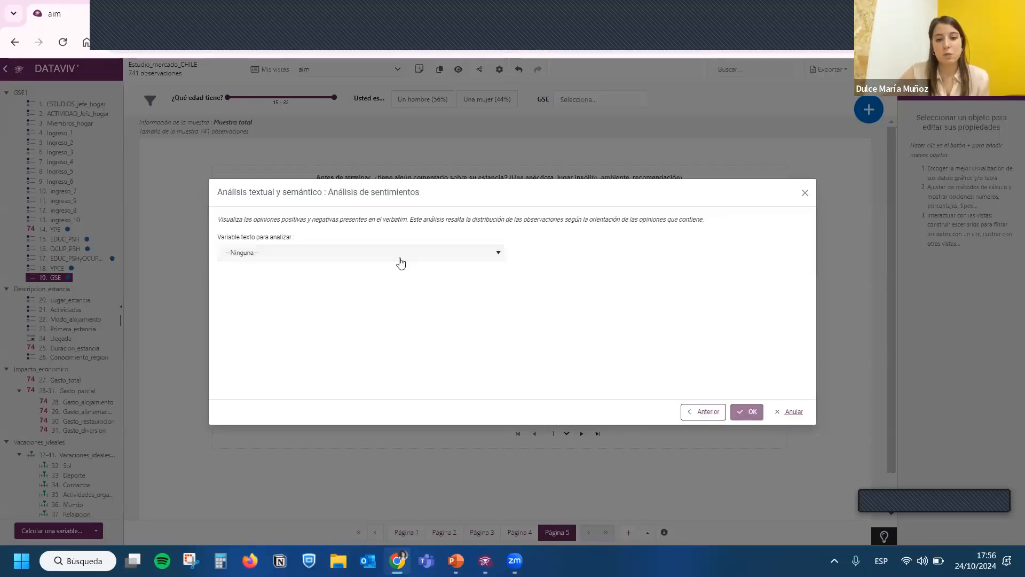
pyautogui.click(365, 260)
pyautogui.click(334, 283)
pyautogui.click(747, 411)
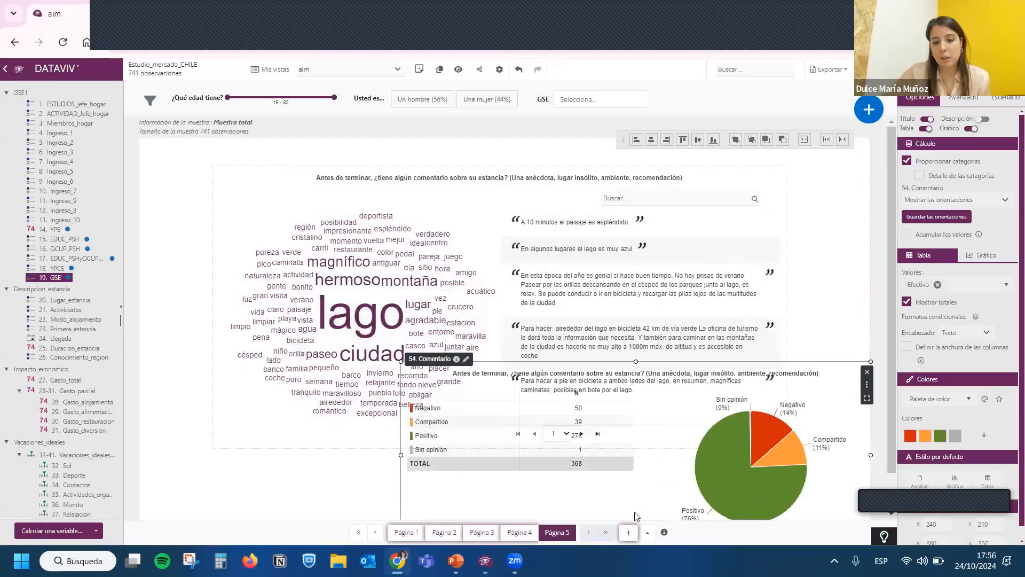
# - Move the sentiment analysis onto a new sixth page, enlarge it and place it around the middle of the page
pyautogui.click(628, 532)
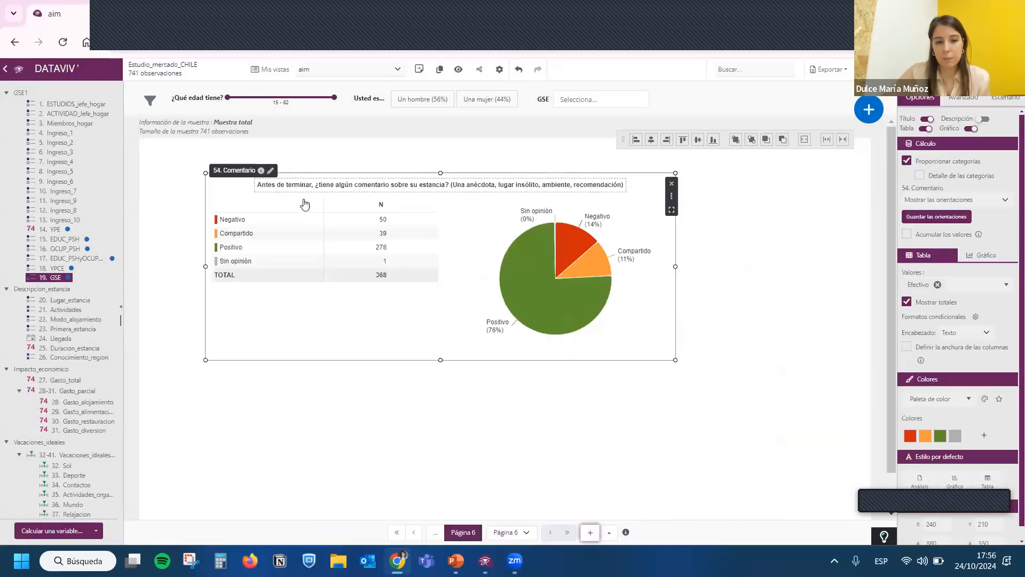
pyautogui.moveTo(668, 342); pyautogui.dragTo(720, 425)
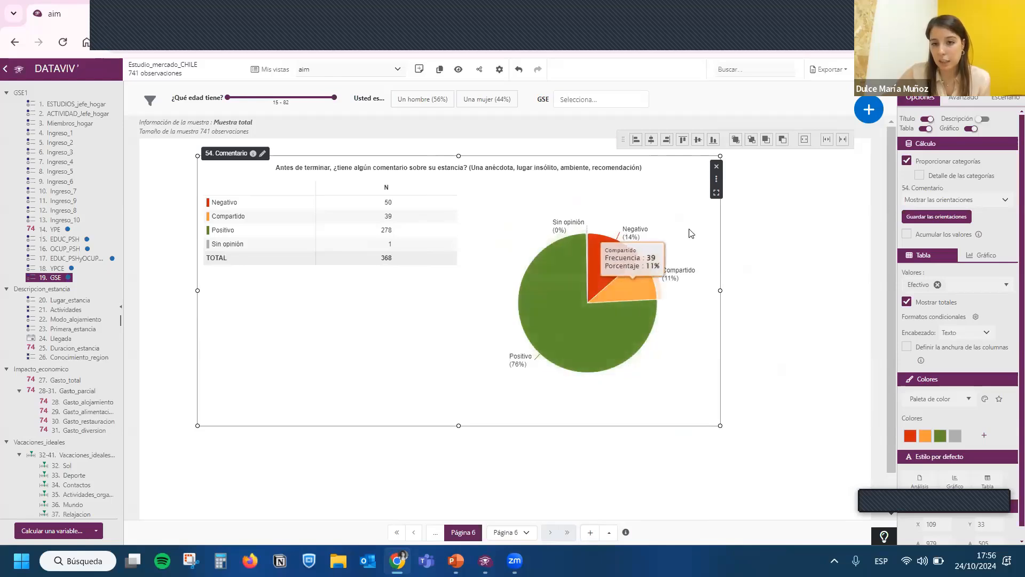
pyautogui.moveTo(698, 241); pyautogui.dragTo(718, 260)
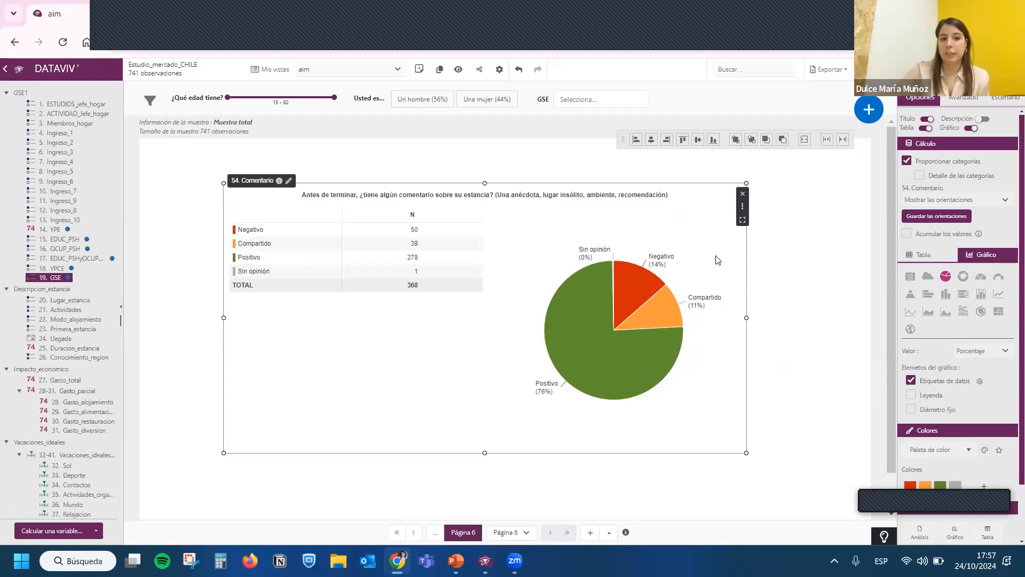
# - Open the Cuadro de mando view and filter its page 4 comments by the word "magnífico"
pyautogui.click(354, 72)
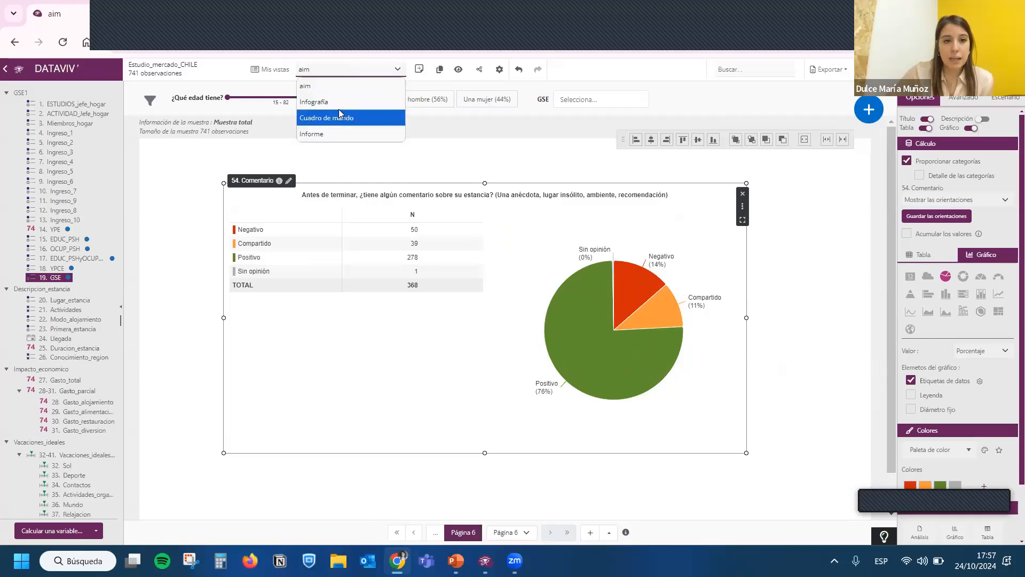
pyautogui.click(342, 123)
pyautogui.click(601, 318)
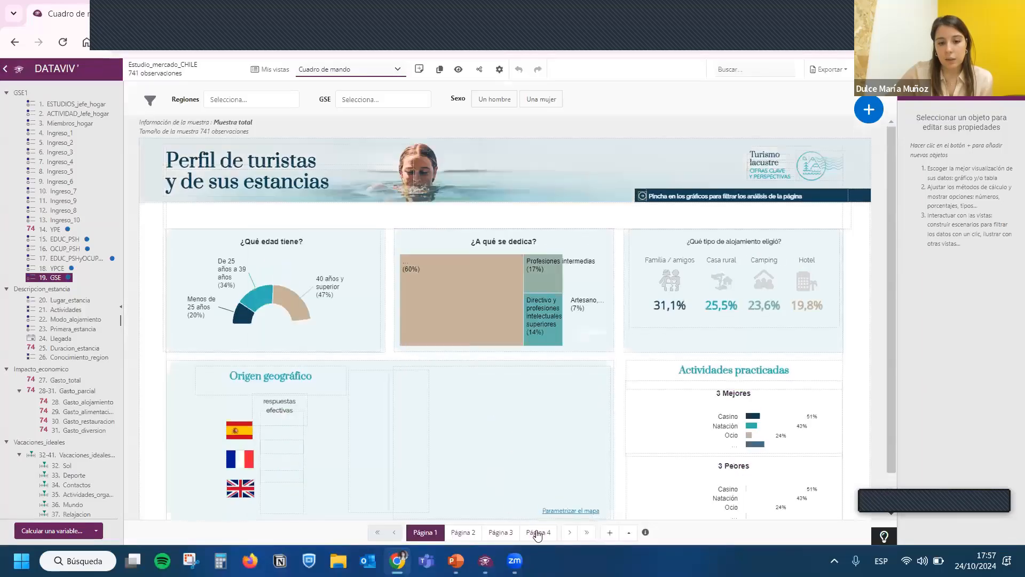
pyautogui.click(537, 532)
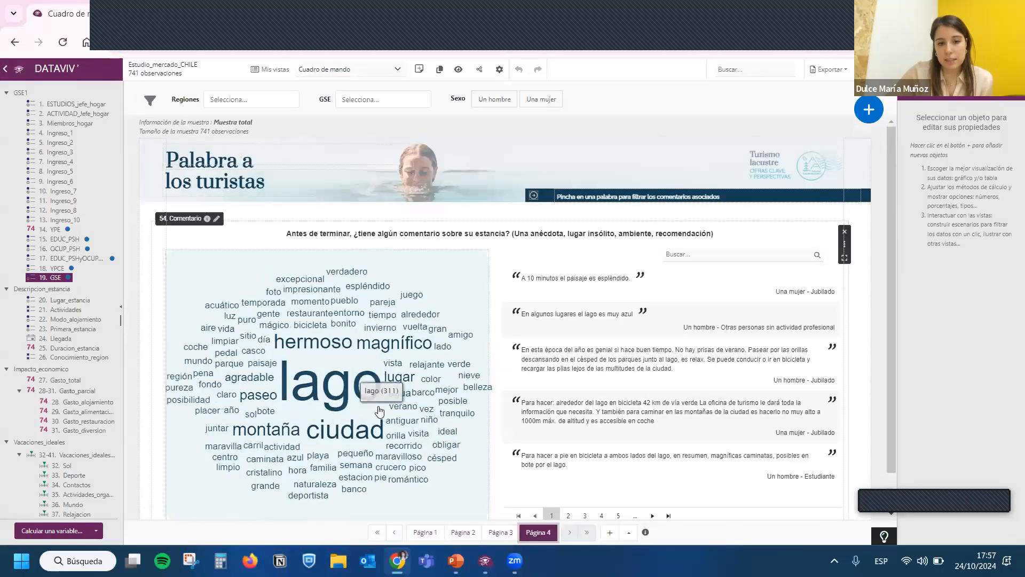
pyautogui.click(406, 346)
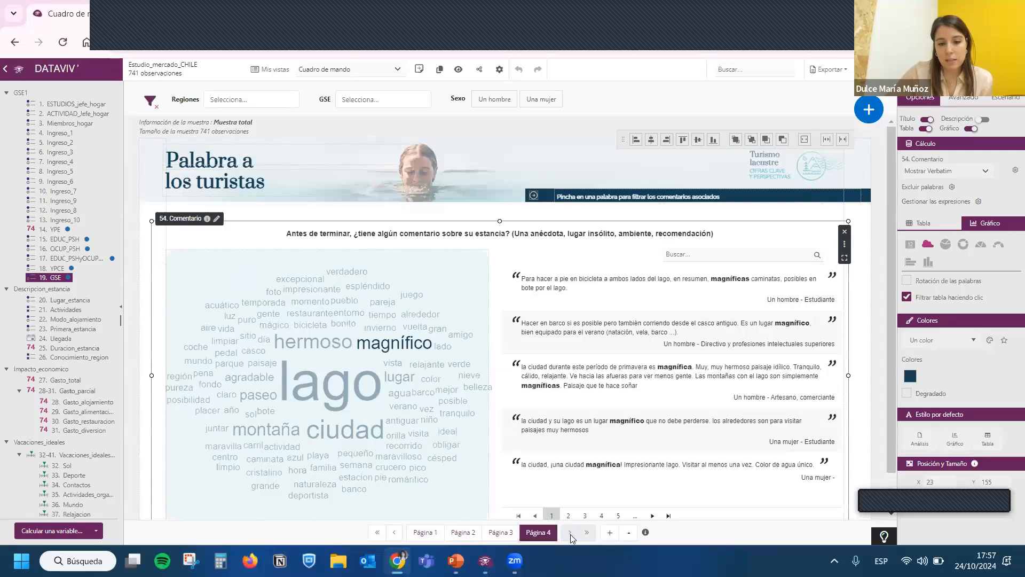
# - Open the Informe view and look through its pages 5, 7, 8 and 9
pyautogui.click(339, 74)
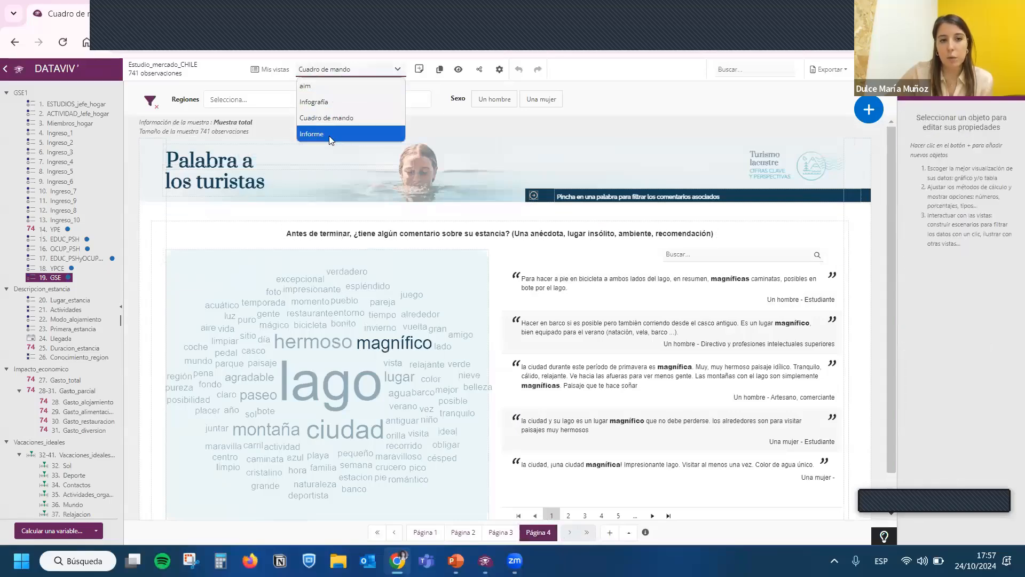
pyautogui.click(330, 135)
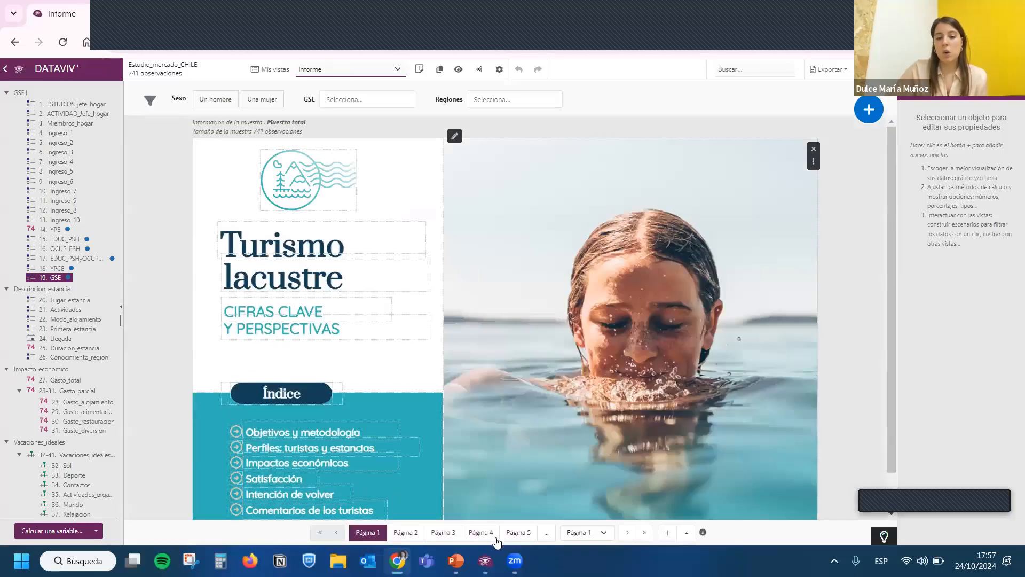
pyautogui.click(517, 534)
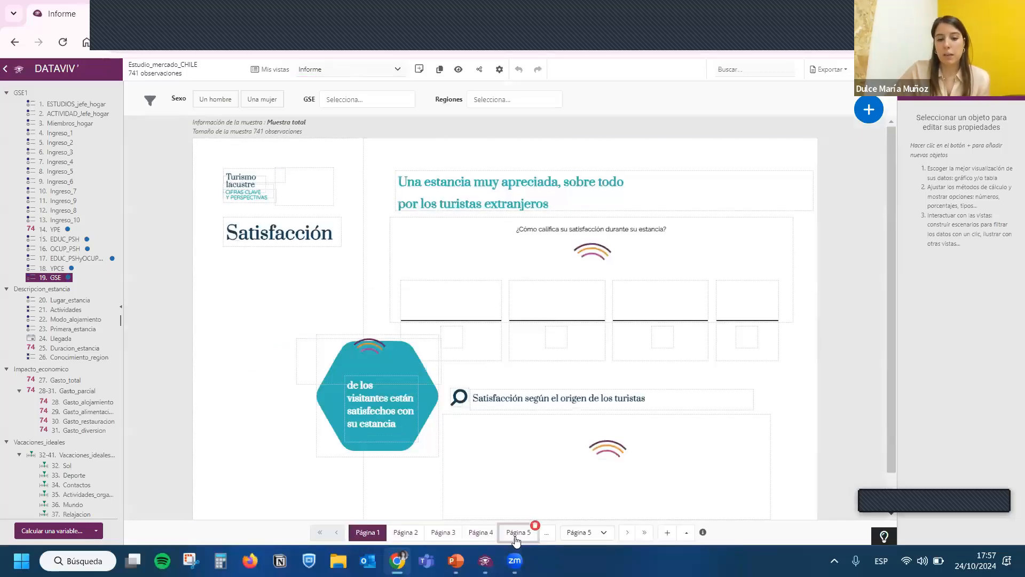
pyautogui.click(546, 534)
pyautogui.click(413, 533)
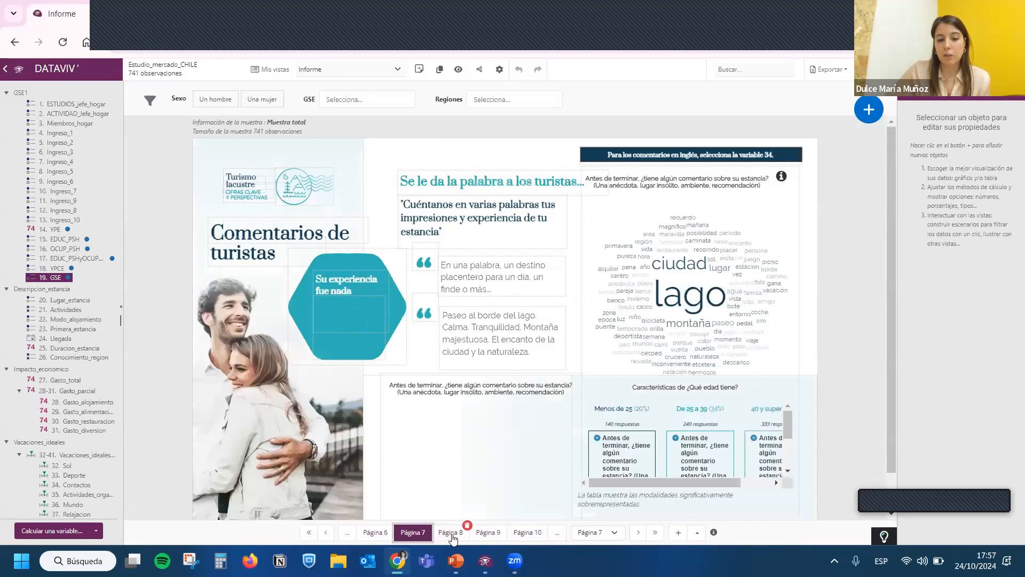
pyautogui.click(452, 532)
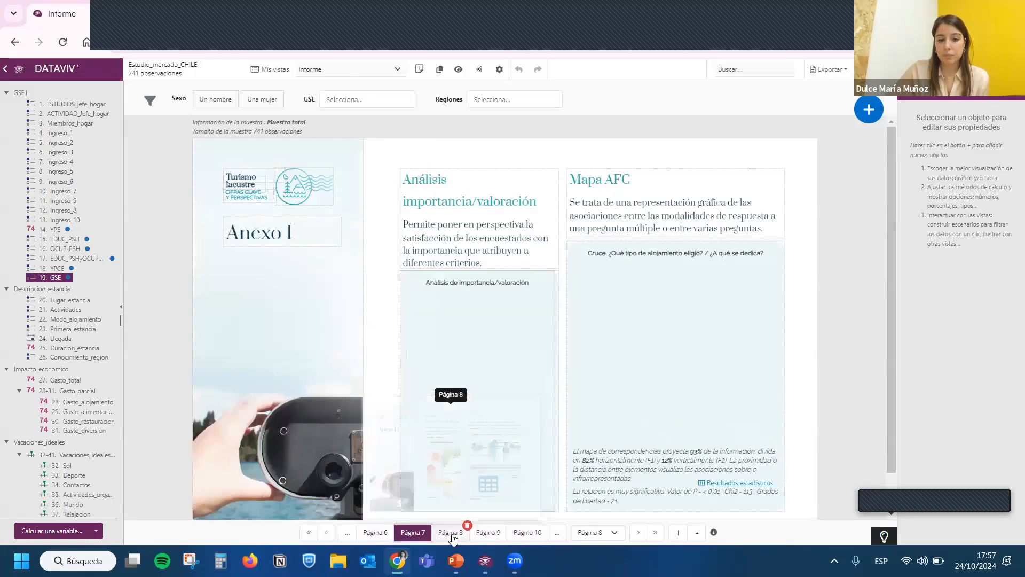
pyautogui.click(486, 534)
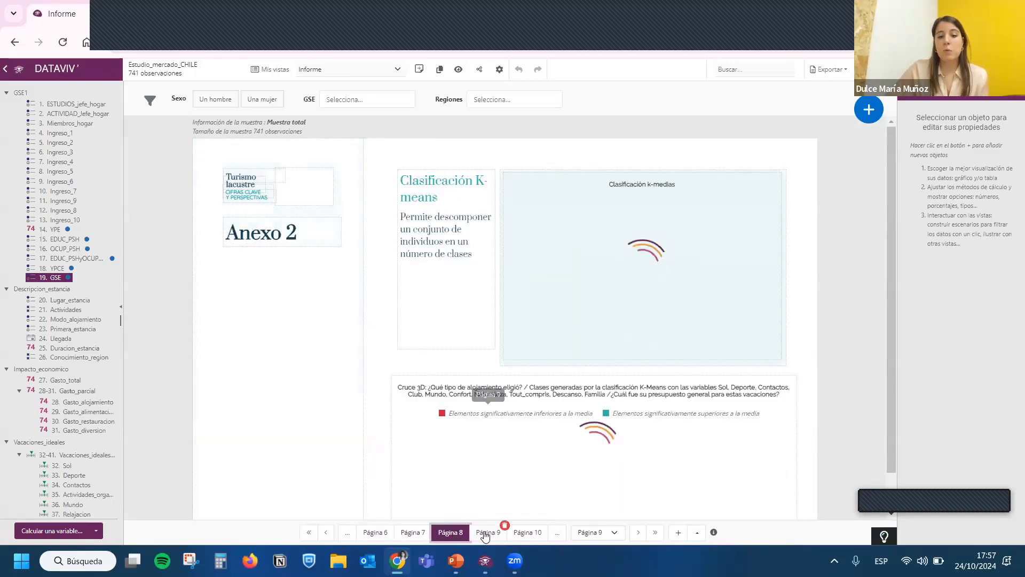
# - Return to the start of the report and examine the 24. Llegada bar chart on page 2
pyautogui.click(310, 533)
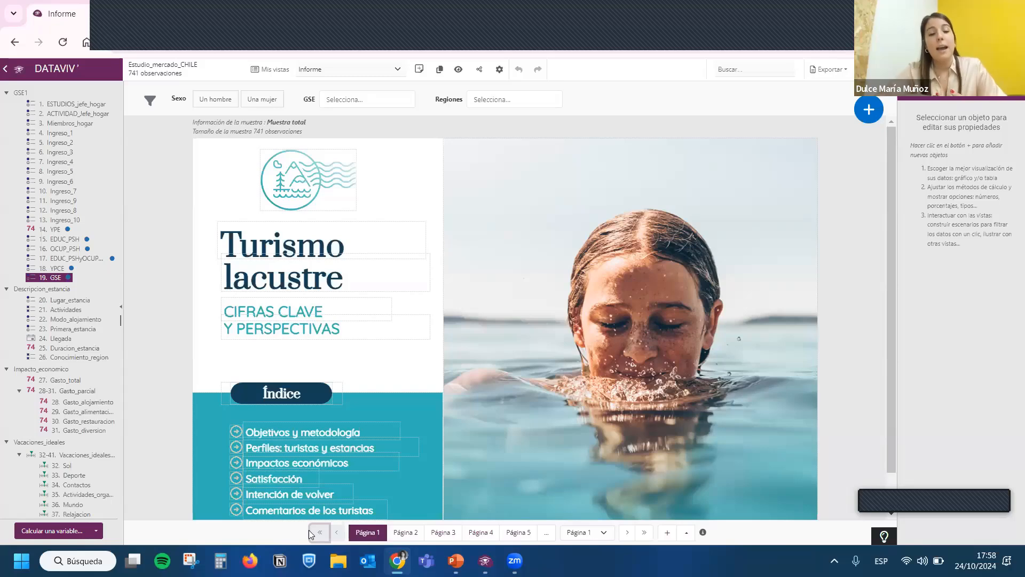
pyautogui.click(403, 533)
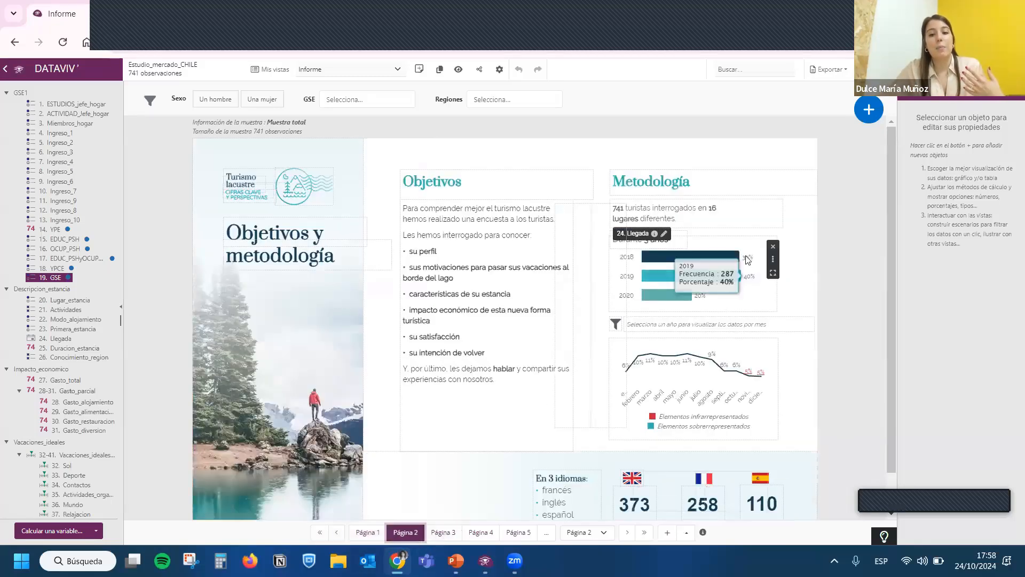
pyautogui.click(747, 262)
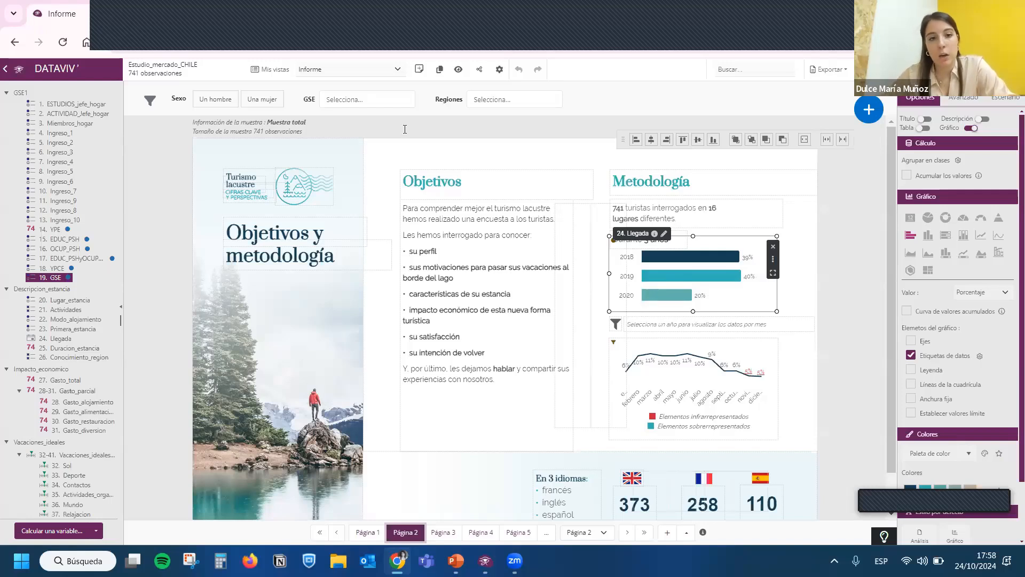
# - Change the access setting for the survey results through the Informe view's sharing options and confirm it
pyautogui.click(480, 73)
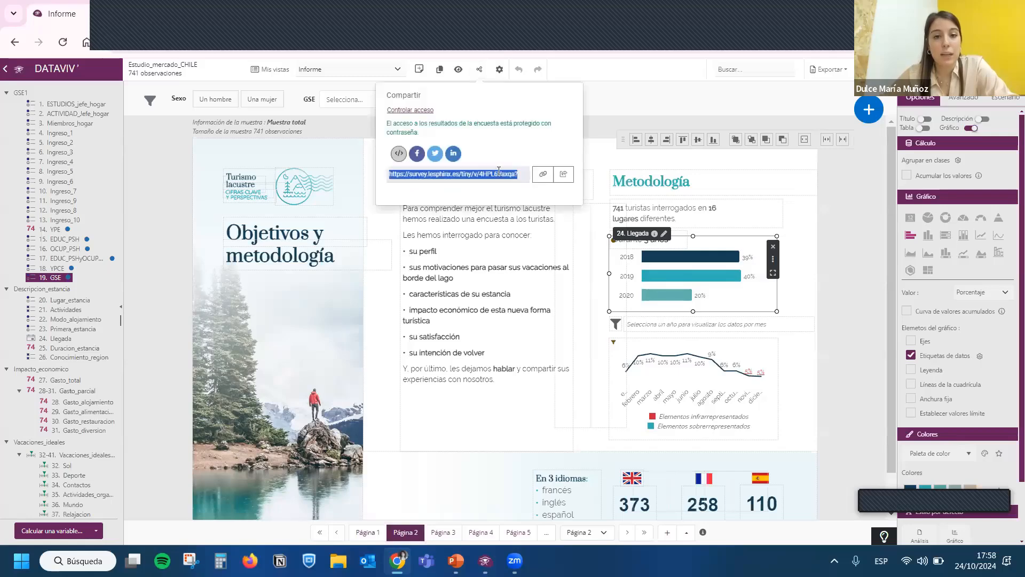
pyautogui.click(411, 109)
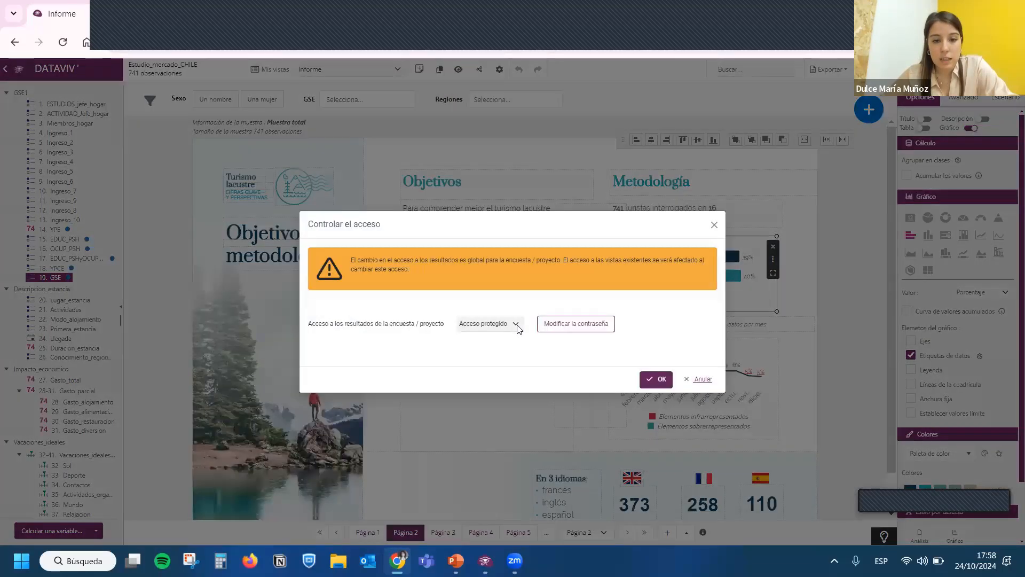
pyautogui.click(513, 323)
pyautogui.click(494, 337)
pyautogui.click(656, 378)
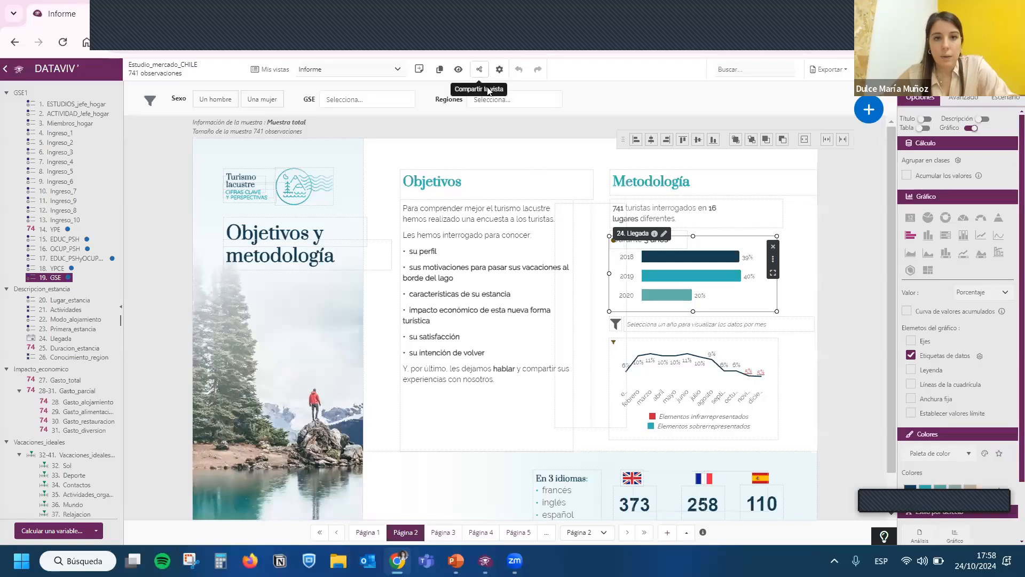
# - Open the shared link of the Informe view in its own tab and go through page 2 to page 3
pyautogui.click(480, 70)
pyautogui.click(559, 185)
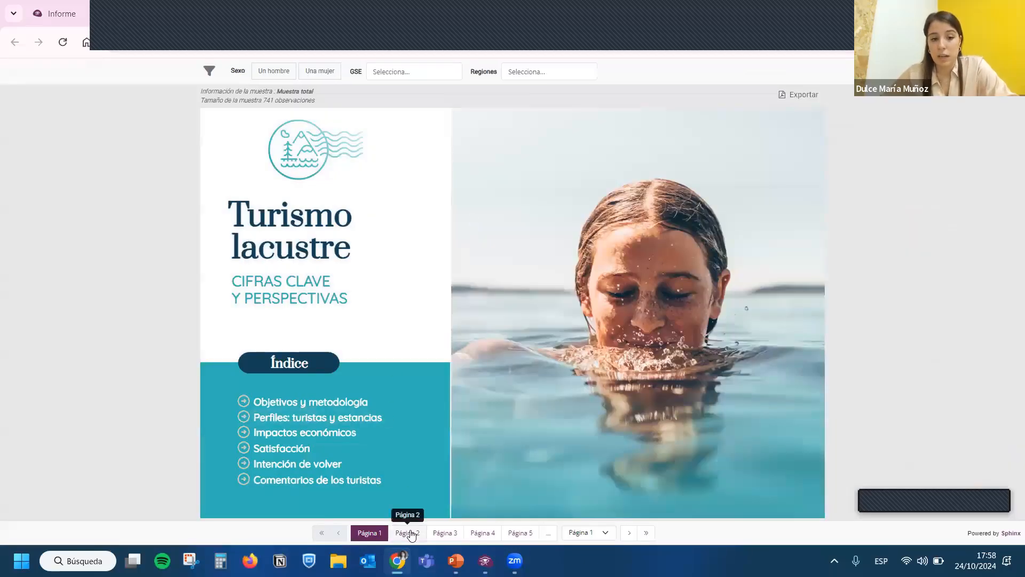
pyautogui.click(408, 533)
pyautogui.click(445, 533)
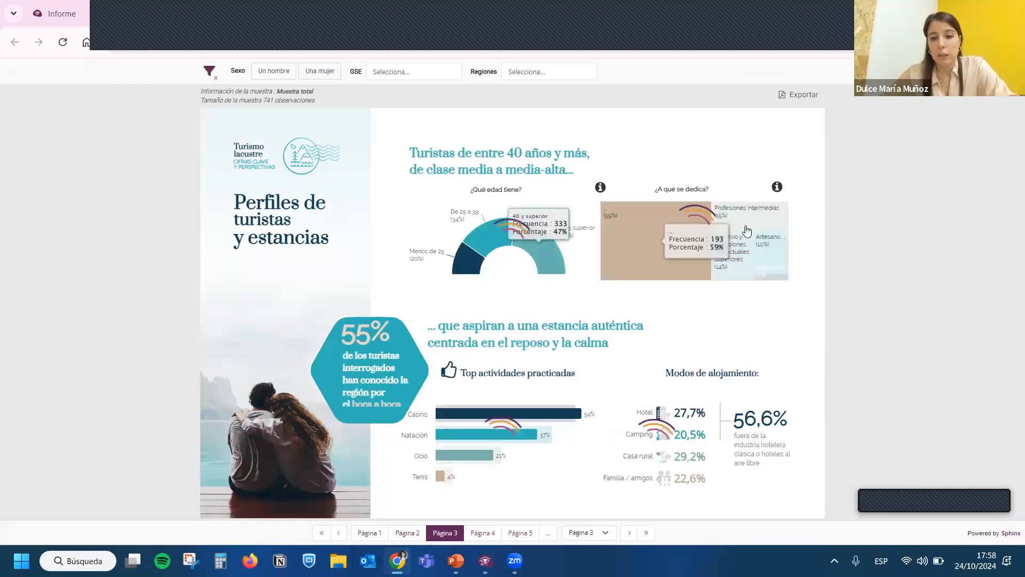
# - Filter the shared report by the regions Aisén del General Carlos Ibáñez del Campo and Valparaíso and by GSE C1b
pyautogui.click(537, 75)
pyautogui.click(528, 139)
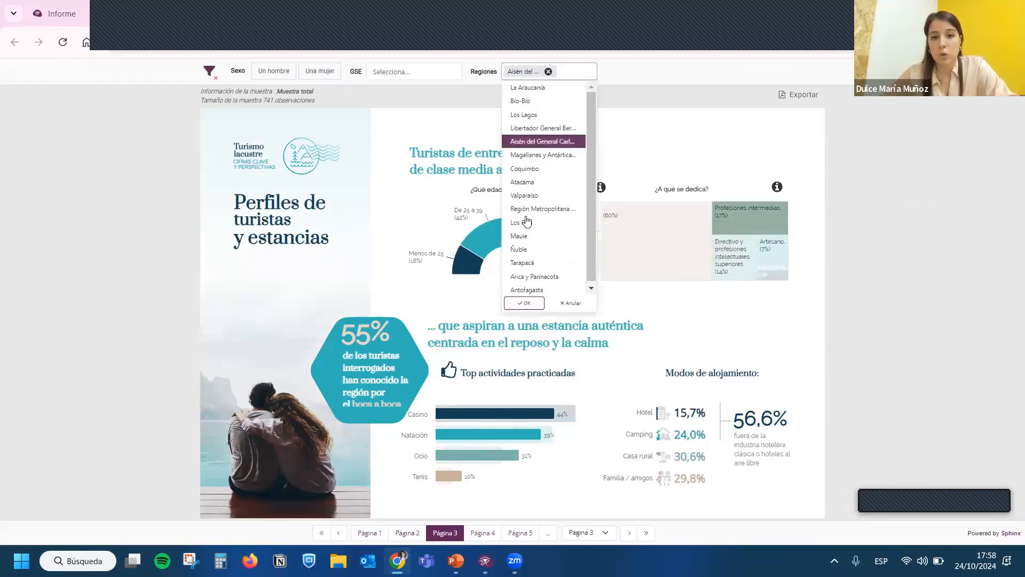
pyautogui.click(526, 194)
pyautogui.click(523, 300)
pyautogui.click(427, 68)
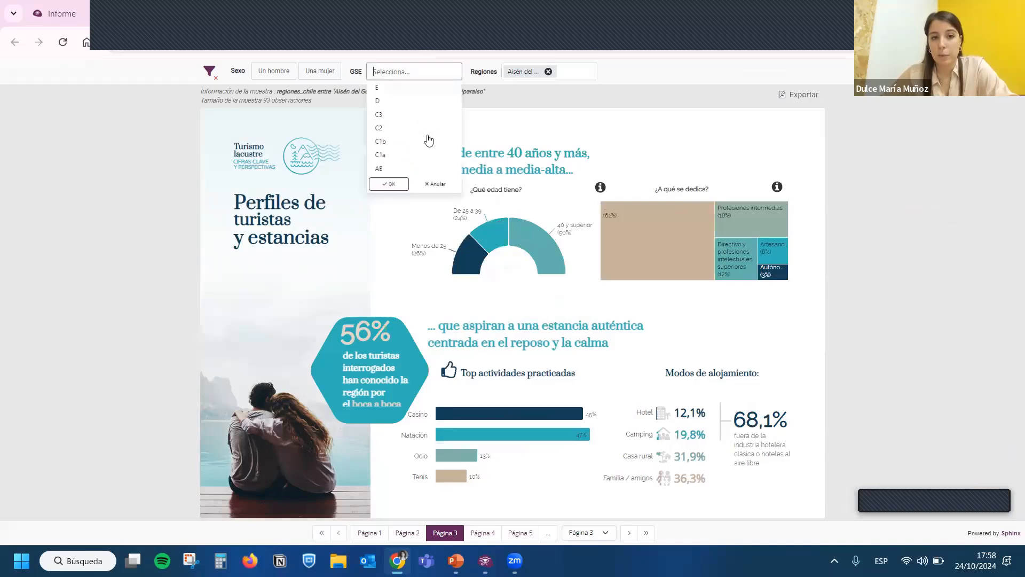
pyautogui.click(381, 140)
pyautogui.click(395, 185)
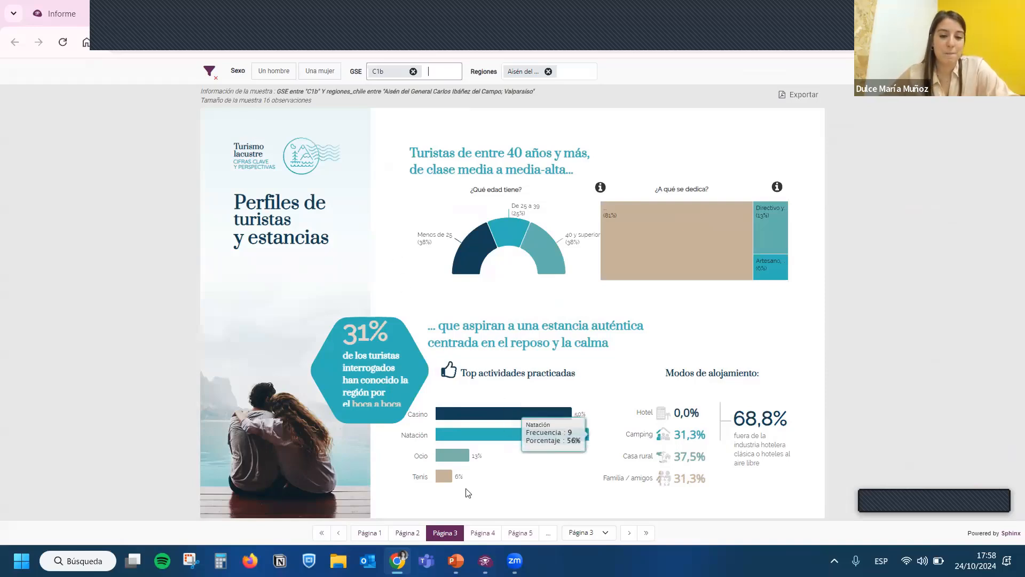
# - Switch to the PowerPoint presentation and show slide 12, Presentación Dataviv'
pyautogui.click(456, 561)
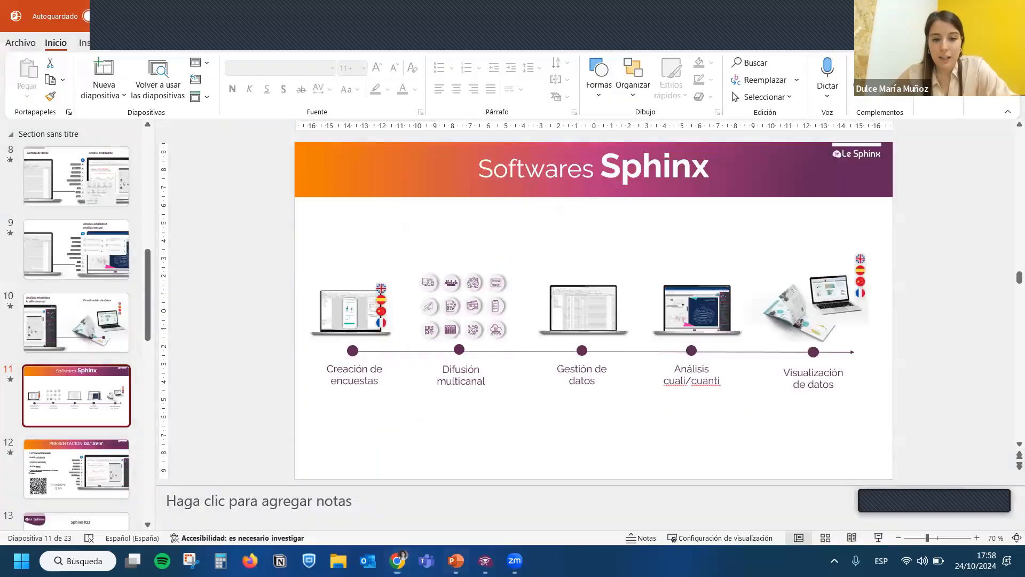
pyautogui.click(81, 450)
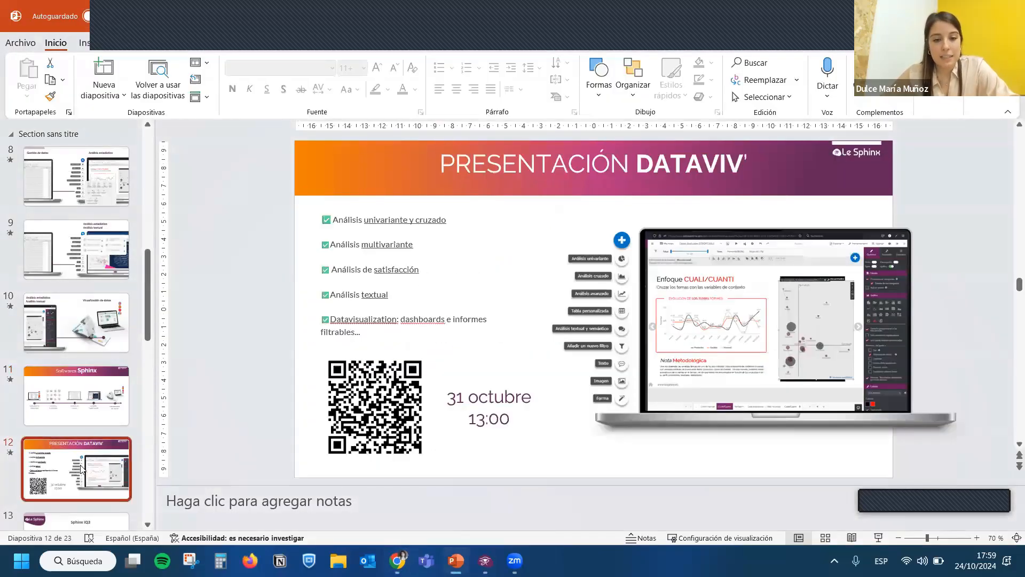